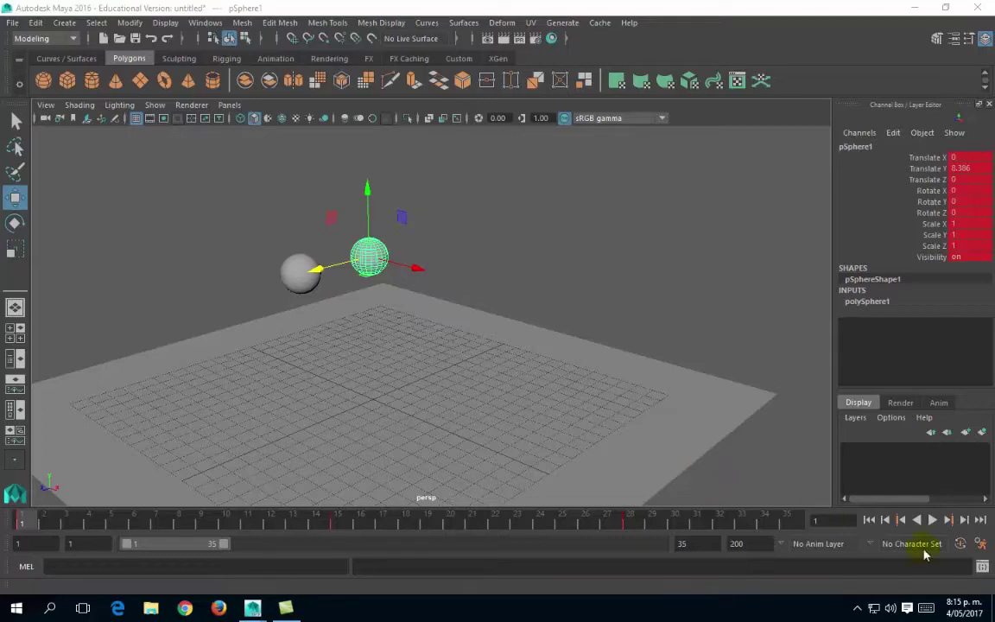
Step: Play the two spheres' bounce animation, view it from several angles, and stop the playback
left_click(931, 520)
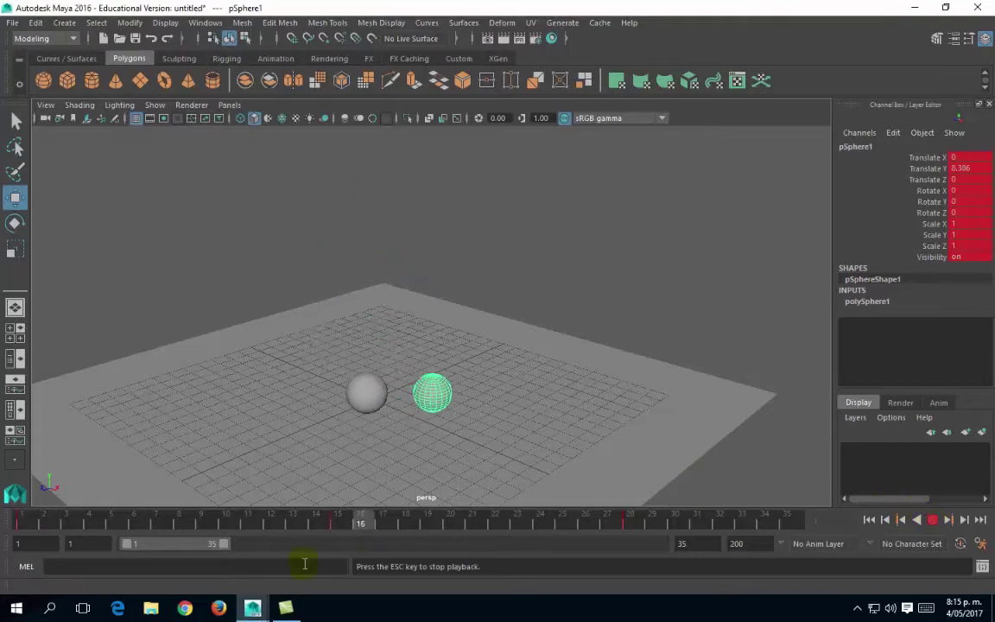
scroll(347, 358, "down", 3)
left_click_drag(348, 369, 338, 338, "alt")
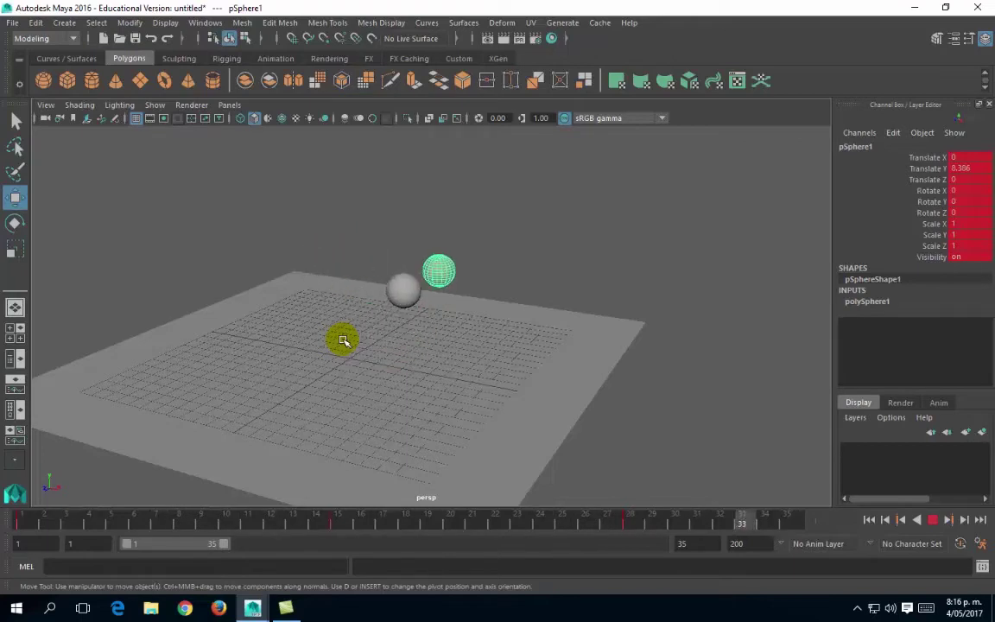
right_click(851, 518)
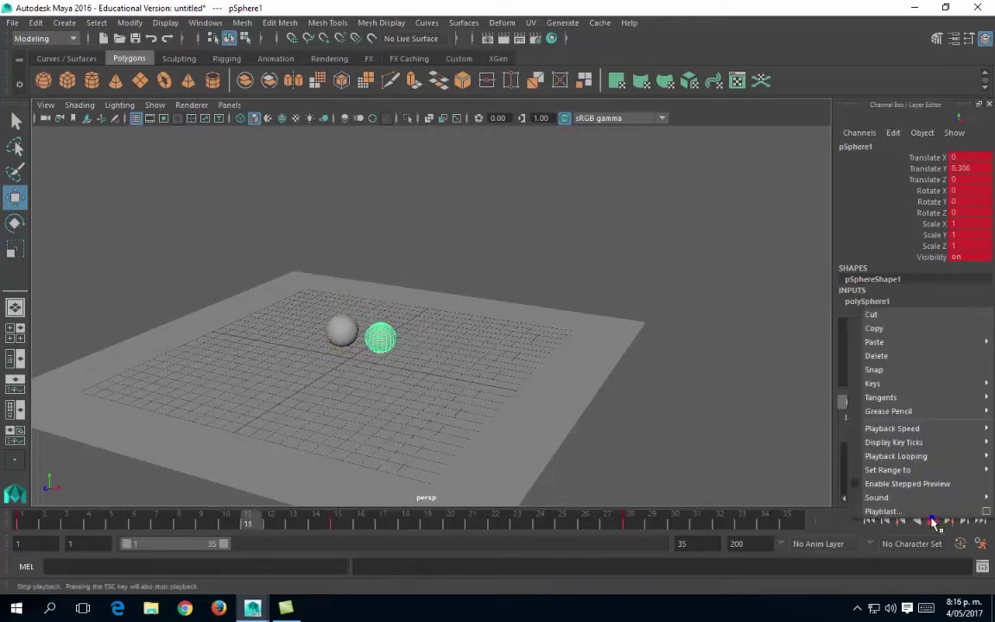
left_click(758, 417)
left_click(918, 519)
left_click(933, 519)
middle_click_drag(328, 326, 354, 347, "alt")
left_click_drag(354, 347, 368, 299, "alt")
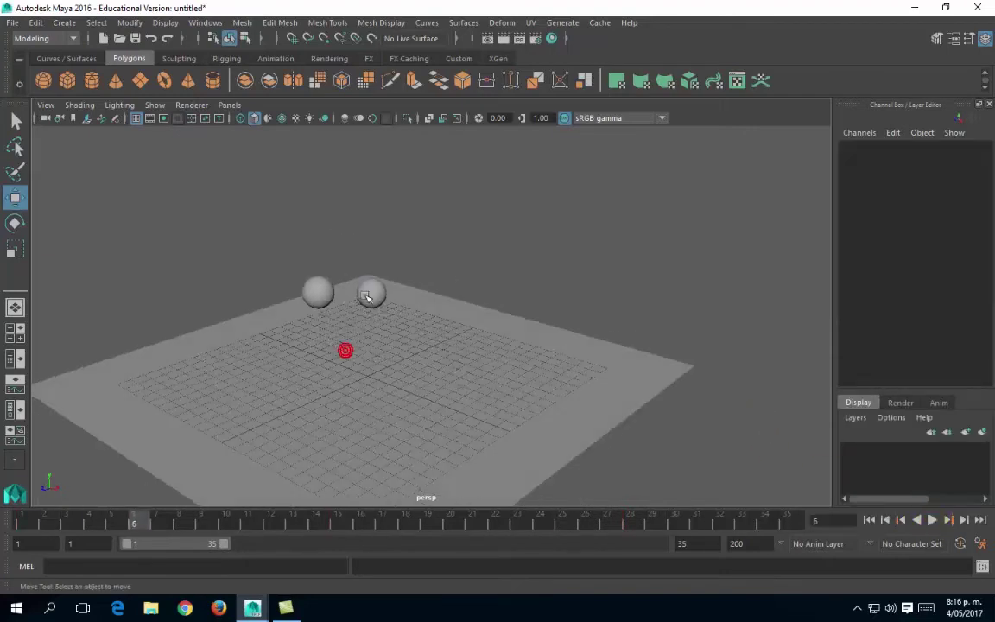
Step: Compare the animation curves of pSphere1 and pSphere2 in the Graph Editor, isolating pSphere2's Translate Y curve, and minimize the editor
left_click(374, 292)
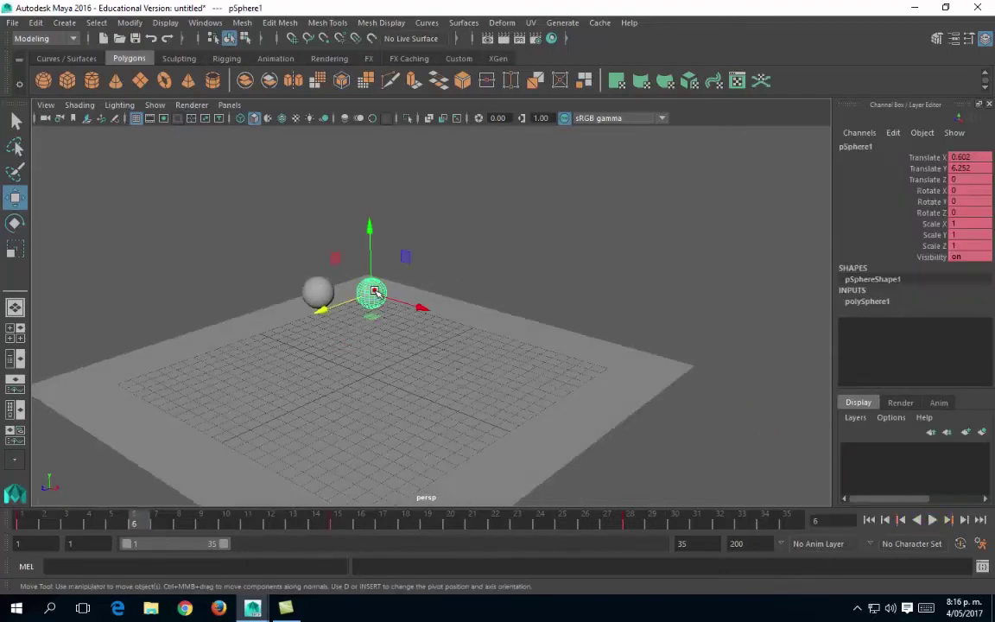
left_click(204, 24)
mouse_move(244, 58)
left_click(415, 69)
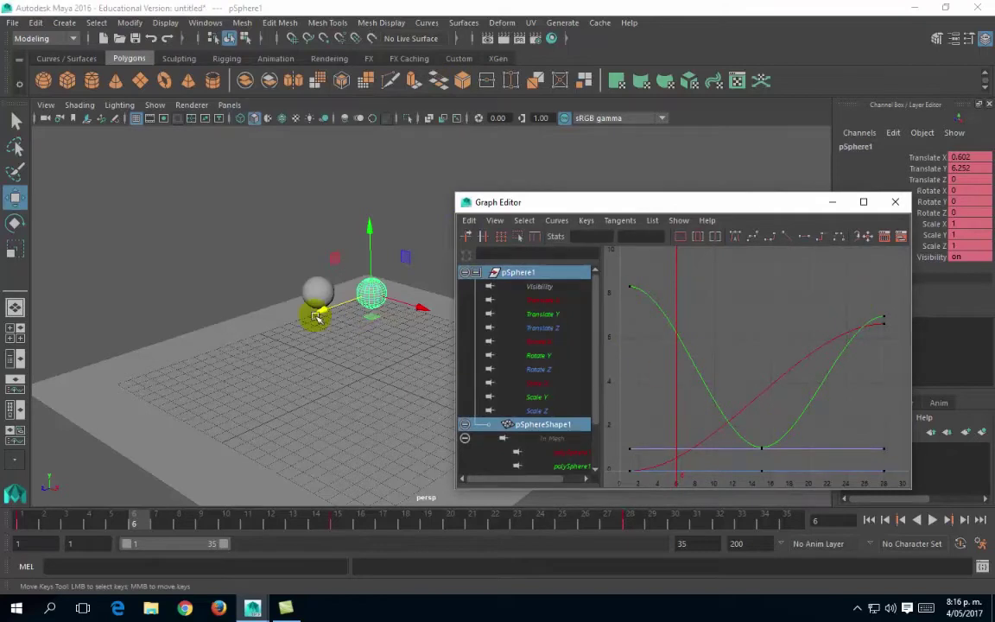
left_click(314, 286)
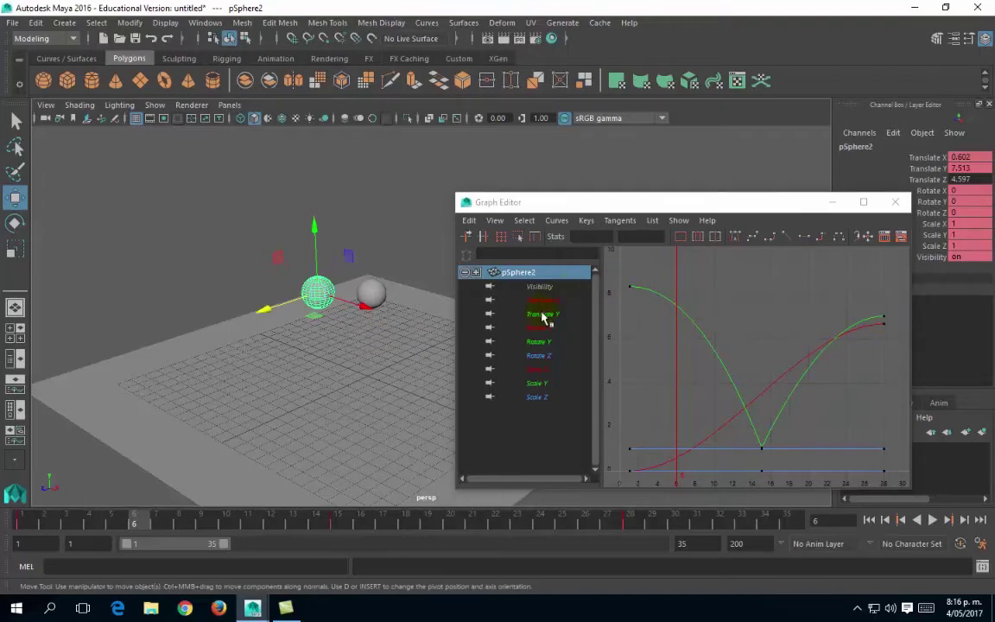
left_click(543, 314)
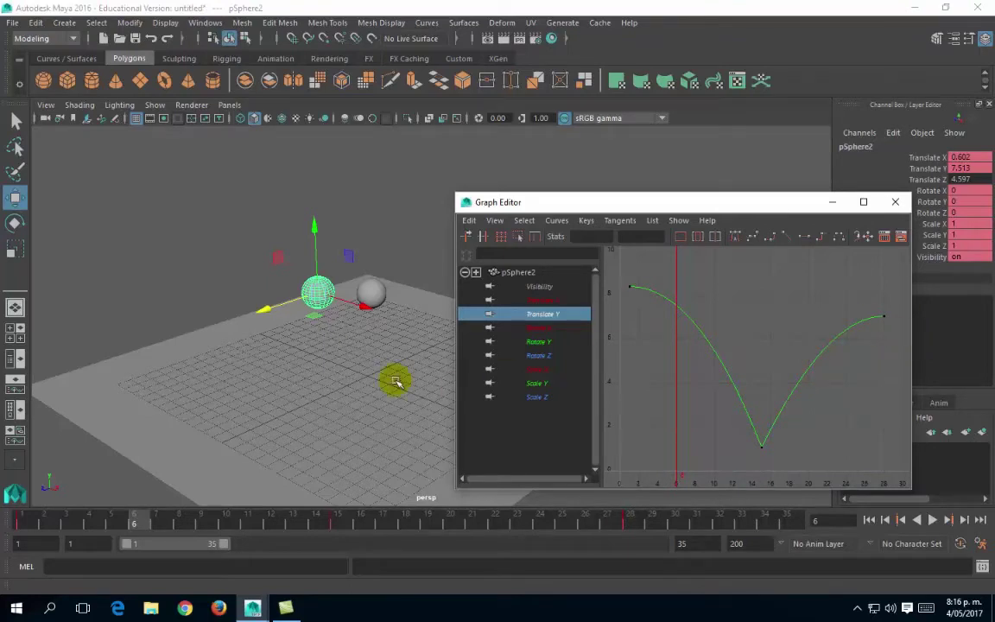
left_click(372, 295)
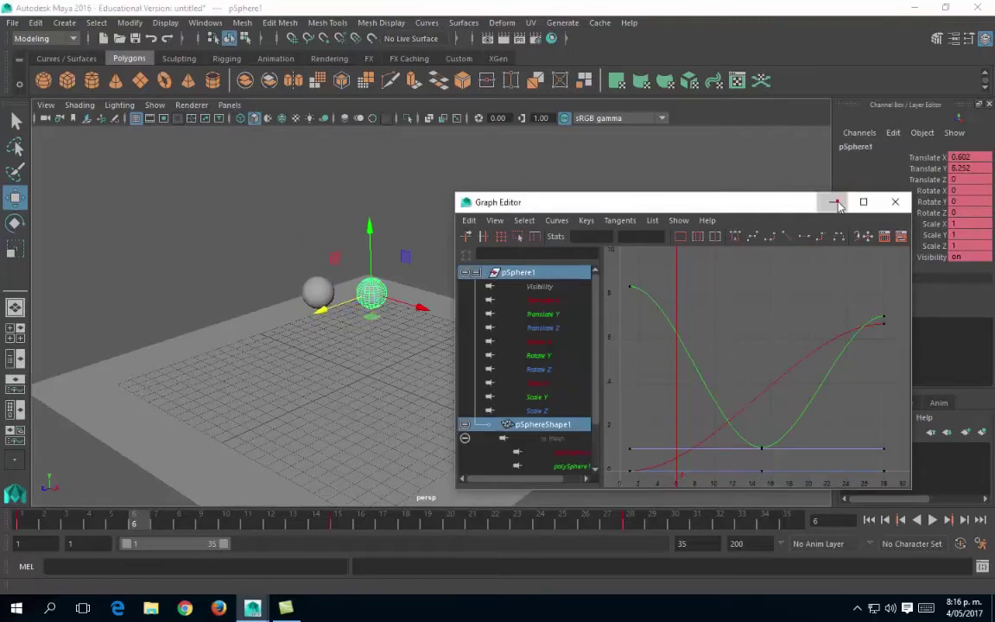
left_click(833, 202)
Step: Replay the animation to compare how the two spheres bounce, stop it, and clear the selection
left_click(929, 518)
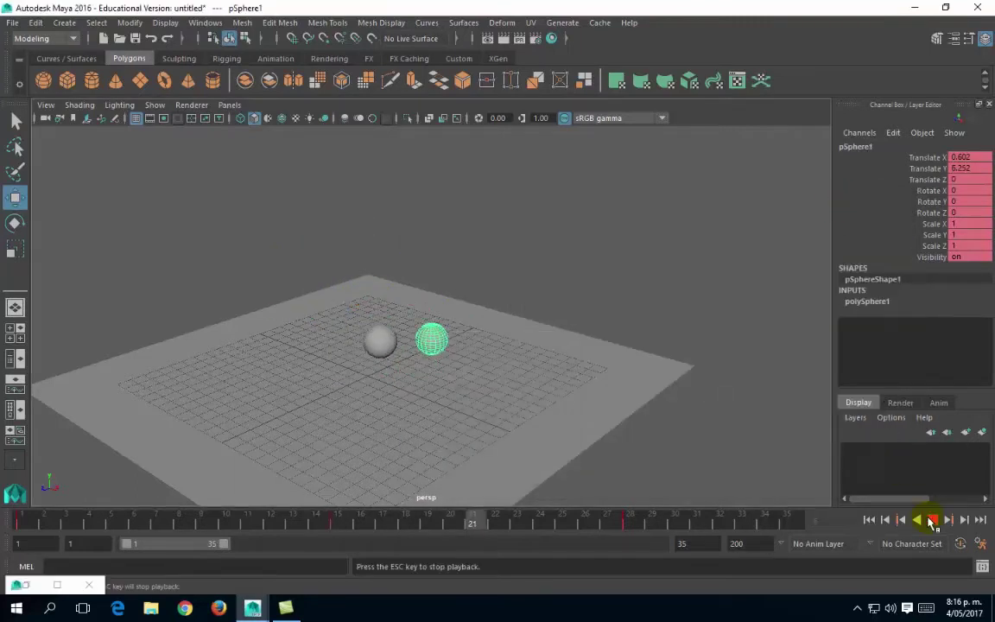
mouse_move(455, 417)
left_mouse_down("alt")
mouse_move(404, 414)
mouse_move(440, 408)
left_mouse_up("alt")
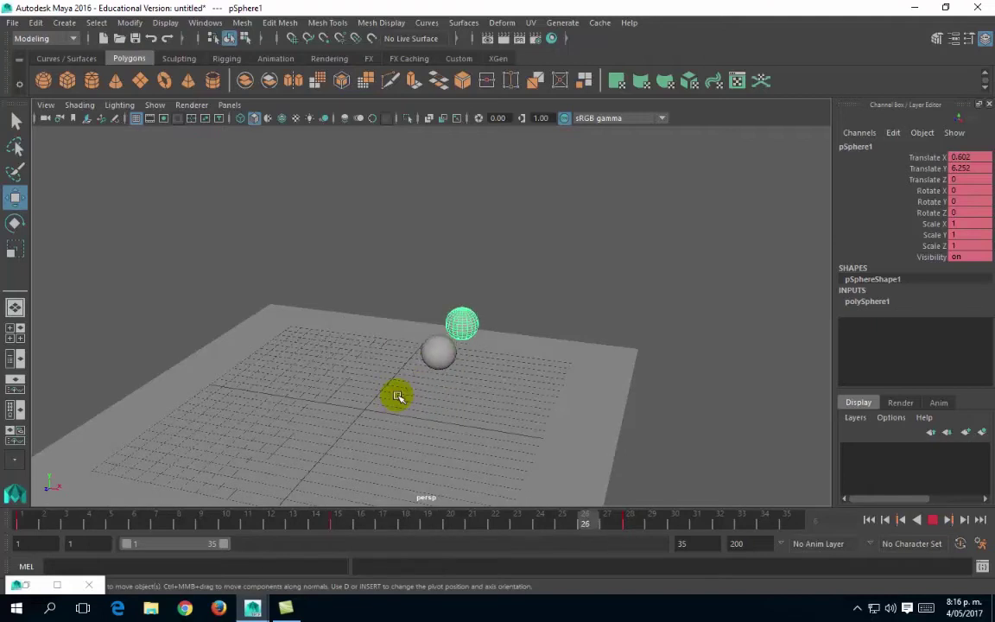
left_click_drag(396, 373, 464, 331, "alt")
left_click(933, 520)
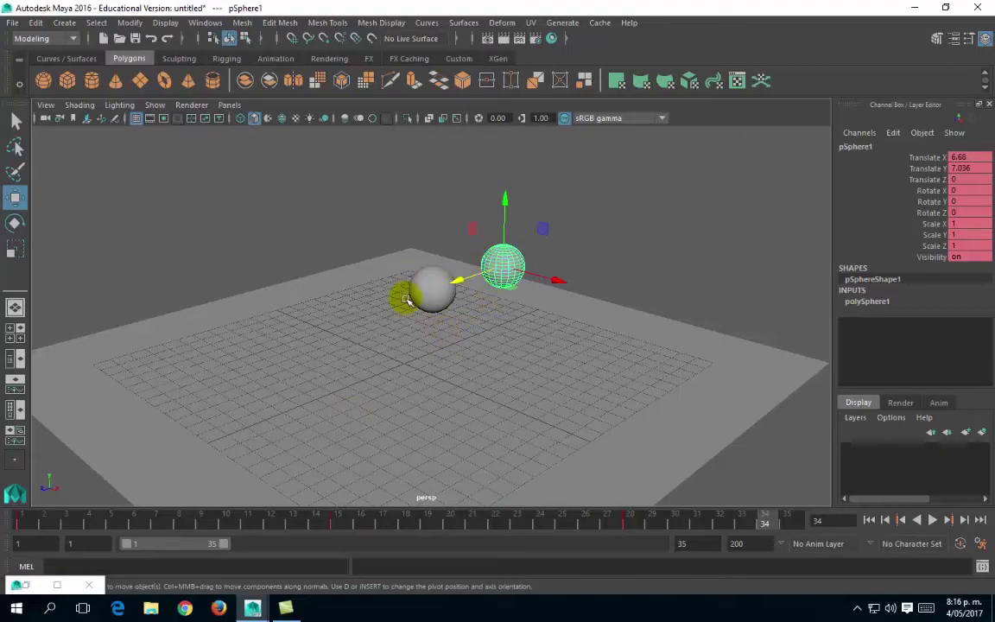
left_click(306, 199)
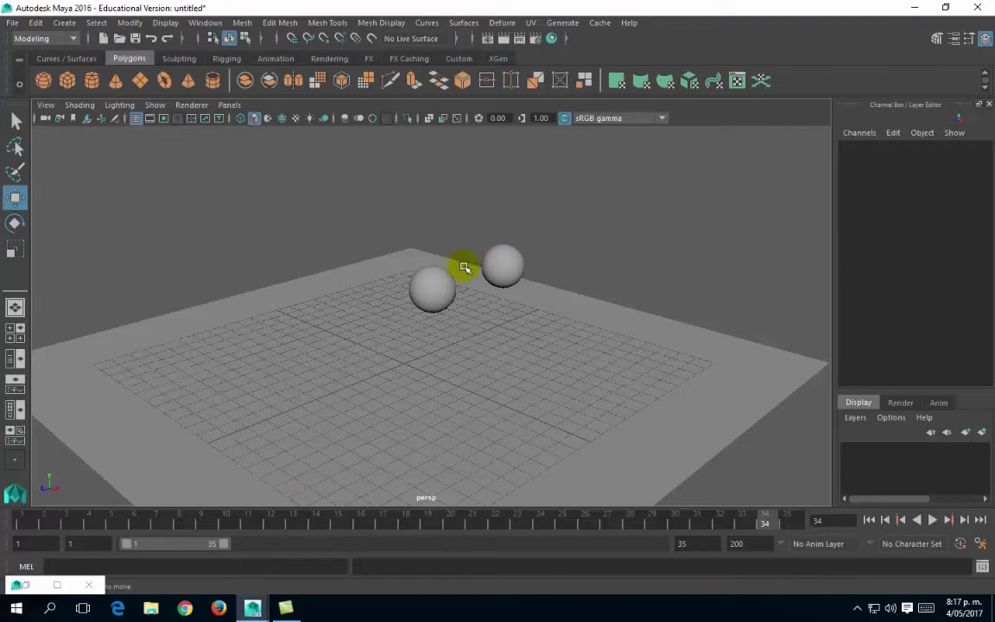
Step: Return to frame 1 and assign a new Blinn material to both spheres
left_click_drag(131, 525, 13, 527)
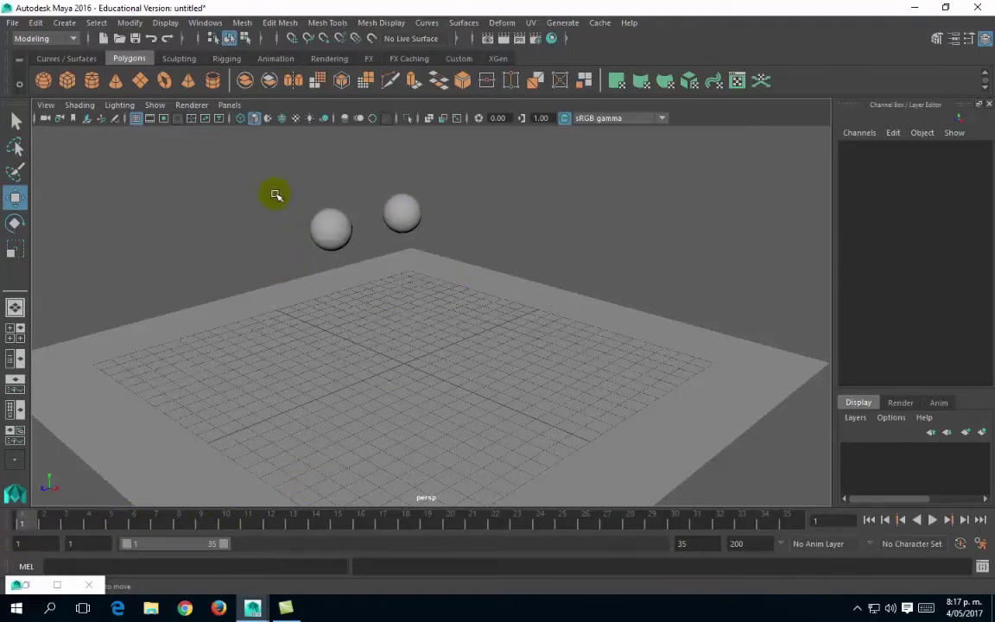
left_click_drag(329, 215, 432, 233)
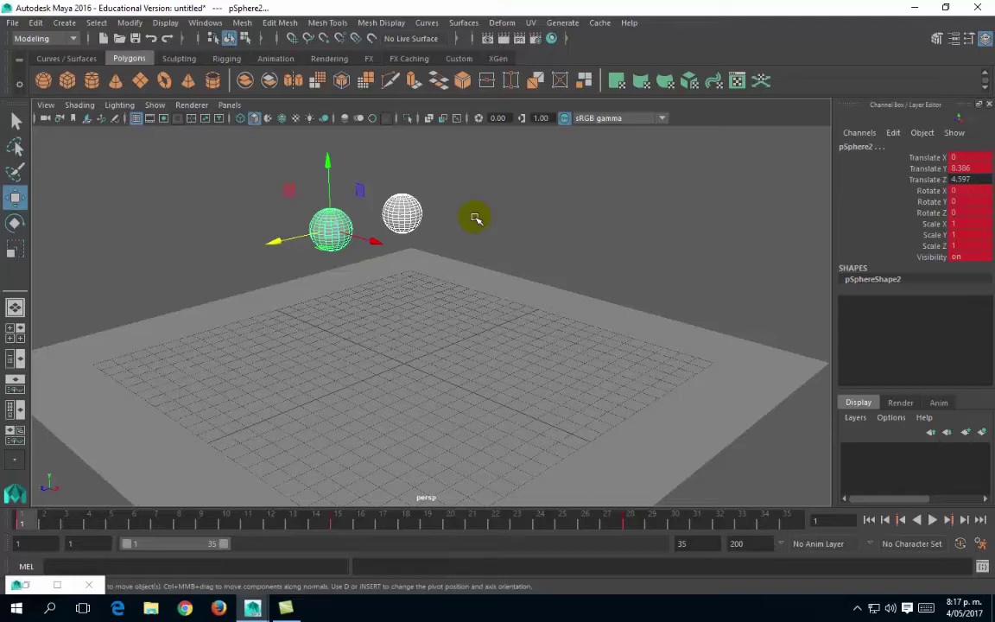
right_click_drag(474, 217, 492, 558)
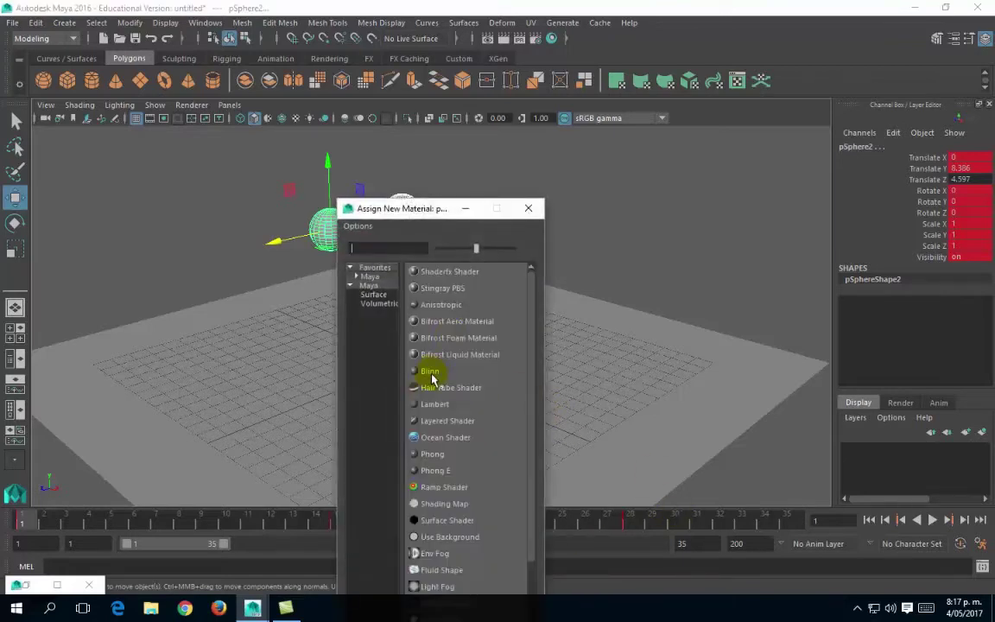
left_click(430, 372)
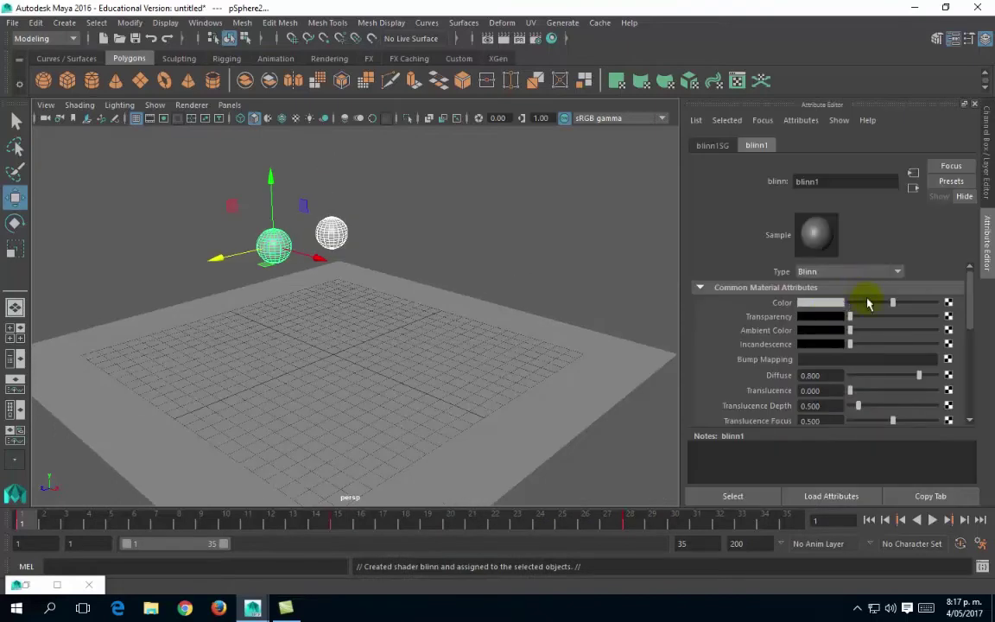
Step: Map a Ramp texture to the Blinn's color, with interpolation set to None and type U Ramp
left_click(949, 302)
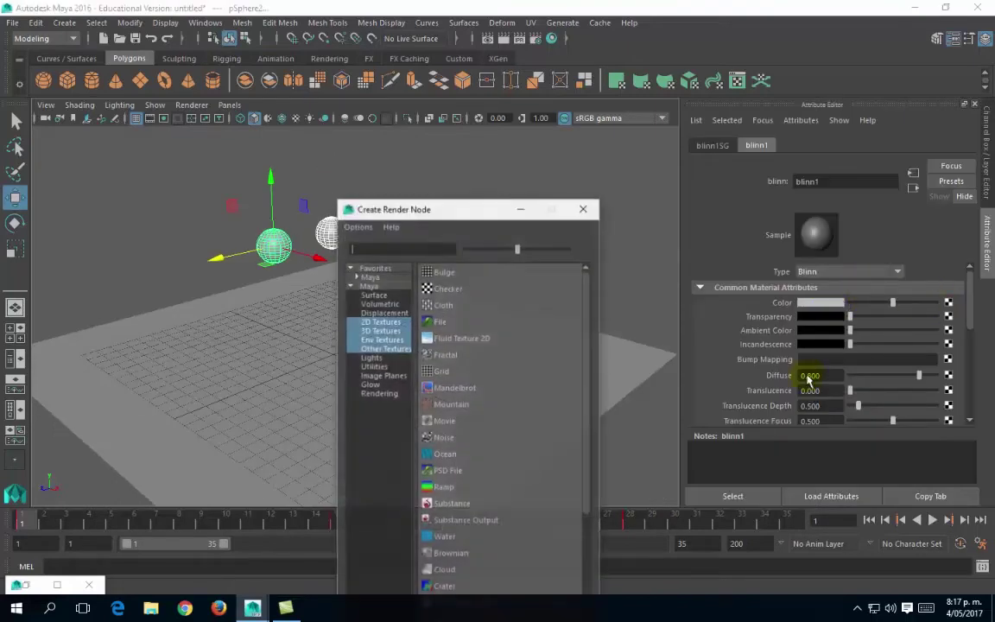
left_click(443, 488)
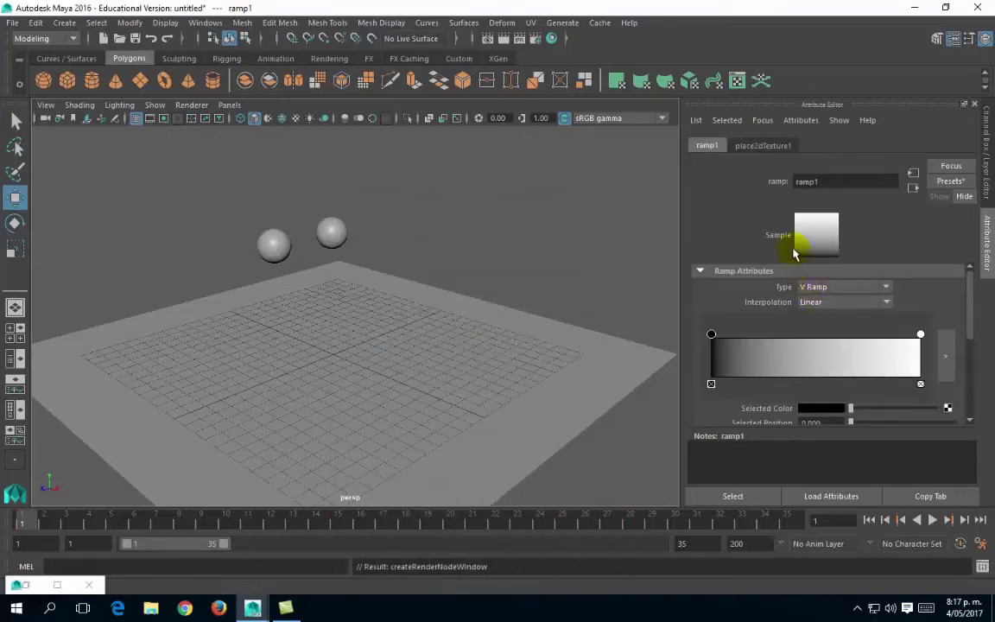
left_click(809, 304)
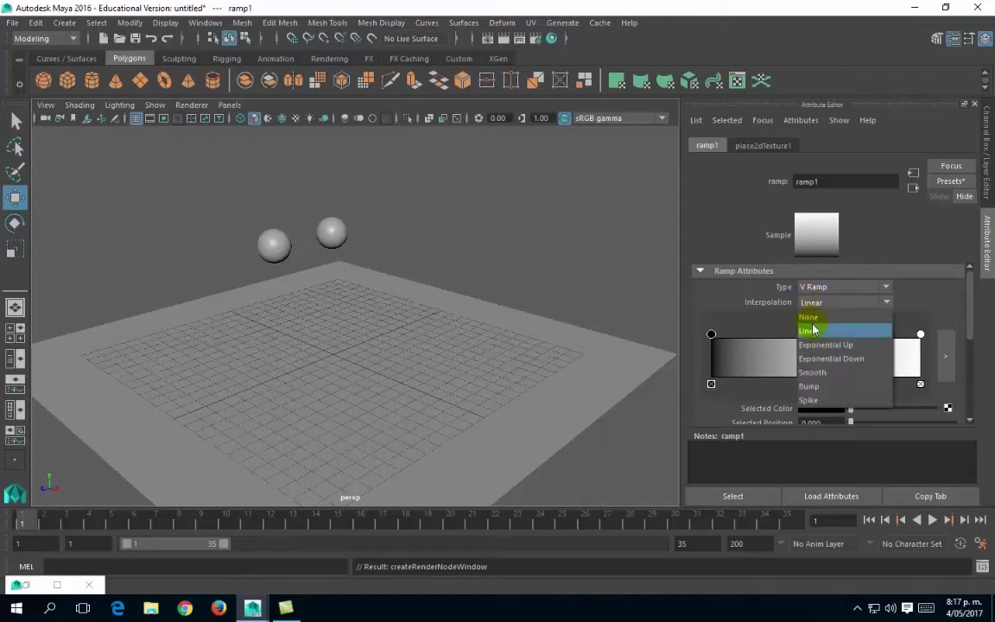
left_click(811, 317)
left_click(814, 288)
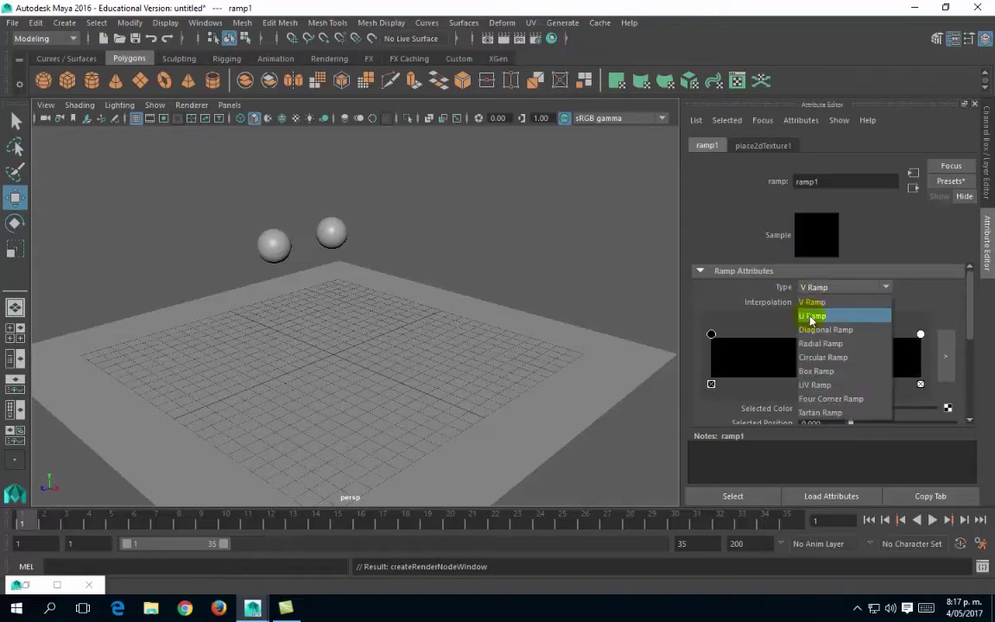
left_click(811, 317)
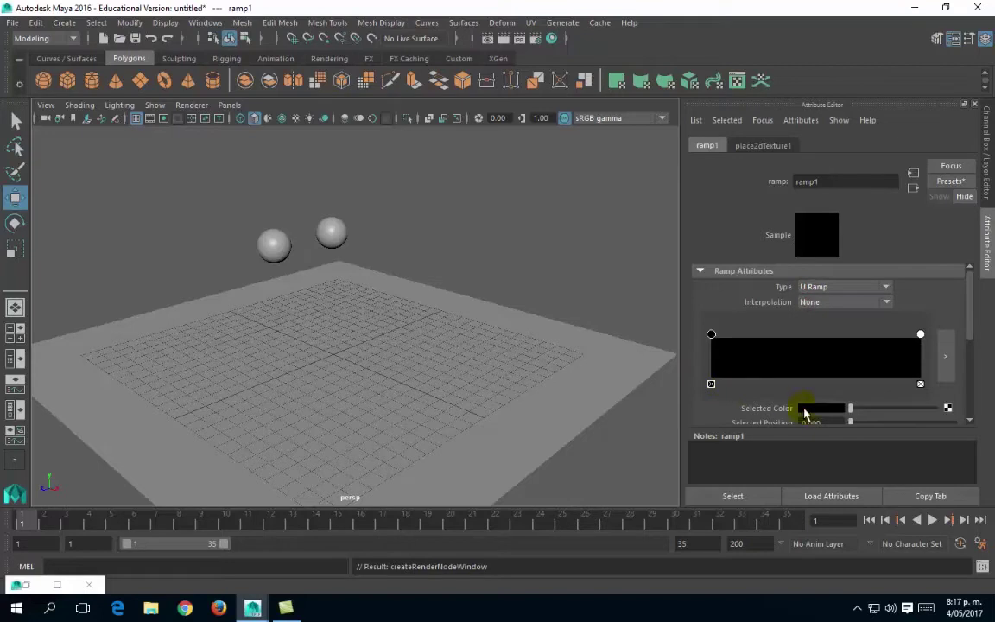
Step: Color the ramp's first marker red and add a yellow marker at about position 0.261
left_click(809, 411)
left_click(755, 377)
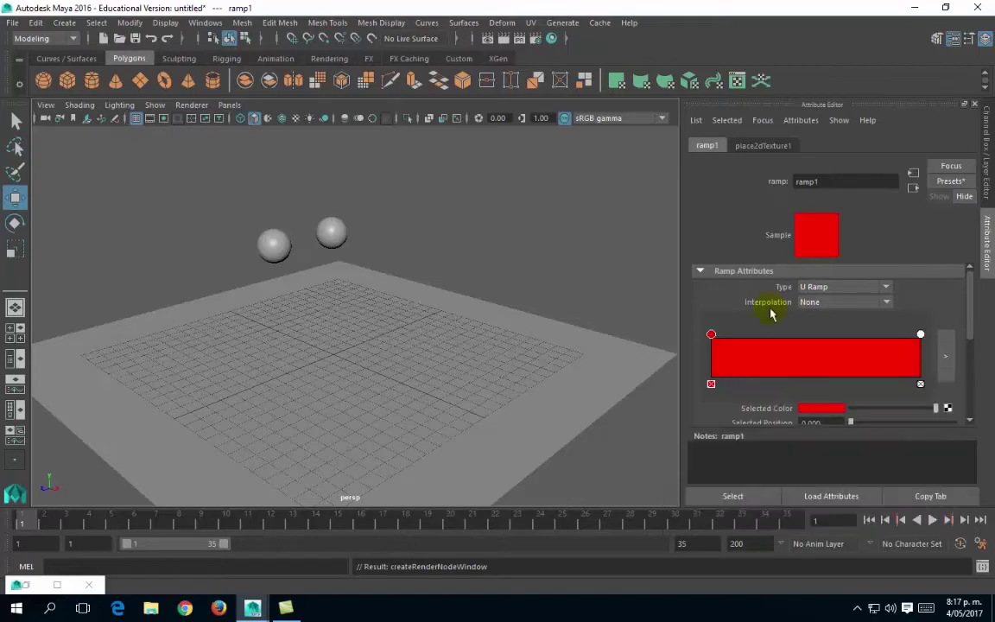
left_click(766, 358)
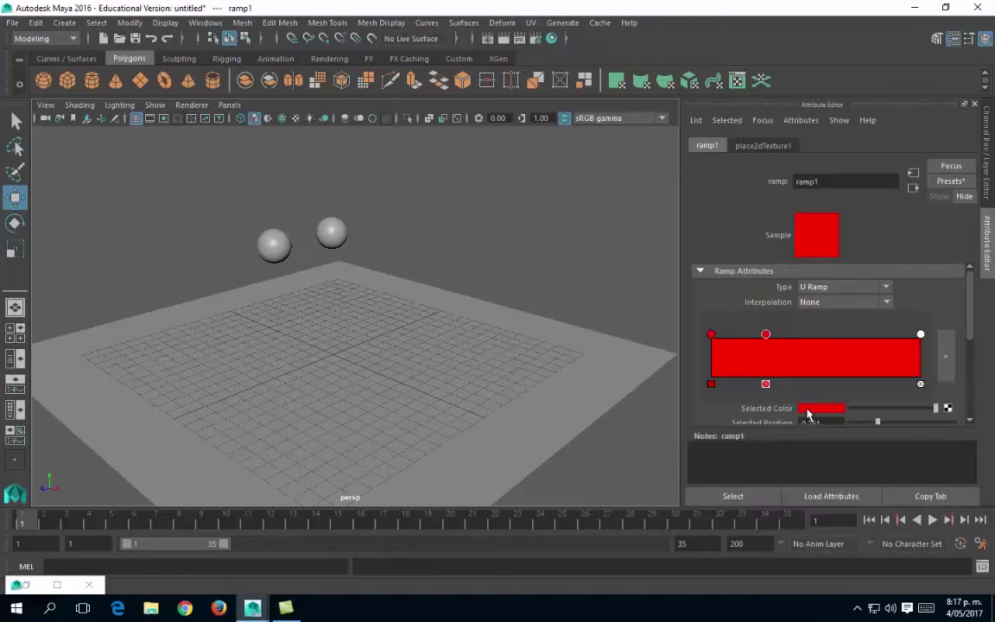
left_click(807, 412)
left_click(772, 376)
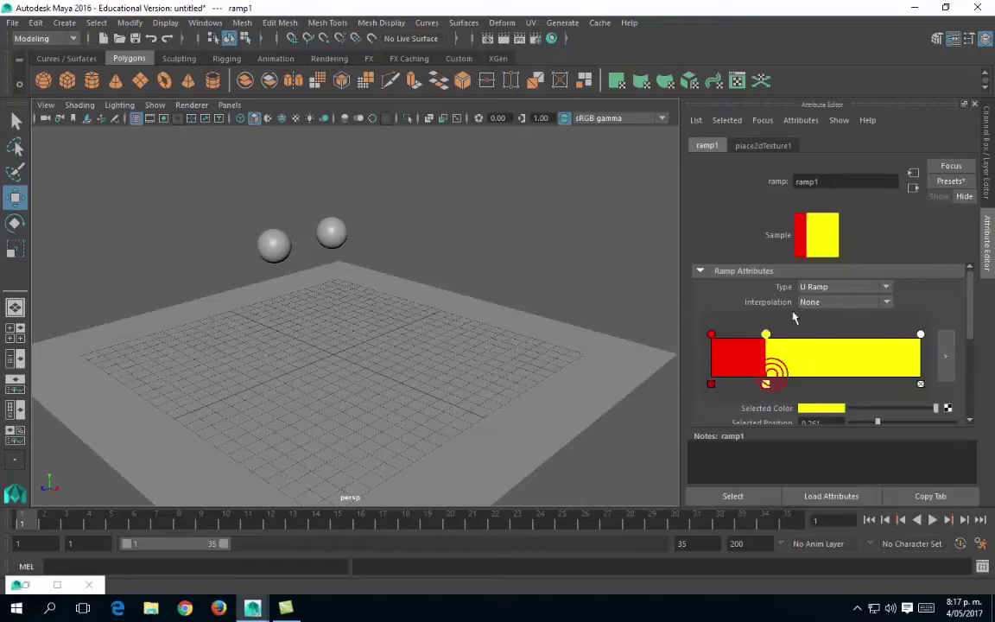
Step: Add a cyan marker at about position 0.482 and a white one at about 0.710 on the ramp
left_click(812, 409)
left_click(812, 376)
left_click(858, 359)
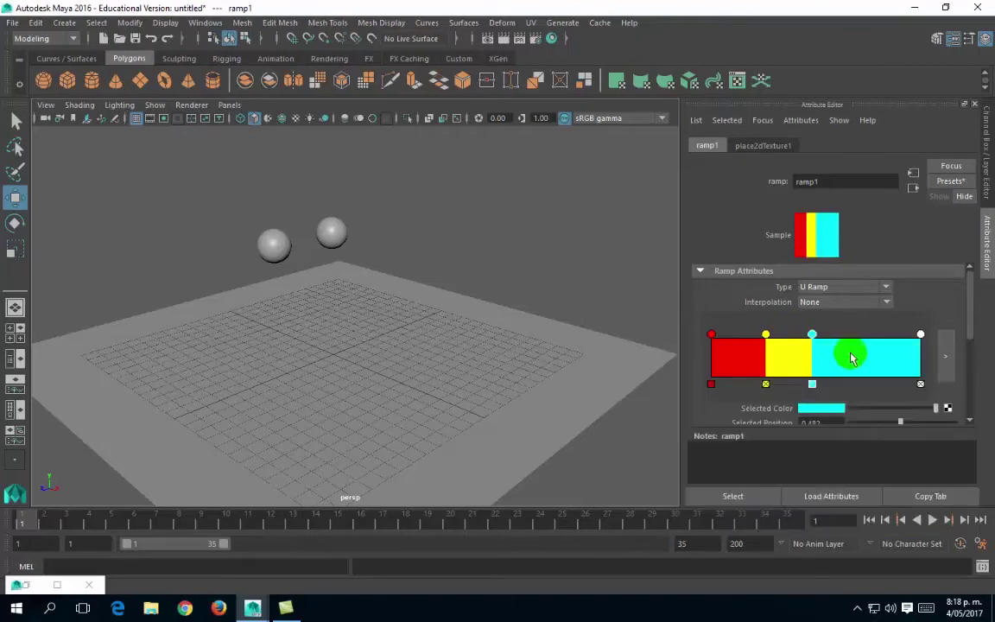
left_click(825, 409)
left_click(771, 379)
Step: Turn on textured display in the viewport and inspect the striped balls up close and from a distance
left_click_drag(622, 281, 562, 283, "alt")
key("6")
left_click_drag(333, 289, 366, 362, "alt")
mouse_move(366, 362)
right_mouse_down("alt")
mouse_move(371, 311)
mouse_move(378, 373)
right_mouse_up("alt")
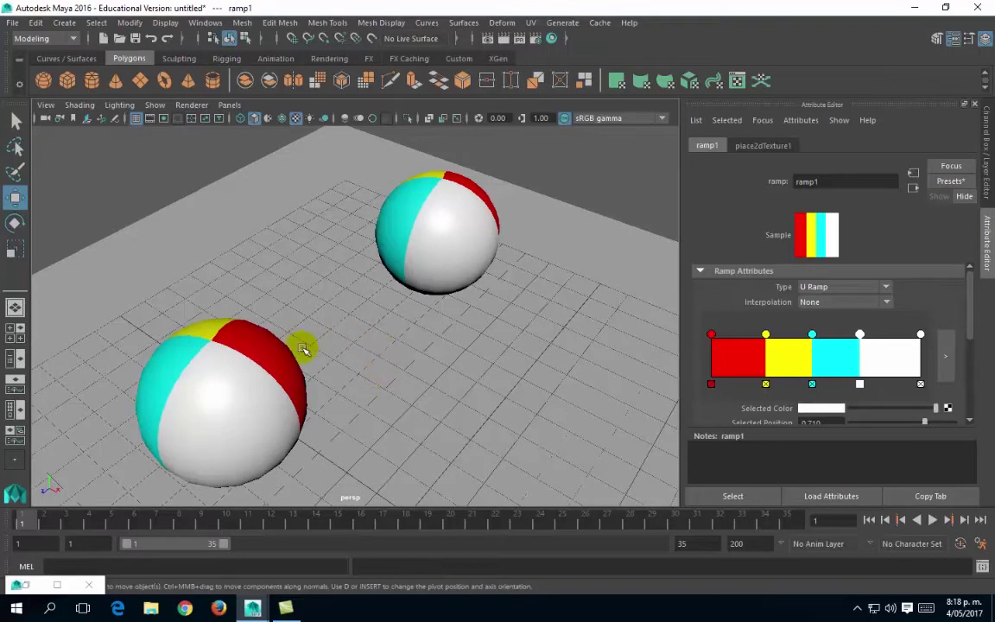
right_click_drag(307, 344, 298, 350, "alt")
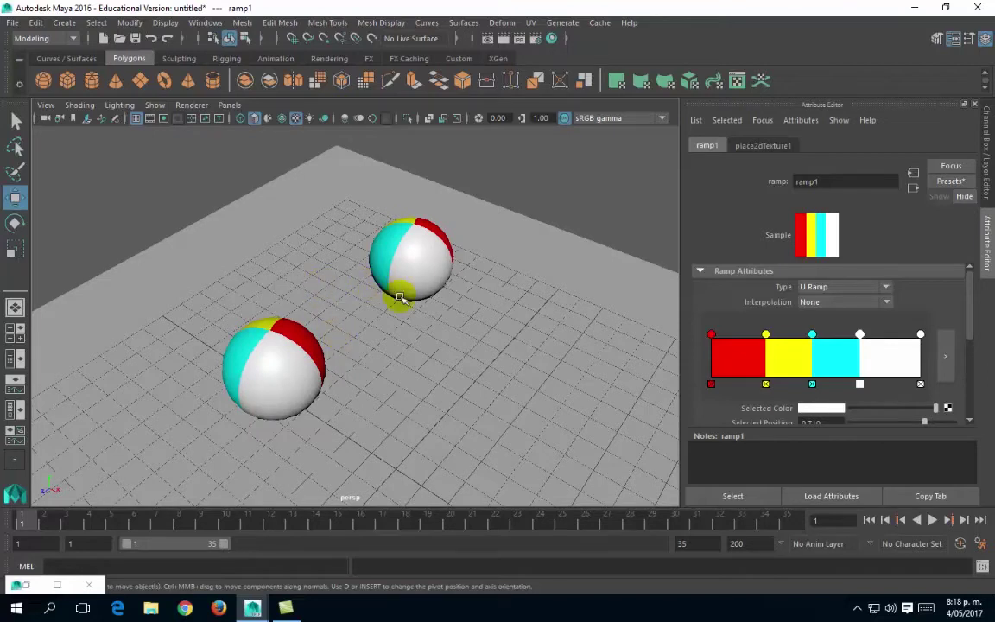
middle_click_drag(384, 277, 427, 283, "alt")
scroll(427, 282, "down", 3)
left_click_drag(430, 304, 209, 499, "alt")
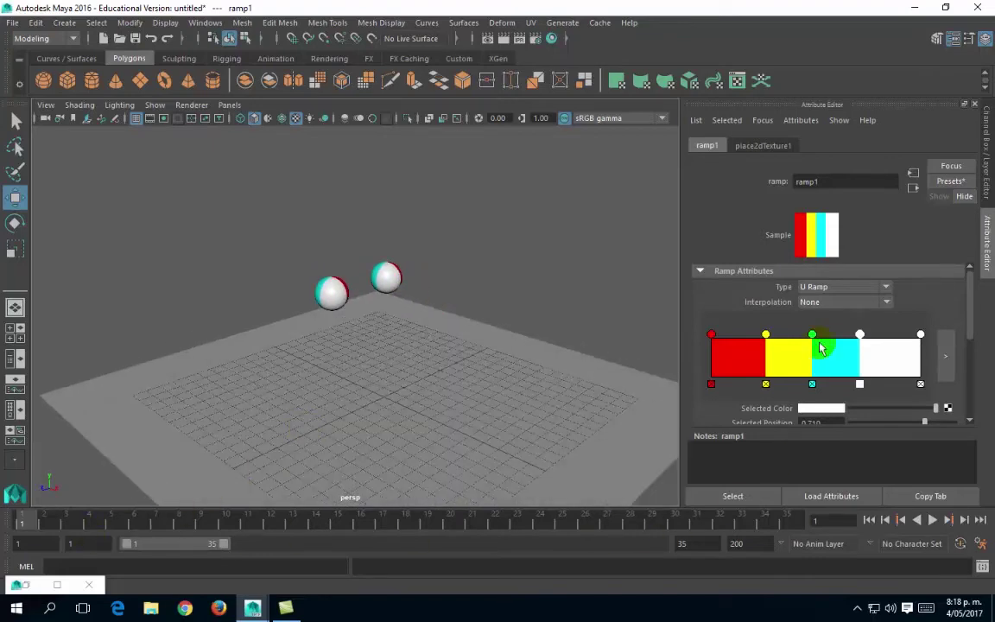
Step: Show the Channel Box in place of the Attribute Editor, and play and stop the textured balls' animation
key("ctrl+a")
left_click(933, 520)
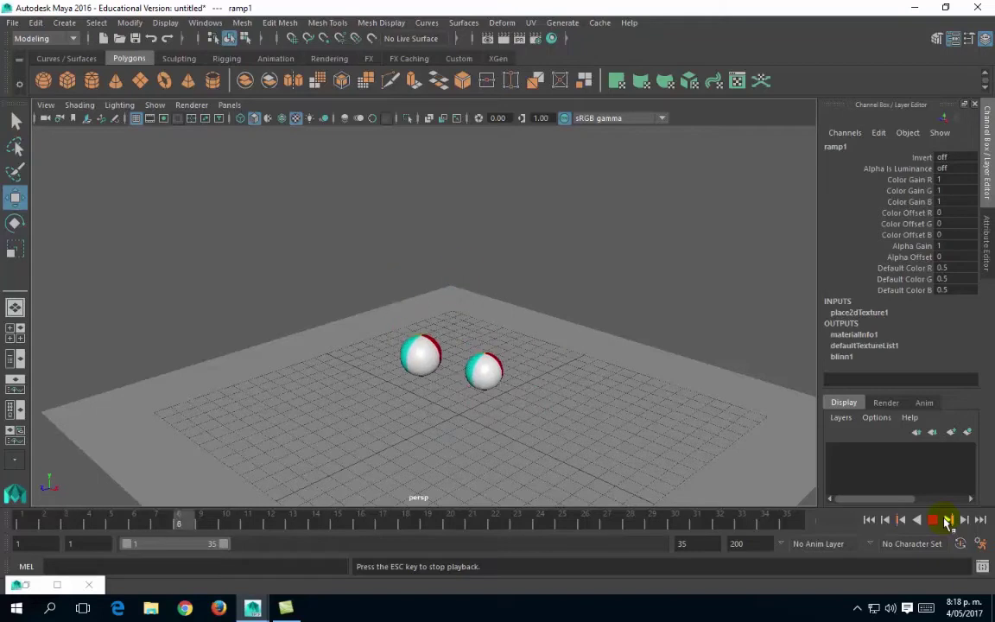
left_click(933, 519)
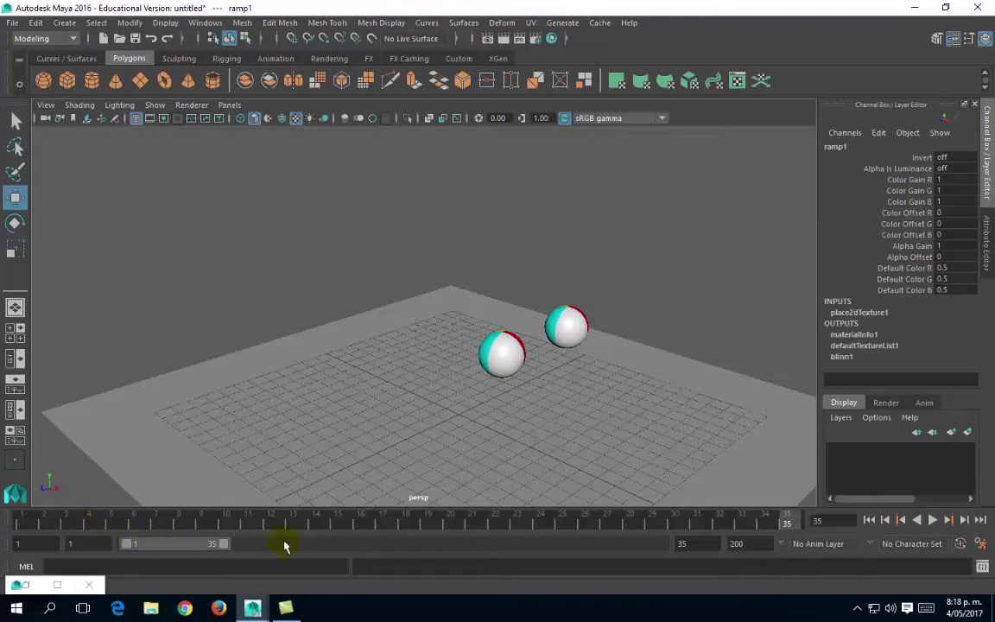
Step: Return the timeline to frame 1 and select both balls
left_click_drag(57, 528, 21, 526)
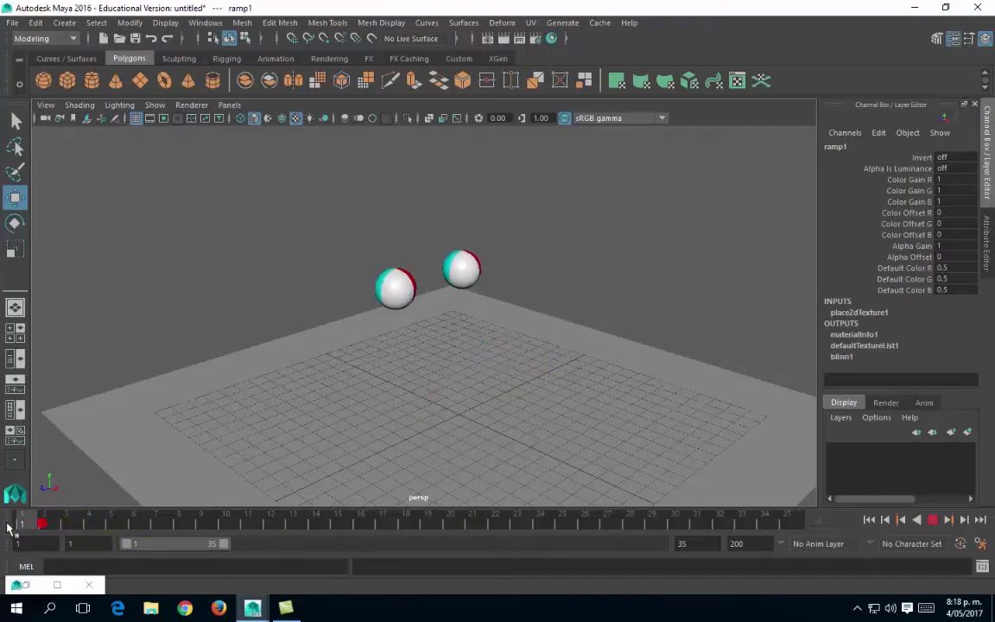
left_click_drag(423, 244, 409, 267, "alt")
left_click_drag(329, 251, 506, 313)
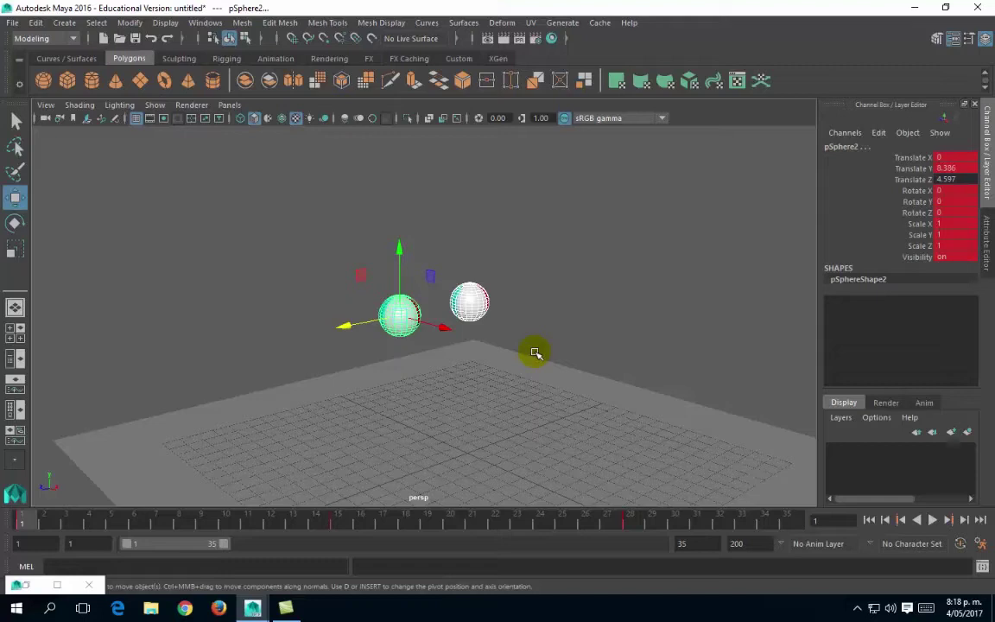
mouse_move(489, 318)
left_mouse_down("alt")
mouse_move(438, 284)
mouse_move(456, 283)
mouse_move(486, 317)
left_mouse_up("alt")
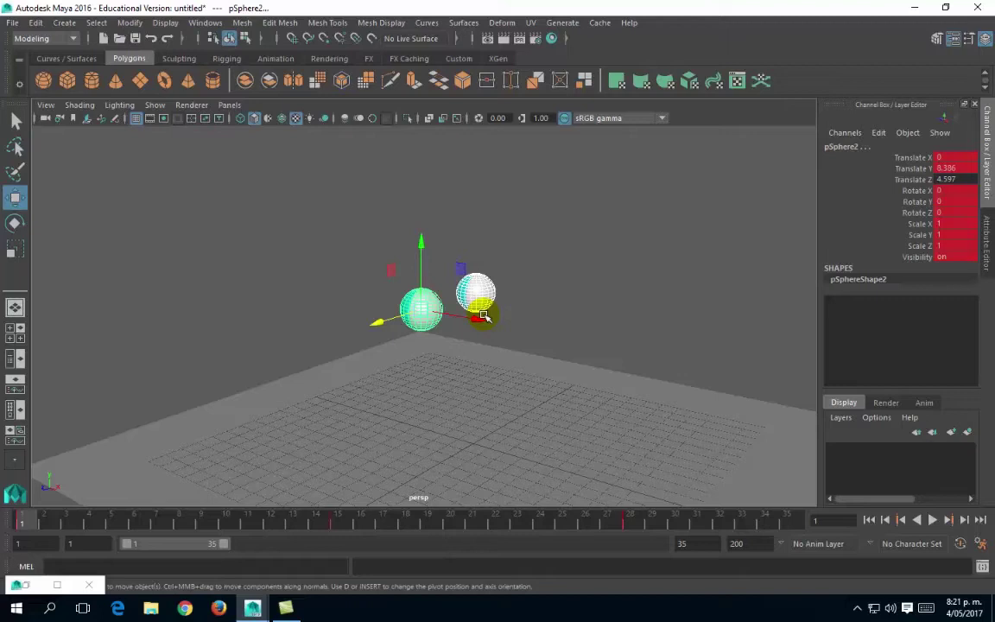
middle_click_drag(467, 288, 343, 288, "alt")
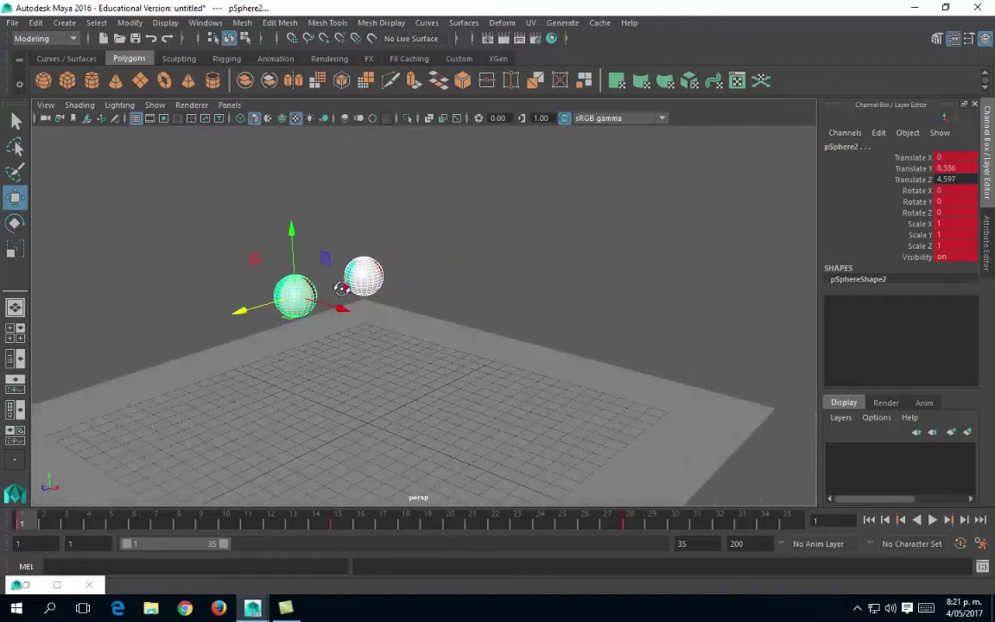
Step: Select only the front ball (pSphere2) and move the timeline to frame 15
left_click_drag(343, 287, 322, 264, "alt")
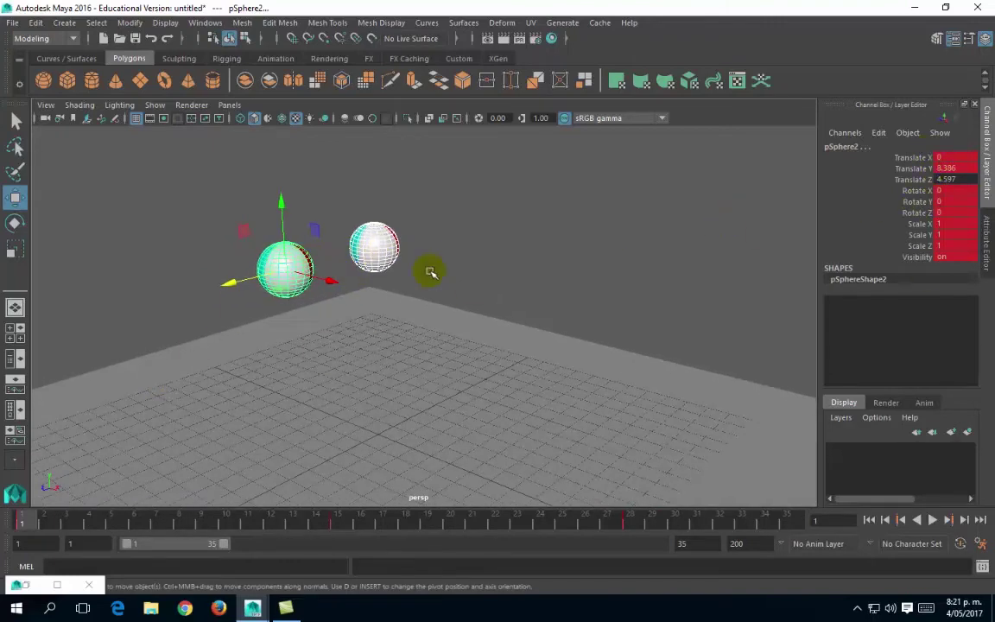
left_click(329, 215)
left_click(277, 259)
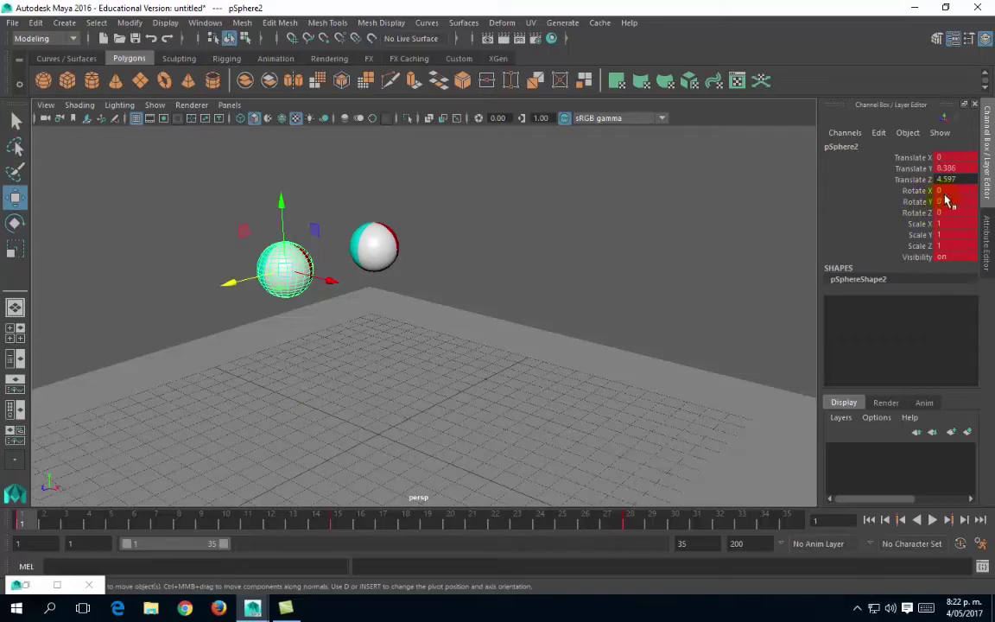
mouse_move(953, 220)
left_click(335, 523)
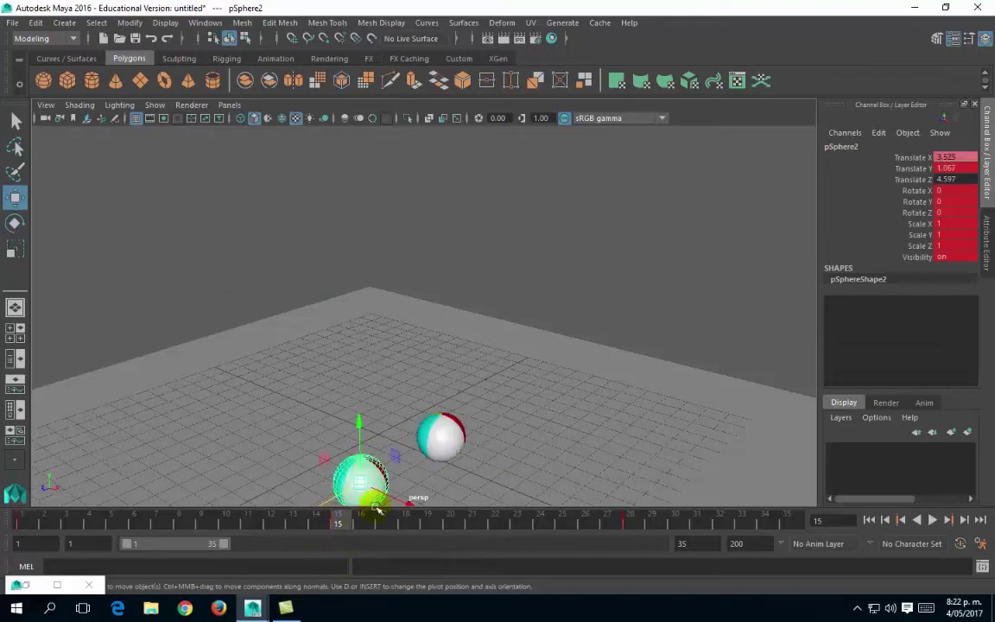
middle_click_drag(423, 420, 398, 379, "alt")
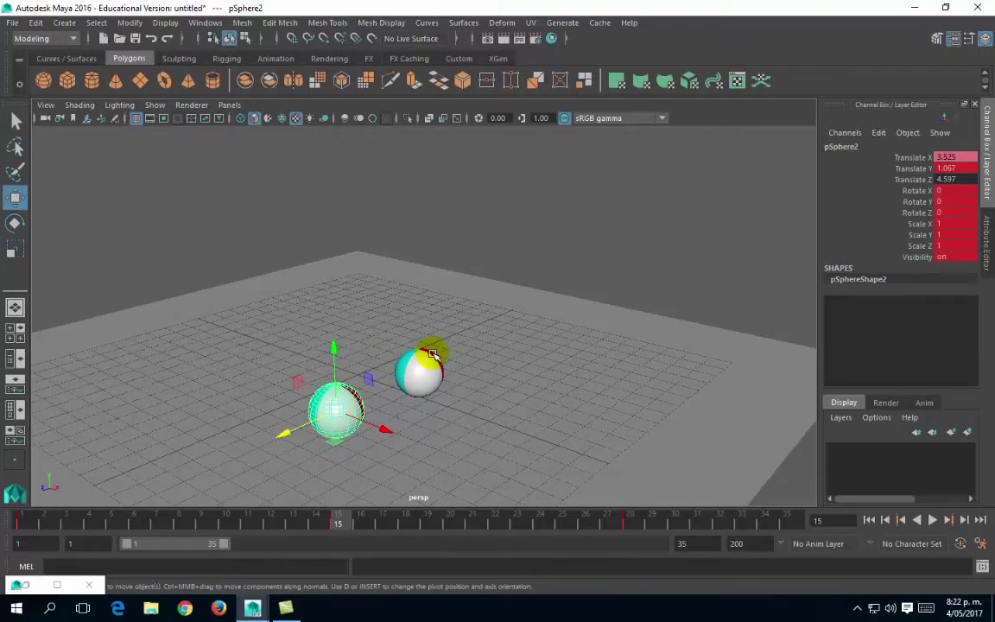
Step: Set the front ball's Rotate Z to 360 at frame 15
key("e")
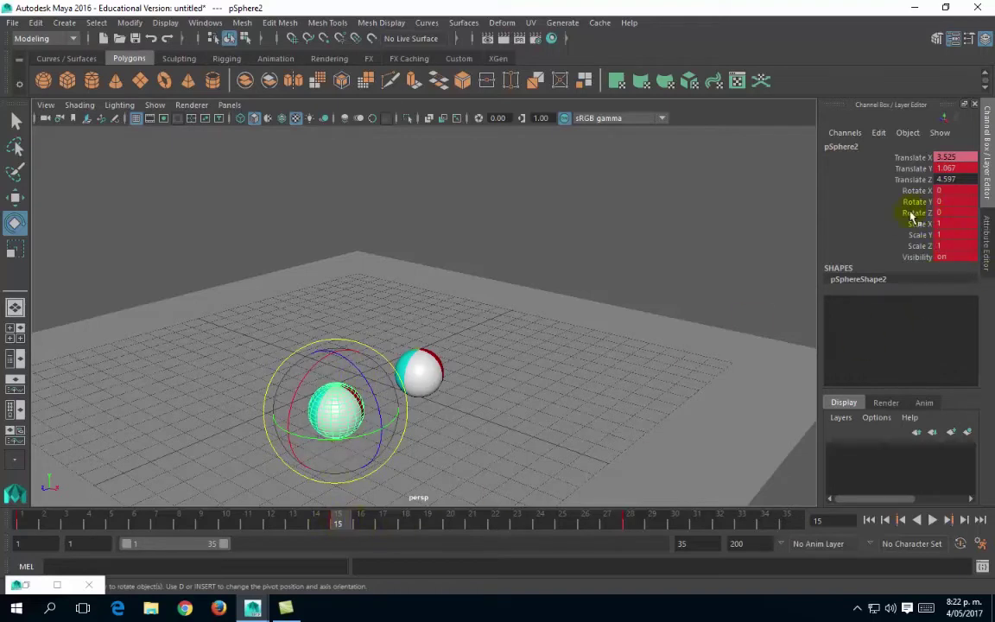
double_click(951, 213)
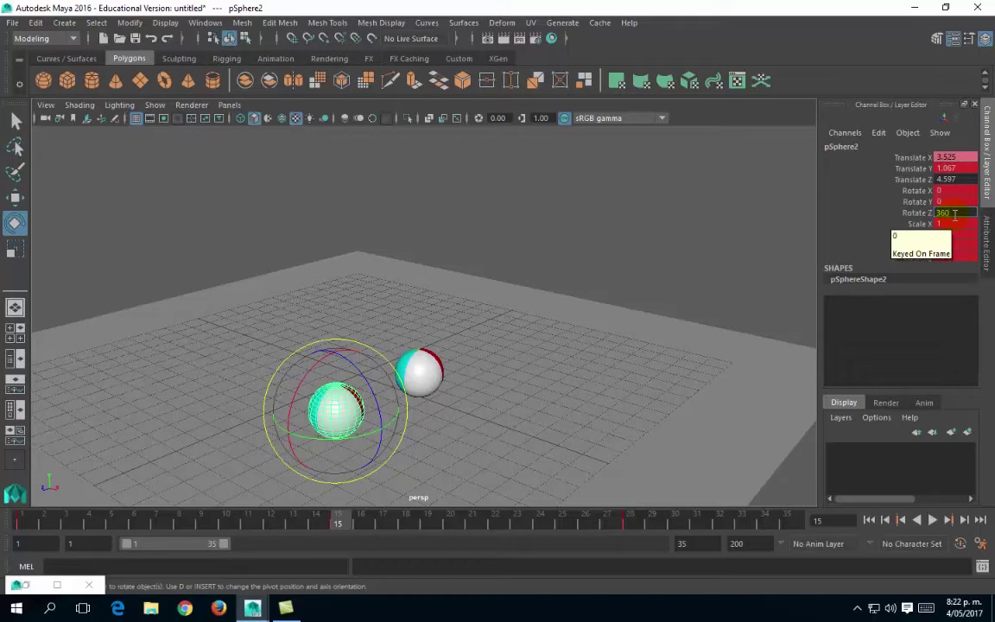
type("360")
key("Return")
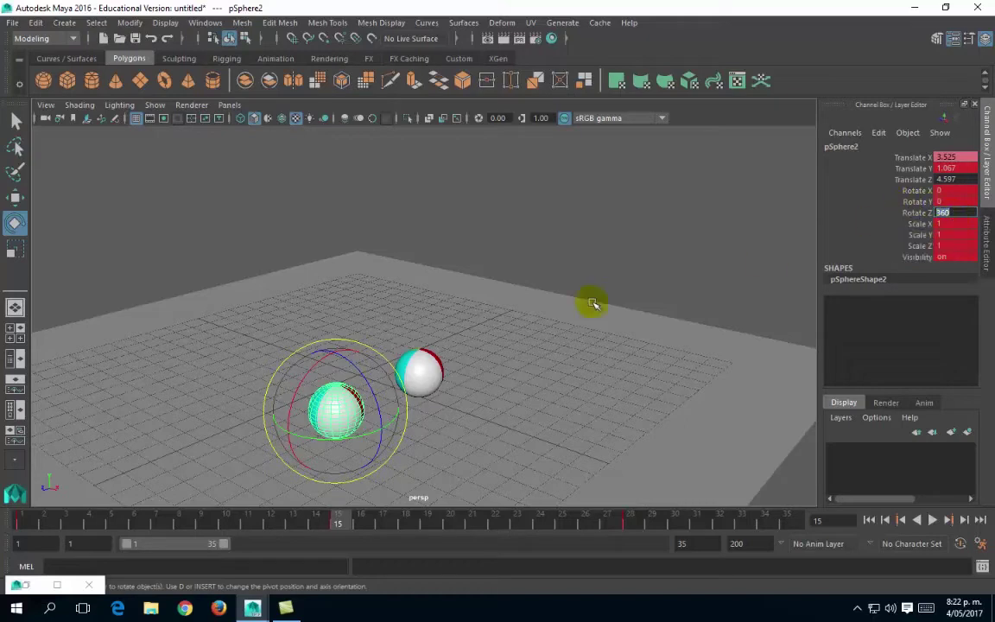
left_click_drag(766, 262, 573, 291, "alt")
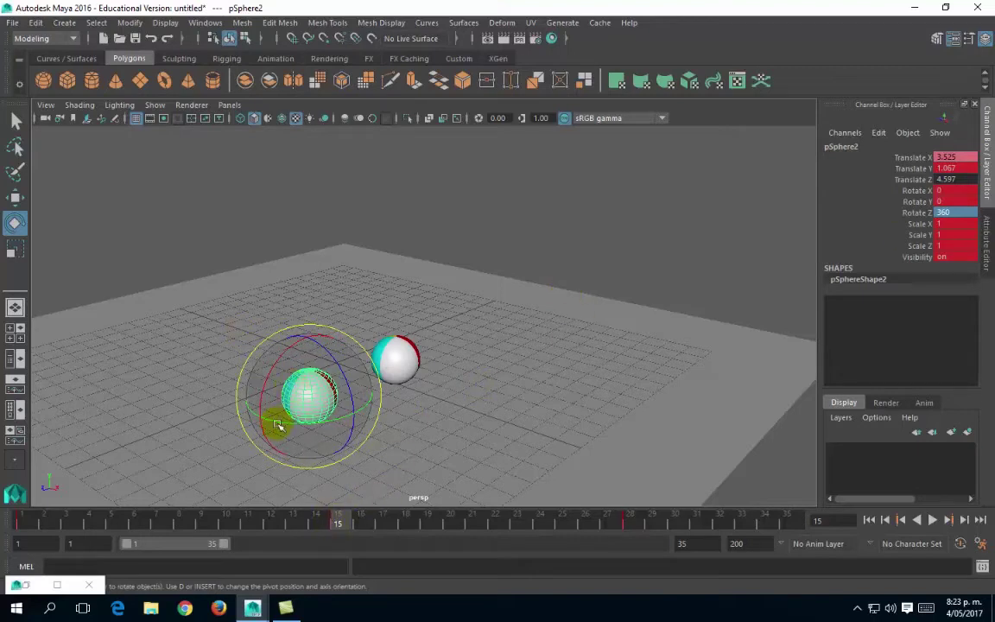
Step: Play and scrub the animation between frames 1 and 15 to check the front ball's spin direction
left_click(19, 519)
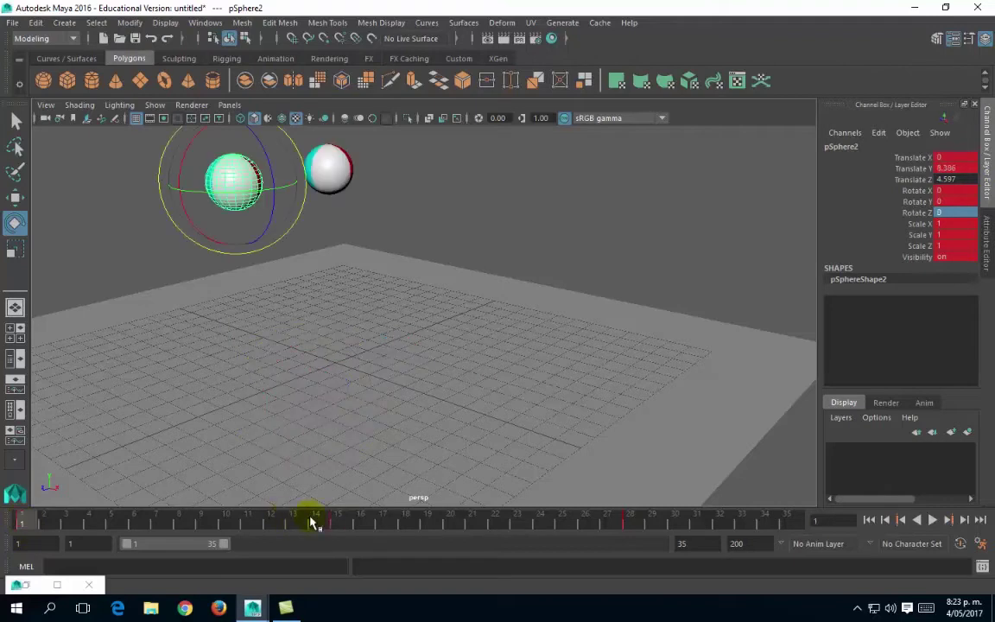
left_click(316, 518)
left_click(52, 518)
key("alt+v")
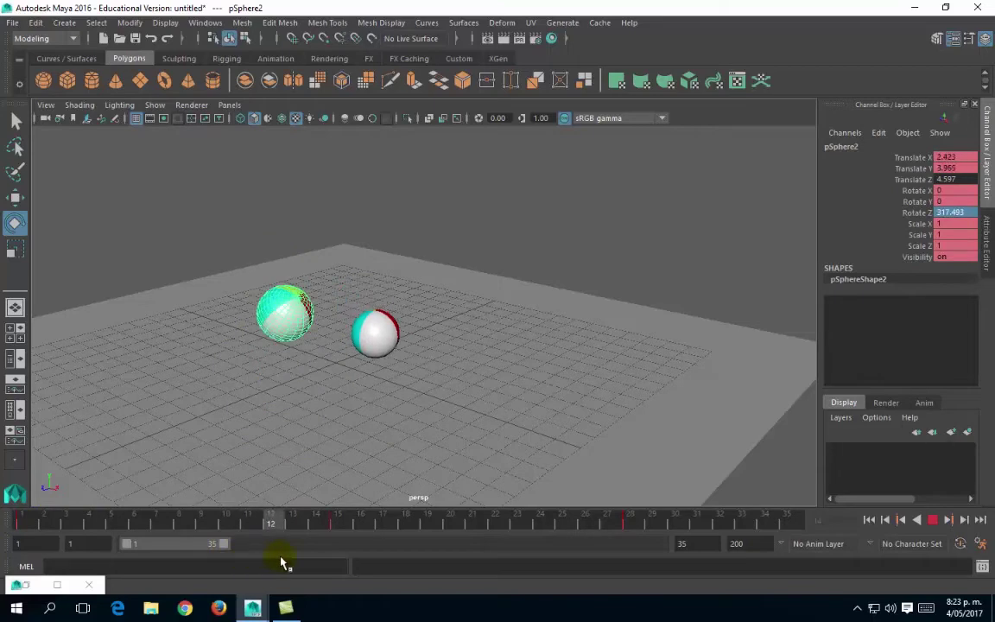
left_click_drag(281, 562, 348, 560)
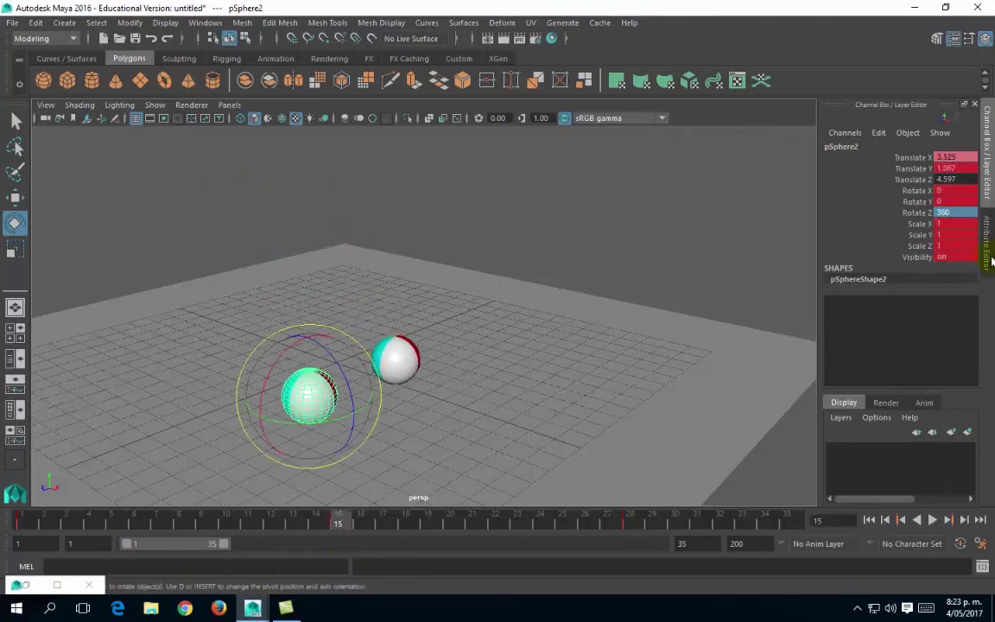
Step: Set the front ball's Rotate Z to -360 at frame 15 and preview its spin up to that frame
double_click(945, 213)
type("-3")
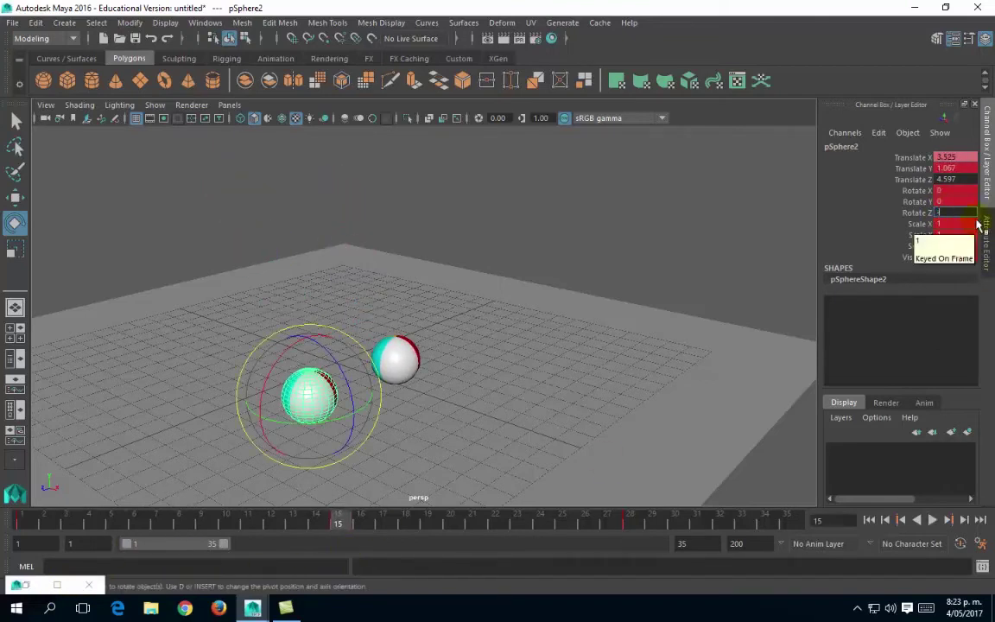
key("Return")
left_click_drag(694, 239, 678, 269, "alt")
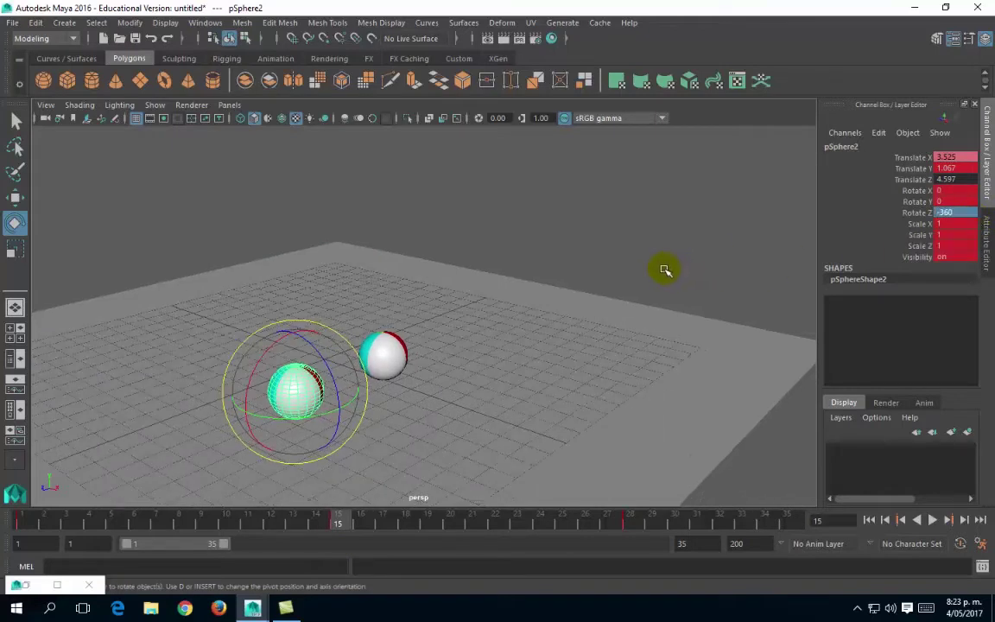
key("alt+v")
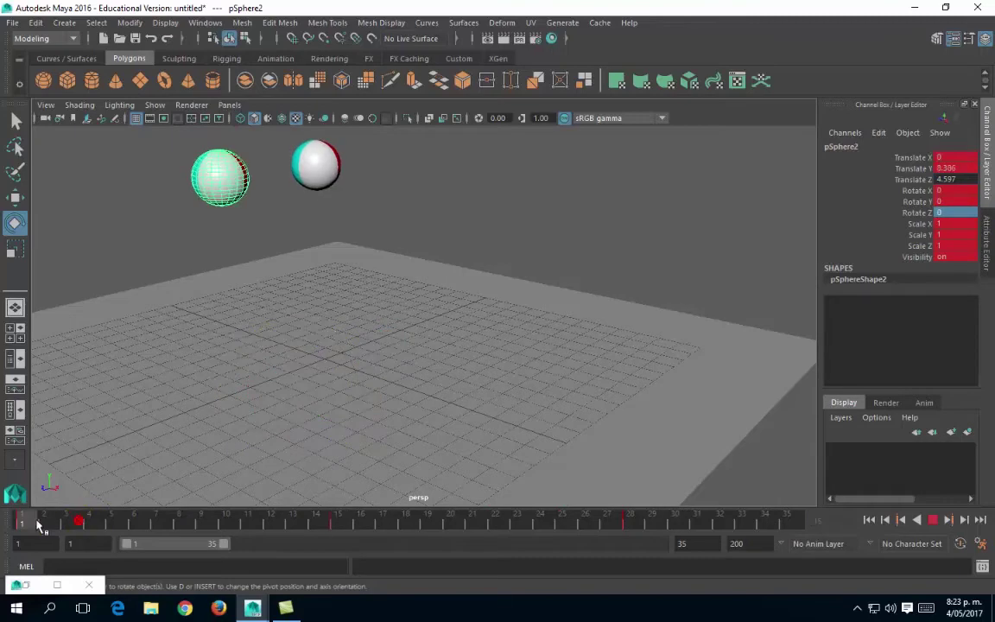
left_click_drag(164, 524, 340, 540)
mouse_move(286, 608)
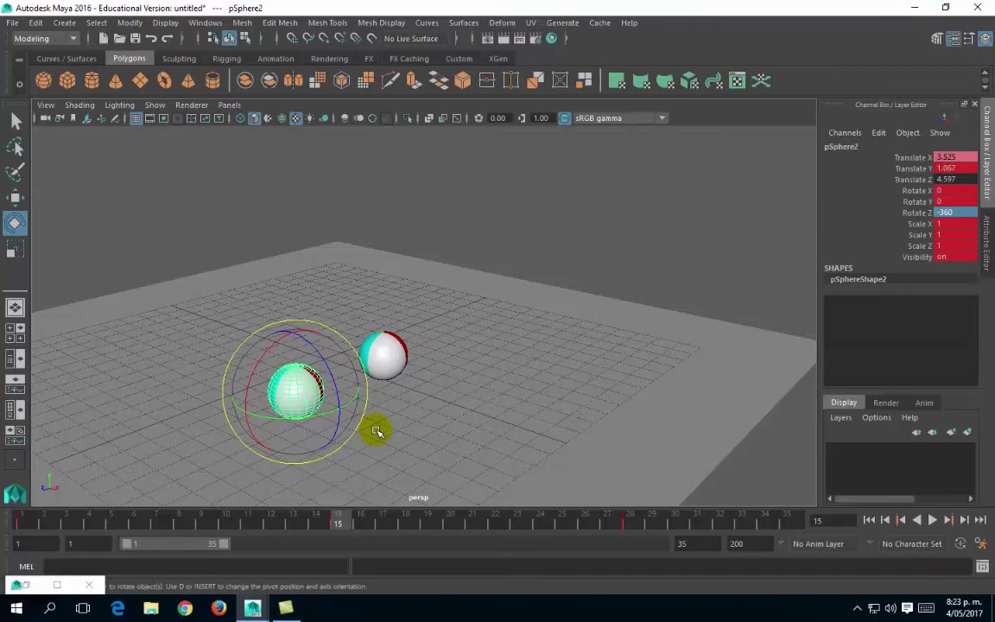
Step: Select the other ball (pSphere1) and set its Rotate Z to -360 at frame 15
left_click(387, 356)
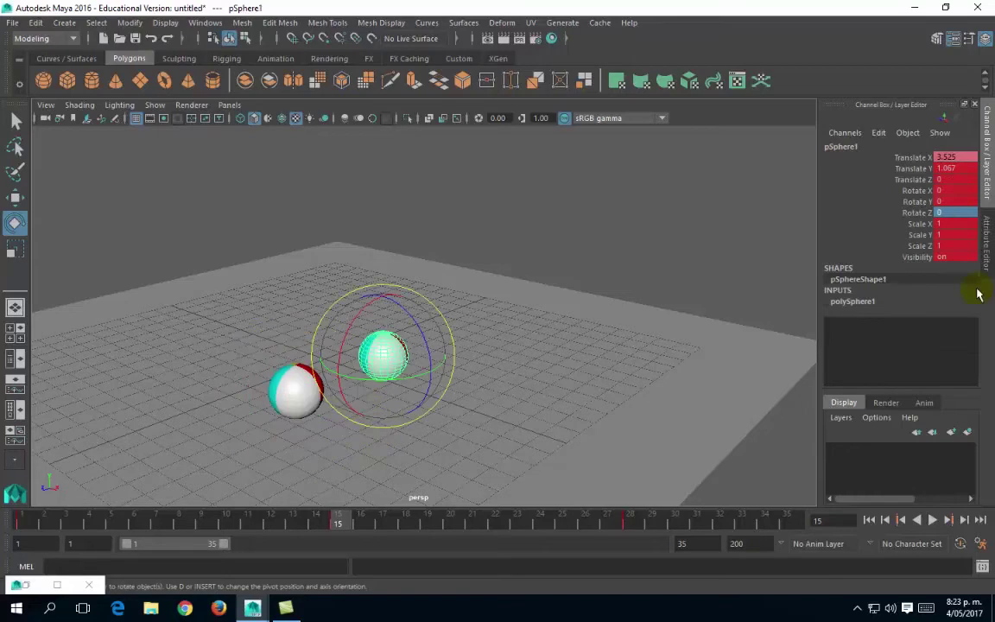
double_click(959, 214)
type("-360")
key("Return")
middle_click_drag(541, 303, 526, 292, "alt")
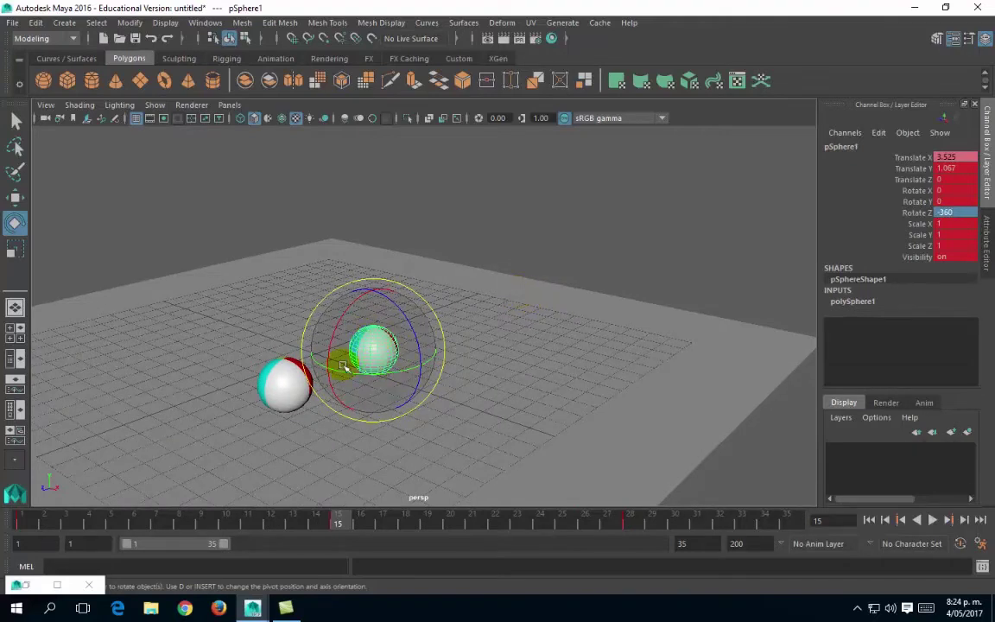
Step: Preview both spinning balls from frame 1, then return to frame 1 with the front ball selected
left_click(286, 384)
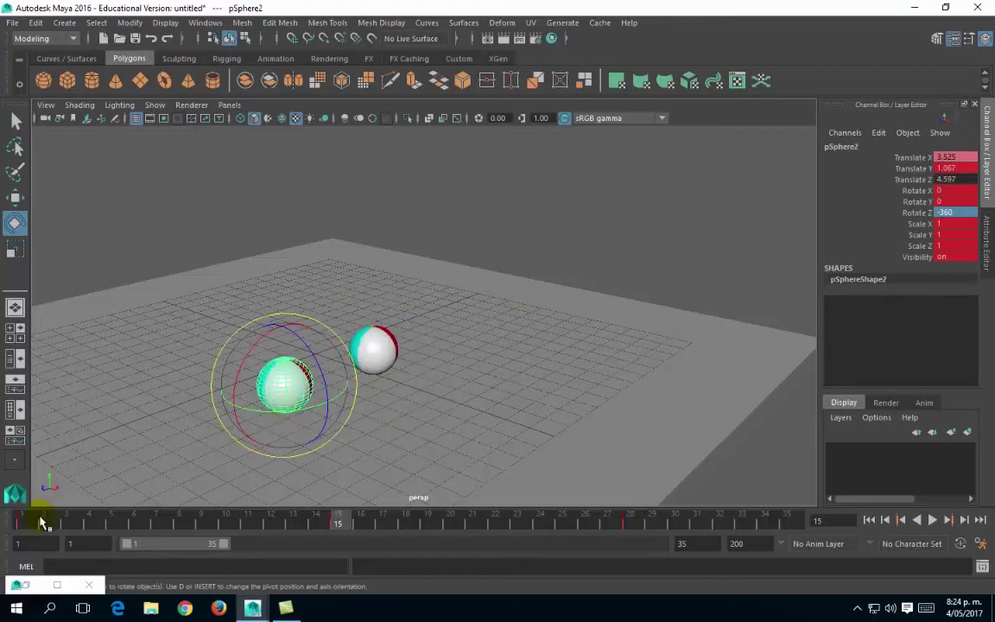
left_click(26, 519)
key("alt+v")
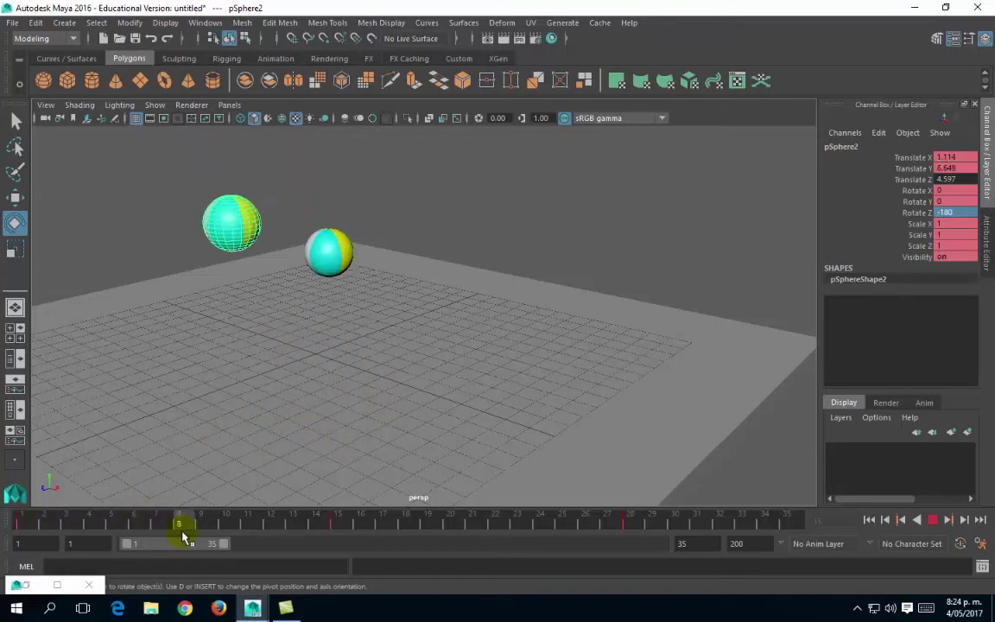
left_click_drag(380, 524, 25, 529)
left_click(128, 233)
left_click(205, 168)
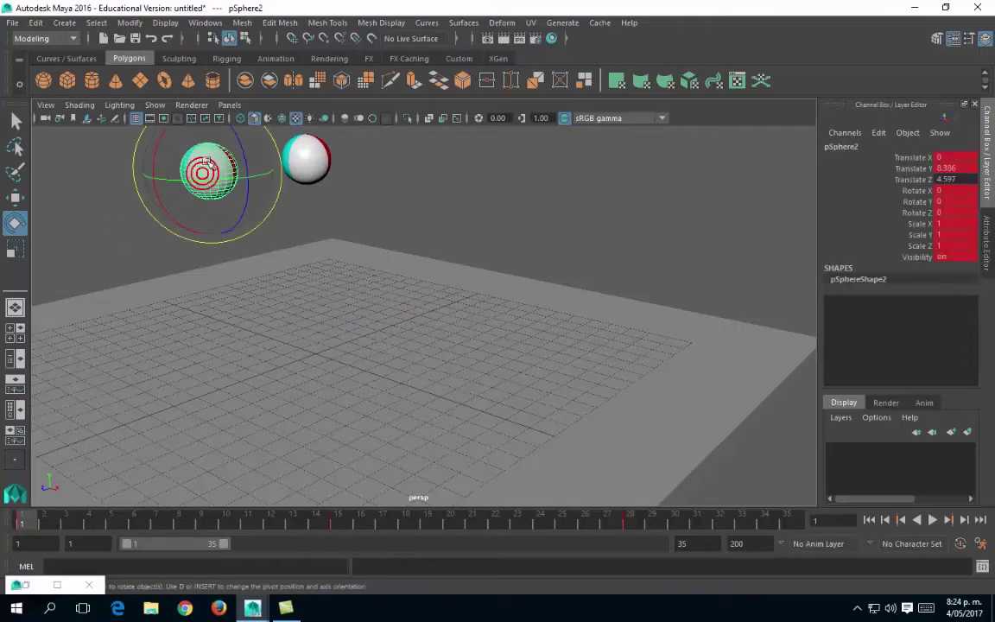
Step: Restore the Graph Editor, isolate the front ball's Rotate Z curve and fit it in view
left_click(22, 587)
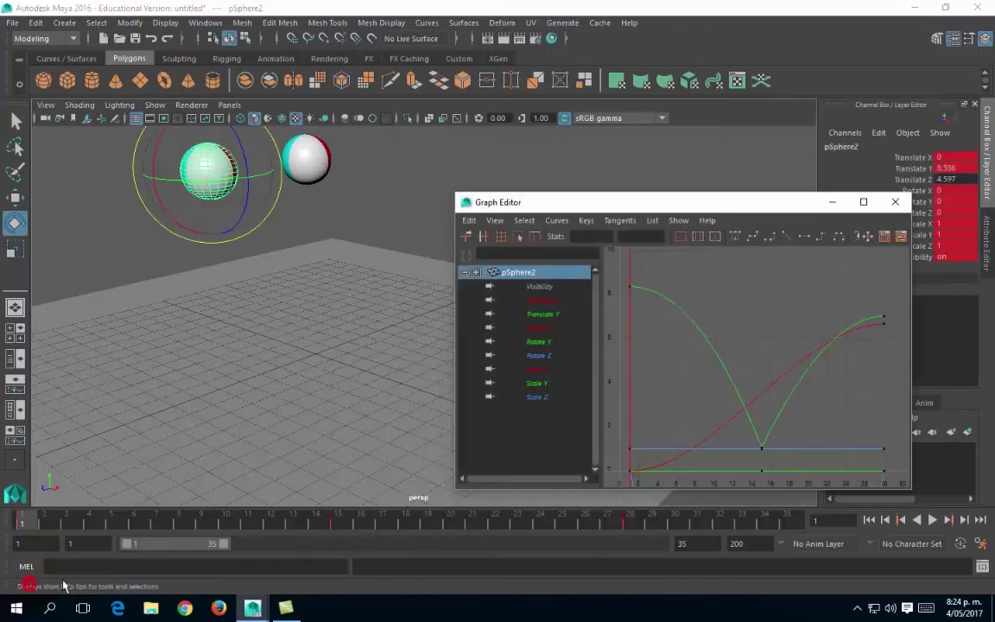
left_click(538, 357)
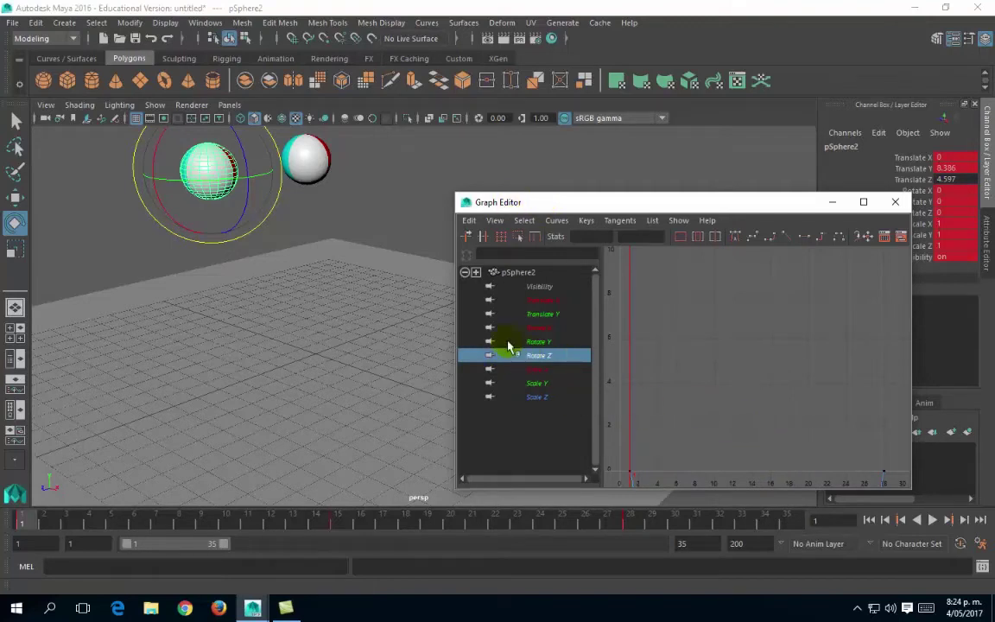
key("f")
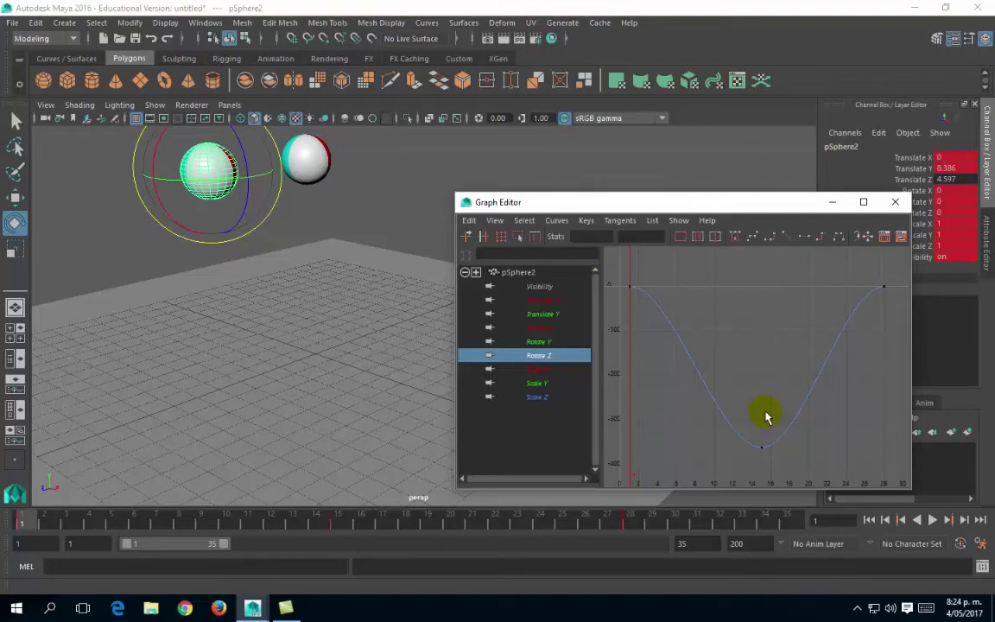
Step: Examine the Rotate Z keys at frames 1, 15 and 28 on the curve
left_click_drag(619, 272, 641, 305)
left_click(752, 431)
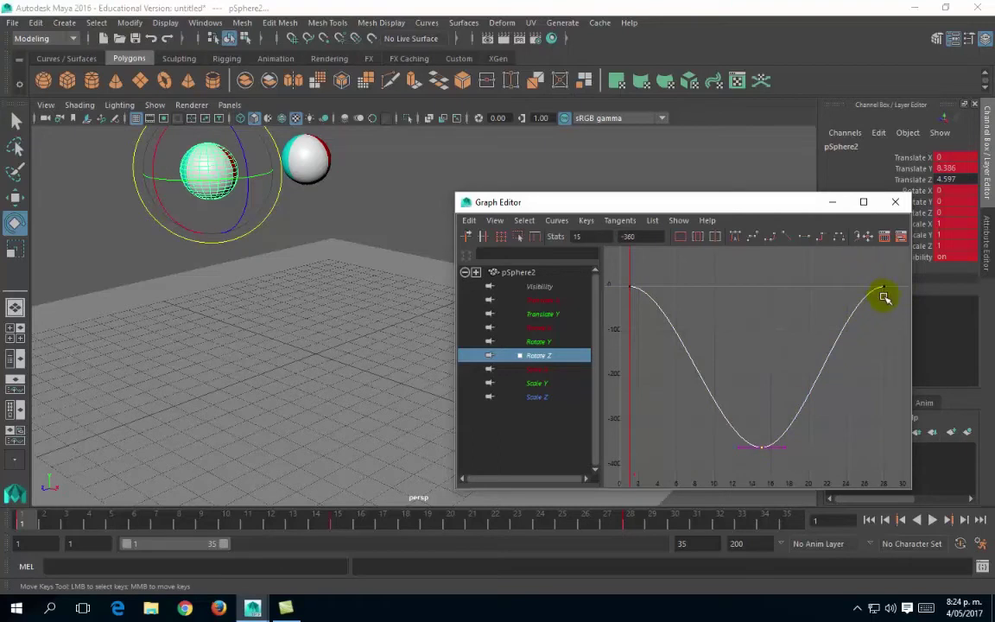
left_click_drag(864, 273, 899, 318)
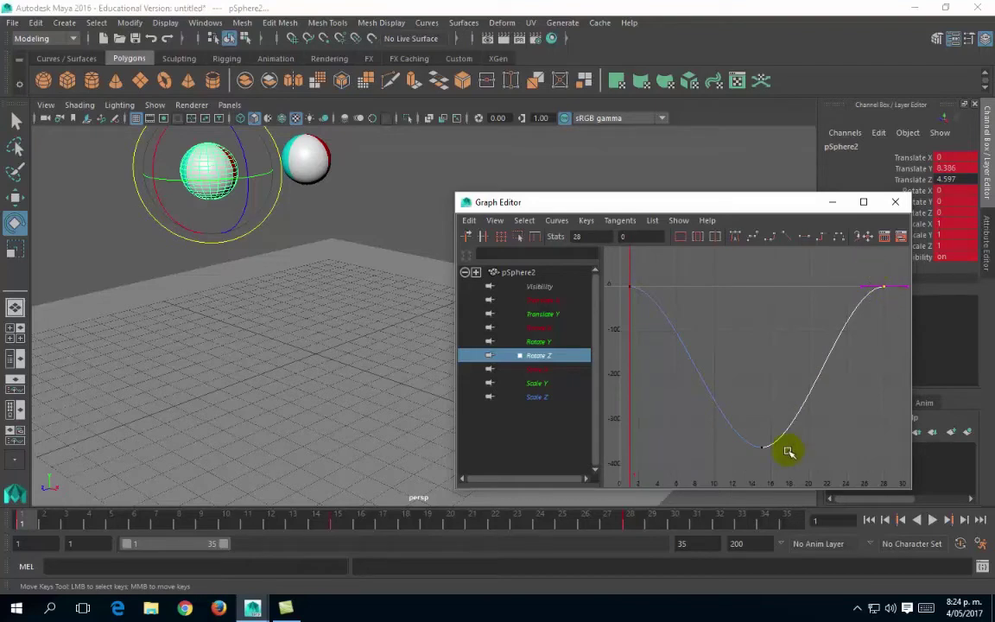
left_click_drag(648, 261, 618, 335)
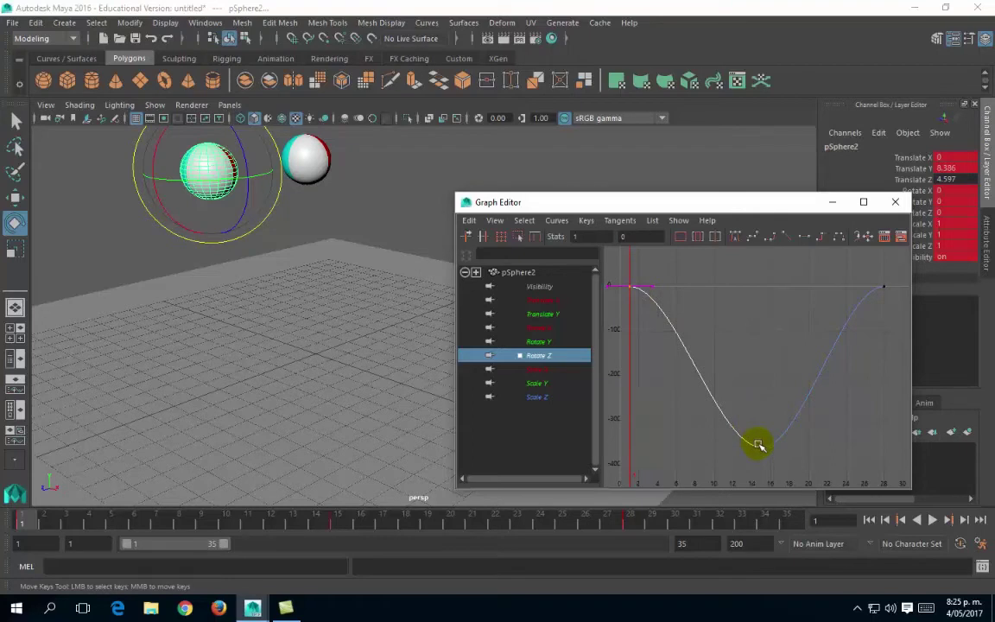
Step: Widen the Graph Editor, break the tangents of the frame 15 Rotate Z key and steepen its incoming tangent
left_click_drag(748, 429, 769, 469)
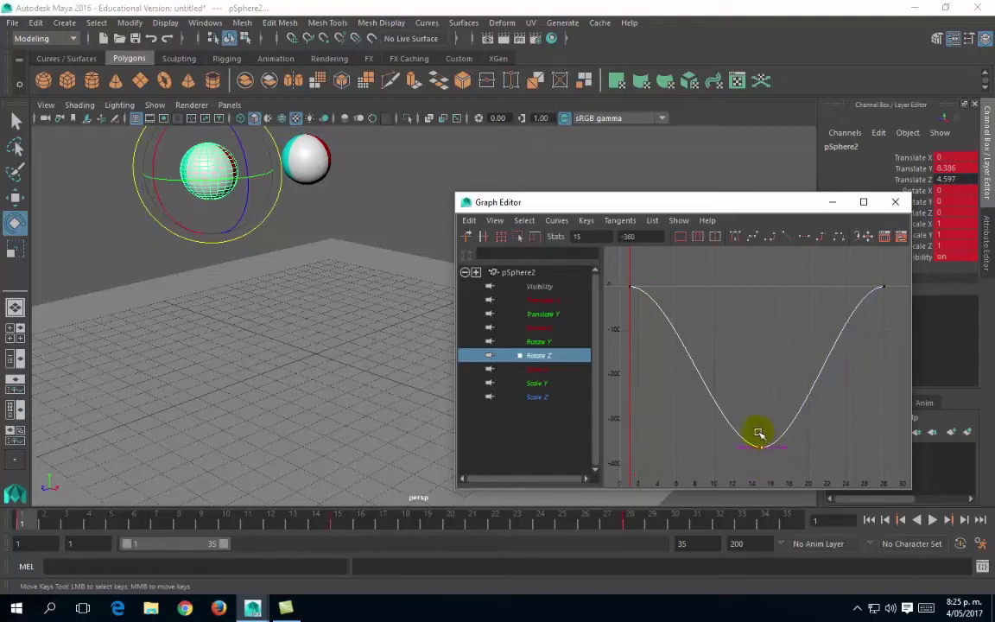
left_click(781, 450)
mouse_move(781, 454)
middle_mouse_down()
mouse_move(751, 456)
mouse_move(789, 440)
middle_mouse_up()
left_click_drag(455, 362, 397, 362)
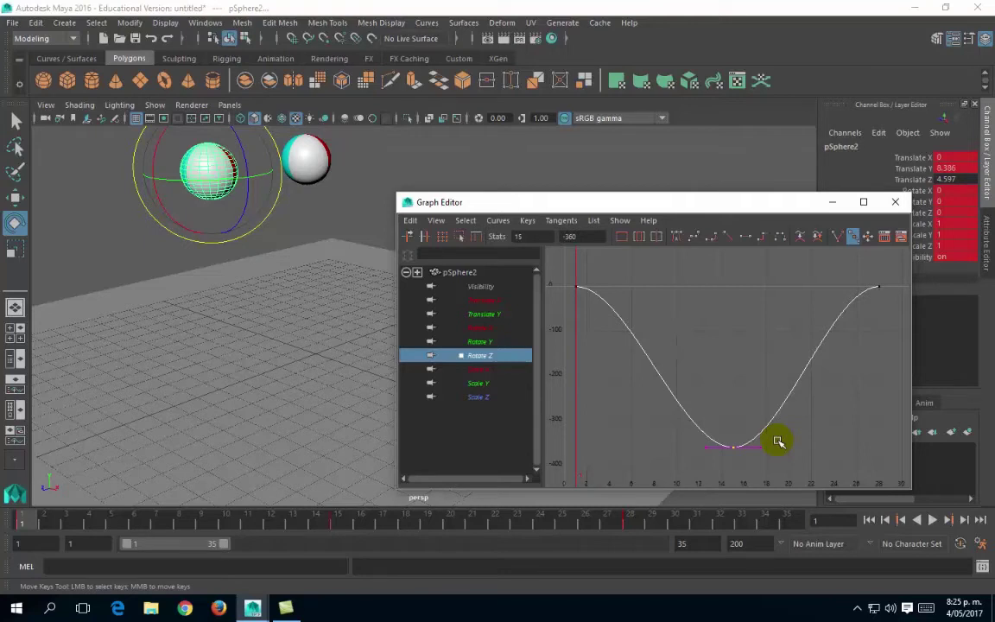
right_click(733, 449)
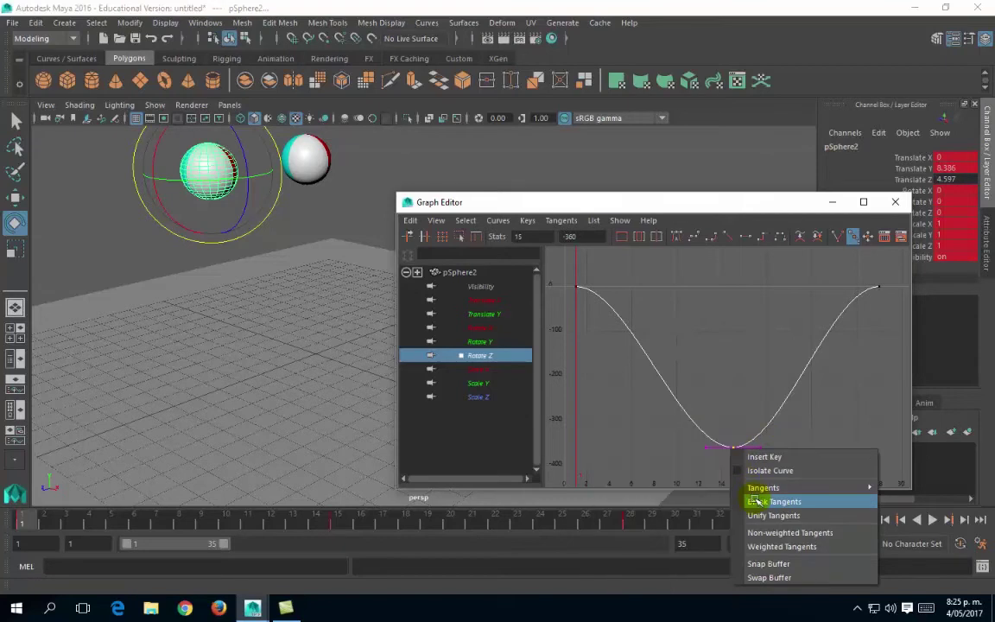
left_click(756, 501)
left_click(712, 442)
middle_click_drag(666, 435, 692, 419)
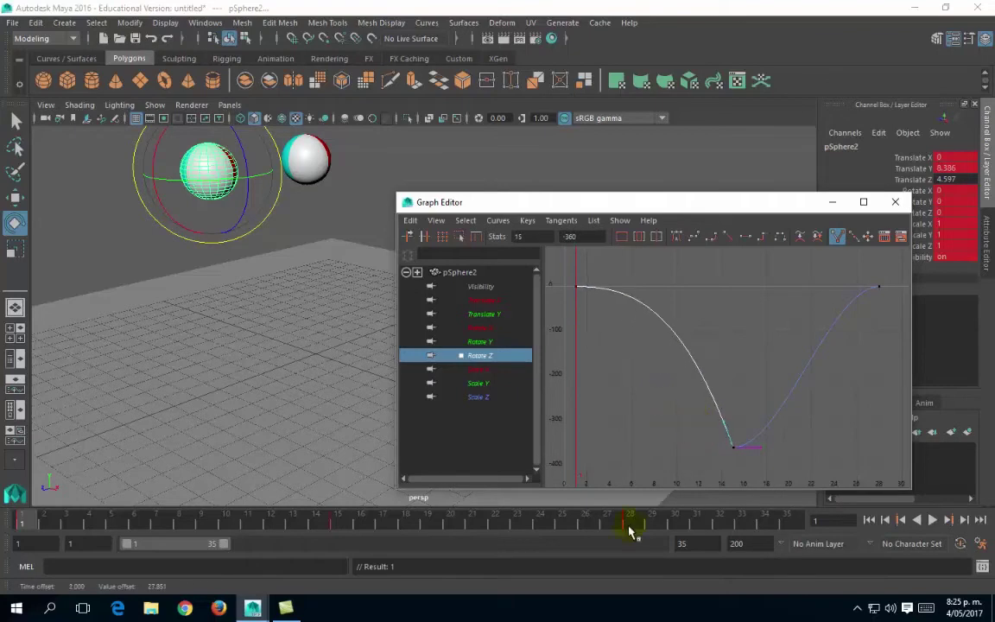
Step: Select the frame 28 key of the Rotate Z curve and minimize the Graph Editor
key("w")
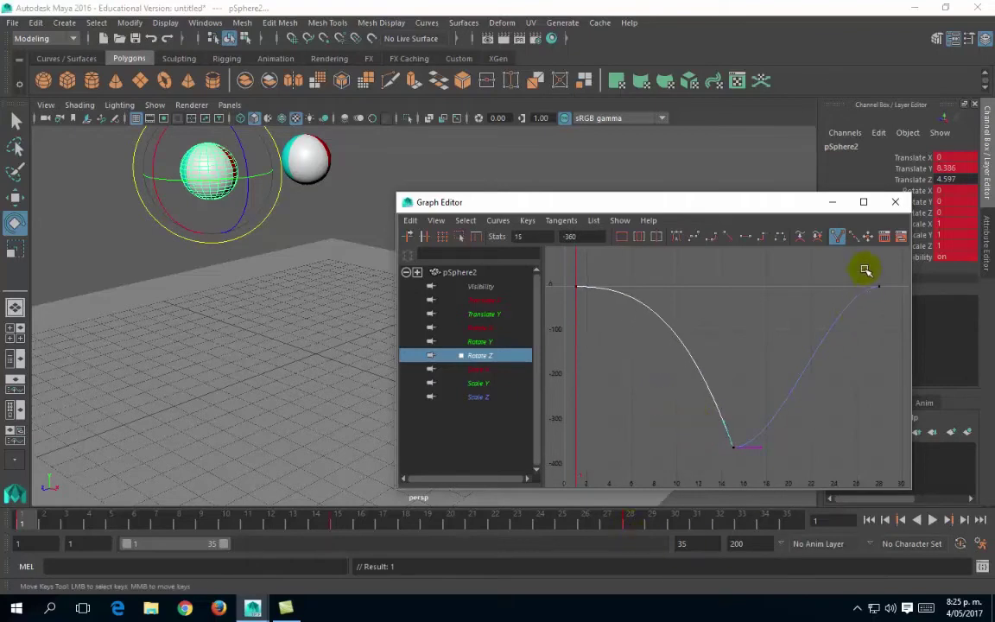
left_click_drag(888, 291, 862, 264)
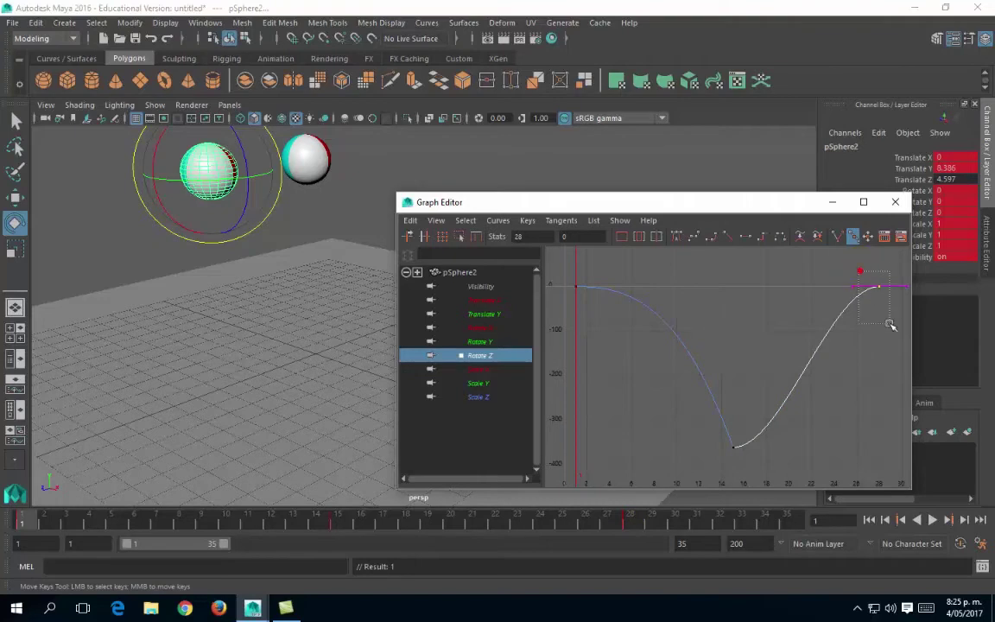
left_click_drag(857, 260, 888, 343)
left_click(833, 204)
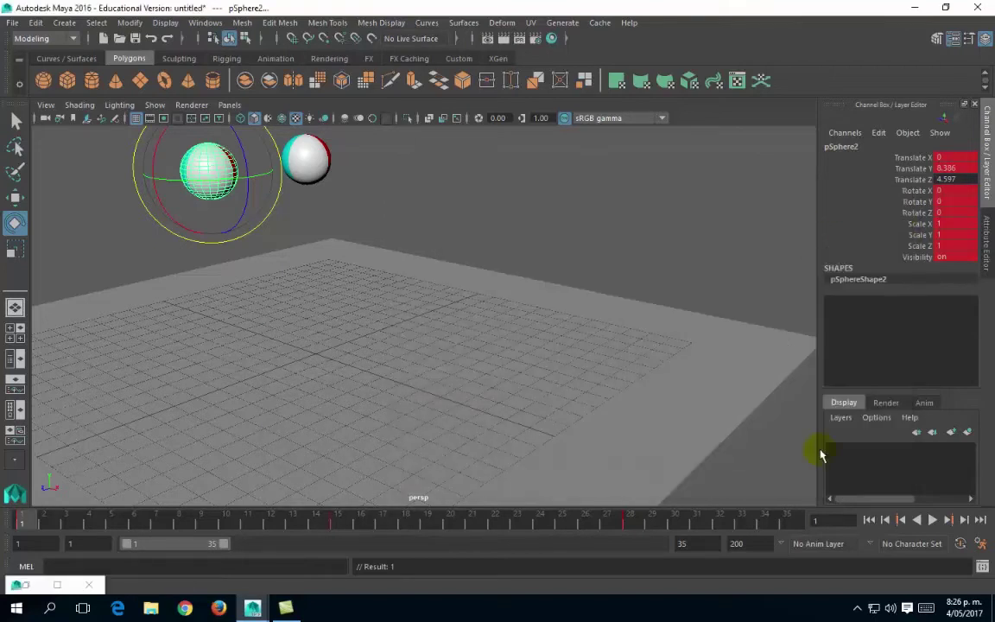
Step: Shorten the playback range to frames 1 through 15 and bring both balls fully into view
left_click_drag(222, 543, 170, 546)
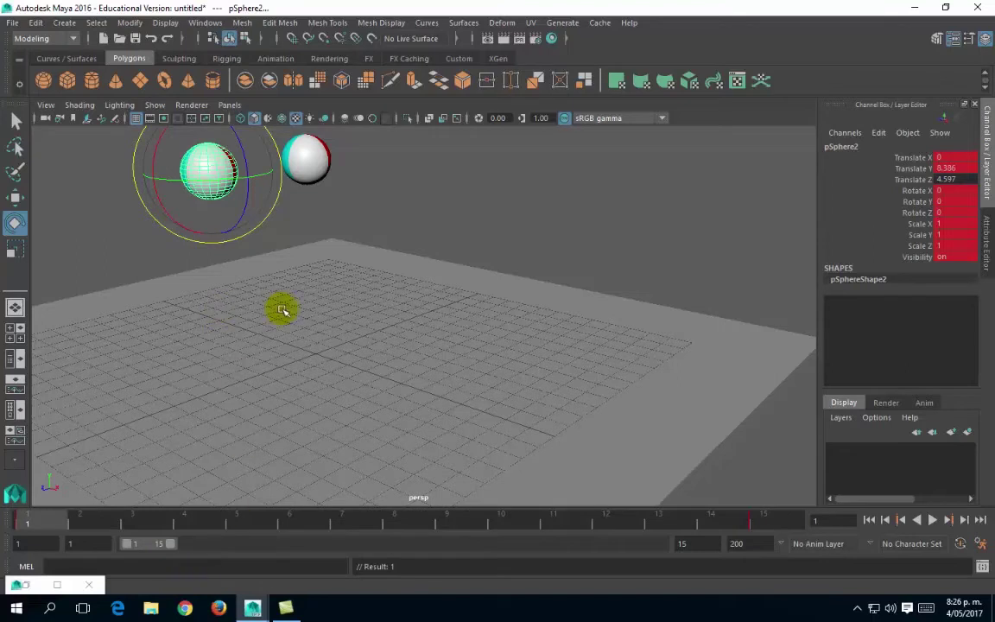
middle_click_drag(318, 262, 315, 287, "alt")
left_click_drag(315, 287, 315, 284, "alt")
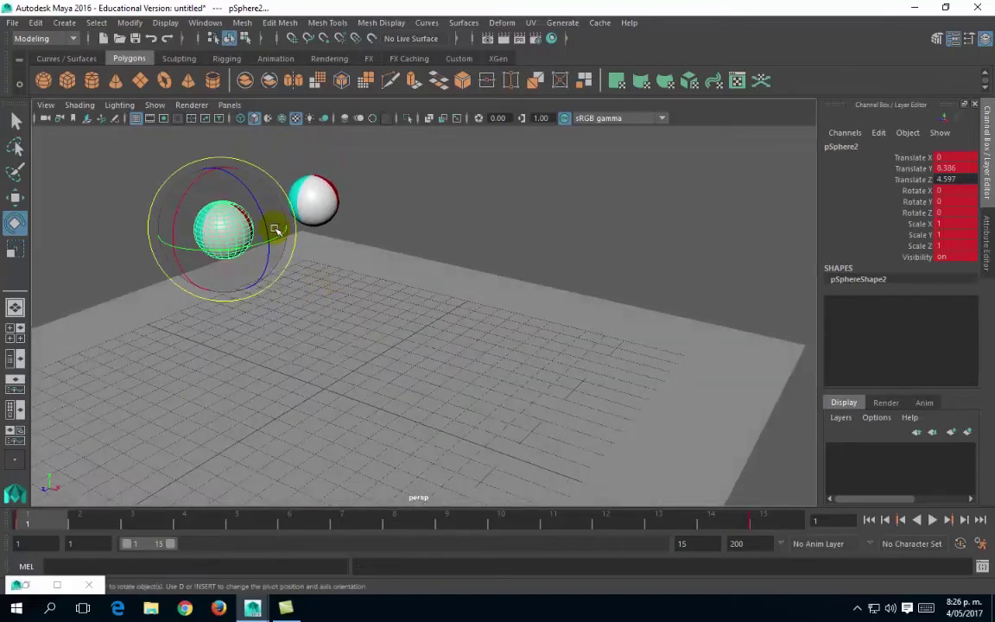
Step: Select the front striped ball and play frames 1 to 15 to compare both balls' rotation
left_click(311, 187)
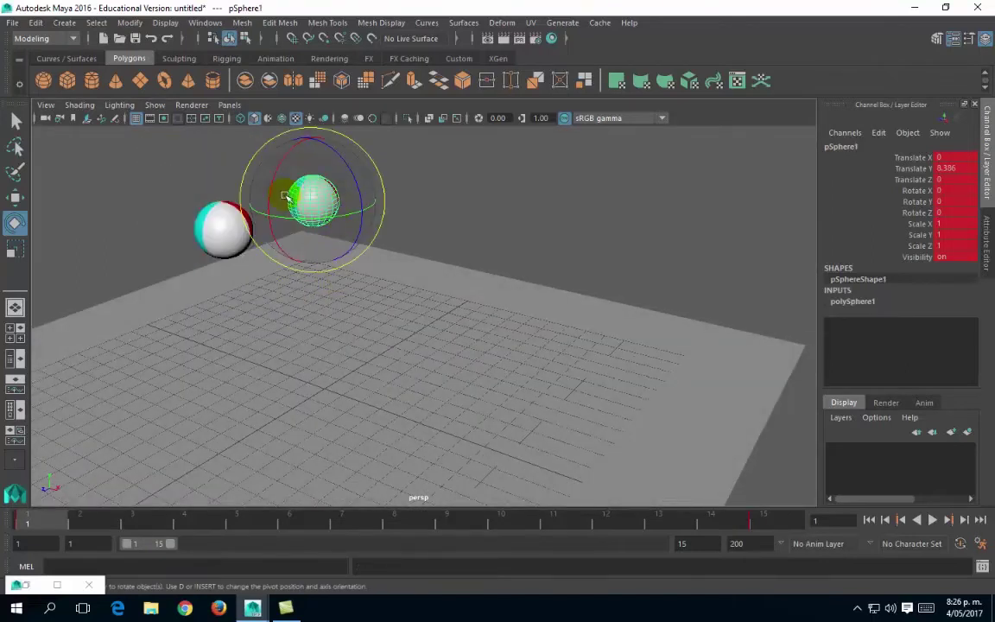
key("w")
left_click(221, 218)
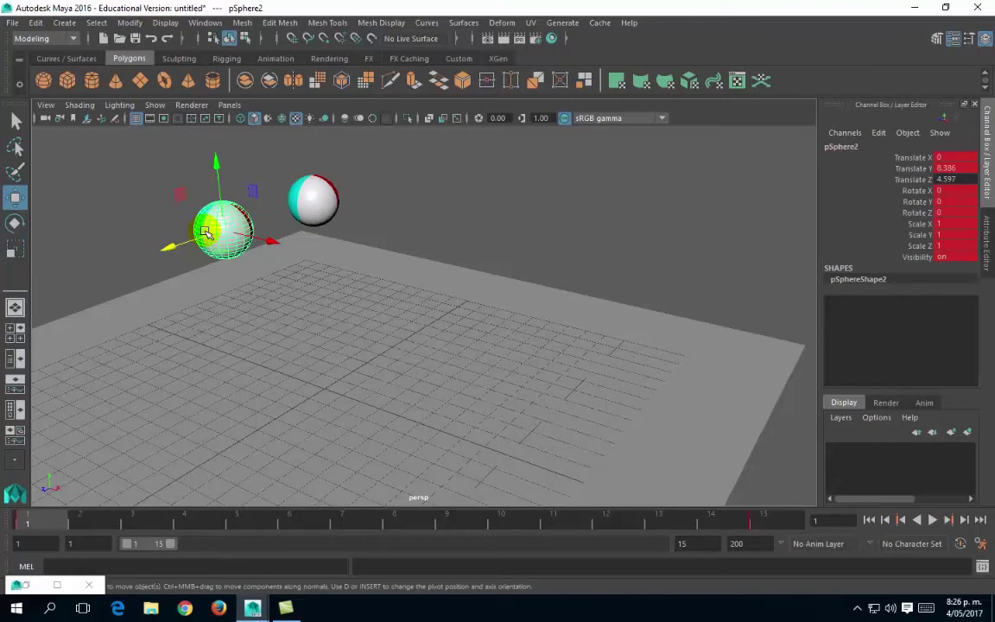
left_click(933, 520)
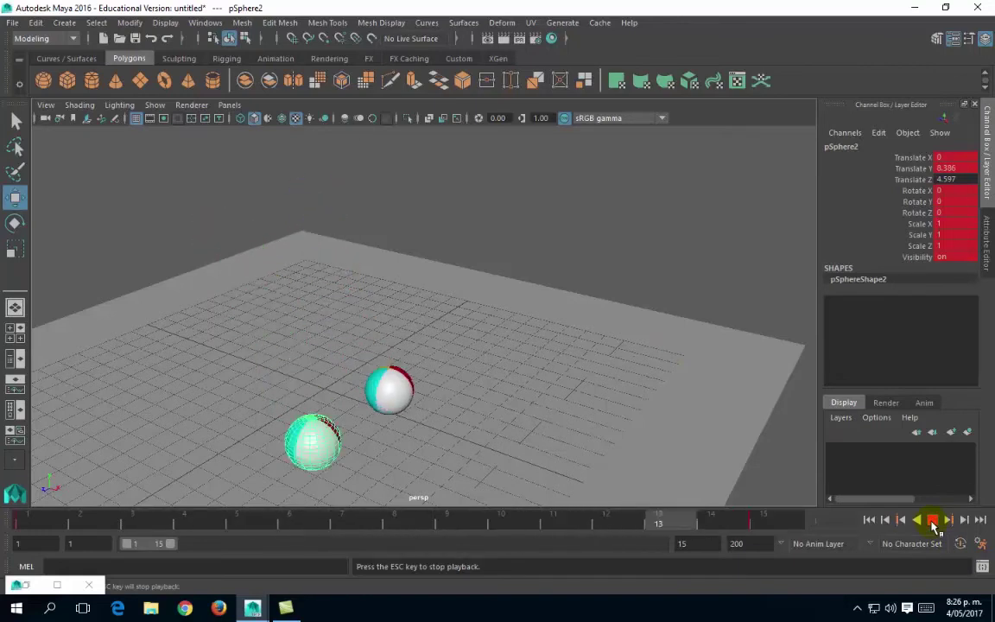
left_click(933, 521)
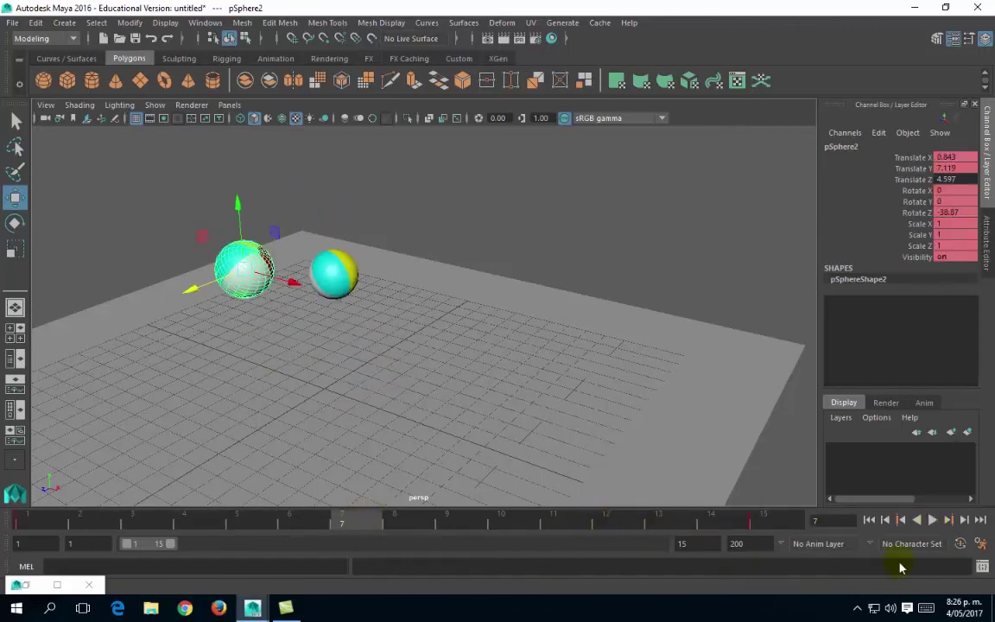
Step: Set the maximum playback speed to Half (12 fps), minimize the Preferences and replay both bouncing balls
left_click(981, 547)
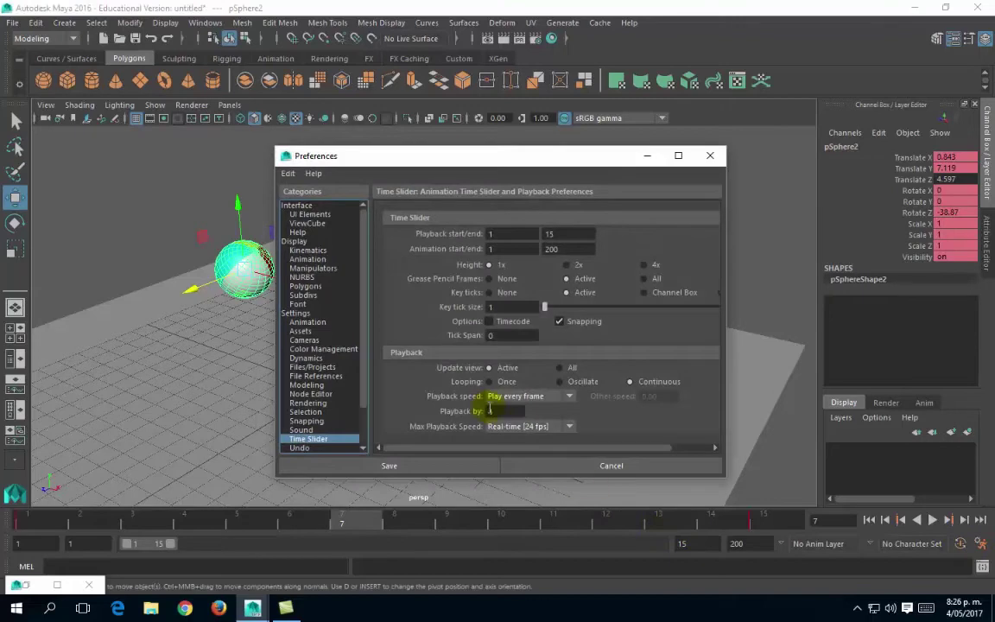
left_click(521, 430)
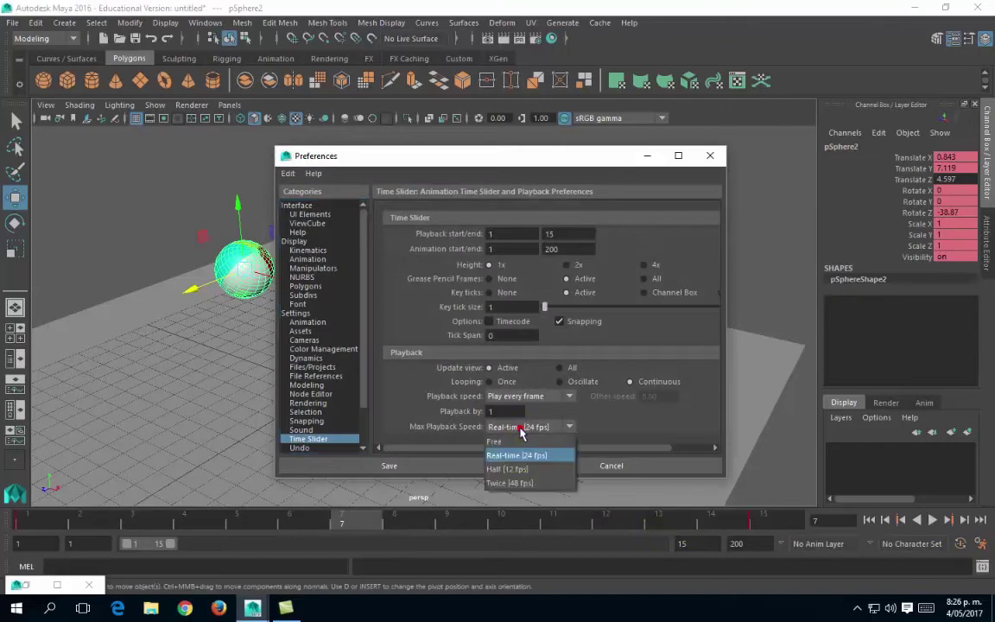
left_click(516, 470)
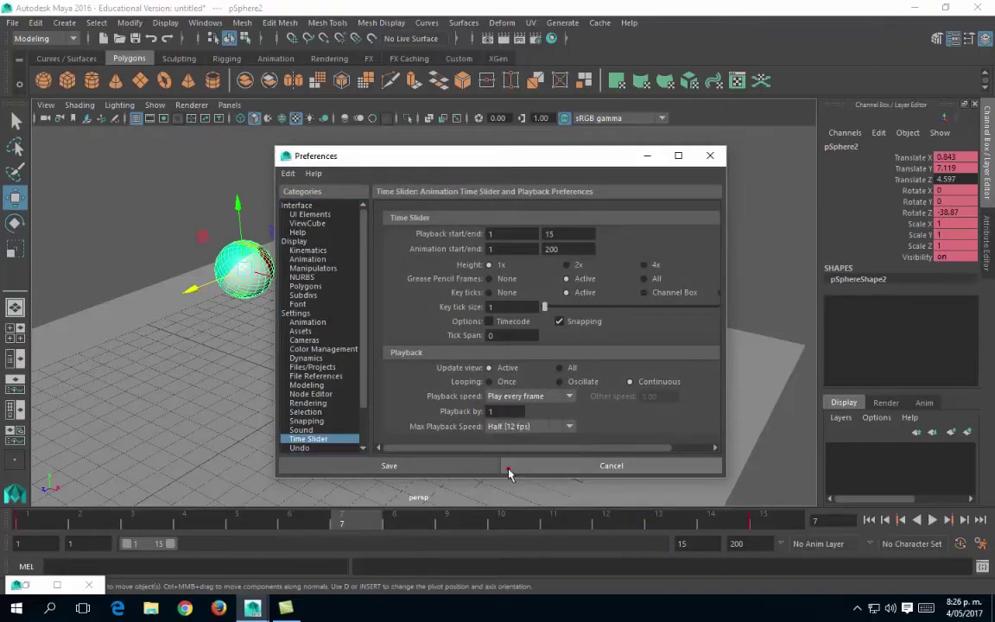
left_click(647, 156)
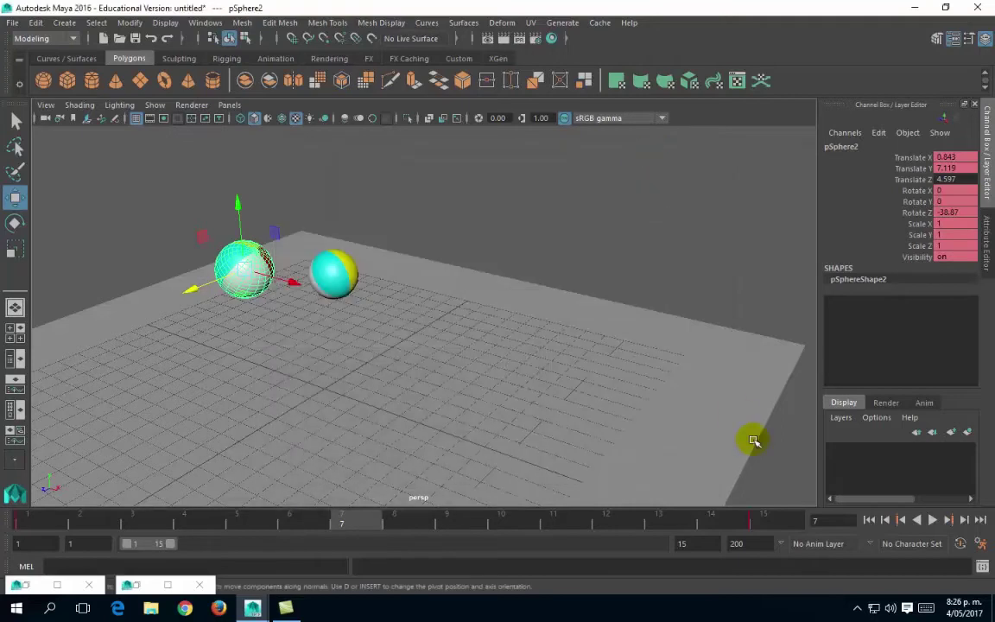
left_click(933, 520)
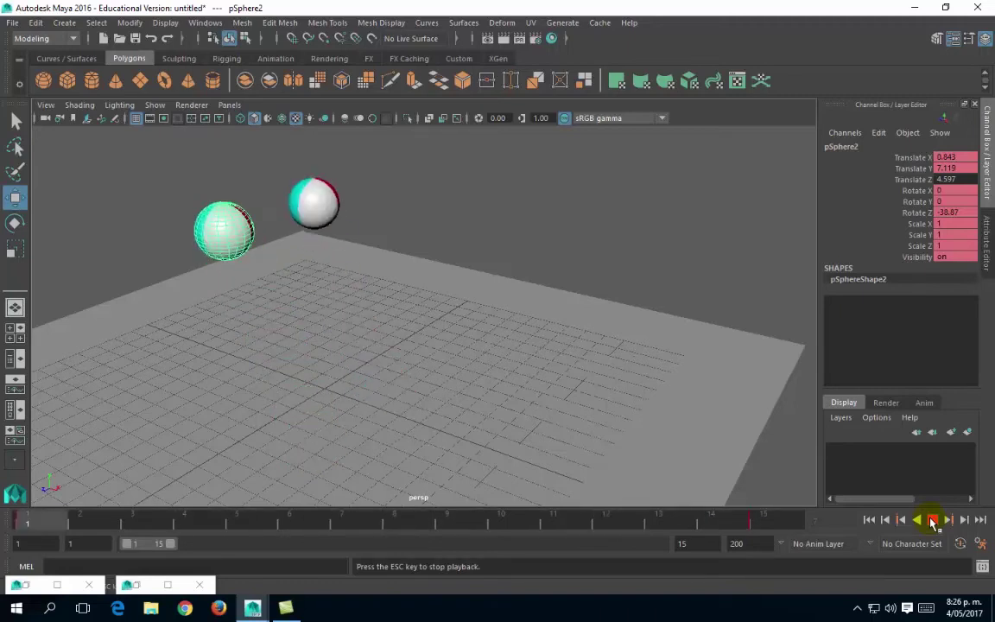
left_click(932, 519)
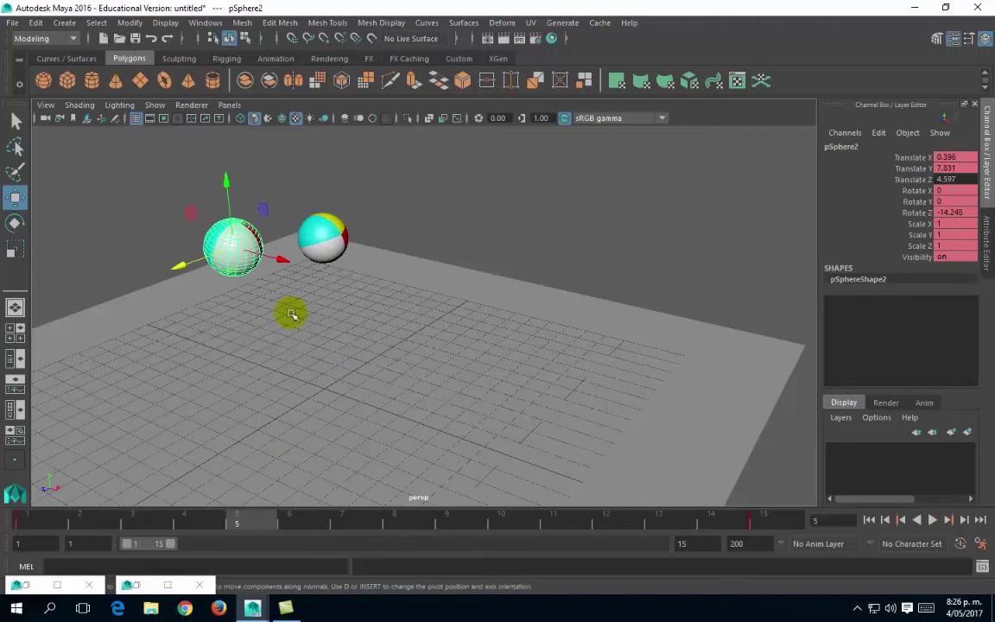
Step: Reselect the front ball, extend the playback range to frame 29 and close the Preferences
left_click(320, 243)
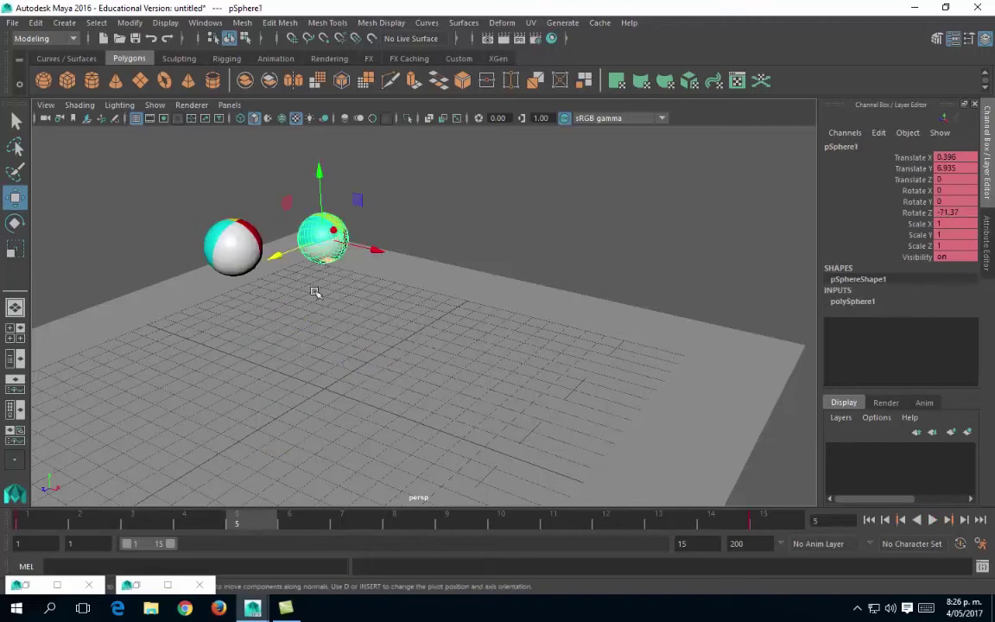
left_click(223, 229)
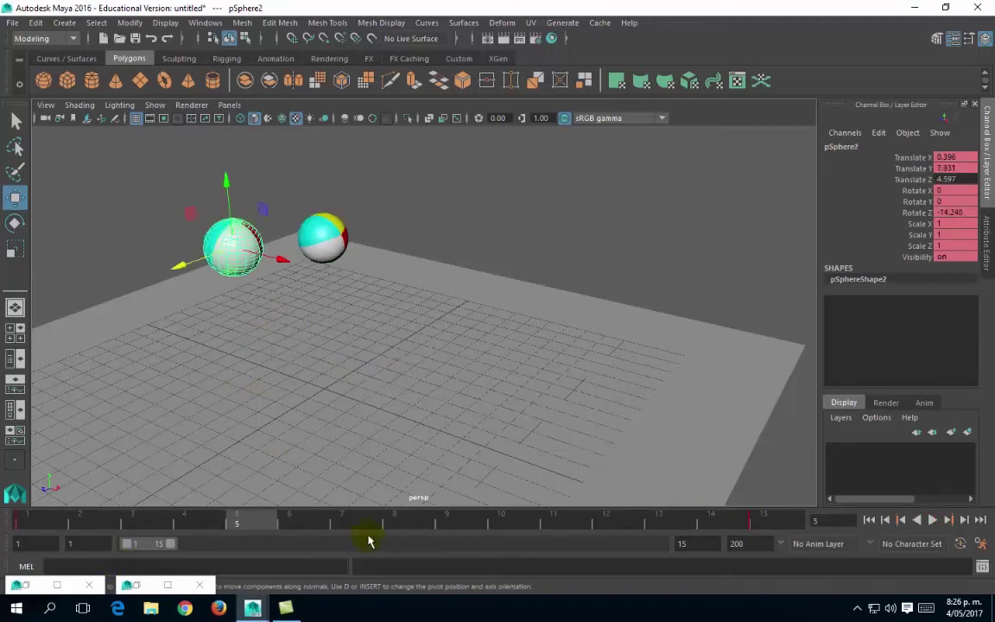
left_click_drag(171, 553, 211, 550)
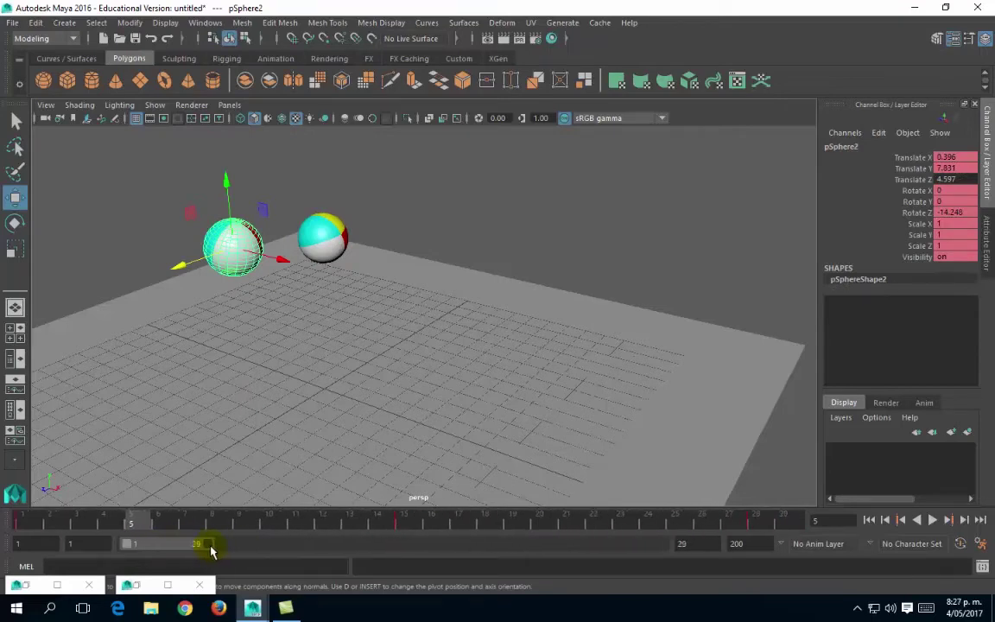
double_click(136, 586)
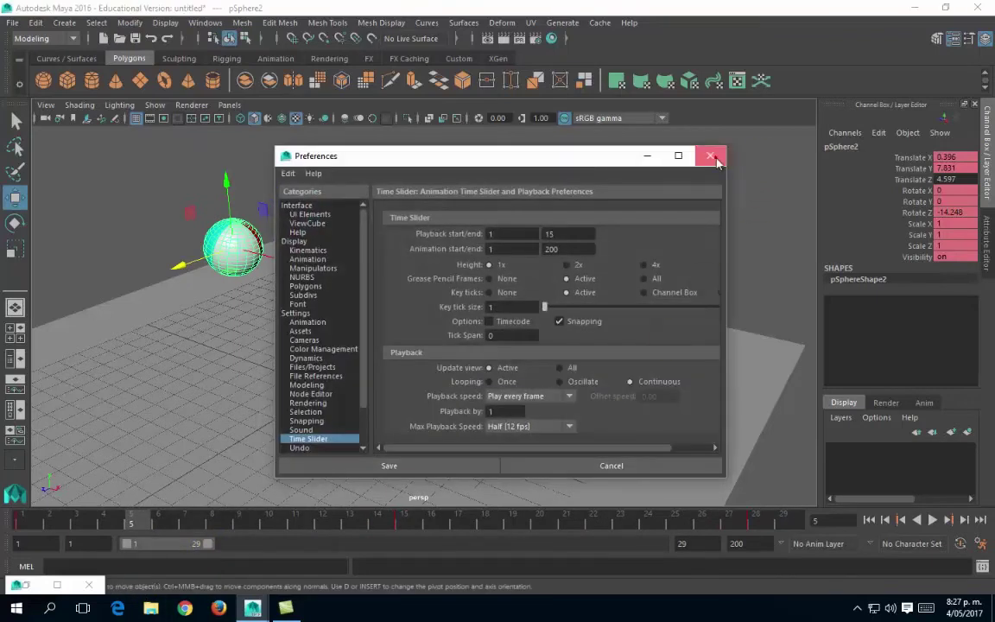
left_click(712, 156)
Step: Restore the Graph Editor and examine the front ball's Translate Y, Translate X and Rotate Z curves
double_click(33, 581)
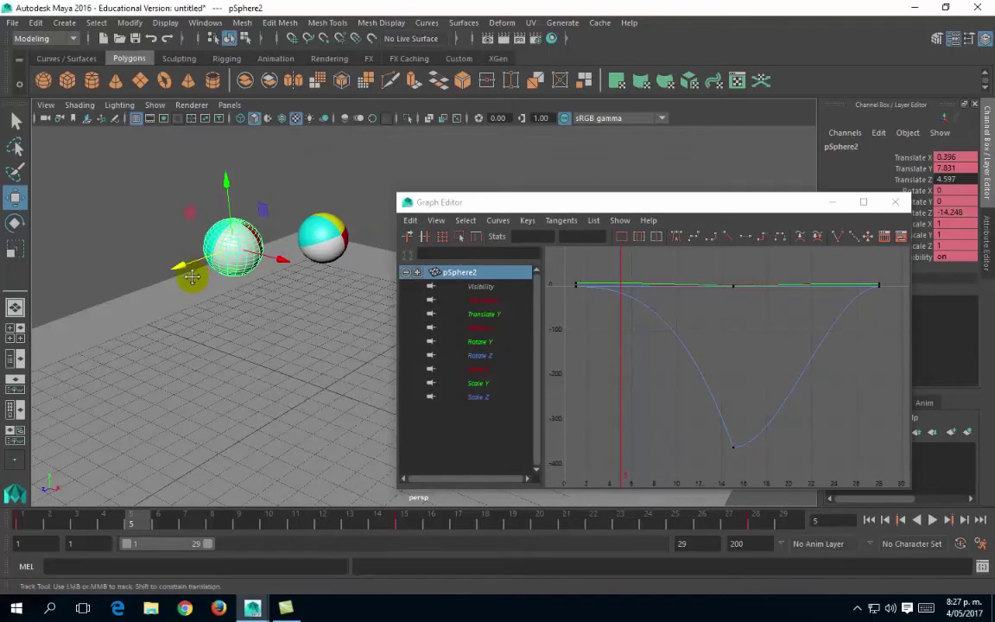
middle_click_drag(200, 271, 148, 252, "alt")
left_click(86, 197)
left_click(163, 244)
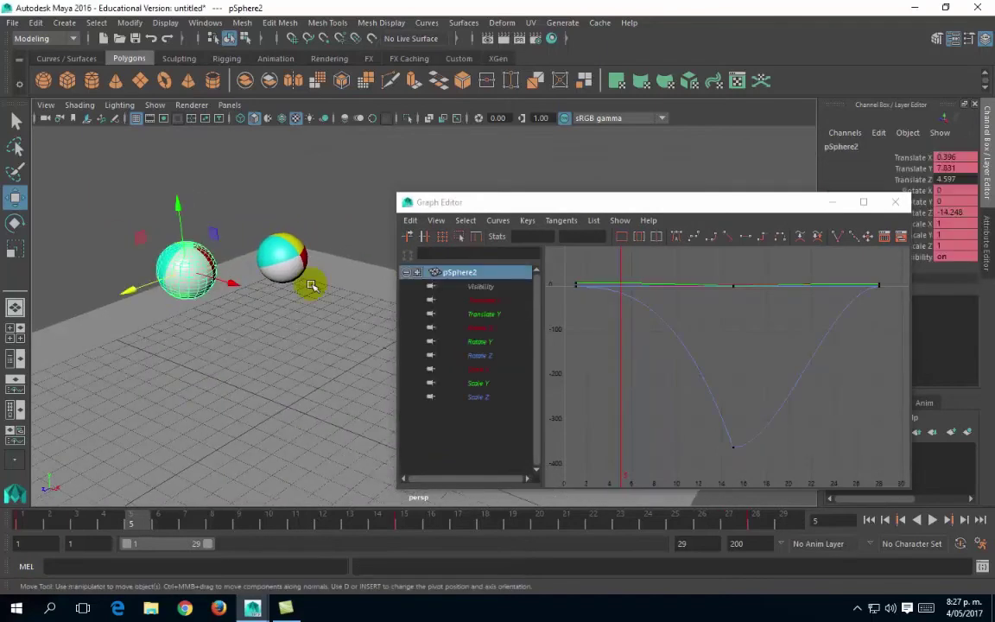
left_click(478, 316)
key("f")
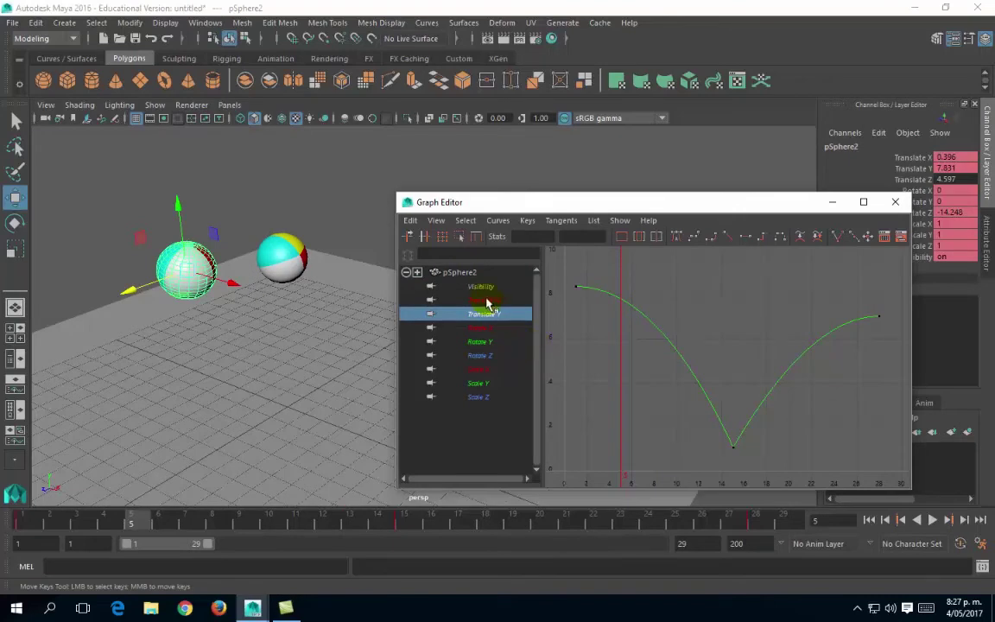
left_click(486, 300)
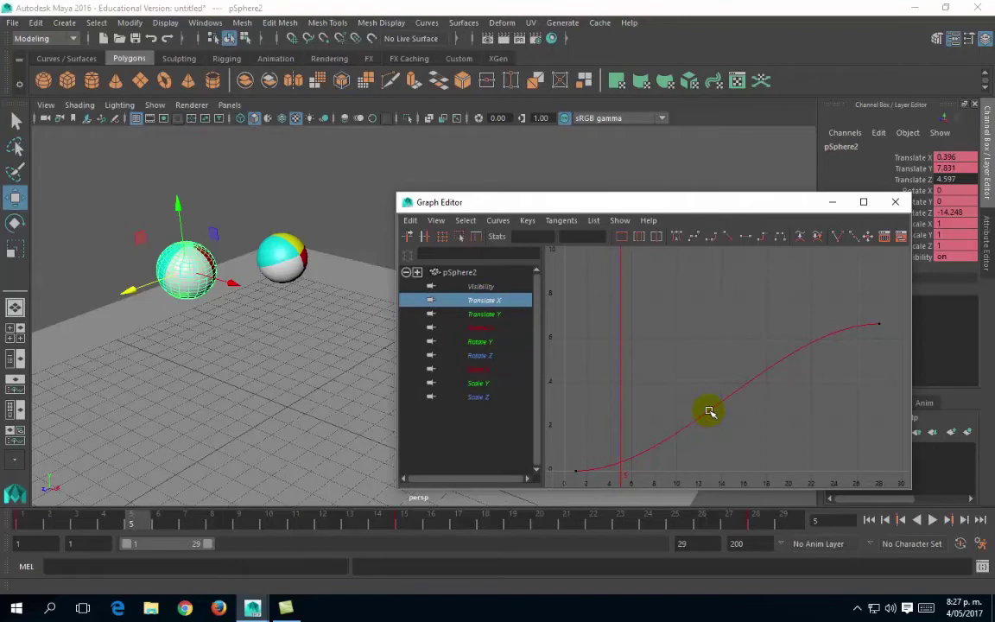
left_click(480, 357)
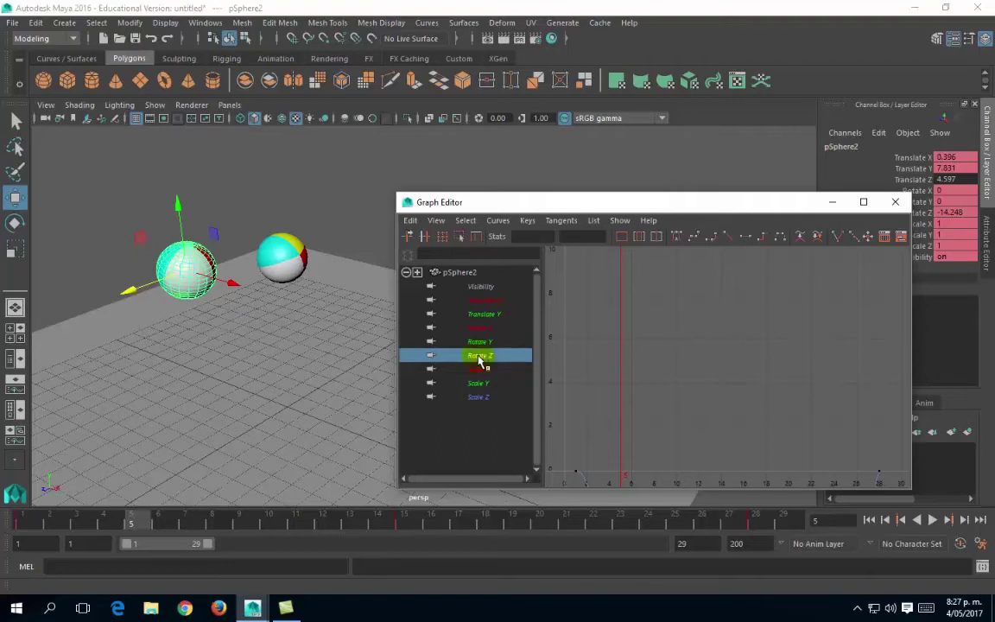
Step: Examine the front ball's Rotate Z keys at frames 28, 15 and 1
left_click_drag(855, 267, 892, 303)
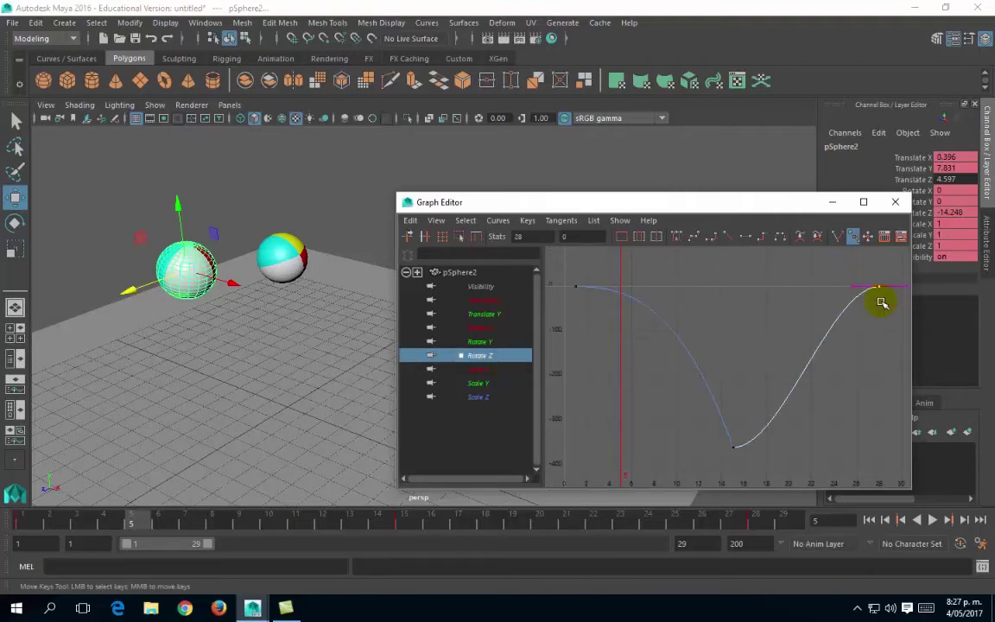
left_click(736, 451)
left_click_drag(560, 260, 587, 333)
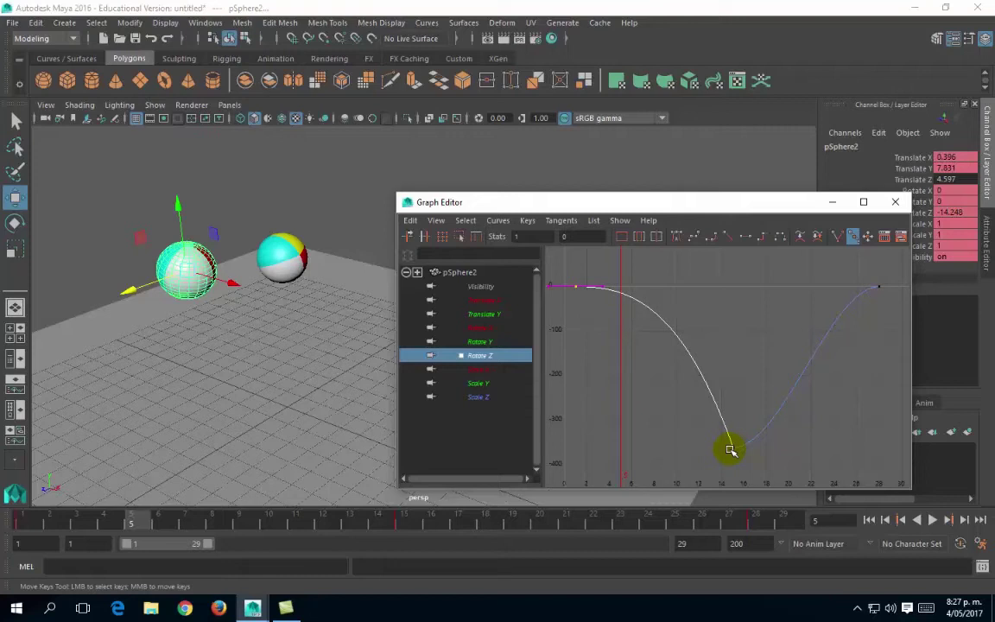
left_click_drag(862, 271, 894, 305)
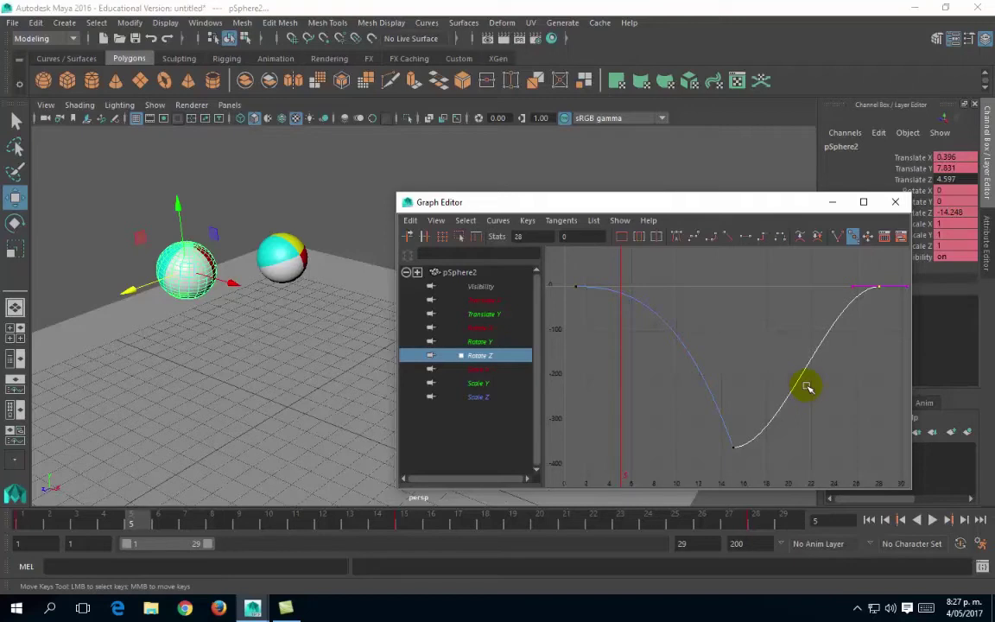
left_click_drag(577, 267, 532, 294)
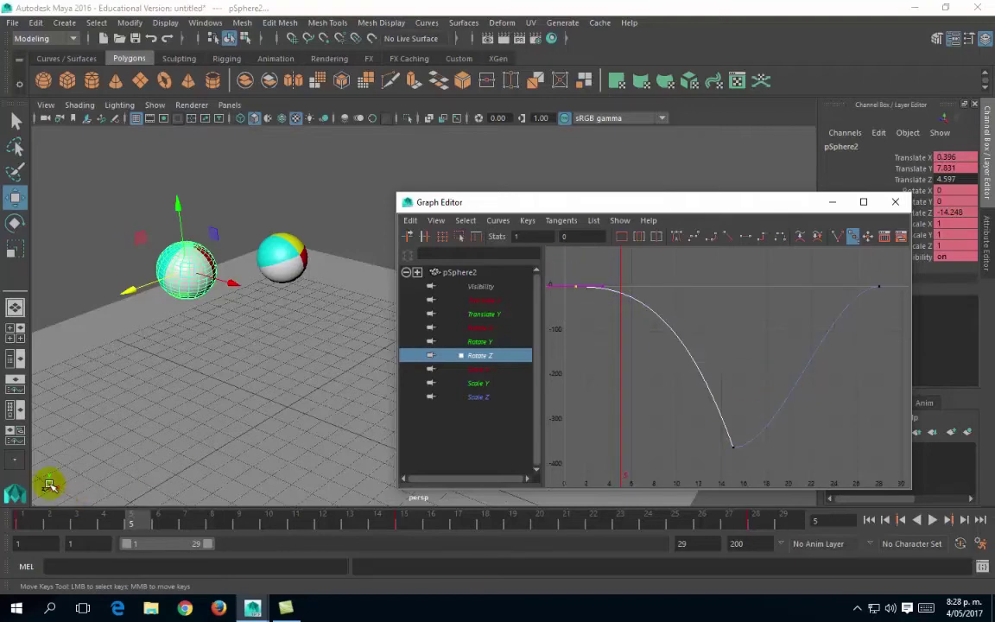
Step: Compare the front ball's orientation at frames 1, 15 and 28 with its Rotate Z curve
left_click(21, 521)
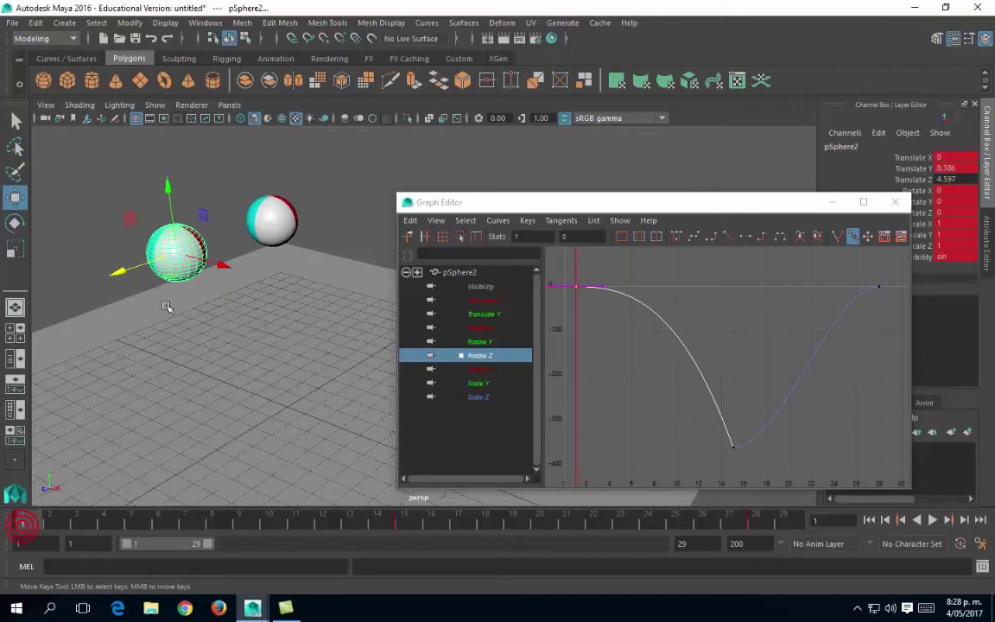
left_click_drag(705, 420, 753, 465)
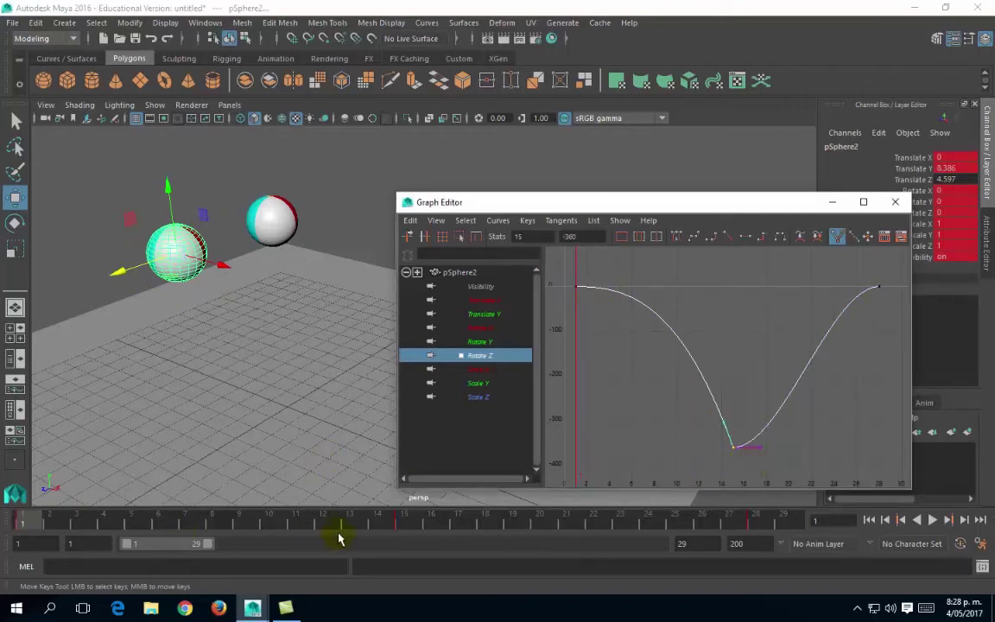
left_click(404, 523)
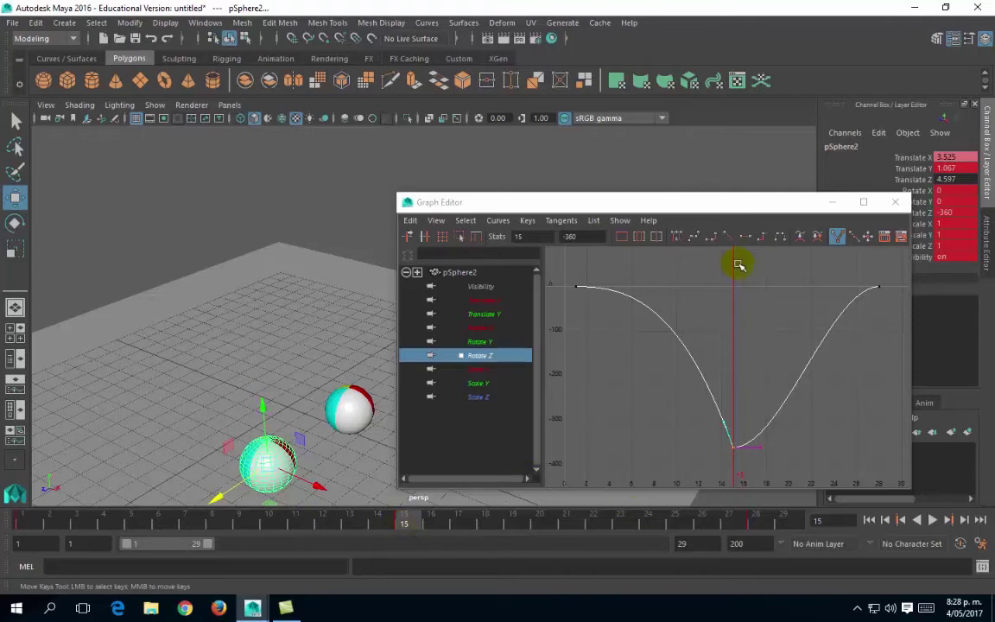
left_click_drag(695, 204, 719, 204)
middle_click_drag(233, 351, 188, 335, "alt")
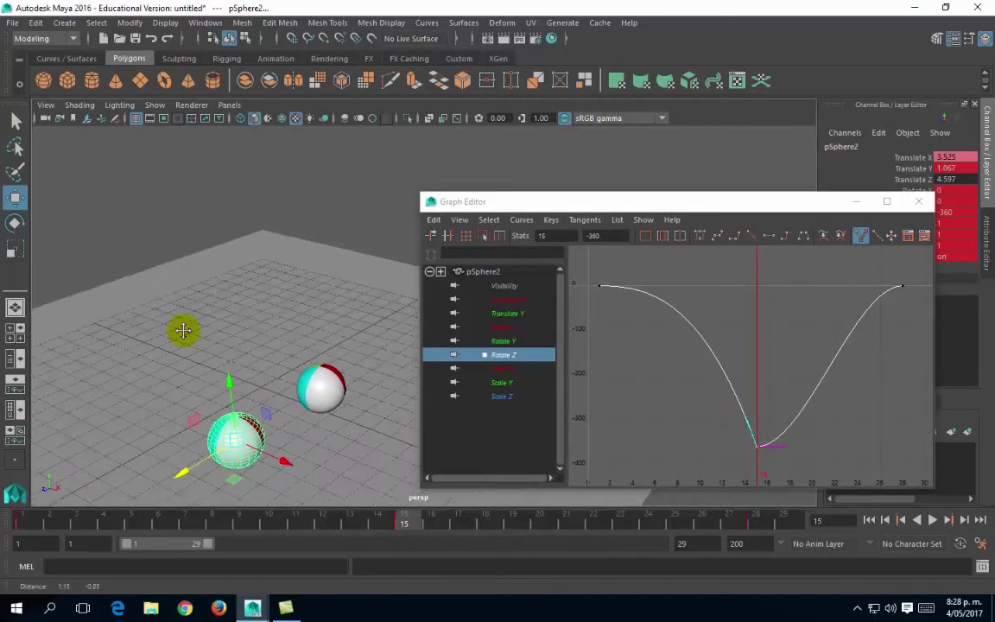
left_click(757, 521)
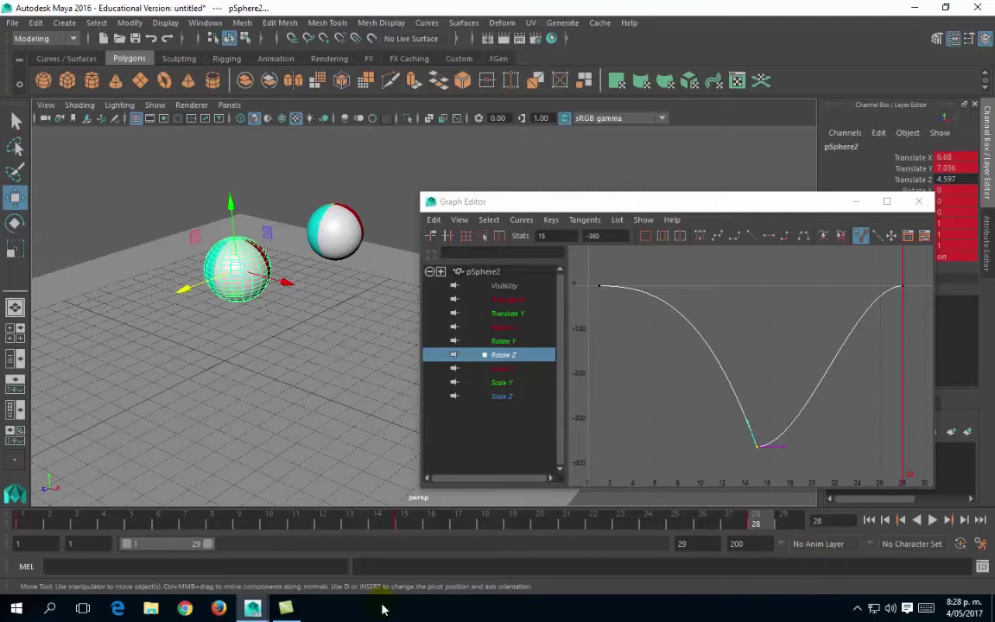
left_click(30, 519)
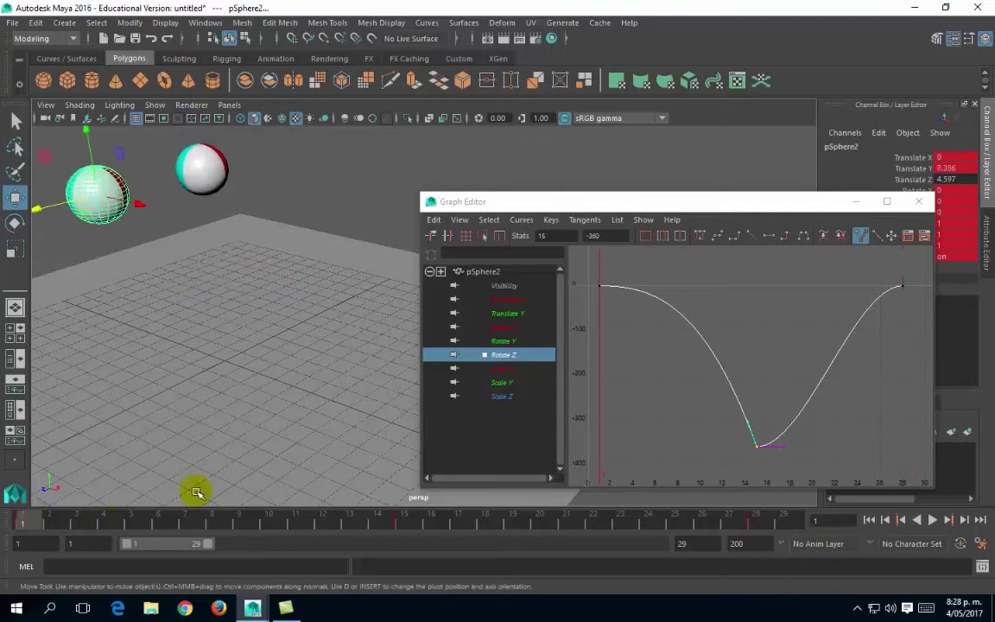
left_click(404, 519)
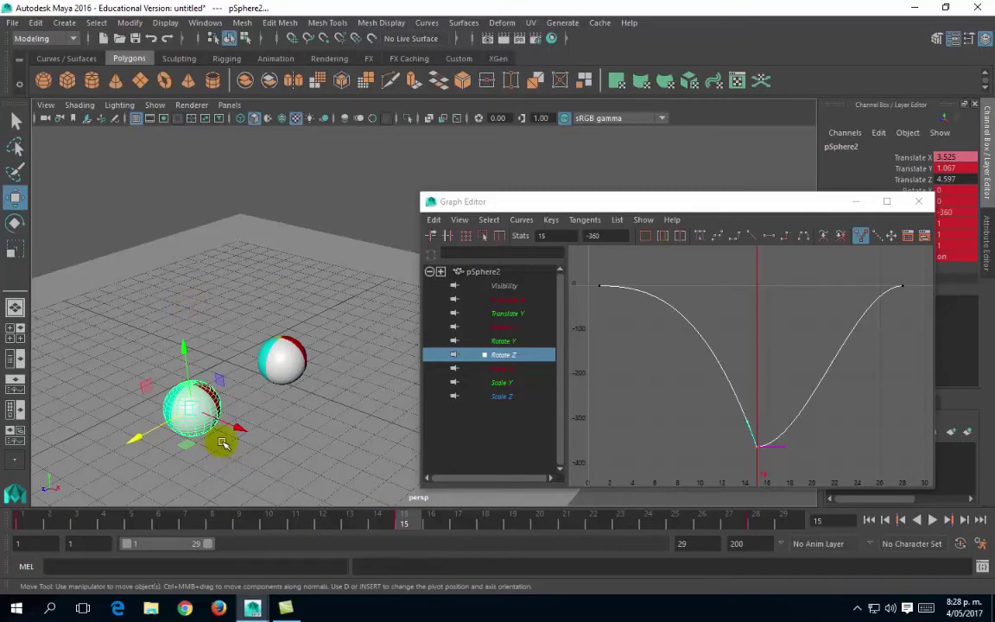
Step: At frame 28, set the front ball's Rotate Z to -700 and key it
left_click(755, 524)
left_click(755, 524)
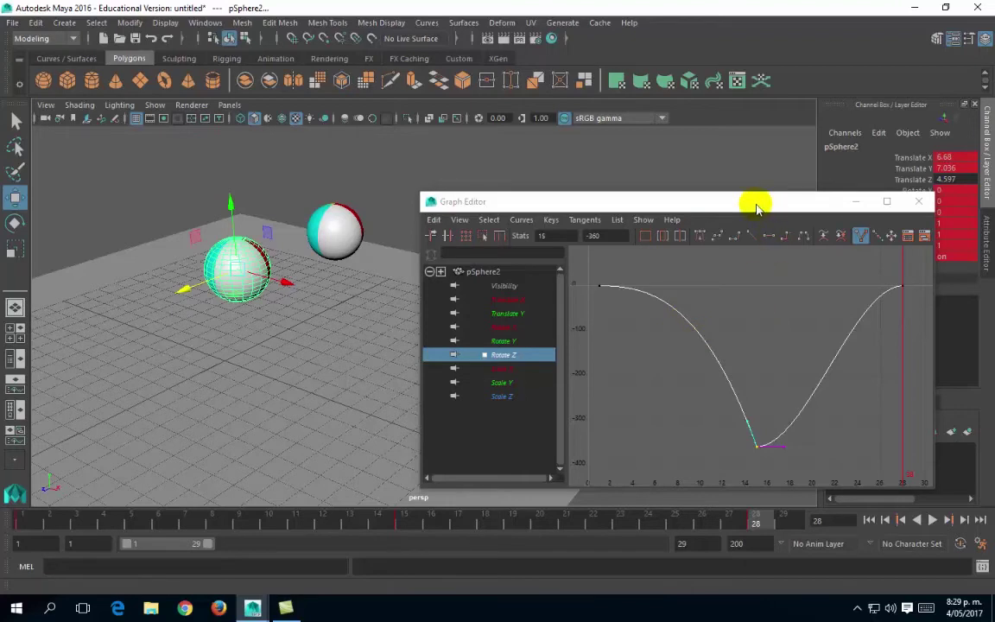
left_click_drag(756, 208, 713, 200)
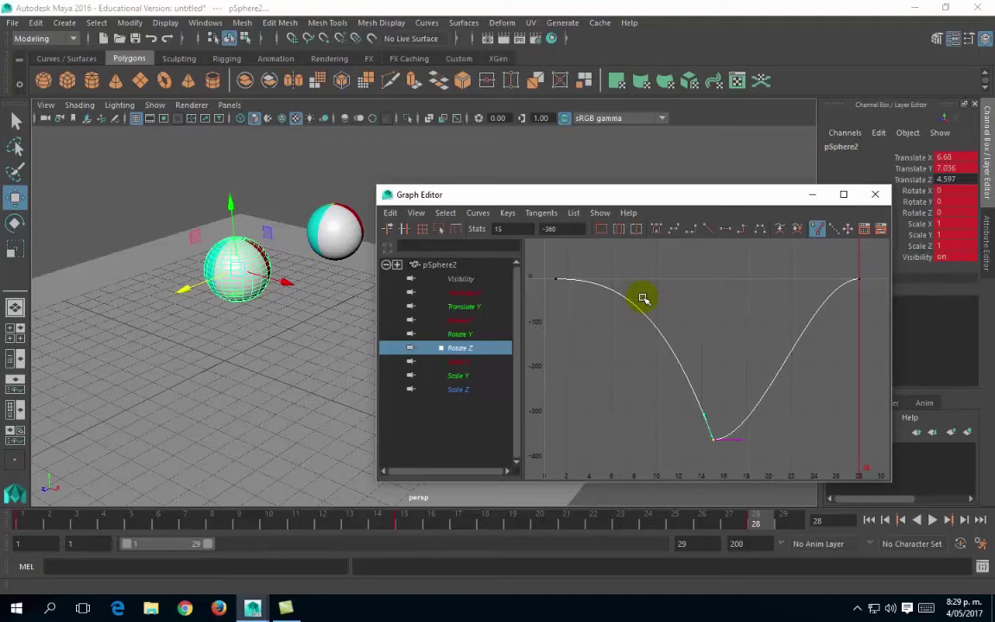
left_click(949, 214)
type("-700")
key("Return")
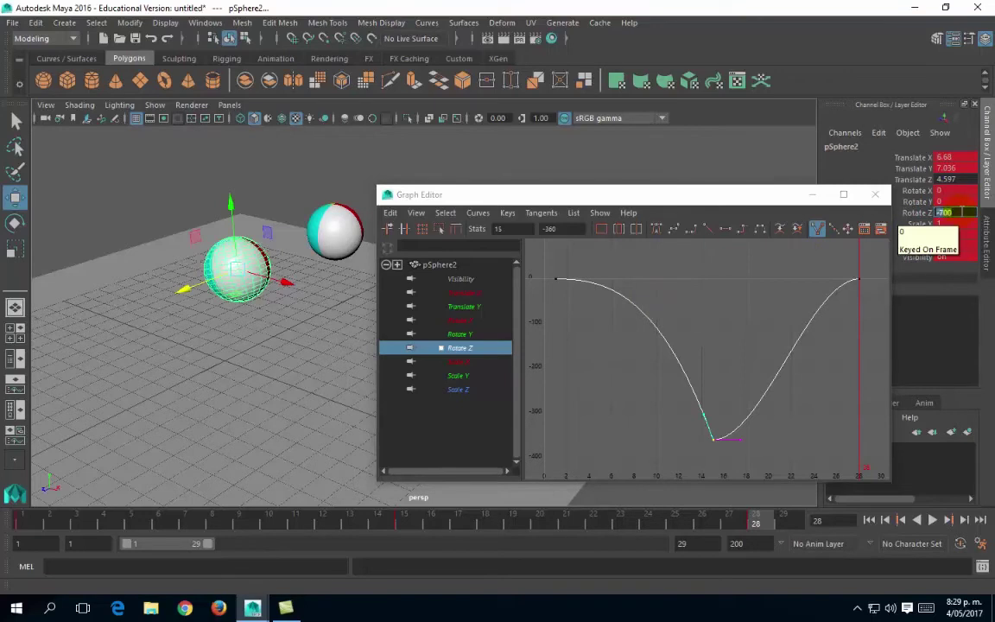
middle_click_drag(615, 153, 578, 141, "alt")
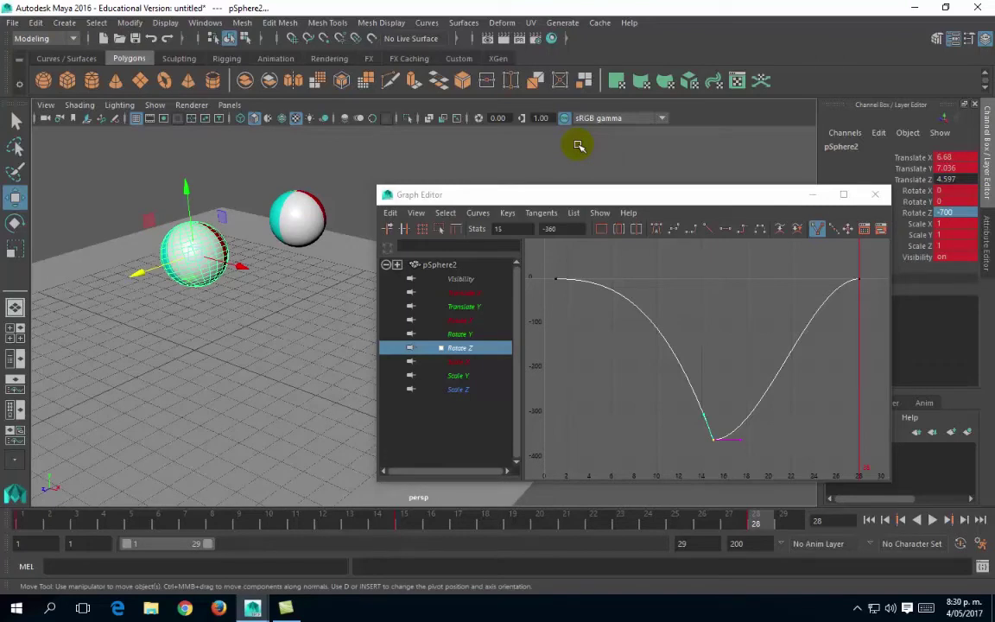
key("s")
middle_click_drag(782, 452, 747, 405, "alt")
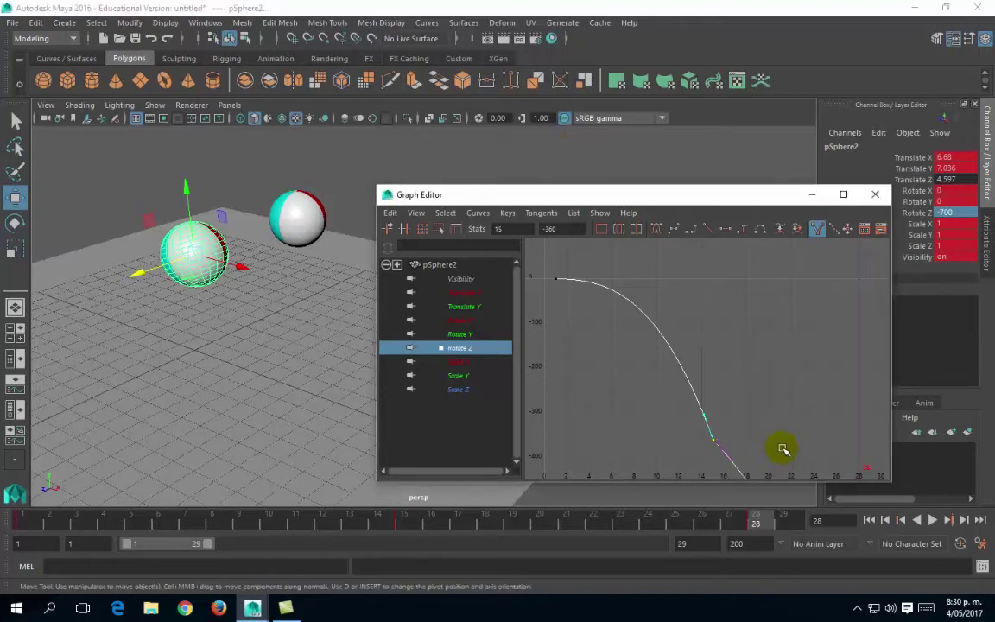
key("f")
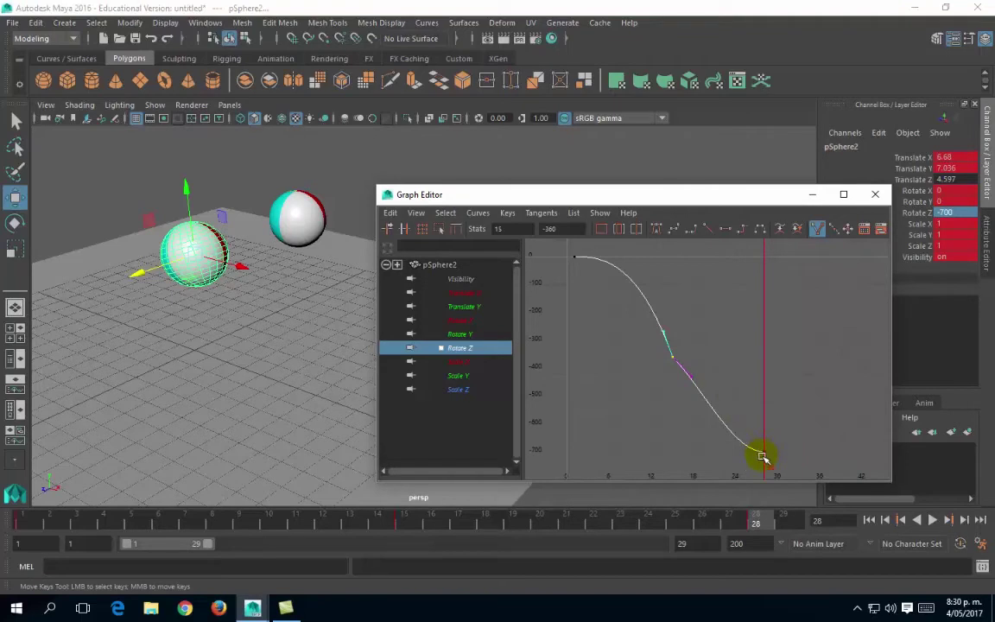
middle_click_drag(763, 458, 656, 366)
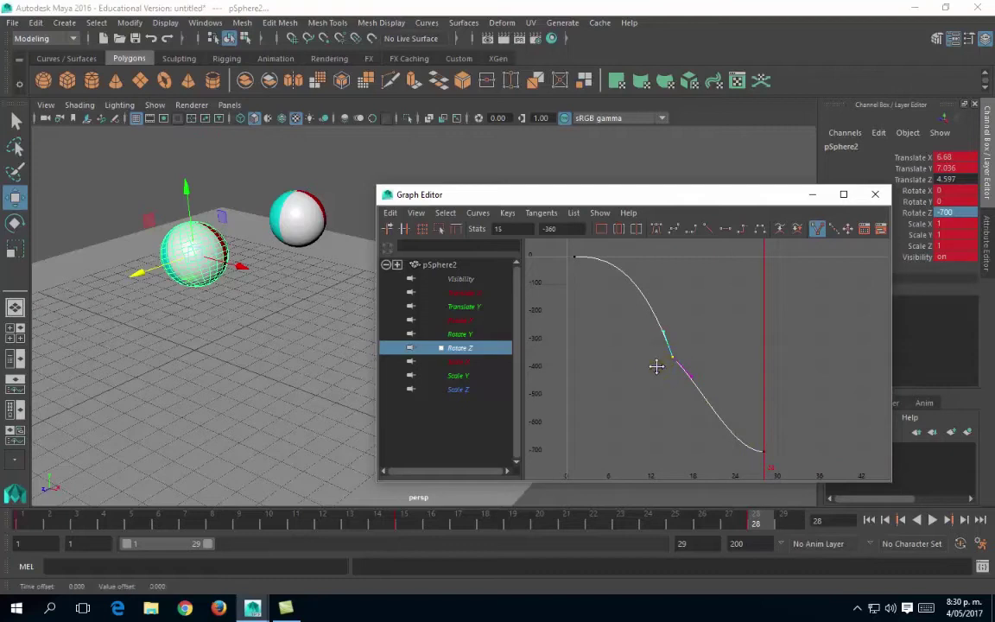
key("ctrl+z")
key("ctrl+z")
left_click_drag(698, 340, 666, 377)
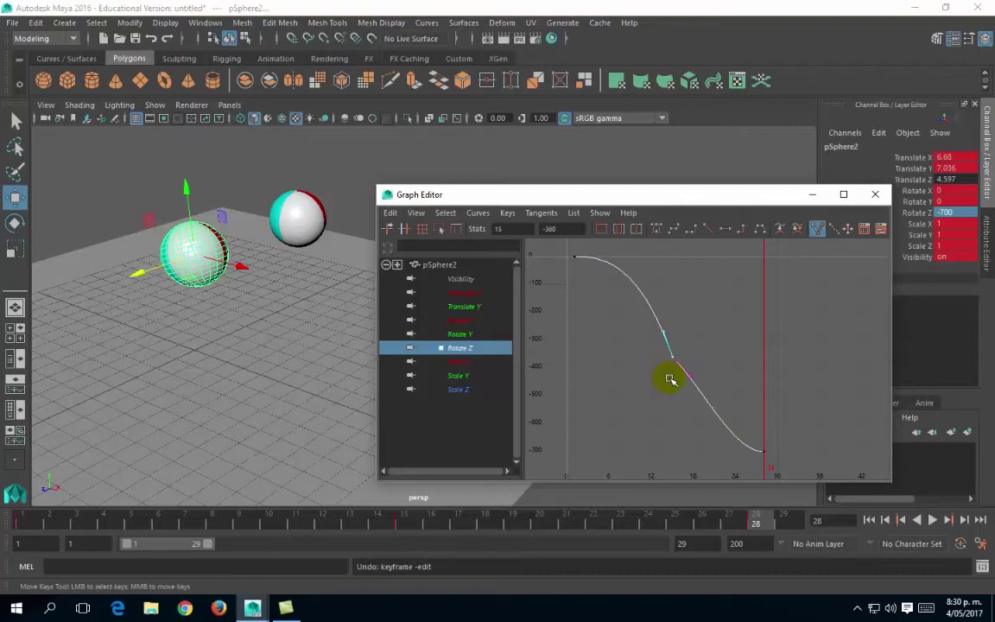
Step: Alternate between frames 15 and 28 to compare the front ball's rotation at its two Rotate Z keys
left_click(402, 524)
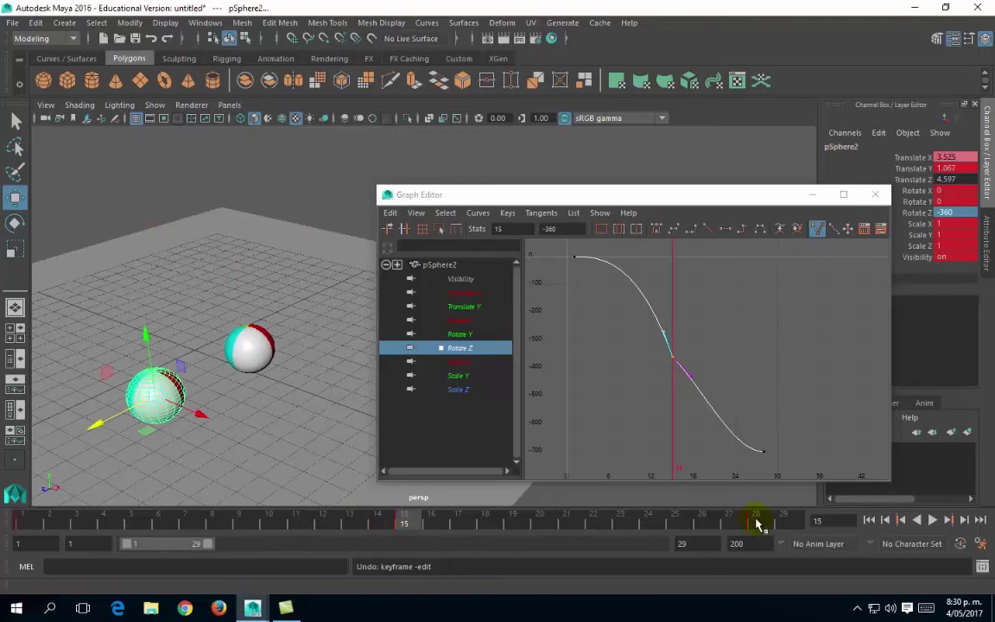
left_click(756, 524)
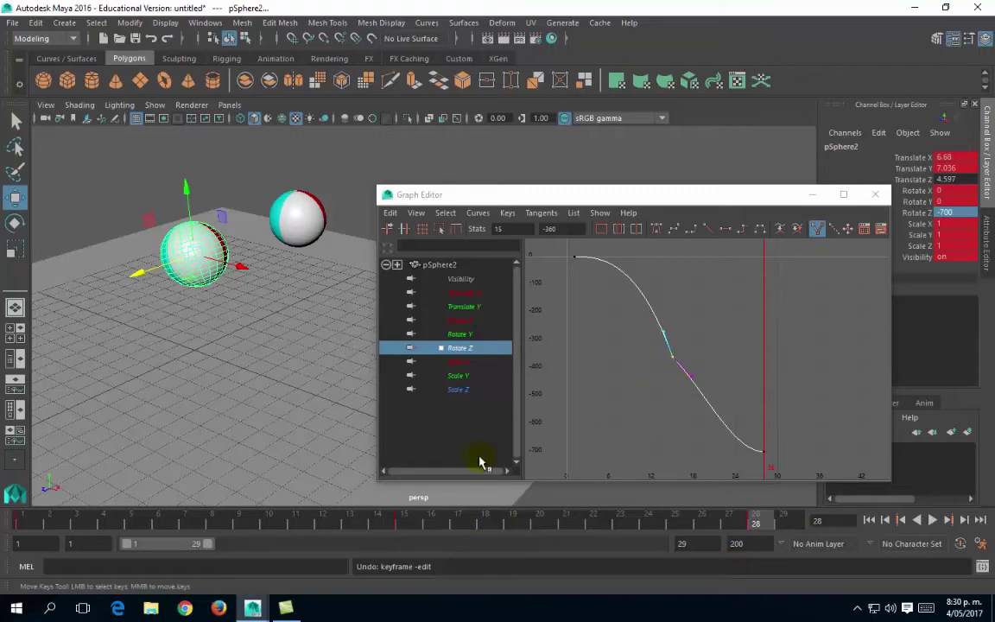
left_click(402, 522)
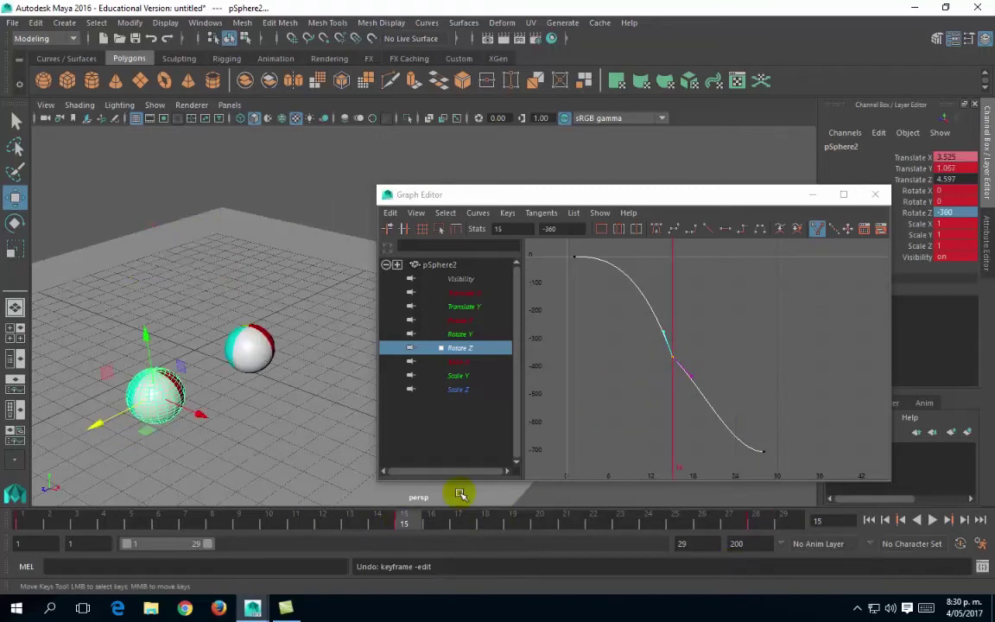
left_click(752, 522)
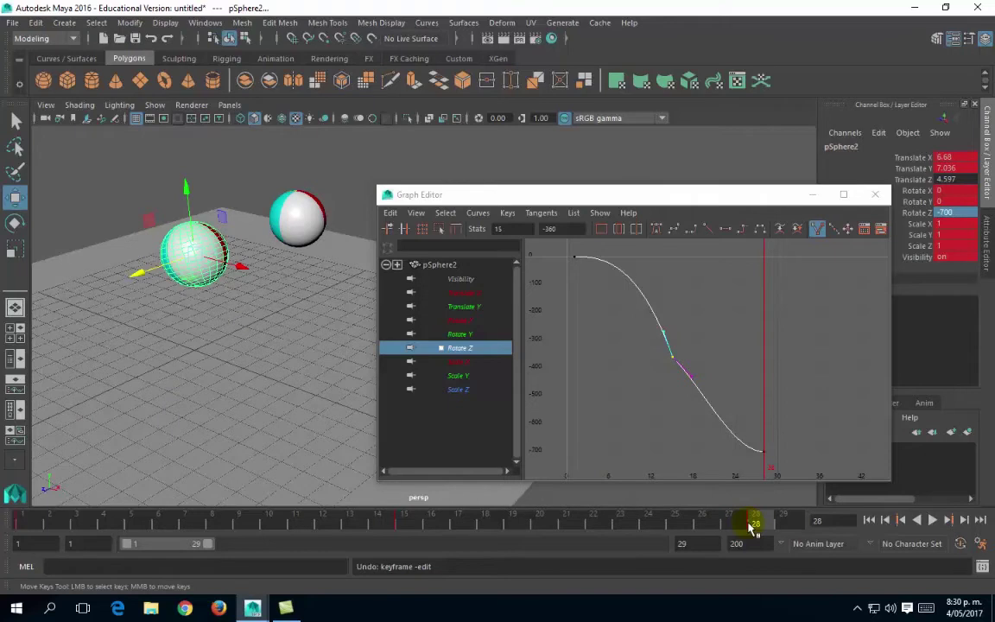
left_click(403, 522)
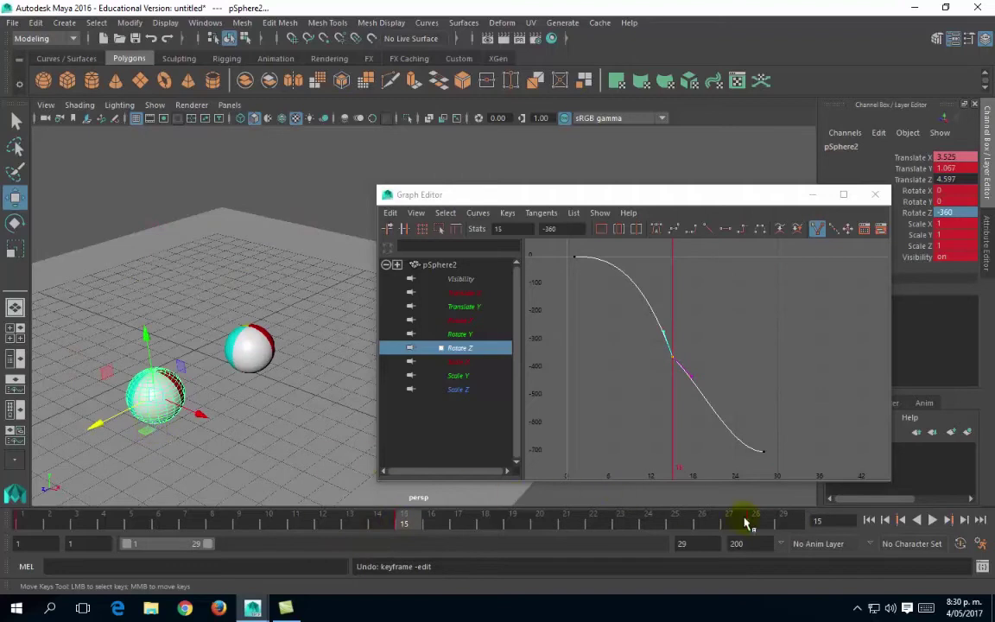
left_click(754, 523)
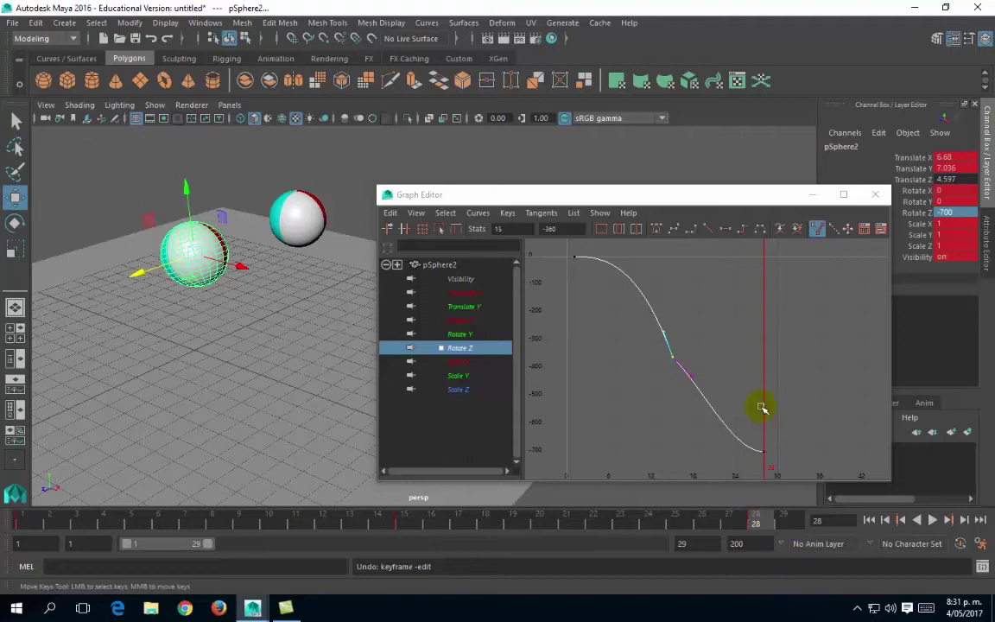
Step: Steepen the outgoing tangent of the Rotate Z key at frame 15 to line up with its incoming tangent
left_click_drag(789, 445, 750, 462)
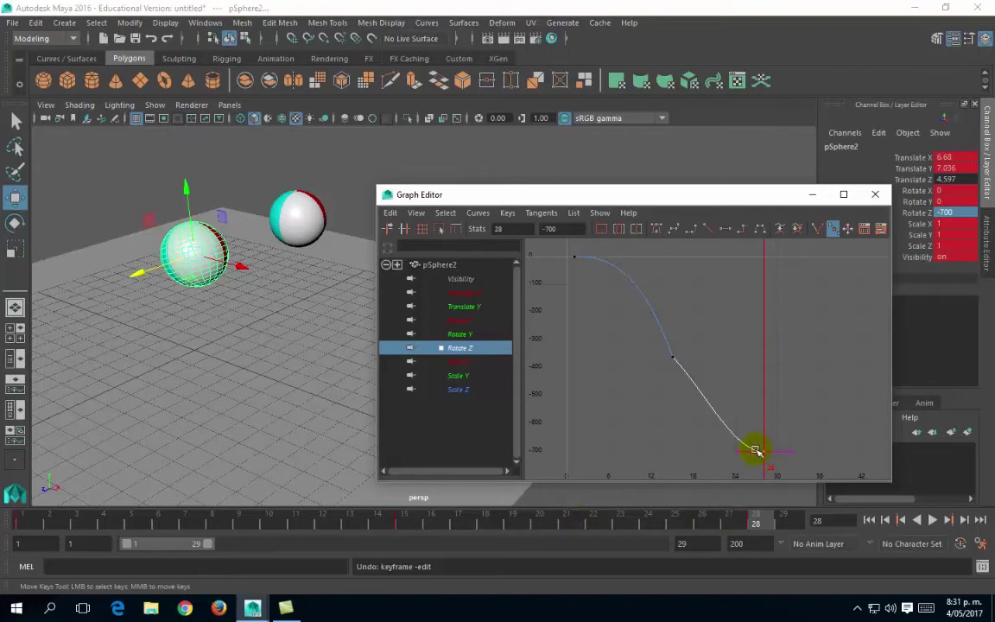
scroll(696, 367, "up", 3)
middle_click_drag(664, 339, 668, 349, "alt")
left_click_drag(671, 345, 646, 381)
right_click_drag(670, 373, 668, 397, "alt")
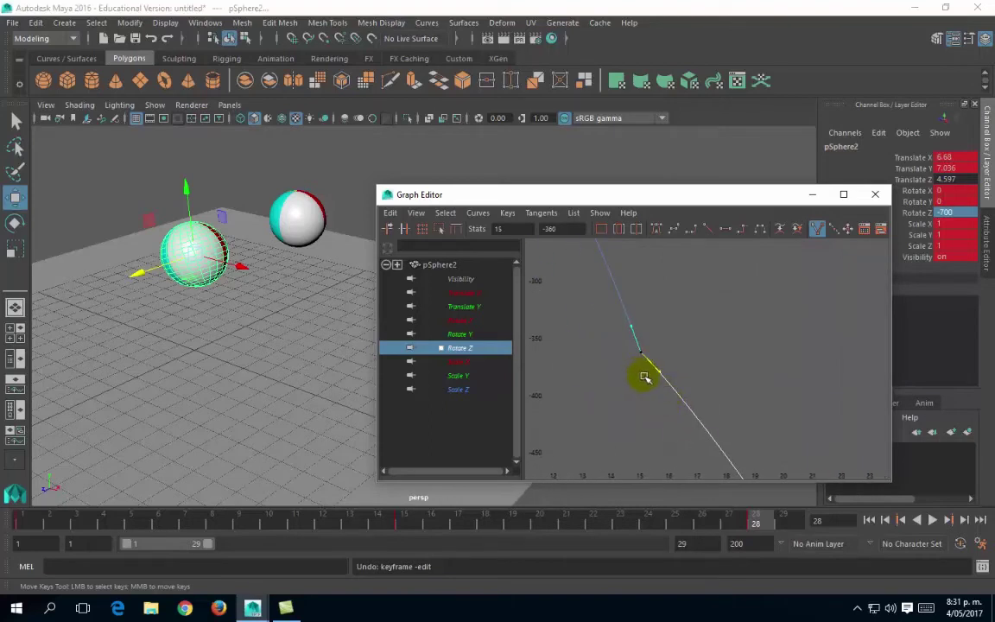
middle_click(693, 360)
middle_click_drag(693, 360, 687, 360)
scroll(687, 360, "down", 4)
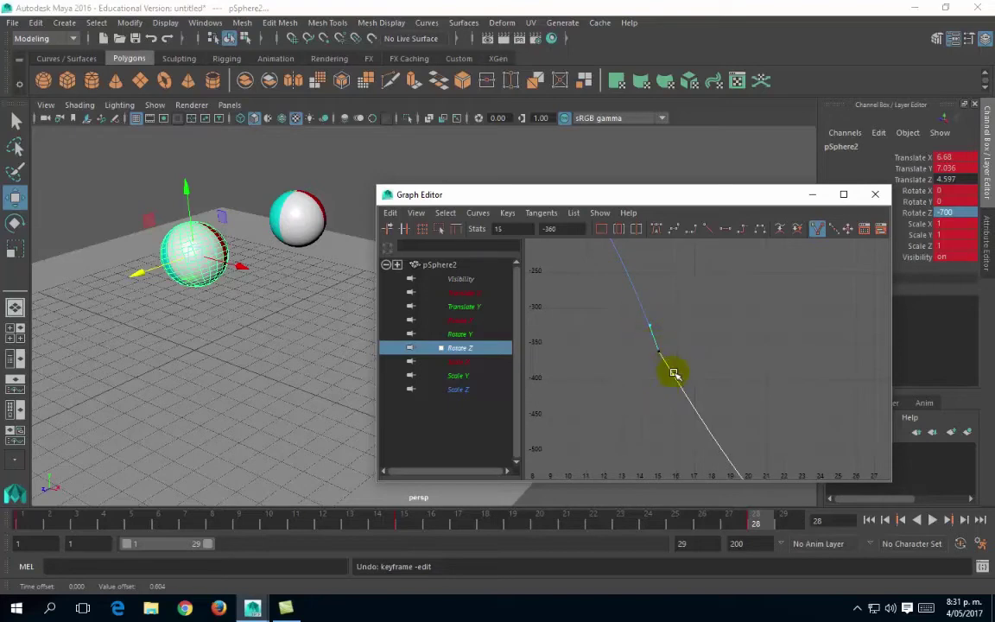
Step: Fine-tune the frame 15 outgoing tangent so Rotate Z leaves the bounce slightly less steeply and eases into frame 28
middle_click_drag(675, 376, 786, 427)
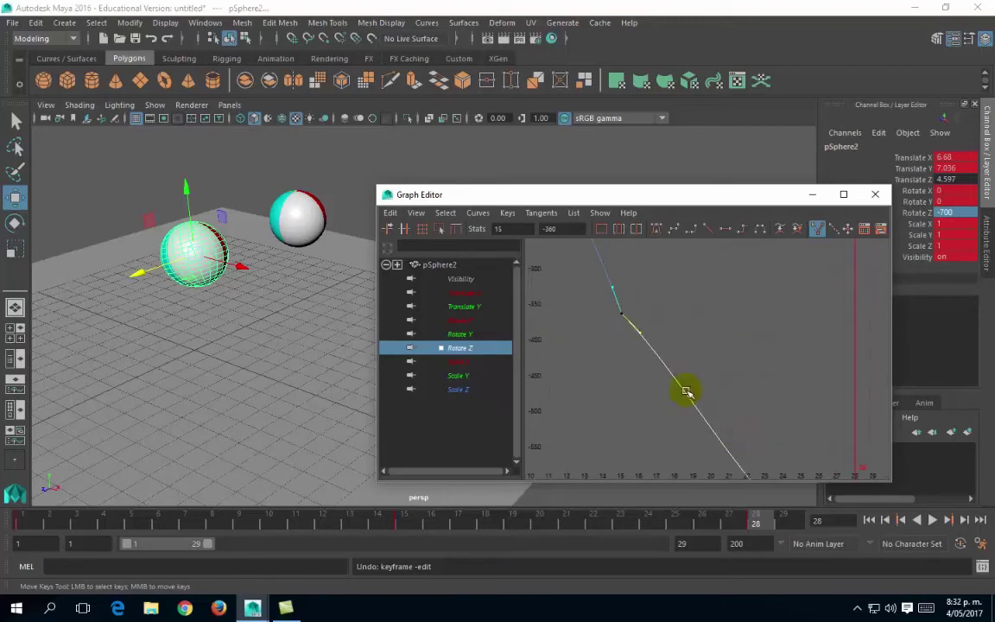
middle_click_drag(682, 354, 676, 352)
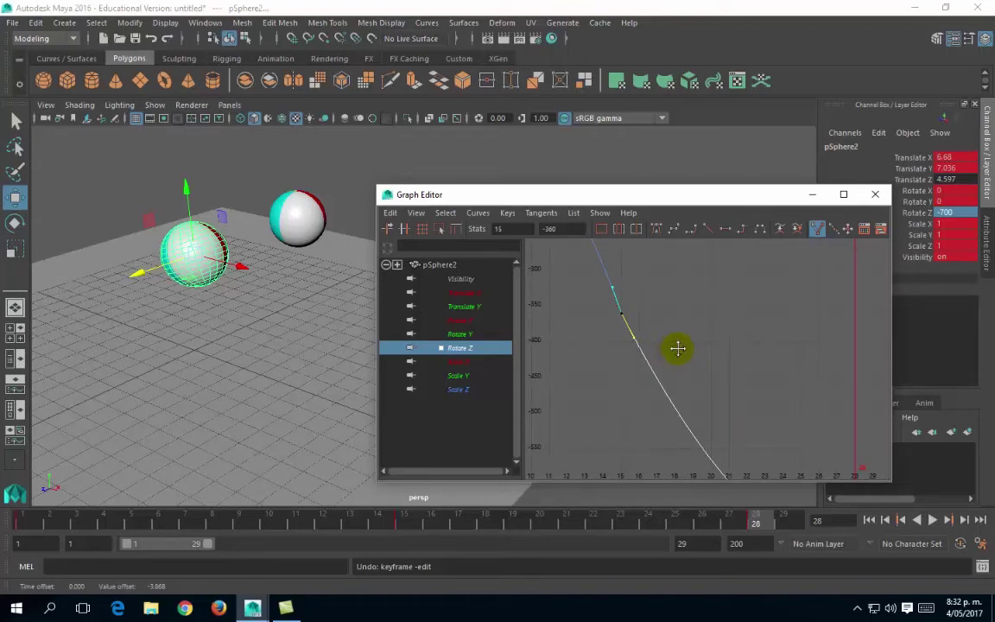
middle_click_drag(679, 350, 681, 348)
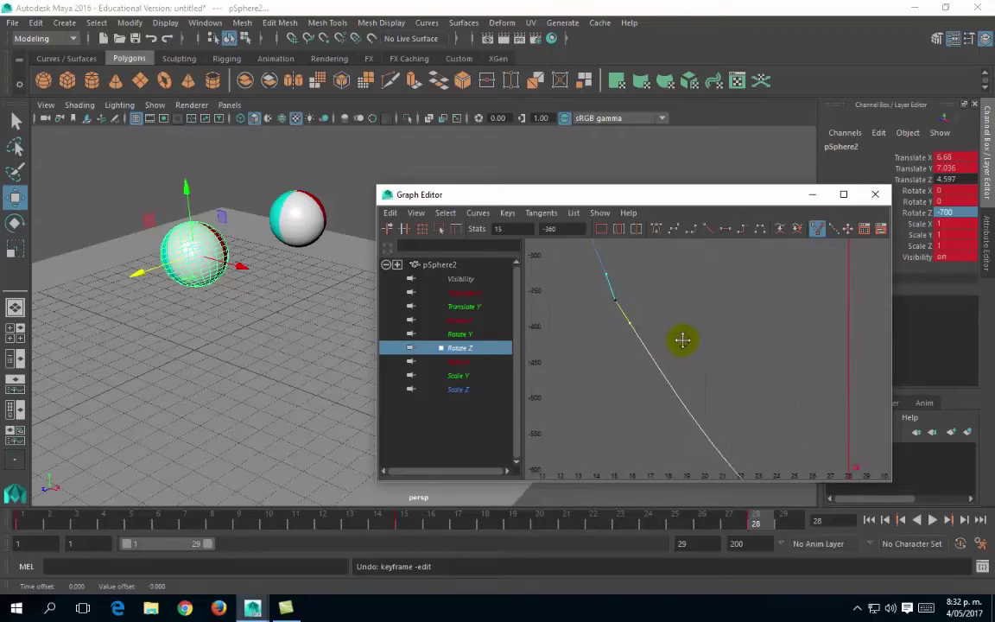
scroll(655, 304, "down", 2)
middle_click_drag(673, 330, 644, 340, "alt")
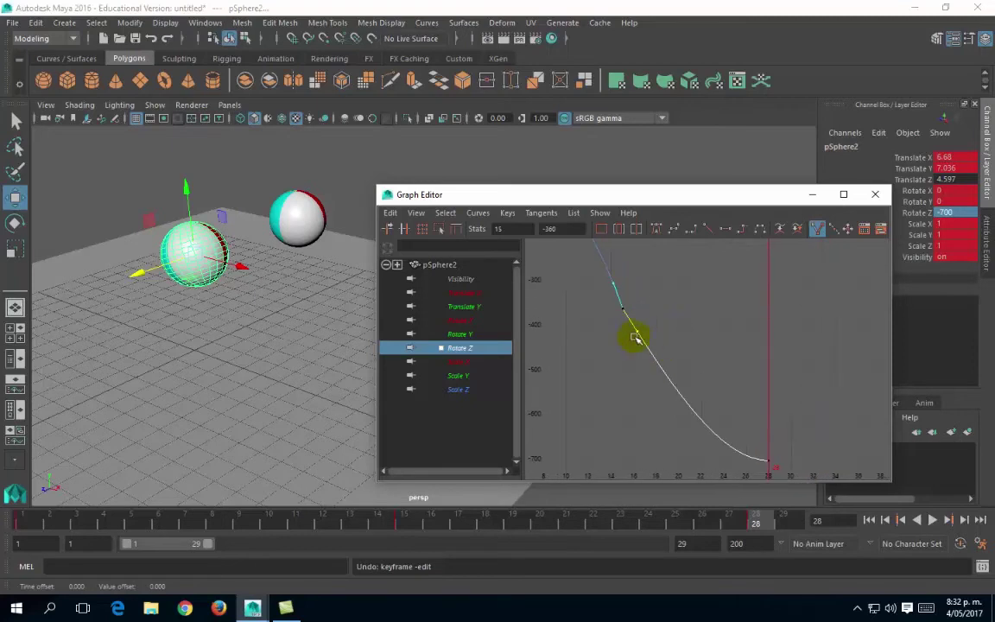
Step: Examine the whole Rotate Z curve and its incoming and outgoing tangents at the frame 15 key
left_click_drag(602, 302, 785, 470)
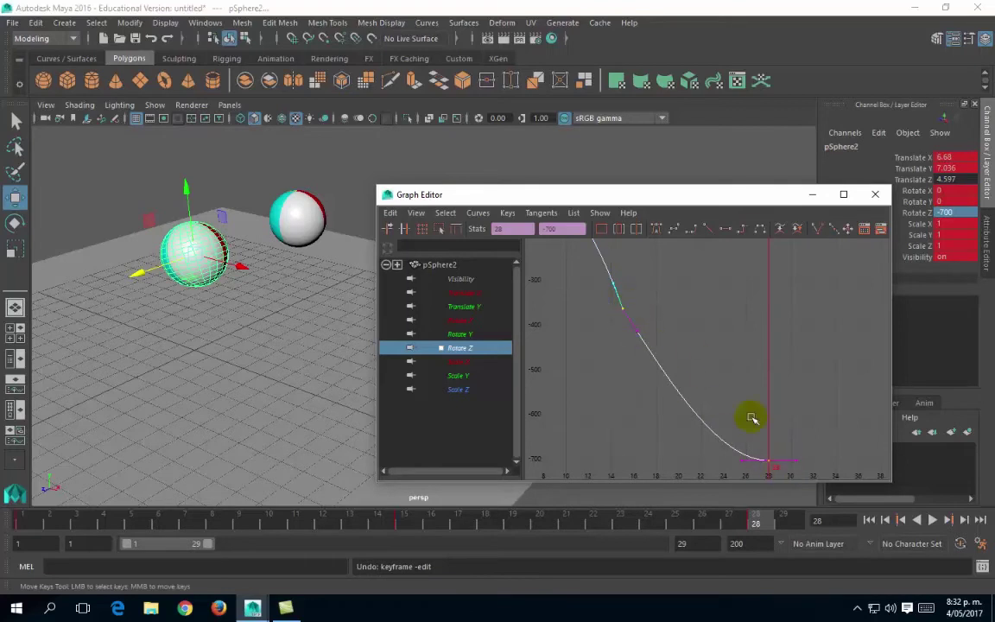
key("a")
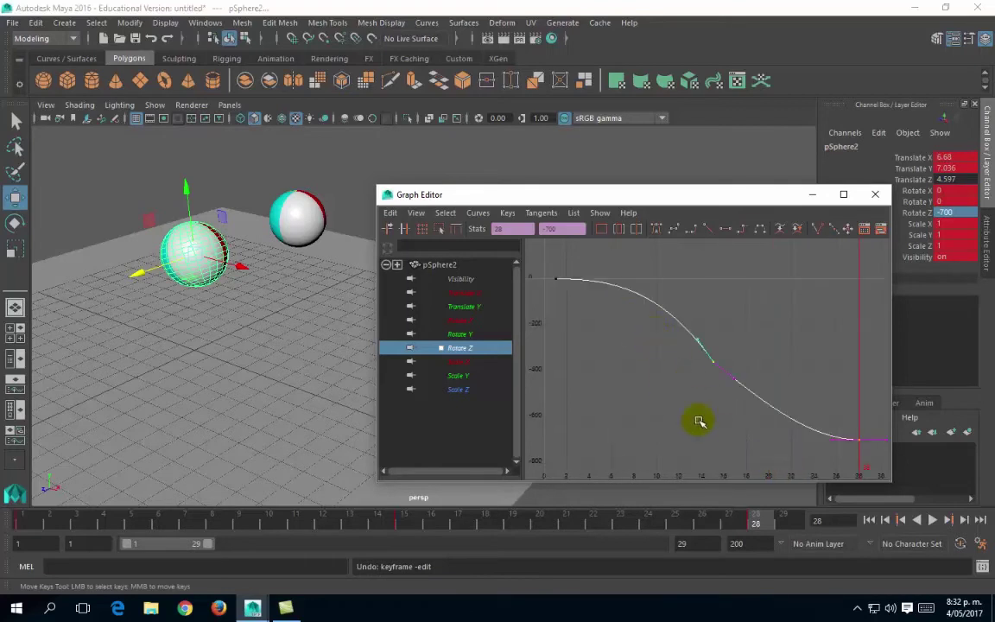
middle_click_drag(781, 403, 664, 323, "alt")
scroll(685, 372, "up", 3)
left_click(664, 323)
scroll(629, 350, "up", 3)
middle_click_drag(624, 356, 681, 382, "alt")
left_click_drag(646, 349, 622, 378)
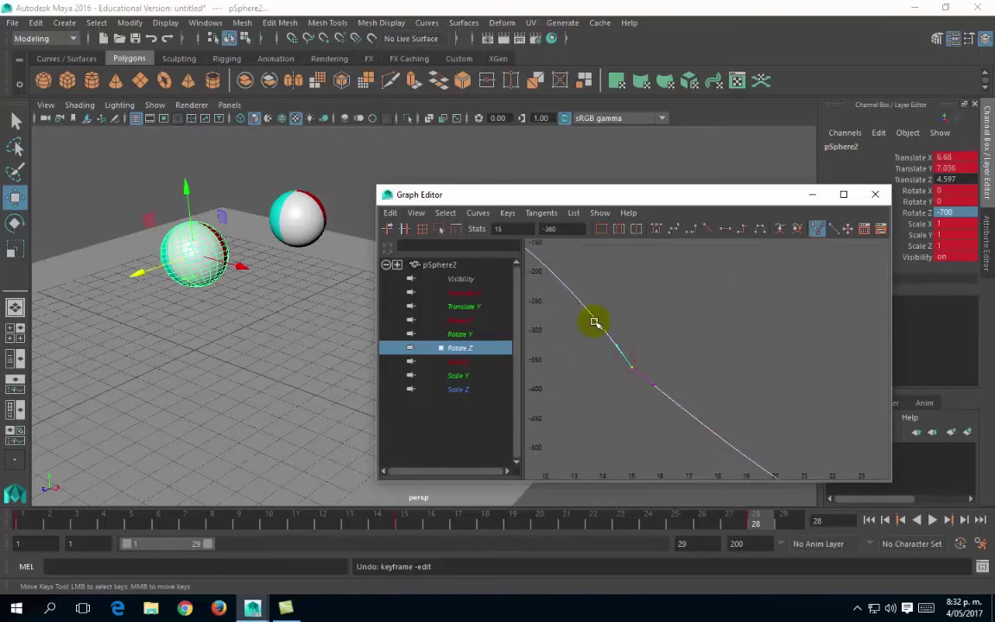
left_click(649, 381)
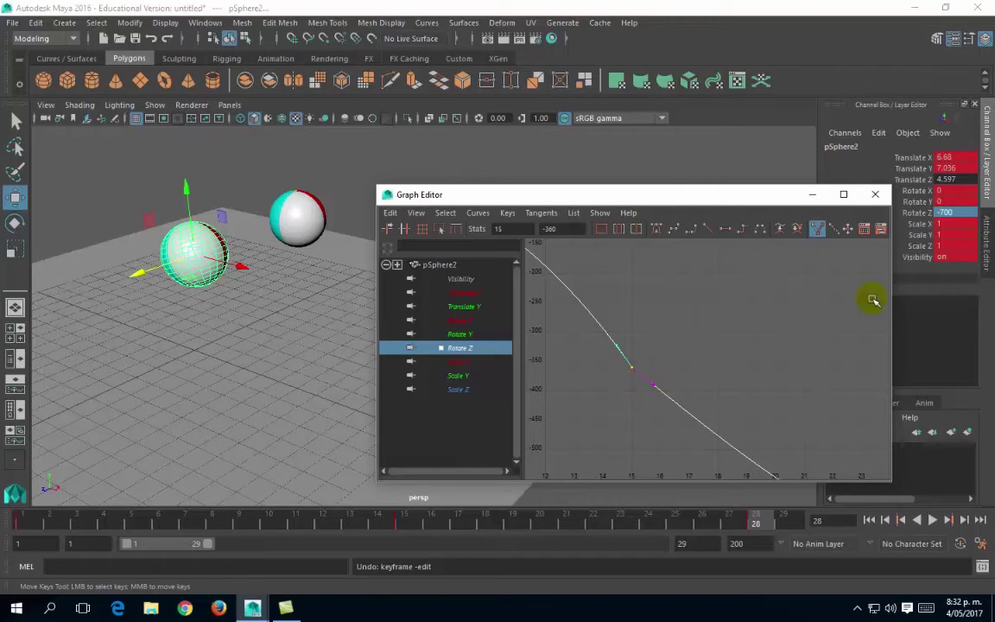
Step: Minimize the Graph Editor and return the animation to frame 1 with both balls in view
left_click(813, 195)
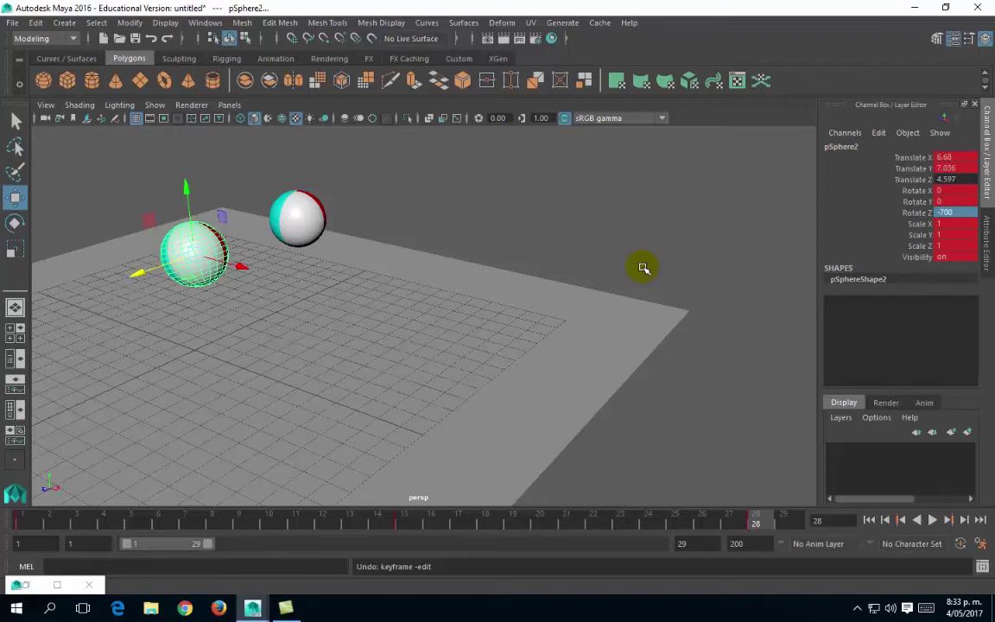
middle_click_drag(230, 196, 315, 222, "alt")
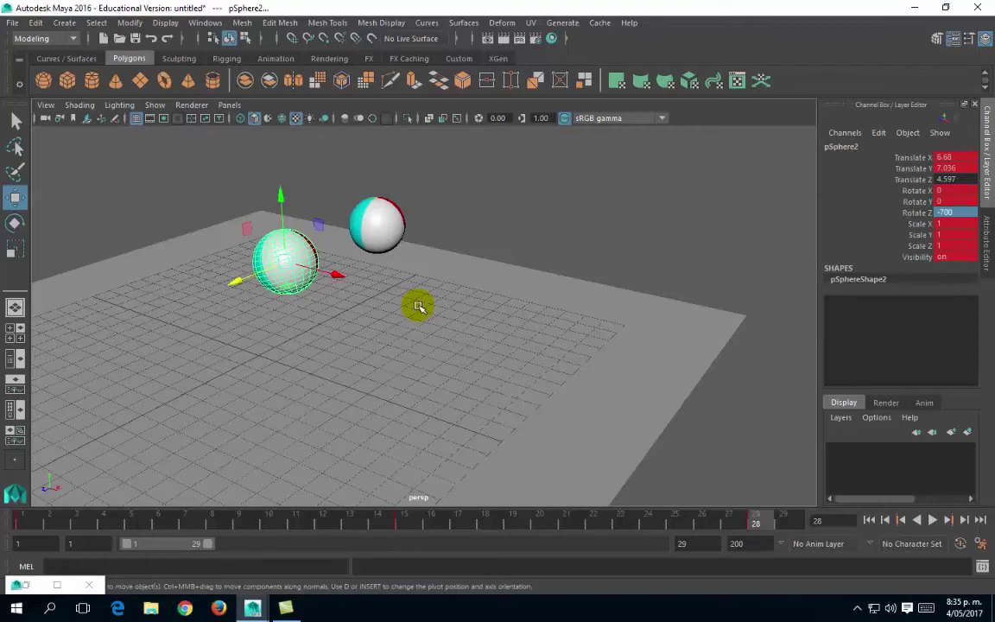
middle_click_drag(393, 256, 448, 291, "alt")
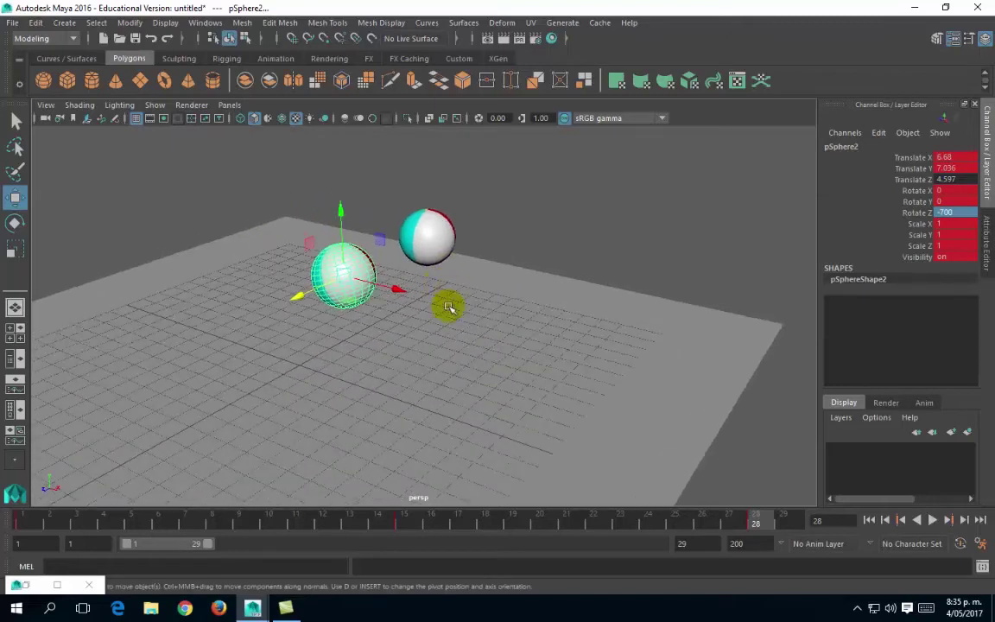
left_click_drag(52, 519, 26, 522)
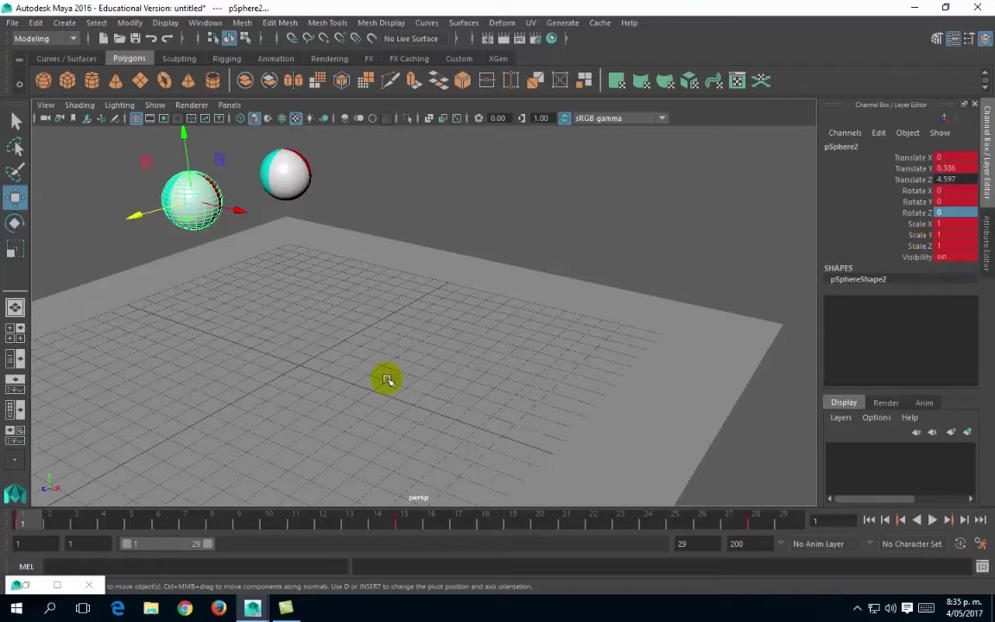
middle_click_drag(320, 245, 355, 262, "alt")
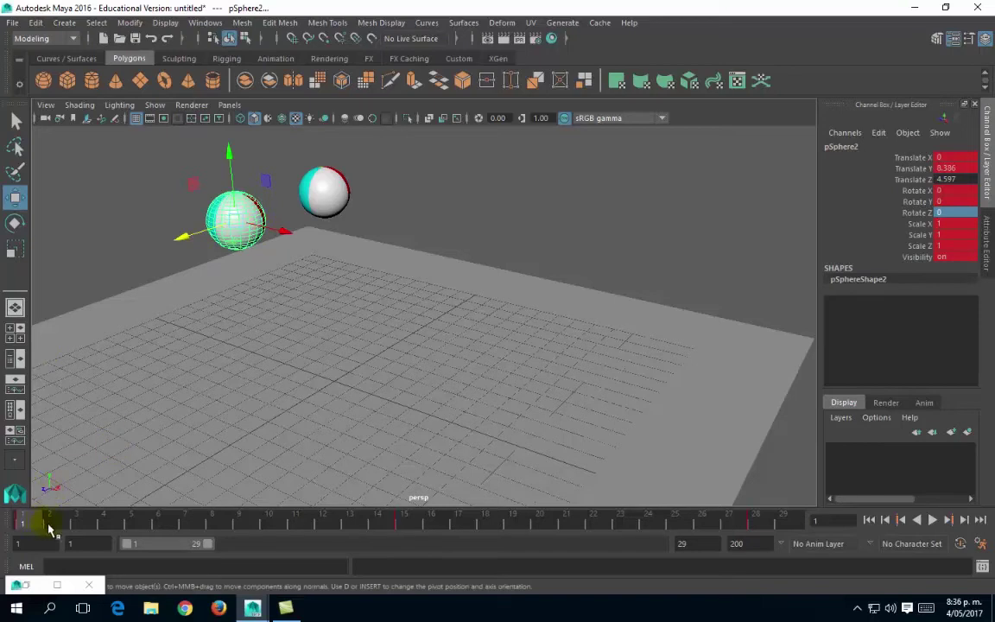
Step: At frame 3, stretch the front ball vertically to a Scale Y of 1.262
left_click_drag(63, 526, 76, 525)
key("e")
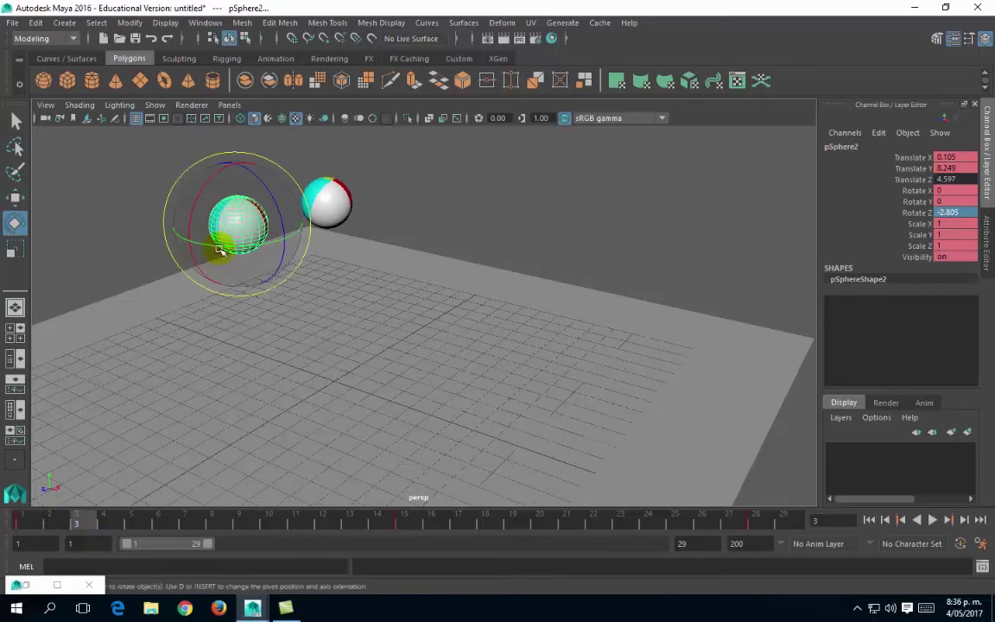
key("r")
left_click_drag(231, 160, 229, 149)
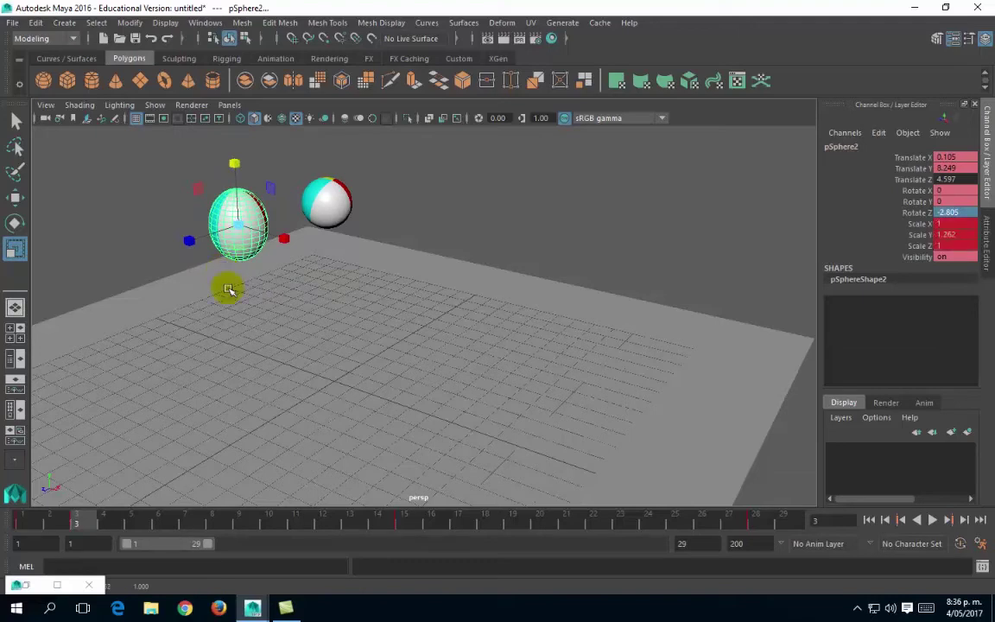
Step: At frame 13, set the front ball's Scale Y to 1.262, matching the stretch at frame 3
double_click(951, 234)
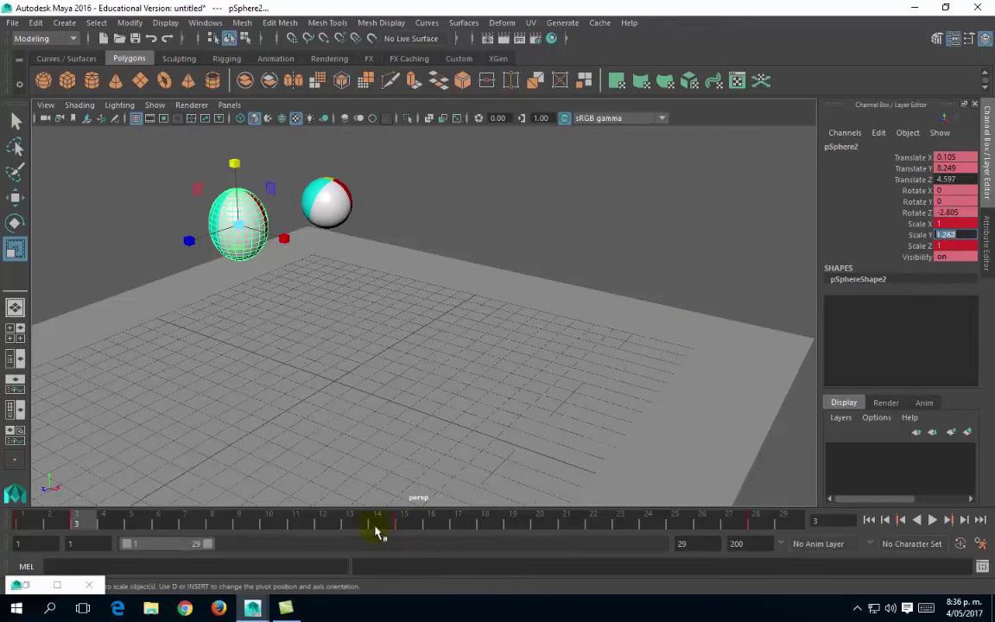
left_click(348, 523)
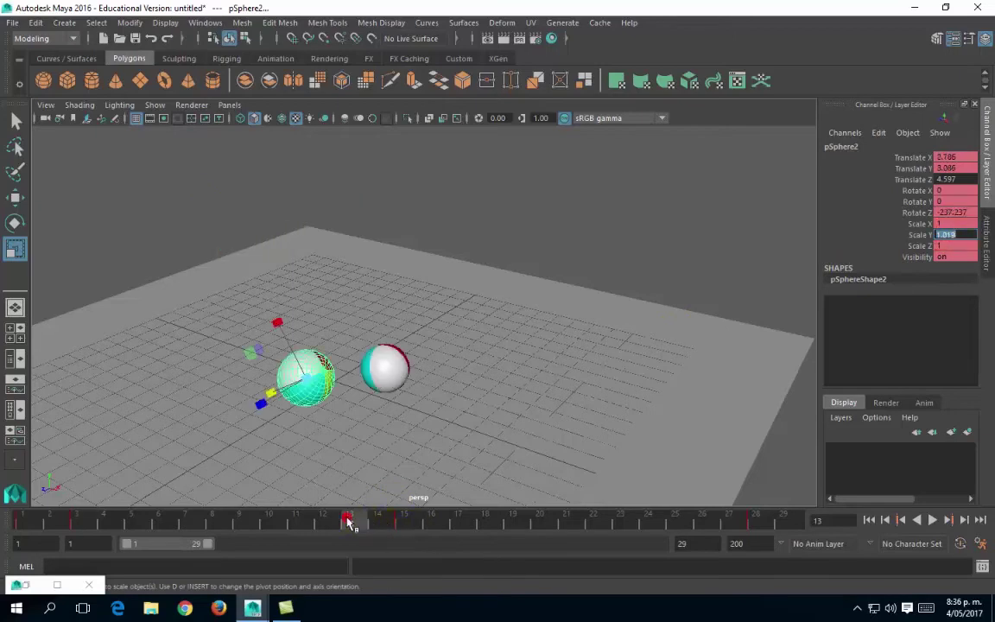
middle_click_drag(919, 242, 911, 240)
key("ctrl+z")
middle_click_drag(797, 278, 766, 276, "alt")
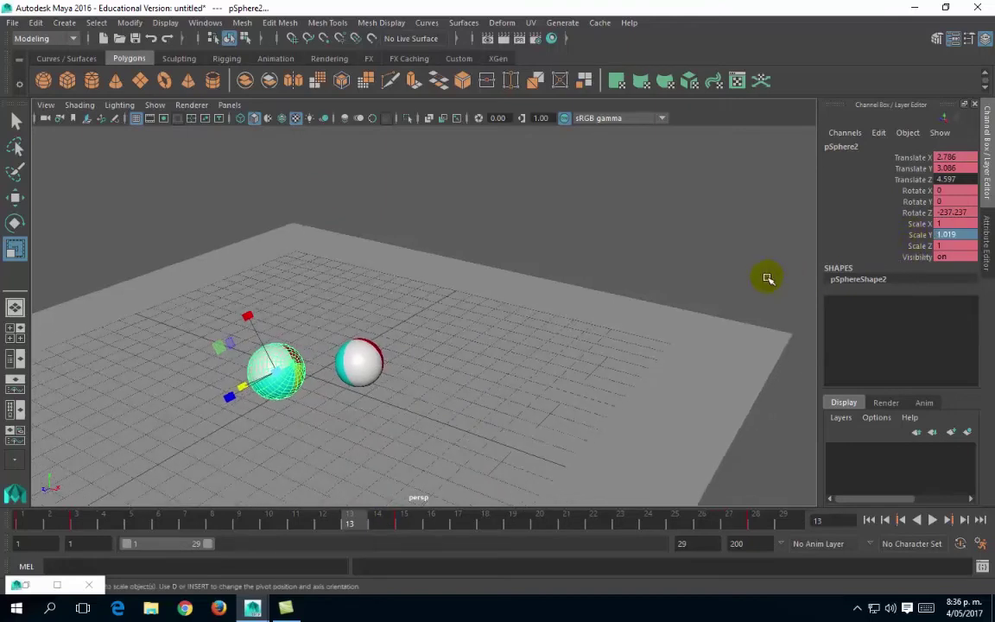
double_click(946, 234)
type("1.262")
key("Return")
middle_click_drag(595, 360, 556, 350, "alt")
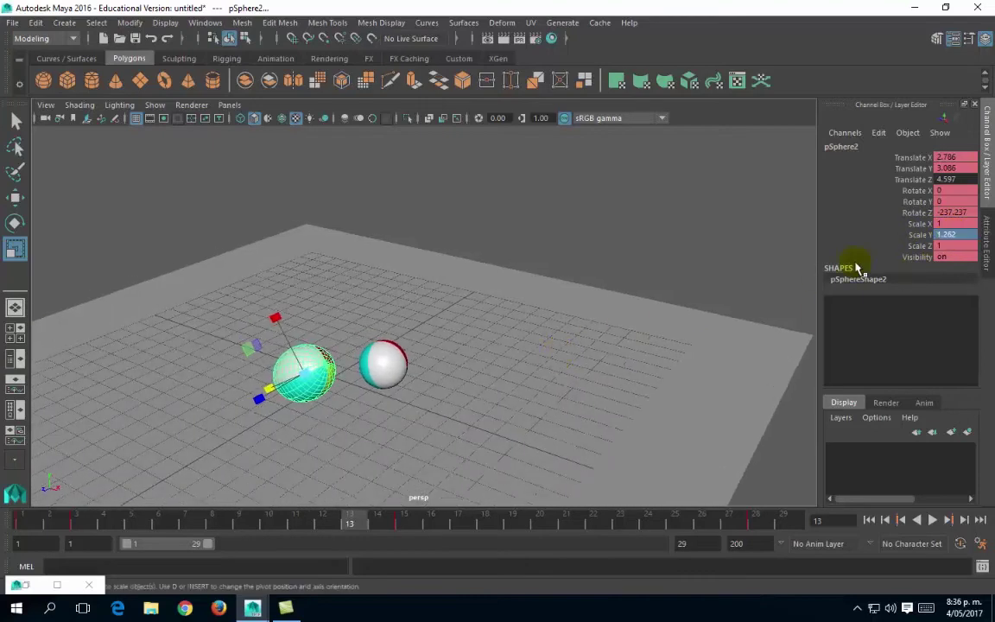
Step: At frame 15, widen the front ball to 1.571 in Scale X and Scale Z, and return to frame 1
left_click(405, 523)
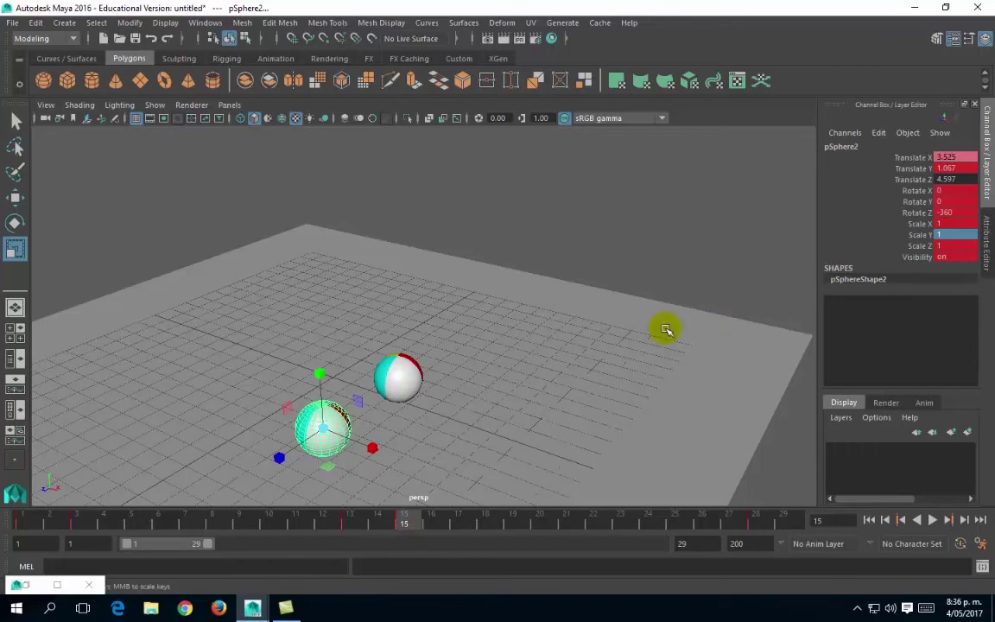
left_click(337, 480)
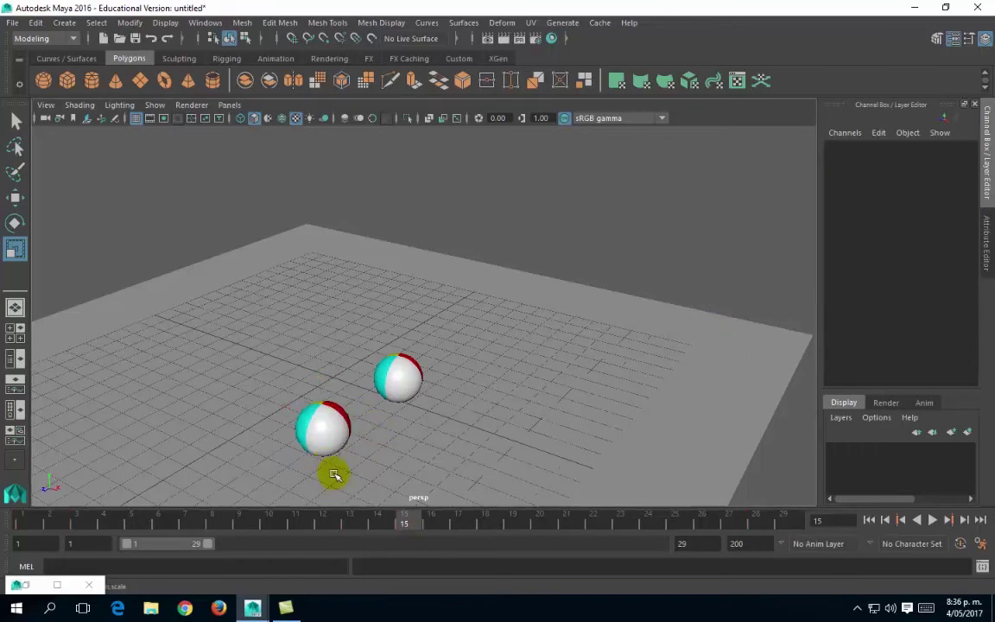
left_click(325, 462)
mouse_move(329, 469)
left_mouse_down()
mouse_move(332, 486)
mouse_move(333, 476)
left_mouse_up()
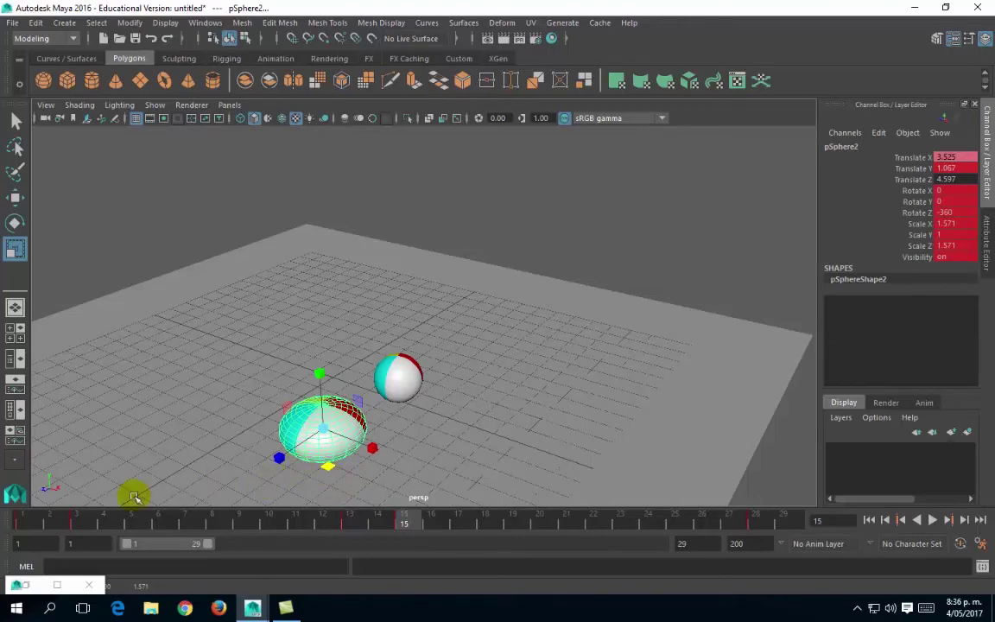
left_click(24, 522)
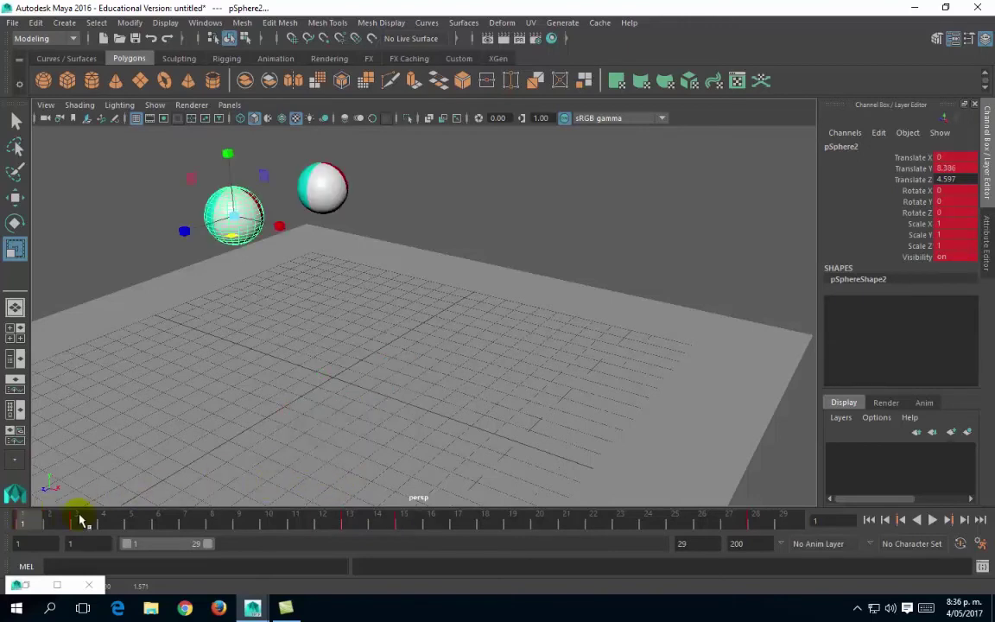
Step: Review the front ball's squash and stretch at frames 3, 13 and 15, and play the animation back
left_click(80, 521)
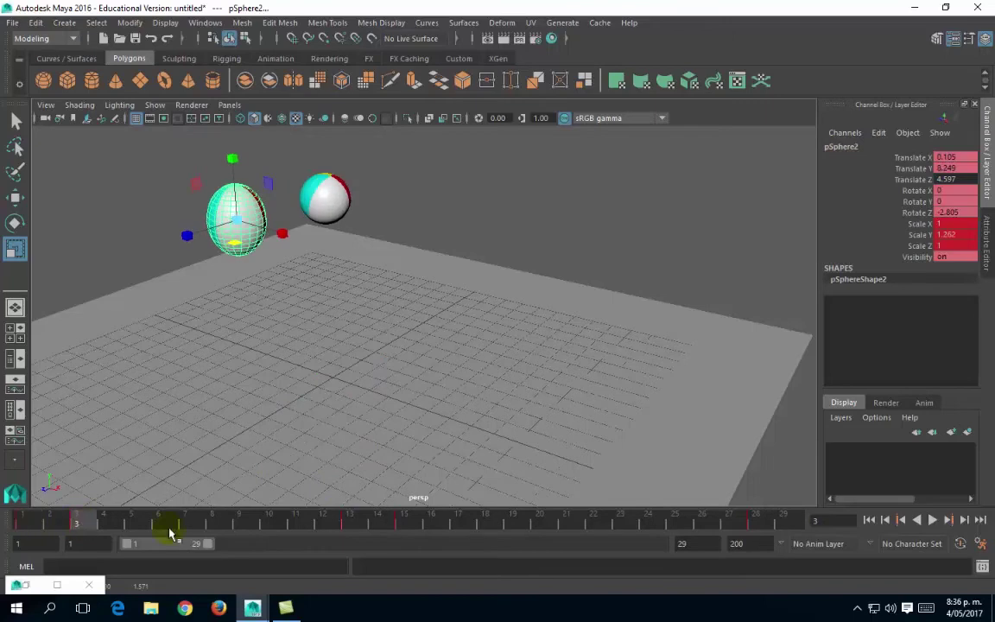
left_click(347, 522)
left_click(403, 525)
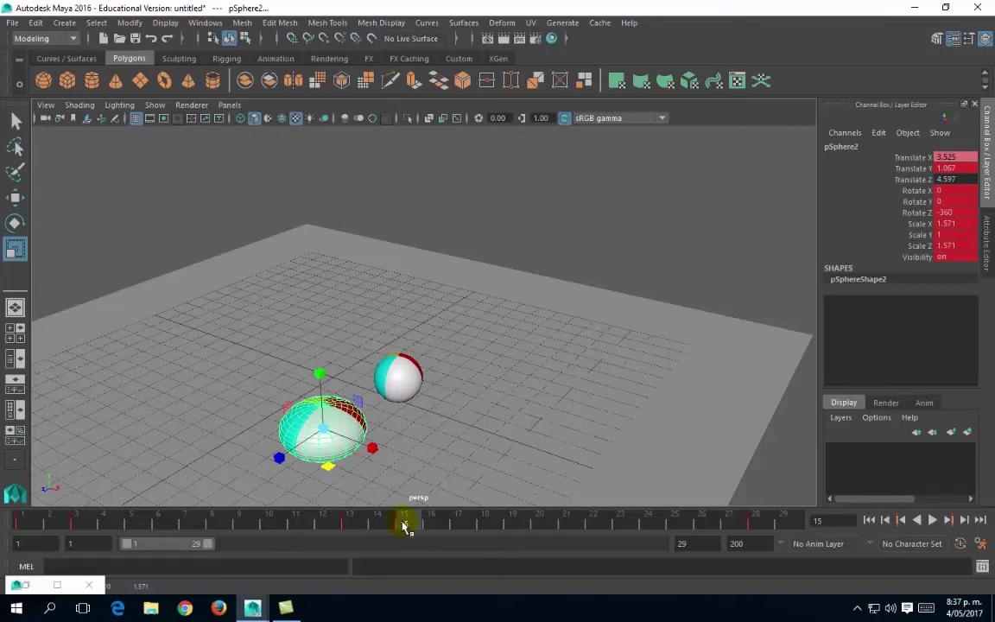
left_click(24, 518)
key("alt+v")
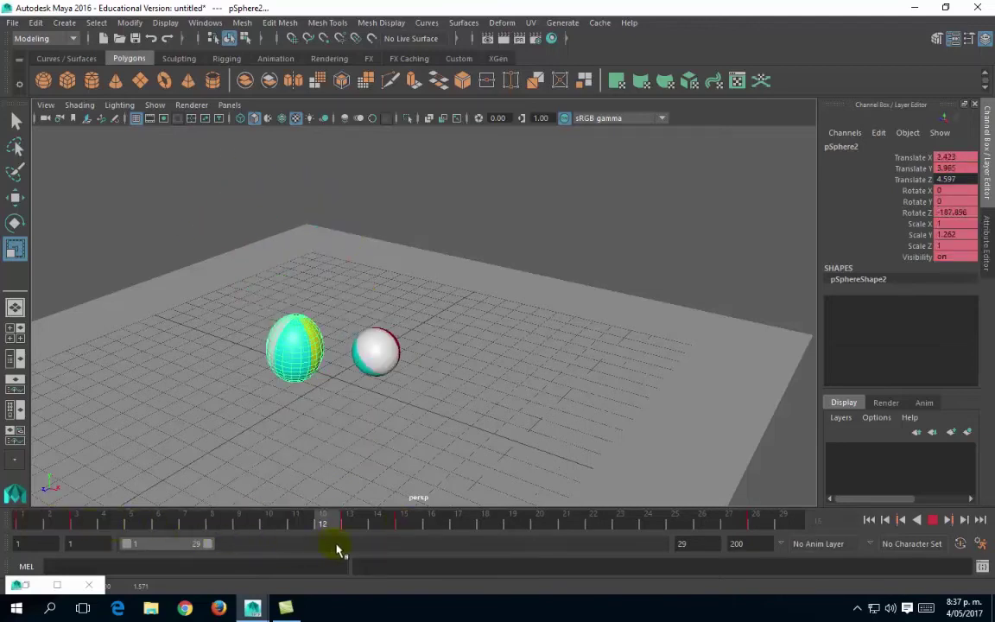
left_click(419, 501)
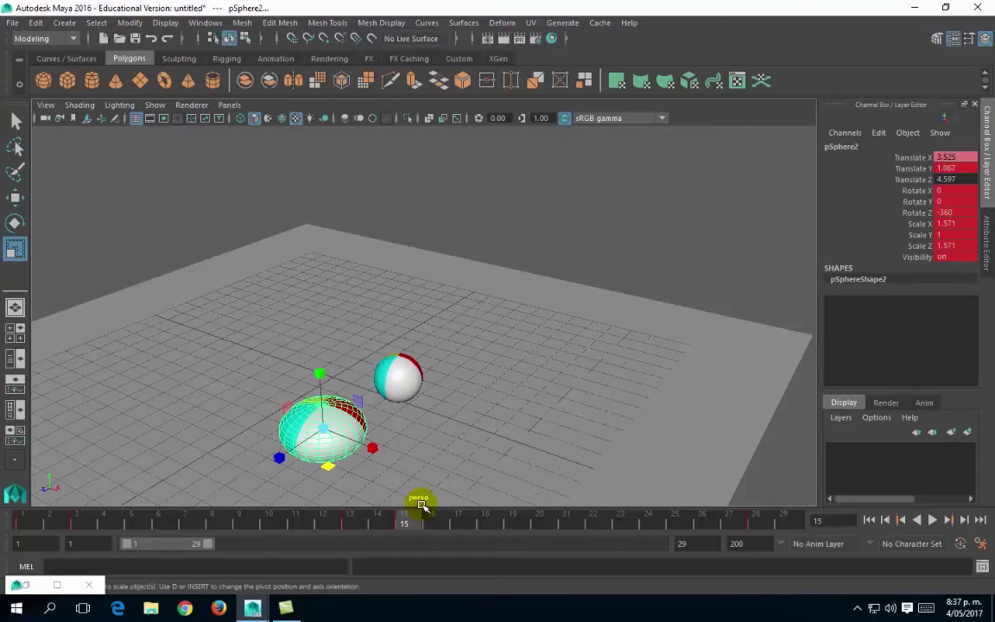
Step: Undo the front ball's squash and stretch scaling at frames 15, 13 and 3, and return to frame 1
key("ctrl+z")
key("ctrl+z")
key("ctrl+z")
key("ctrl+z")
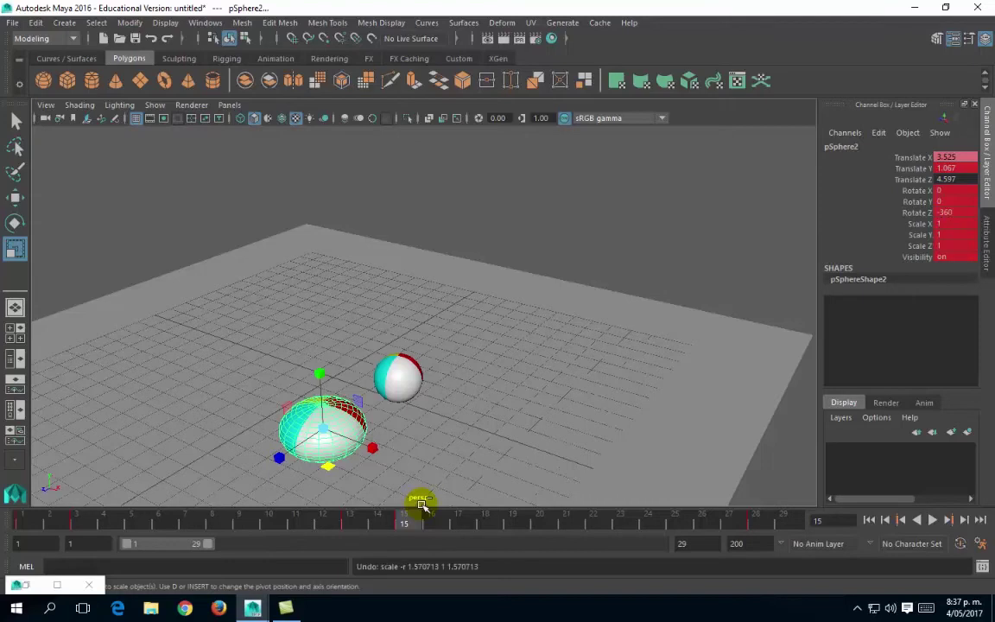
key("ctrl+z")
key("ctrl+z")
key("ctrl+z")
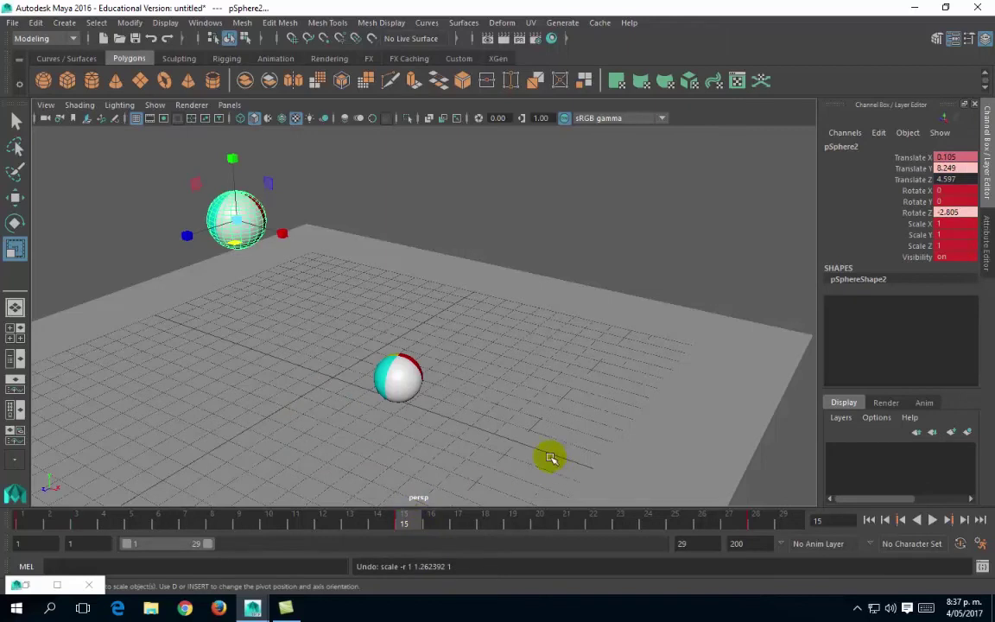
mouse_move(26, 521)
left_mouse_down()
mouse_move(328, 544)
mouse_move(409, 540)
mouse_move(4, 528)
left_mouse_up()
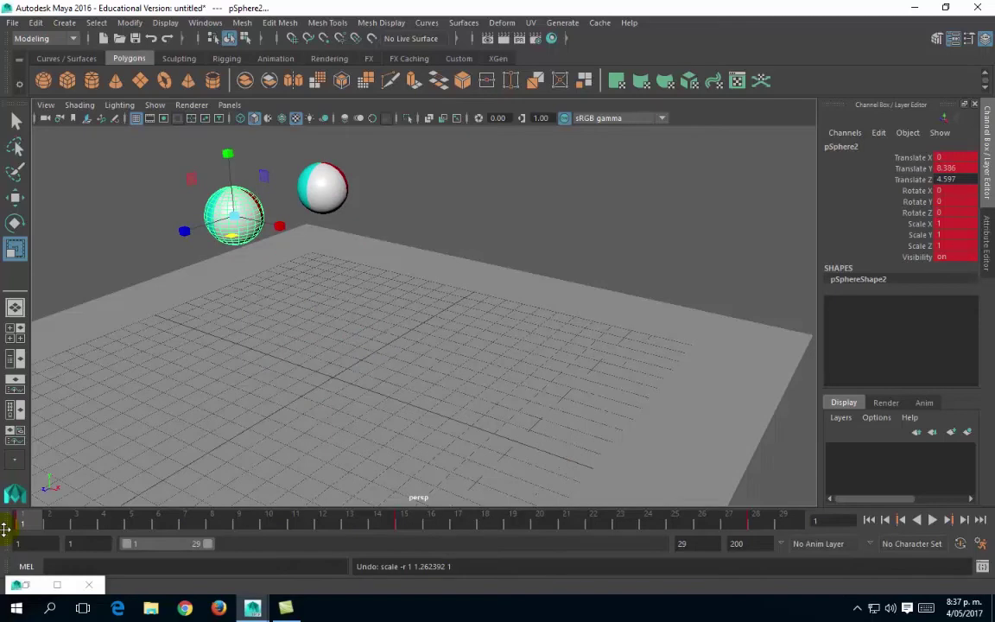
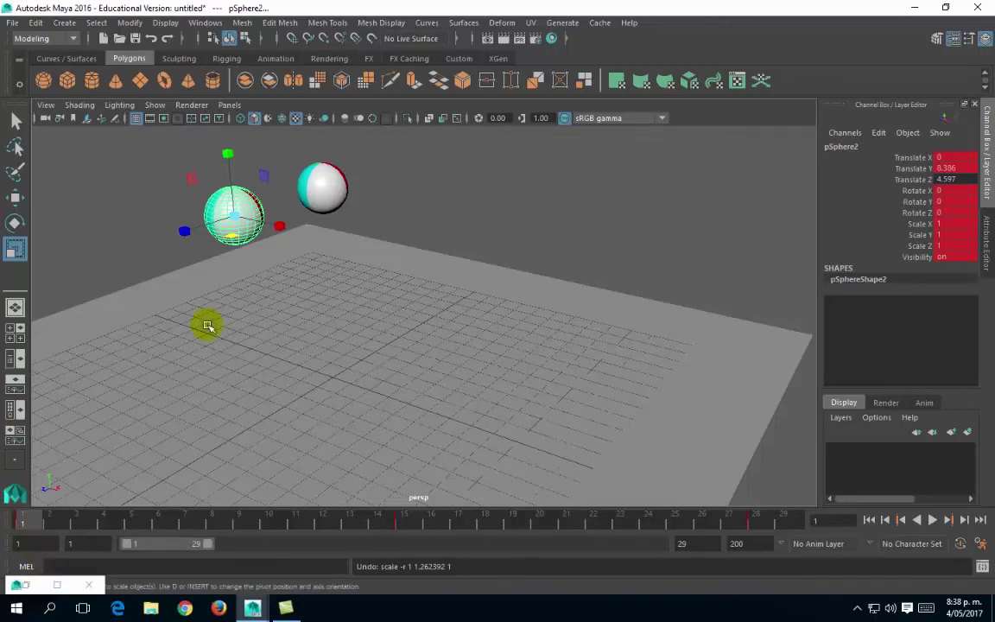
Step: Reselect the front ball and switch to the Rigging menu set
left_click(501, 220)
left_click(233, 217)
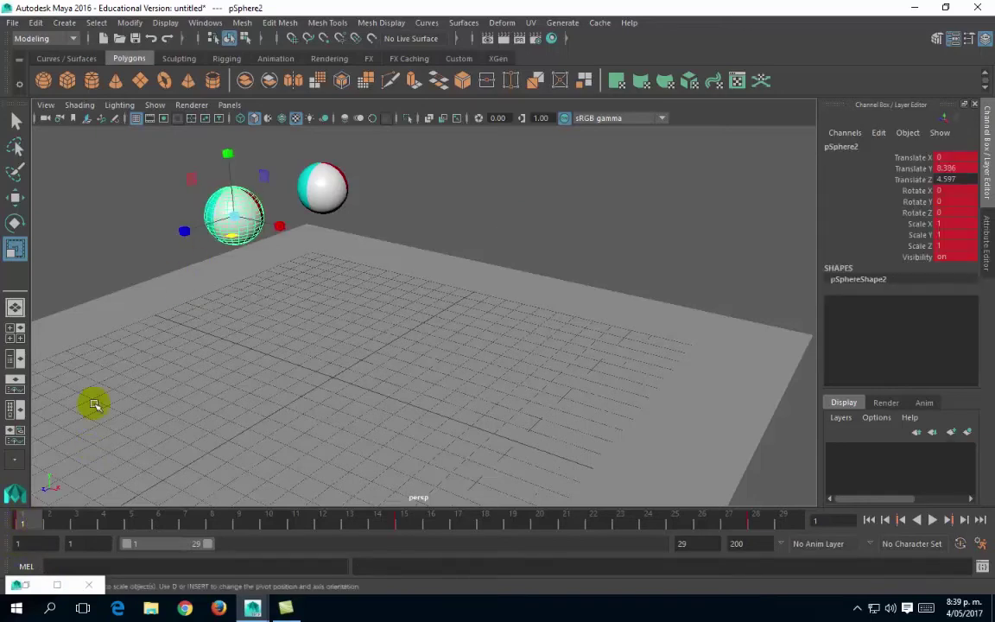
left_click(50, 39)
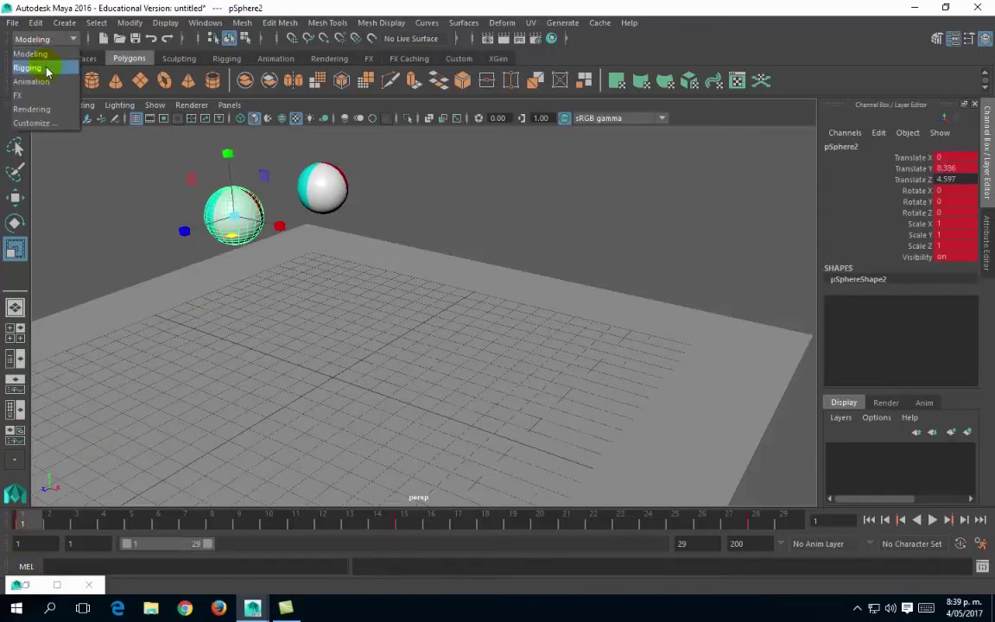
left_click(45, 68)
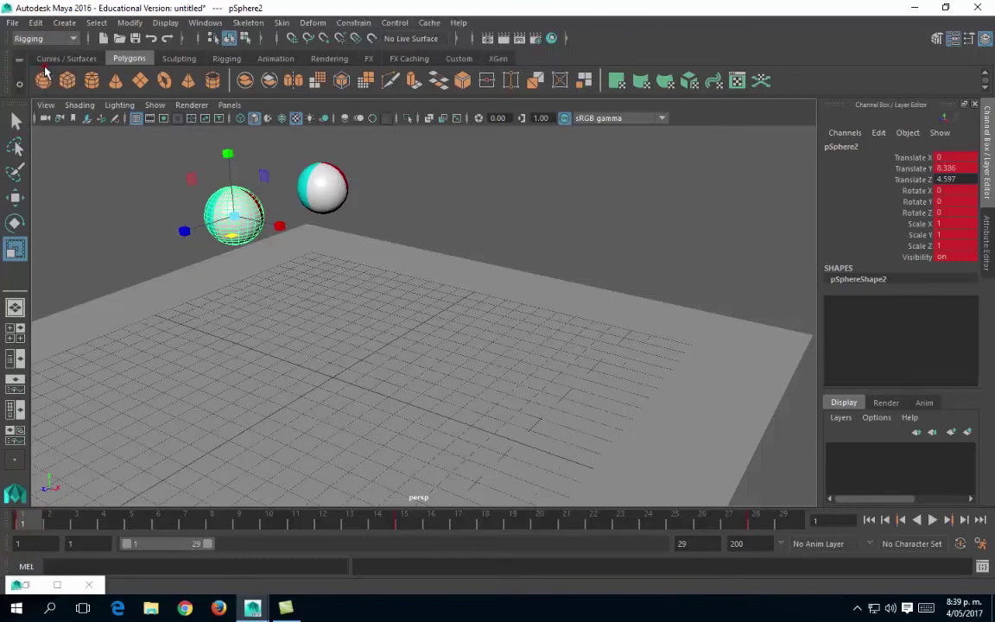
Step: Detach the list of Nonlinear deformers as a floating window and apply a Squash deformer to the front ball
left_click(312, 23)
mouse_move(378, 188)
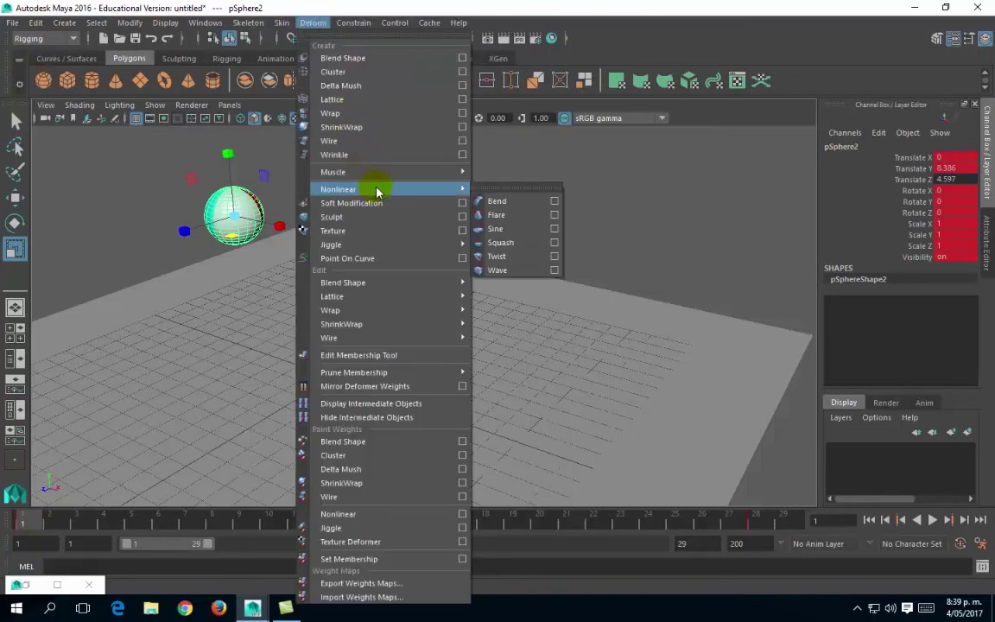
left_click(497, 187)
left_click_drag(529, 170, 621, 154)
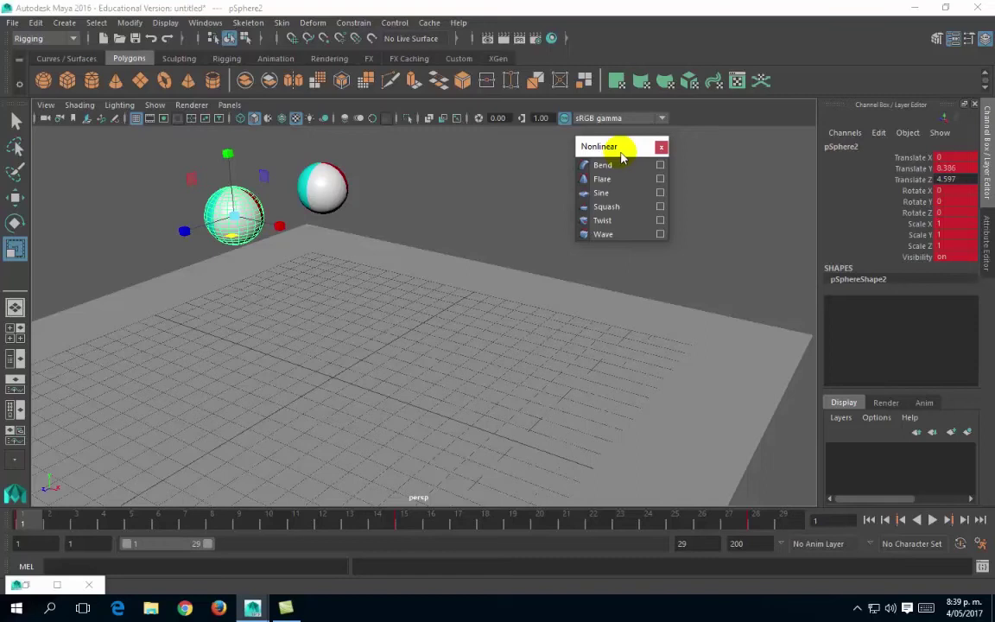
left_click(611, 209)
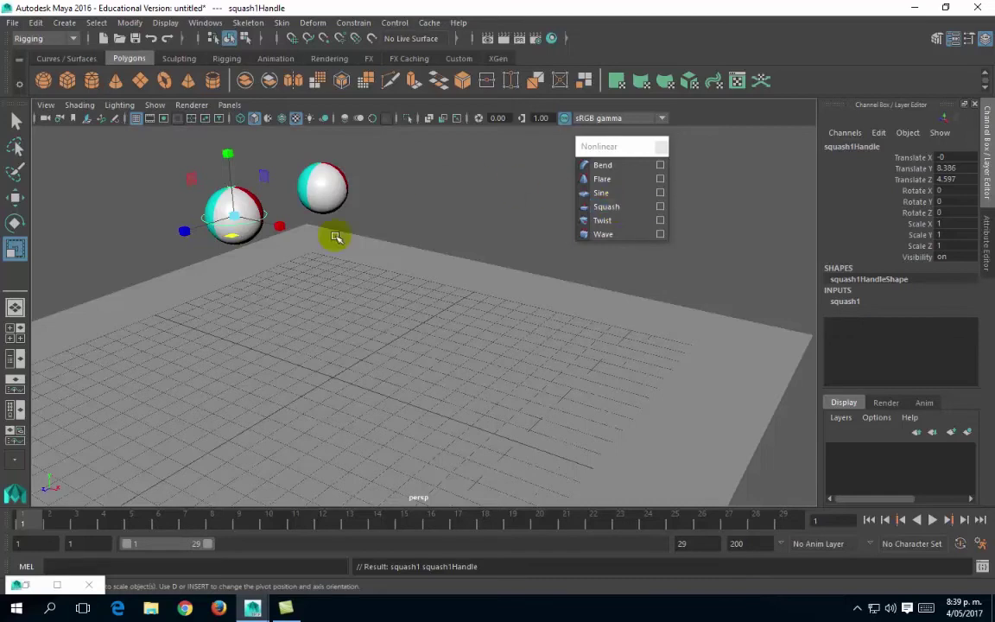
Step: Scrub through the animation to check whether the squash handle follows the front ball, and return to frame 1
mouse_move(40, 525)
left_mouse_down()
mouse_move(467, 521)
mouse_move(659, 499)
left_mouse_up()
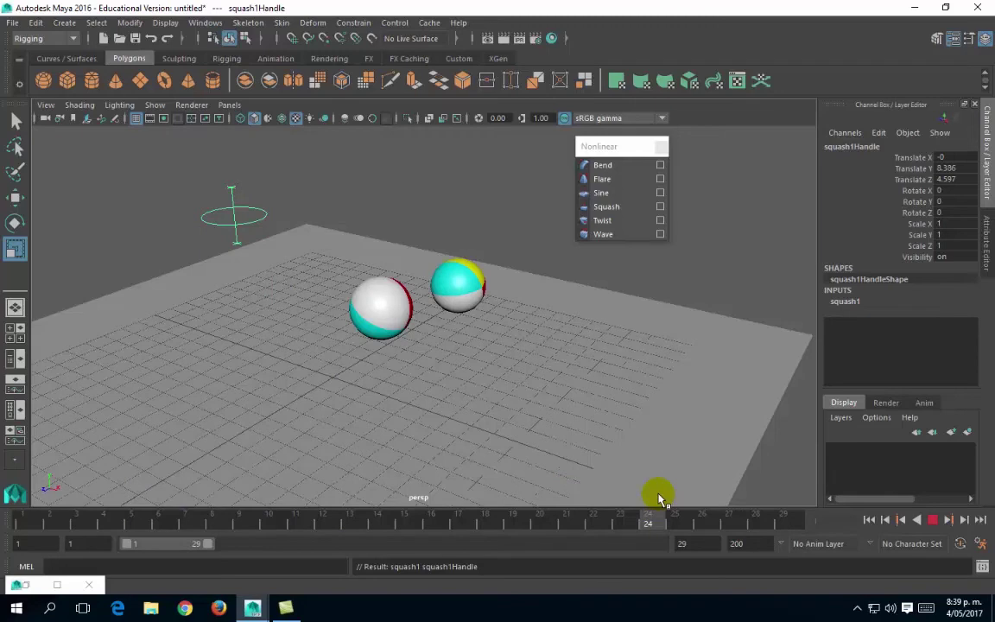
mouse_move(657, 498)
left_mouse_down()
mouse_move(326, 538)
mouse_move(11, 520)
left_mouse_up()
key("r")
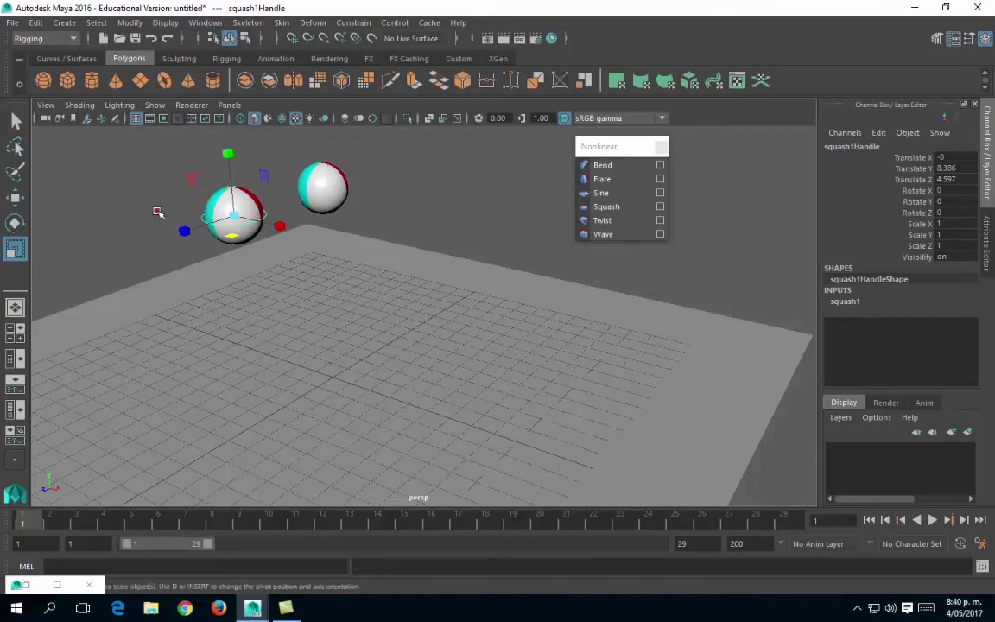
Step: Copy all of the front ball's animation keys across the full frame range of the timeline
left_click(158, 212)
left_click(224, 202)
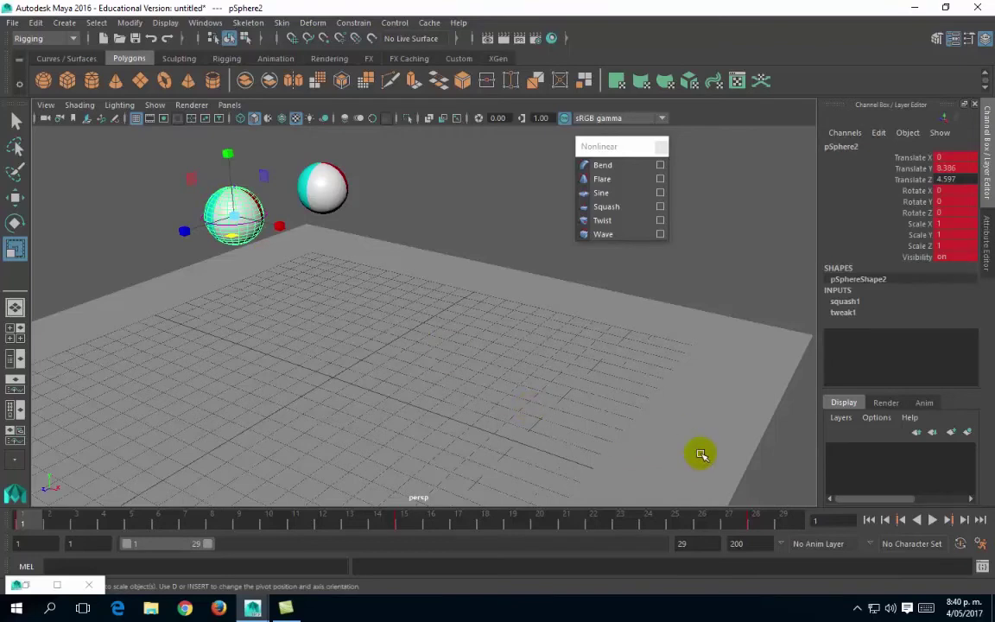
left_click_drag(754, 524, 31, 524, "shift")
right_click(33, 521)
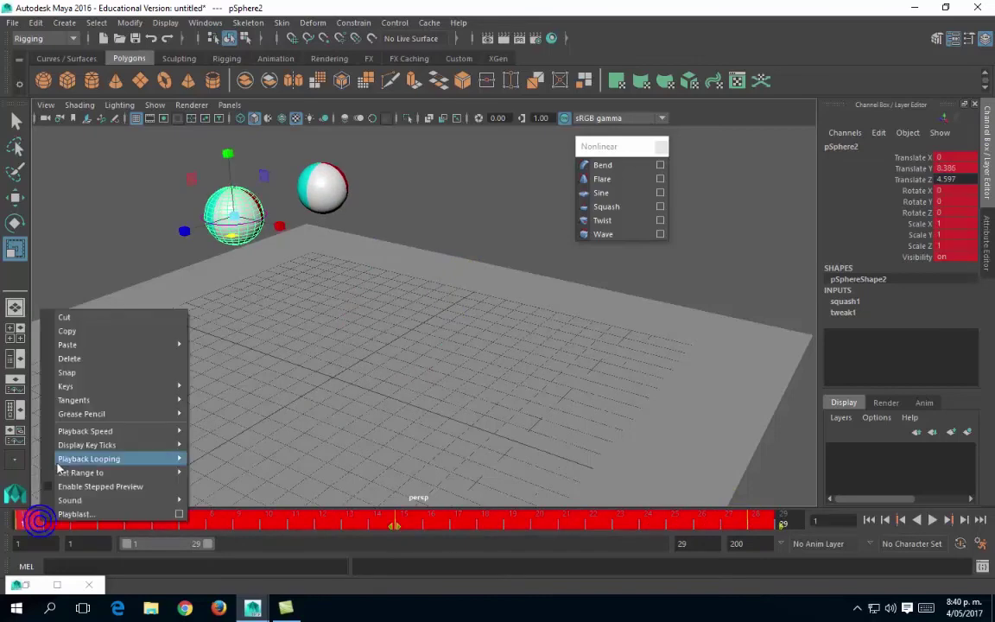
left_click(69, 334)
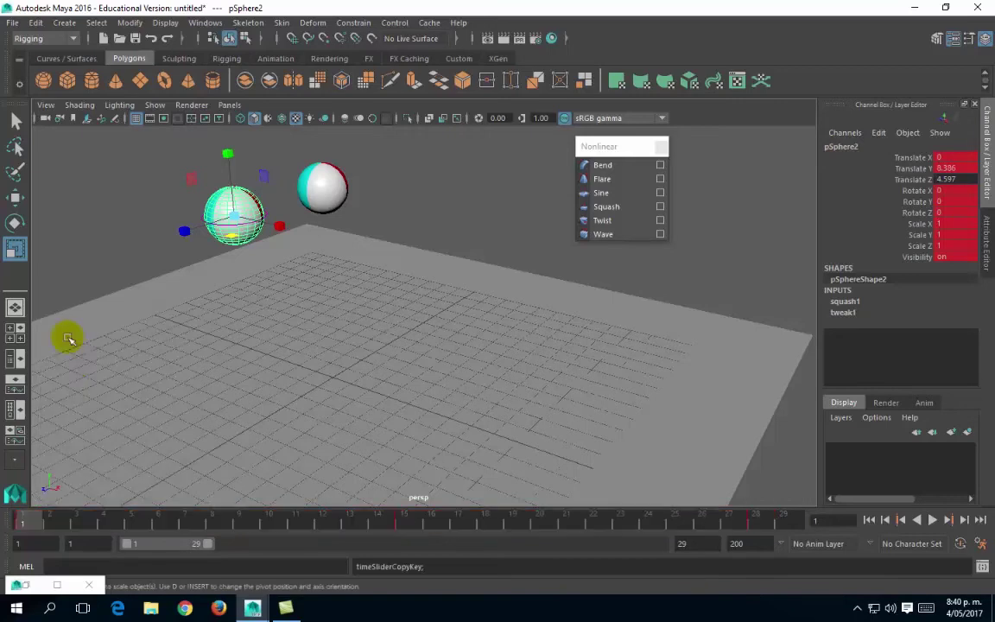
Step: Paste the copied keys onto the front ball's squash handle at frame 1 and scrub the timeline to check its motion
left_click(148, 272)
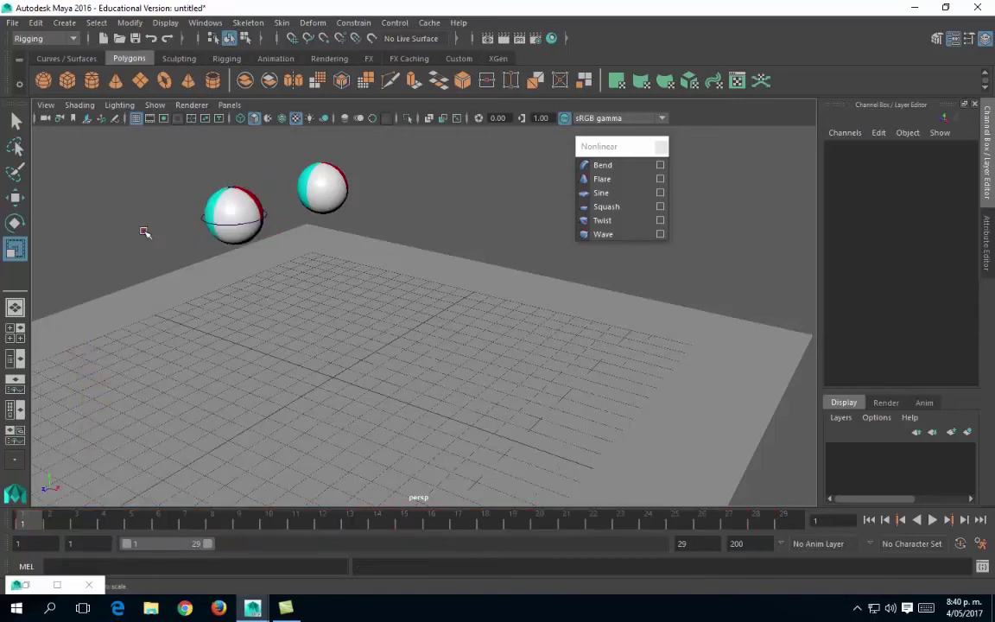
left_click(199, 219)
left_click(177, 194)
left_click(185, 201)
left_click(212, 202)
left_click(194, 206)
left_click(217, 221)
left_click(211, 169)
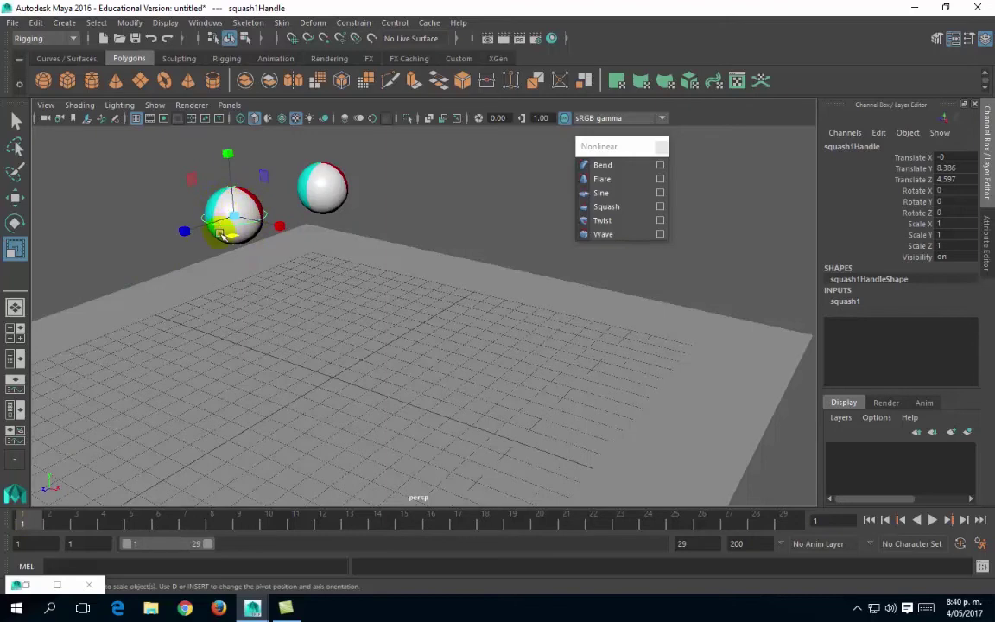
right_click(28, 523)
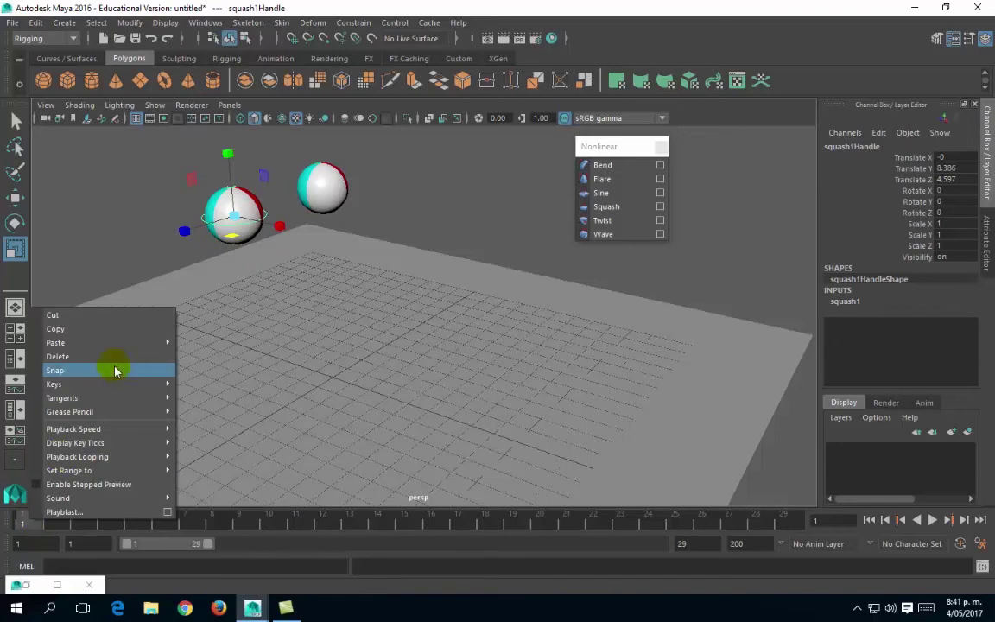
mouse_move(103, 350)
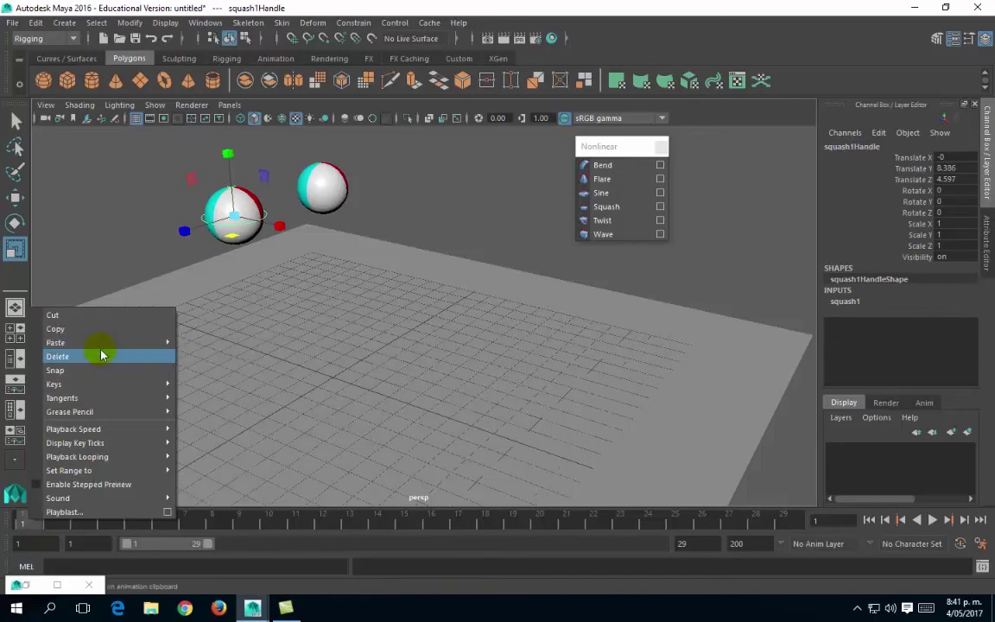
left_click(198, 355)
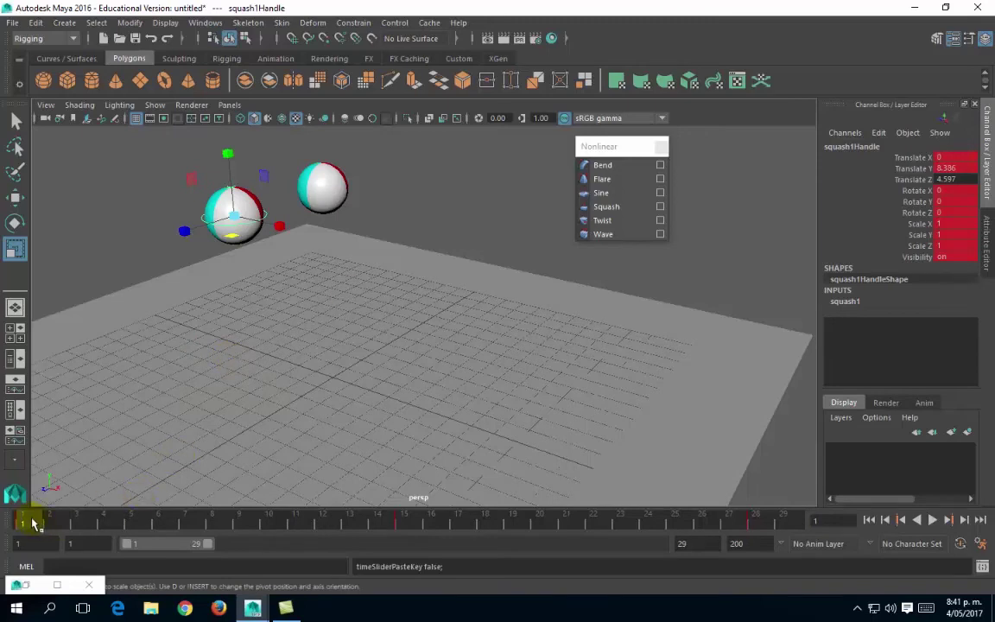
left_click_drag(30, 525, 7, 540)
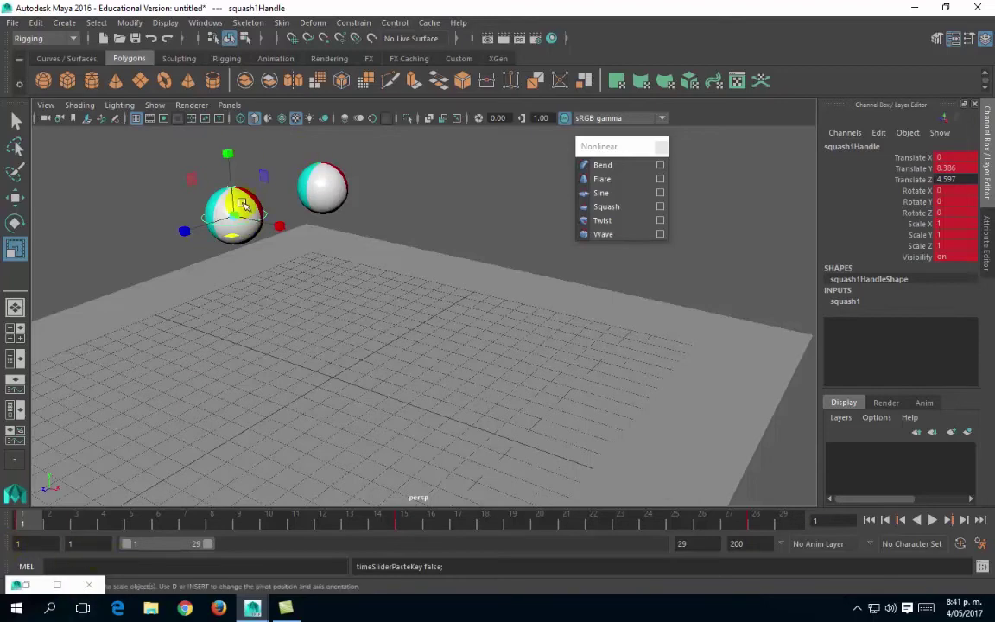
Step: Break the connections on the squash handle's Rotate X, Y and Z channels, and play back the animation to check it
left_click_drag(909, 197, 914, 222)
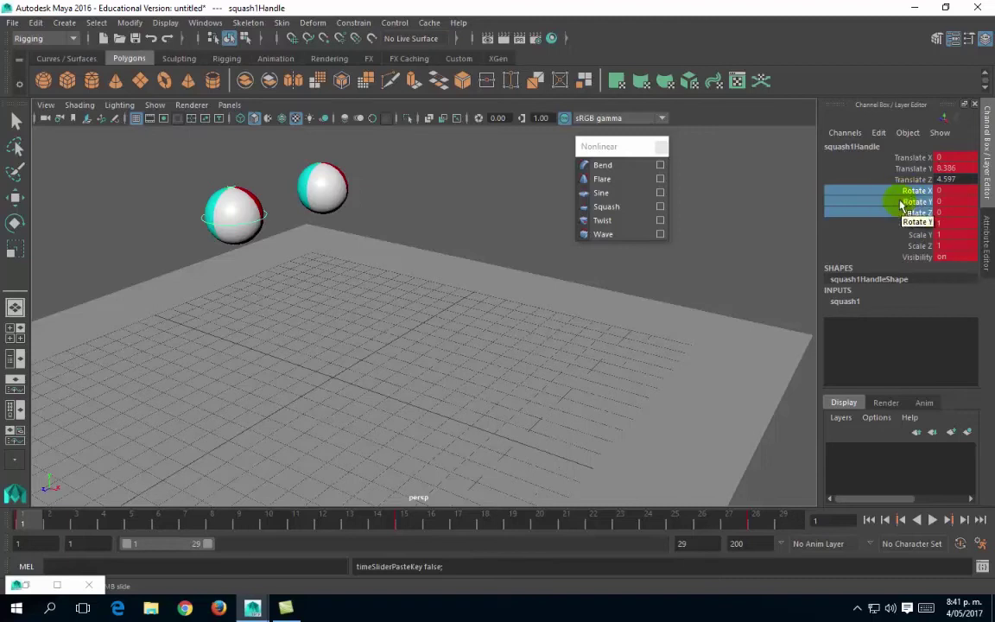
right_click(905, 200)
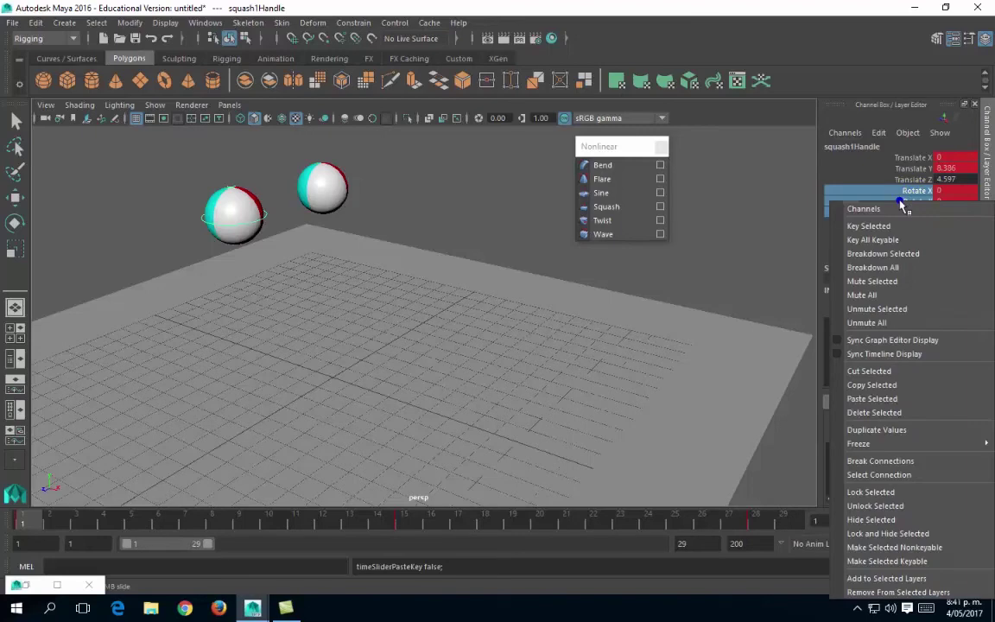
left_click(886, 462)
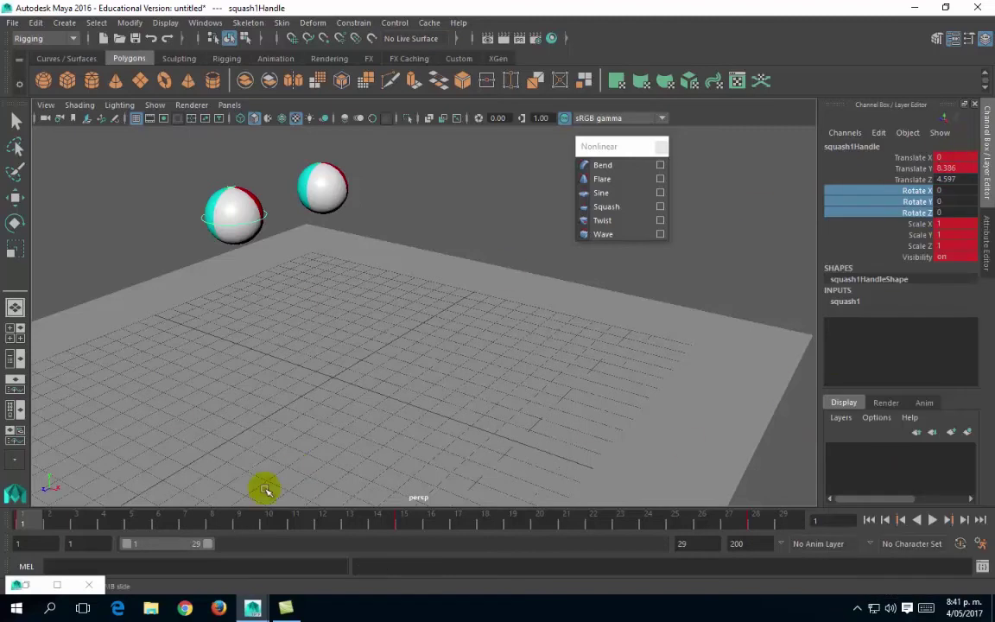
key("alt+v")
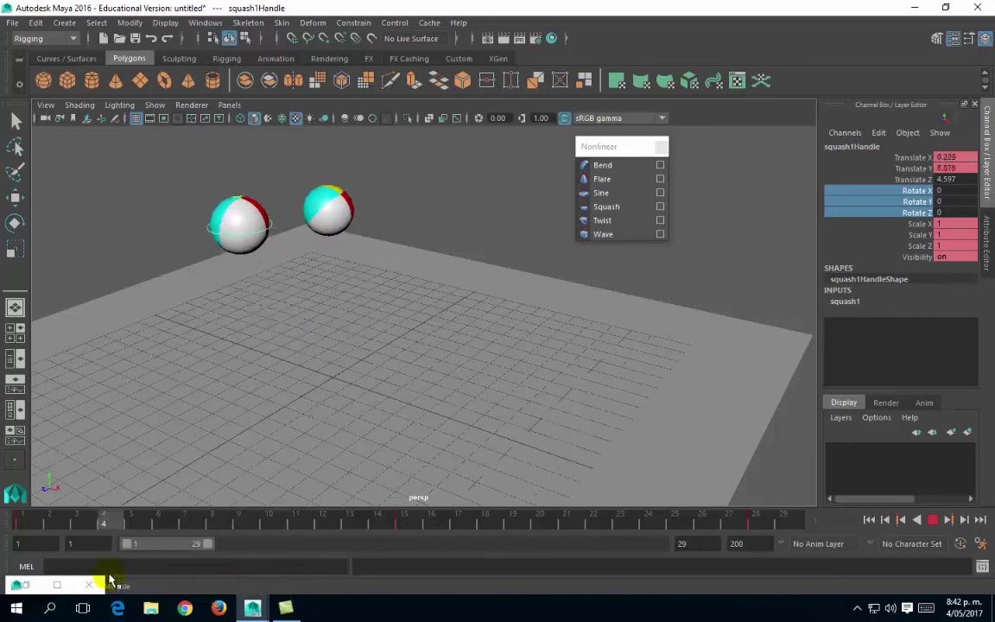
key("Escape")
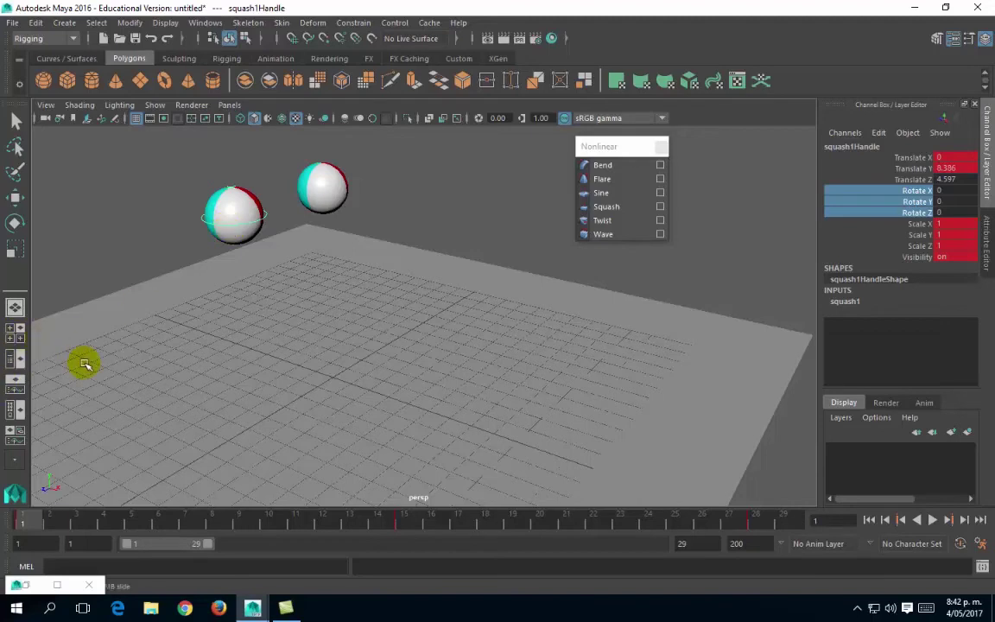
Step: Key the squash handle's rotation at 0 on frame 1, and rotate it to about 16.9 in Z and key it on frame 3
key("shift+e")
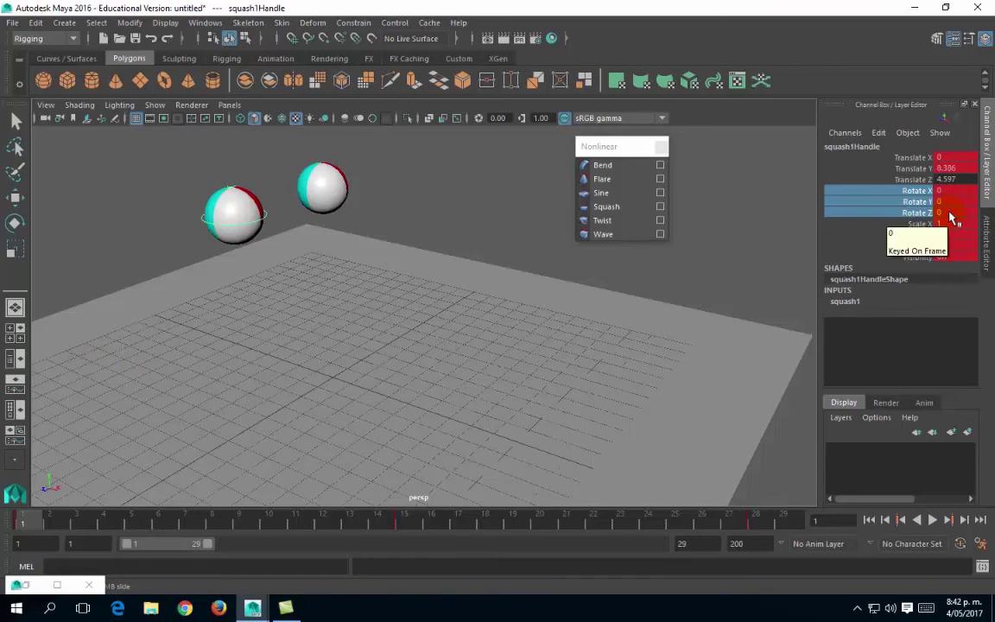
left_click_drag(471, 295, 371, 351, "alt")
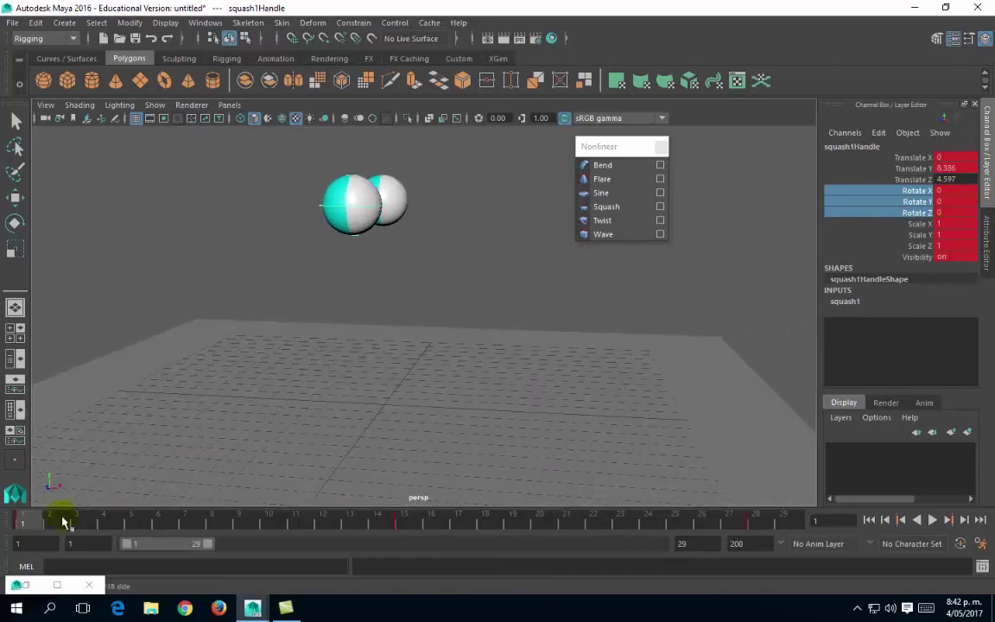
left_click_drag(27, 526, 82, 524)
key("e")
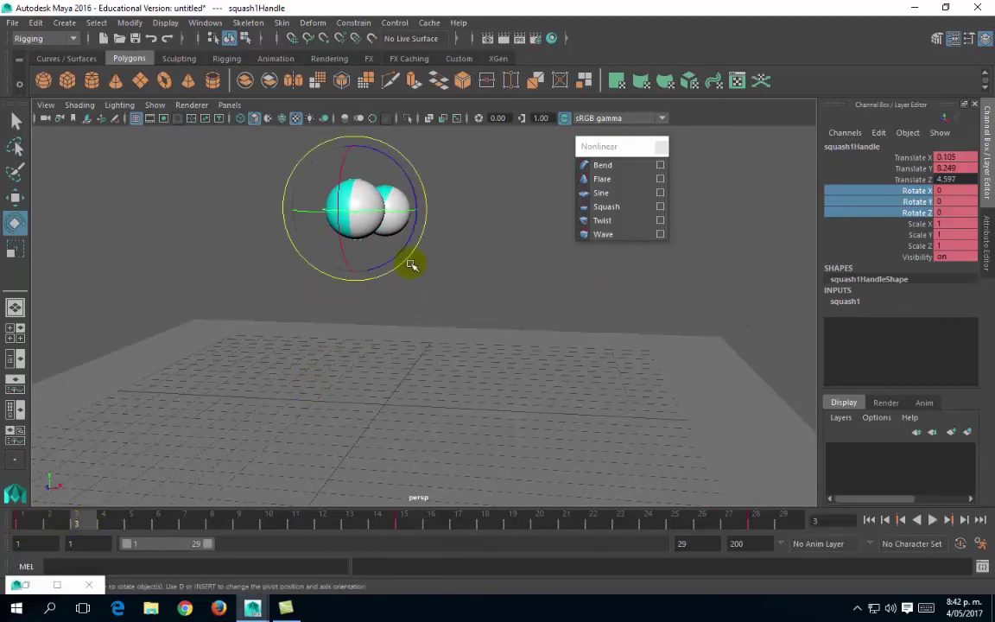
left_click_drag(421, 188, 465, 267, "alt")
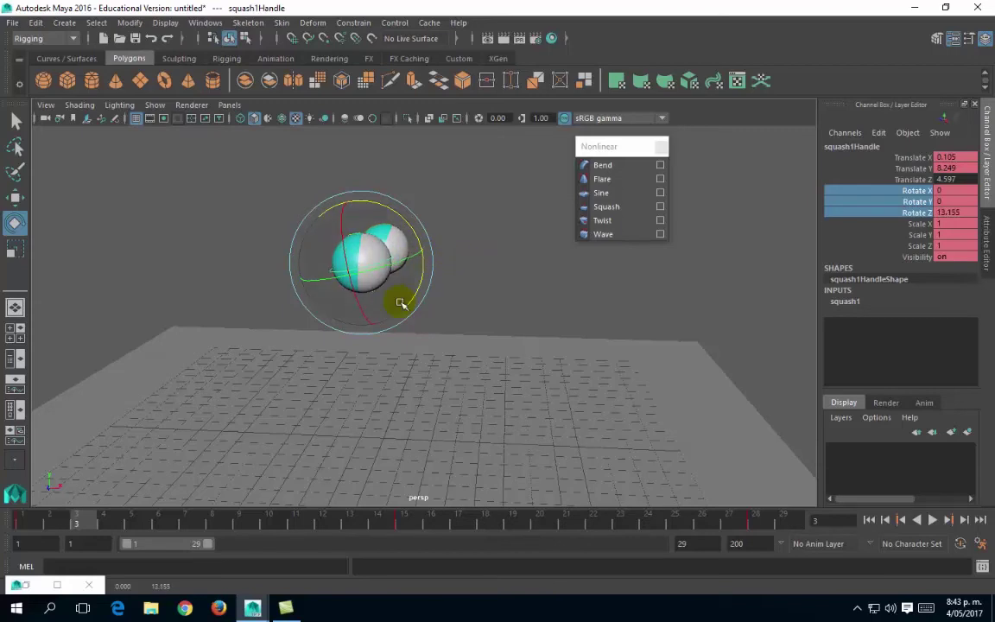
middle_click_drag(468, 270, 459, 262)
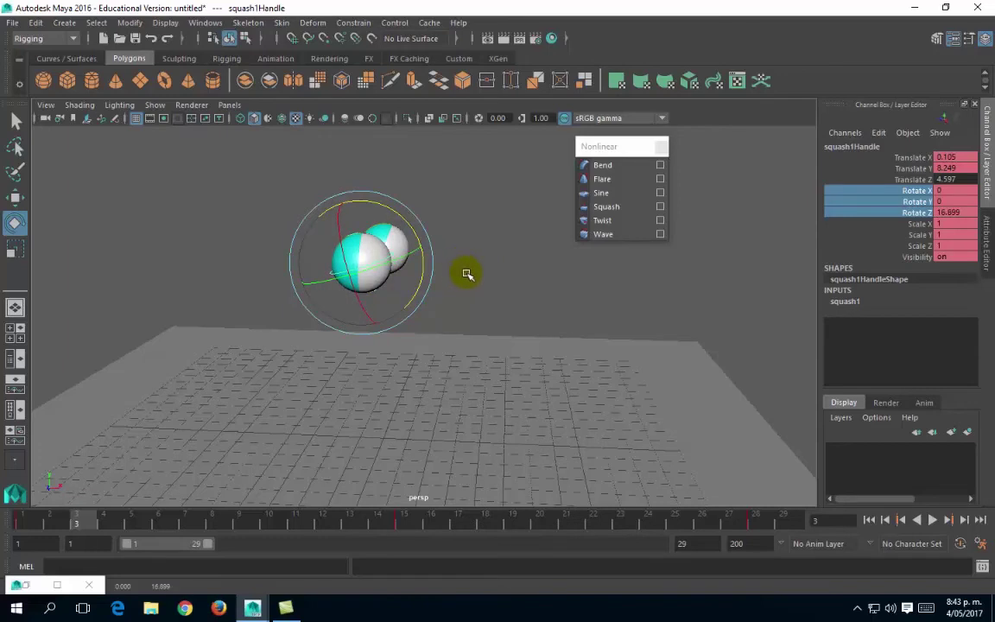
key("shift+e")
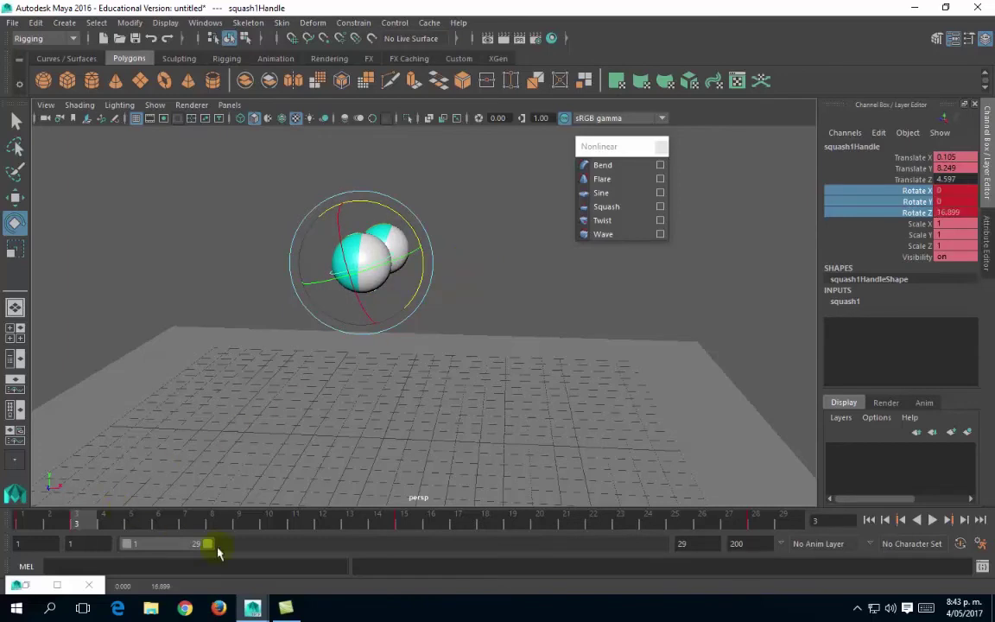
Step: Key the squash handle's current rotation on frame 13, and set Rotate Z to 0 and key it on frame 15
left_click_drag(89, 526, 350, 523)
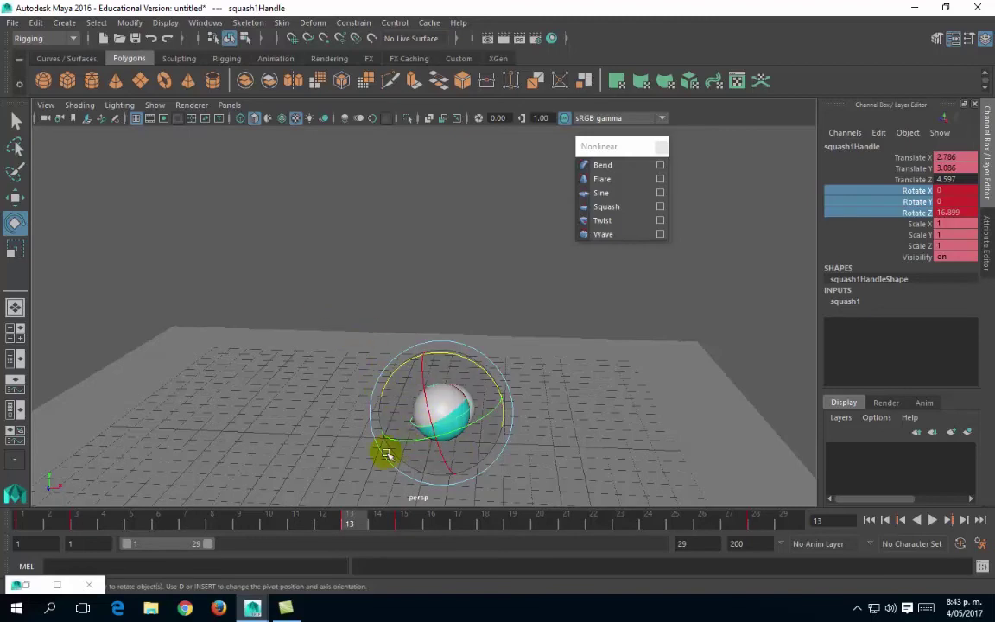
left_click(401, 523)
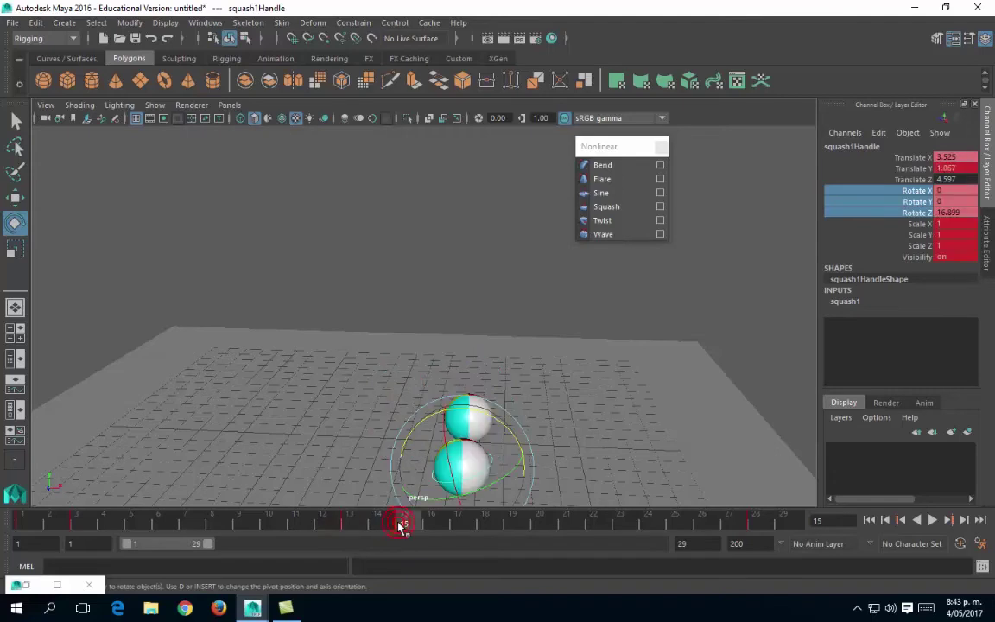
left_click(947, 214)
type("0")
key("Return")
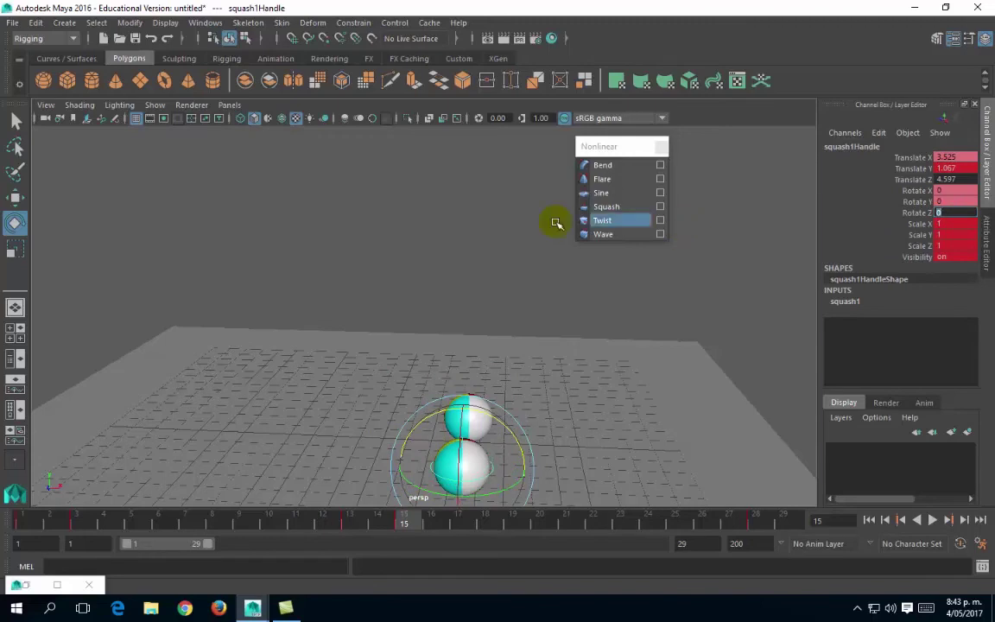
middle_click_drag(457, 313, 431, 304, "alt")
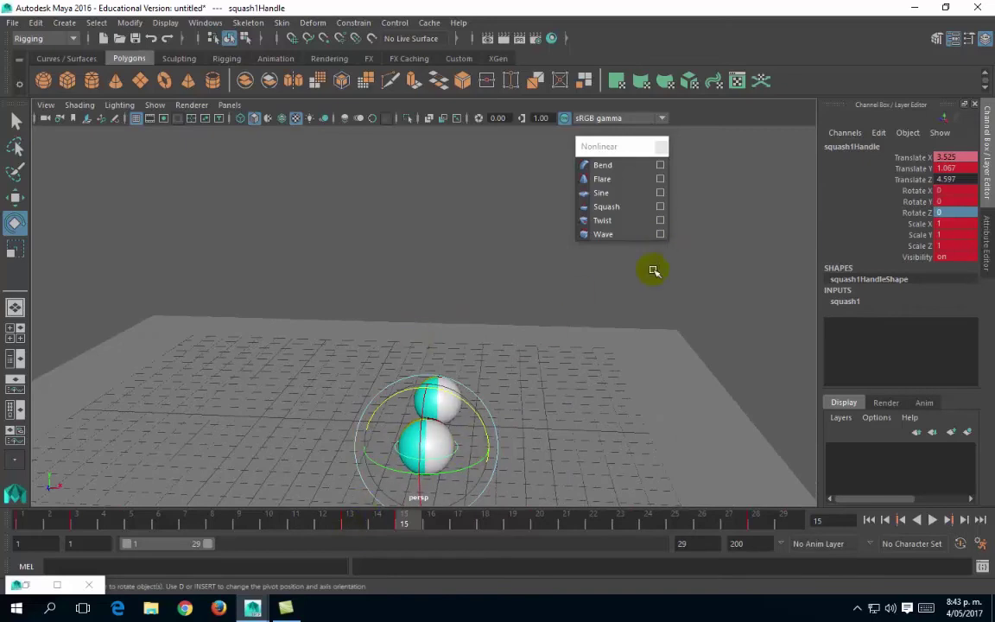
Step: Rotate the squash handle to about -21.4 in Z on frame 17, and key that rotation on frames 17 and 26
left_click(460, 525)
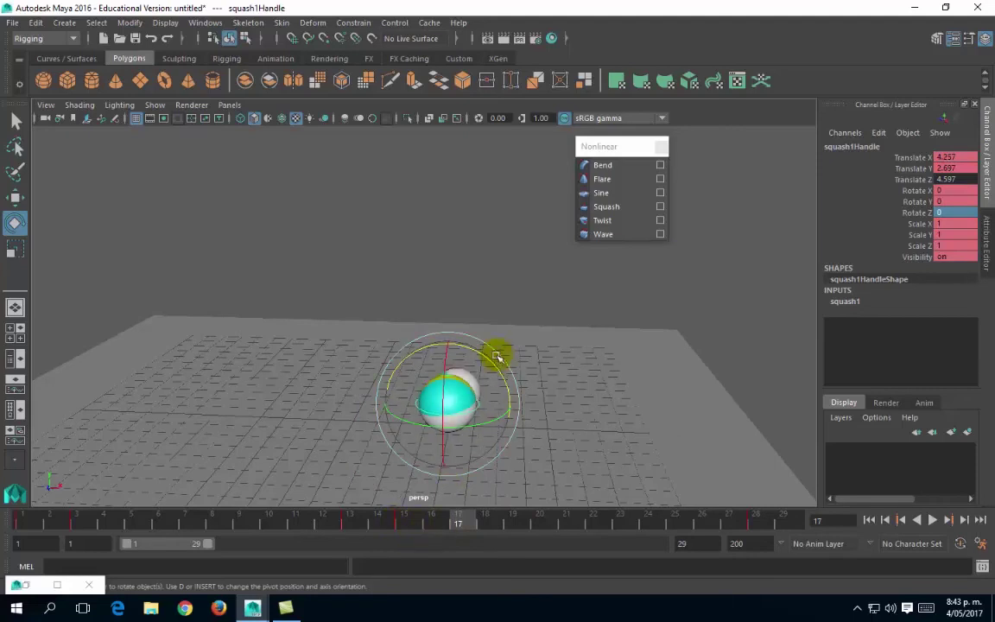
left_click_drag(491, 360, 508, 374)
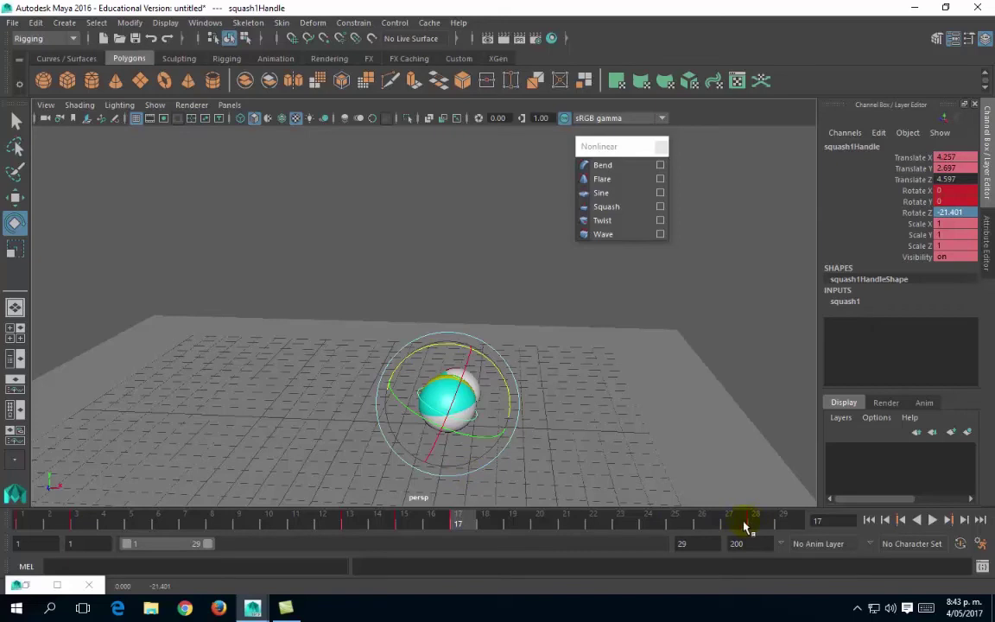
left_click(707, 524)
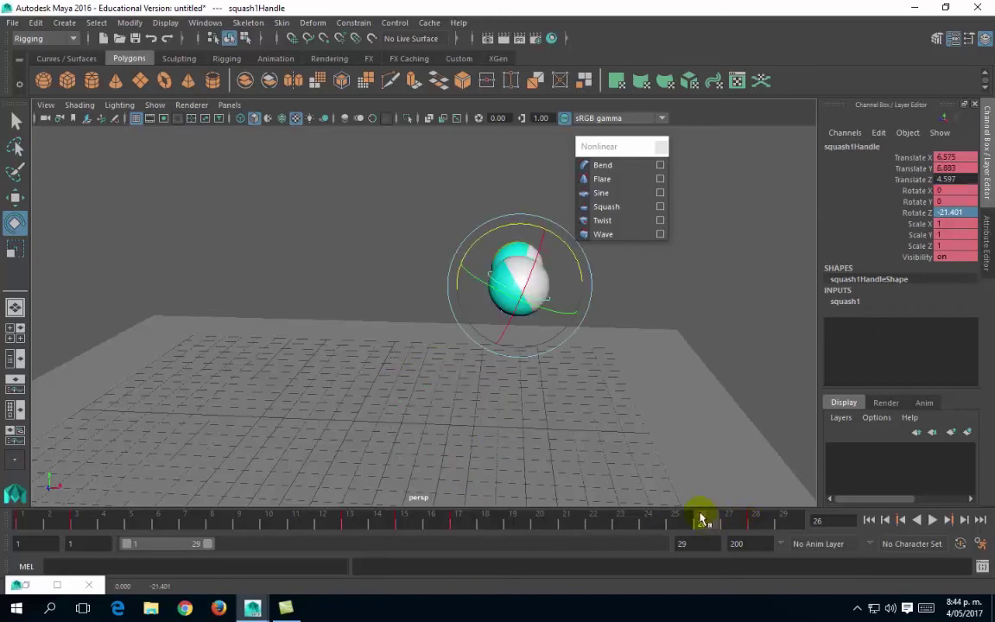
key("shift+e")
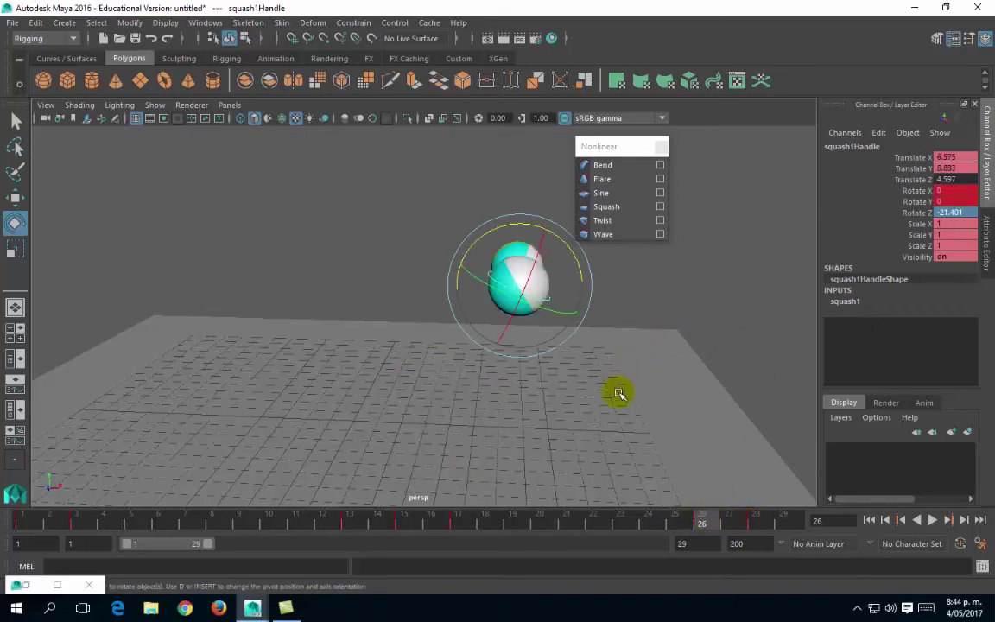
Step: Set the squash handle's Rotate Z to 0 on frame 28, play back the animation, and key the rotation at 0 on that frame
left_click(757, 523)
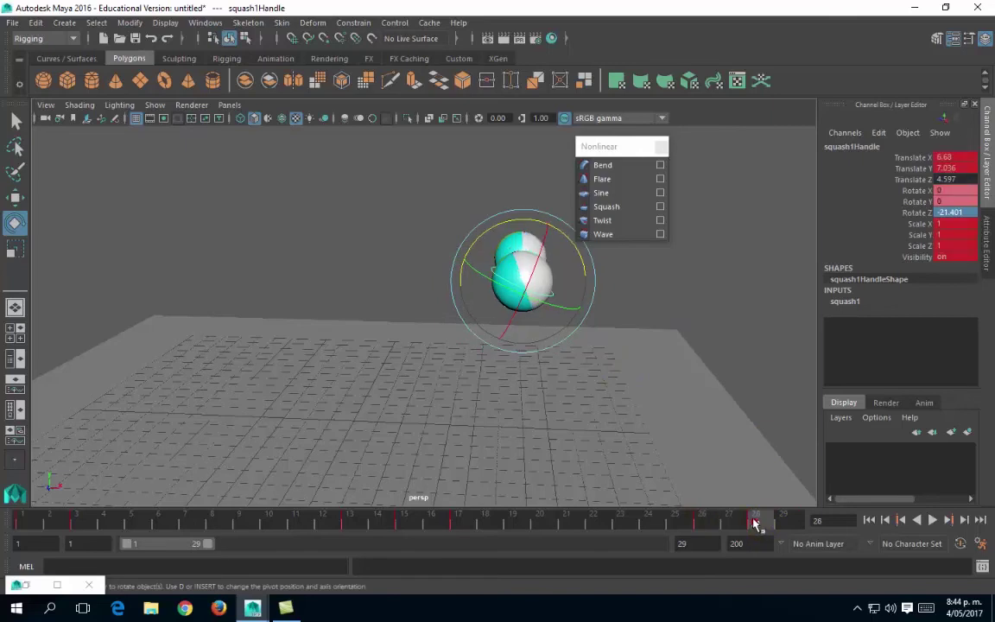
double_click(955, 213)
type("0")
key("Return")
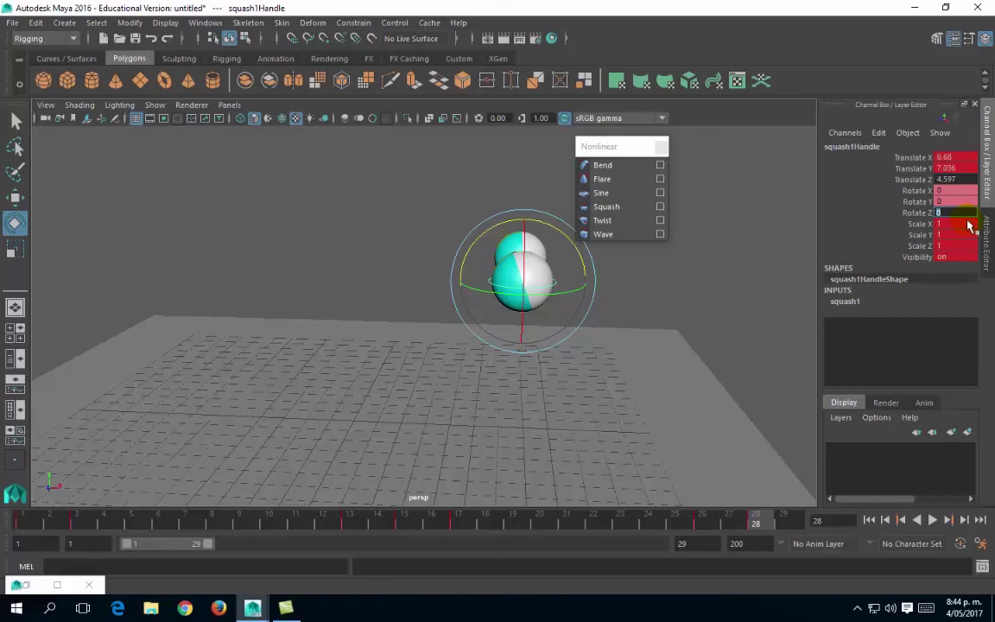
type("0")
key("Return")
key("alt+v")
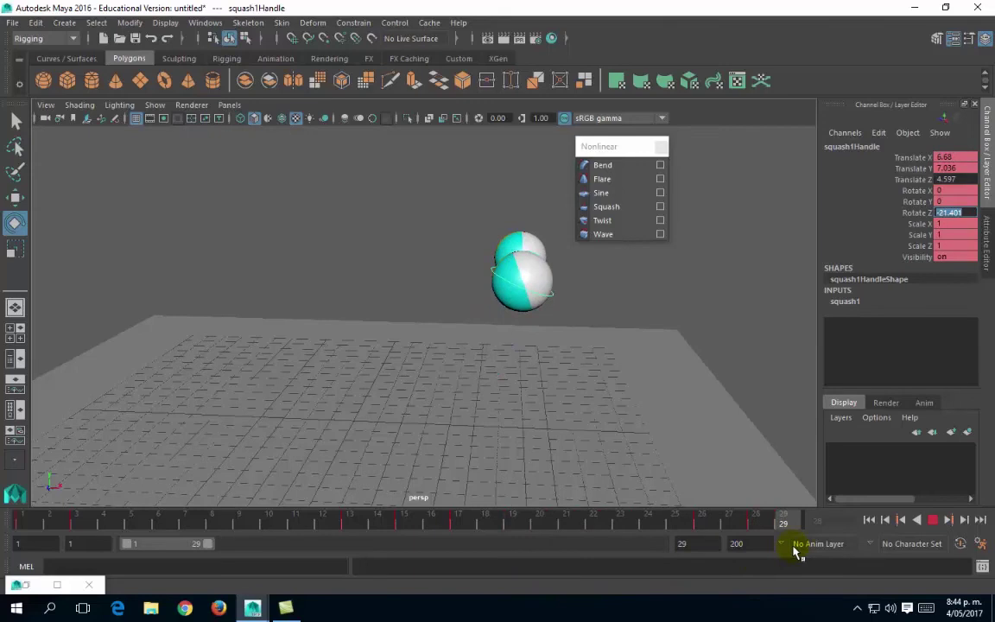
key("Escape")
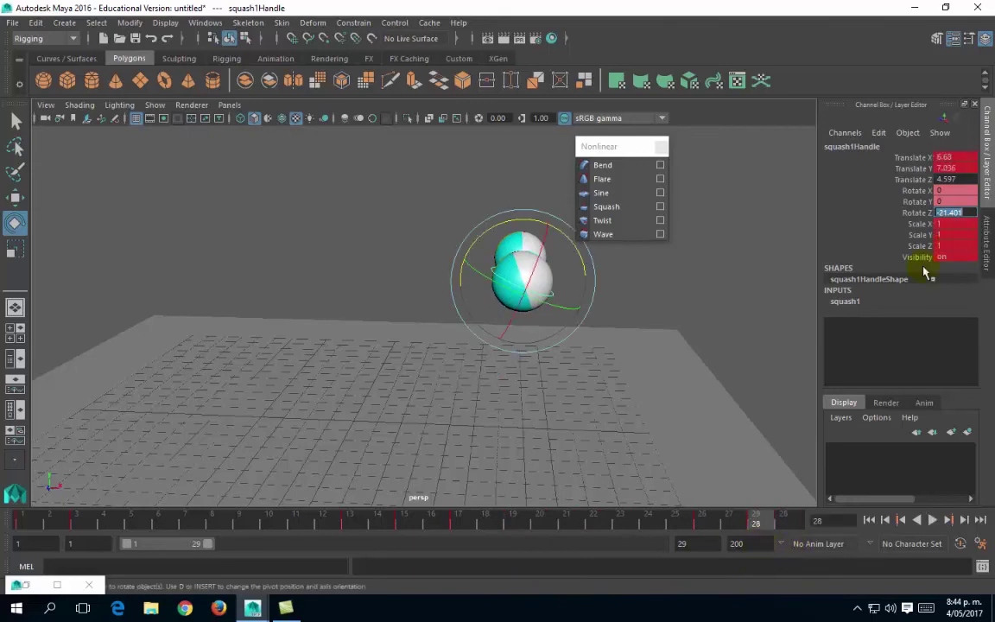
type("0")
key("Return")
middle_click_drag(444, 360, 390, 367, "alt")
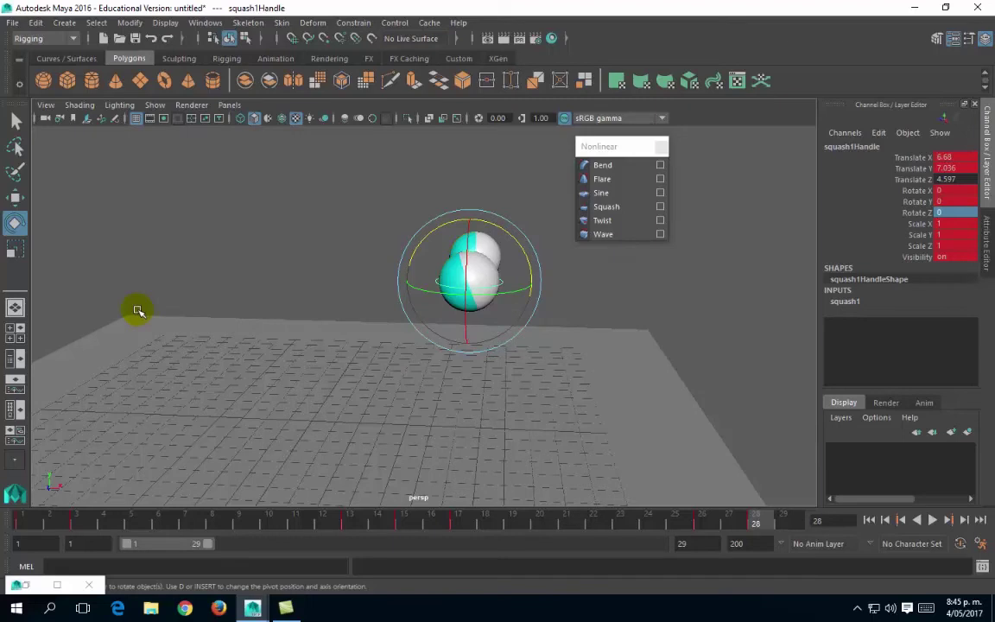
Step: Return to frame 1, test and undo a change to the squash1 Factor, and key the Factor at 0
left_click(21, 521)
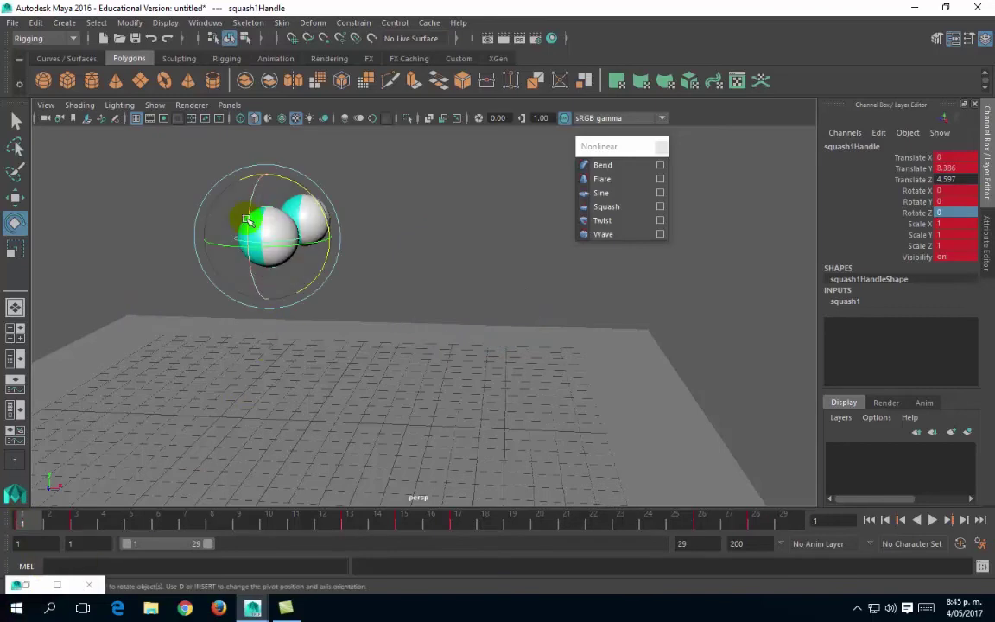
key("w")
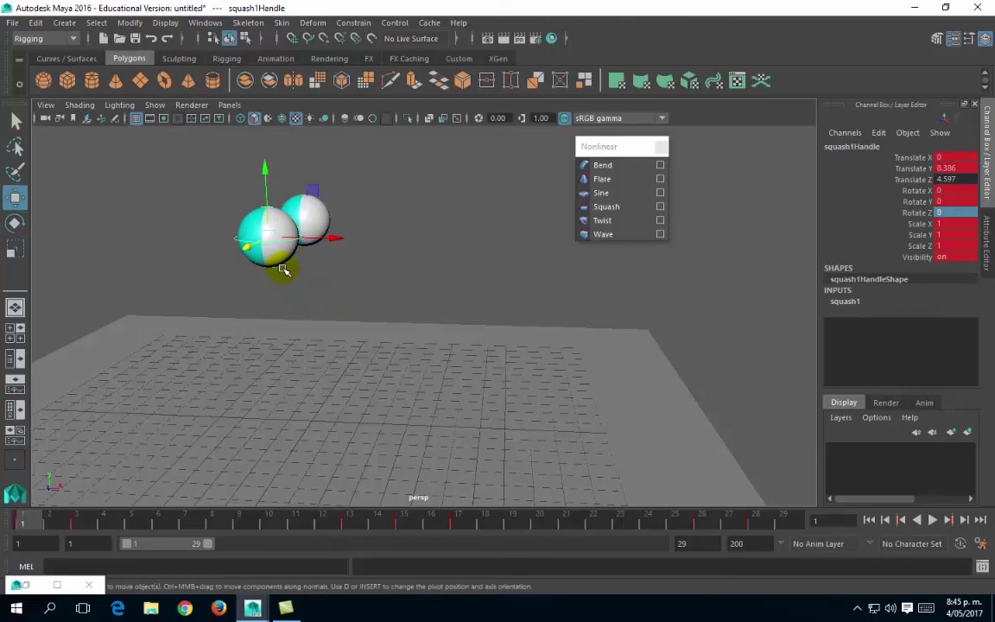
left_click(845, 302)
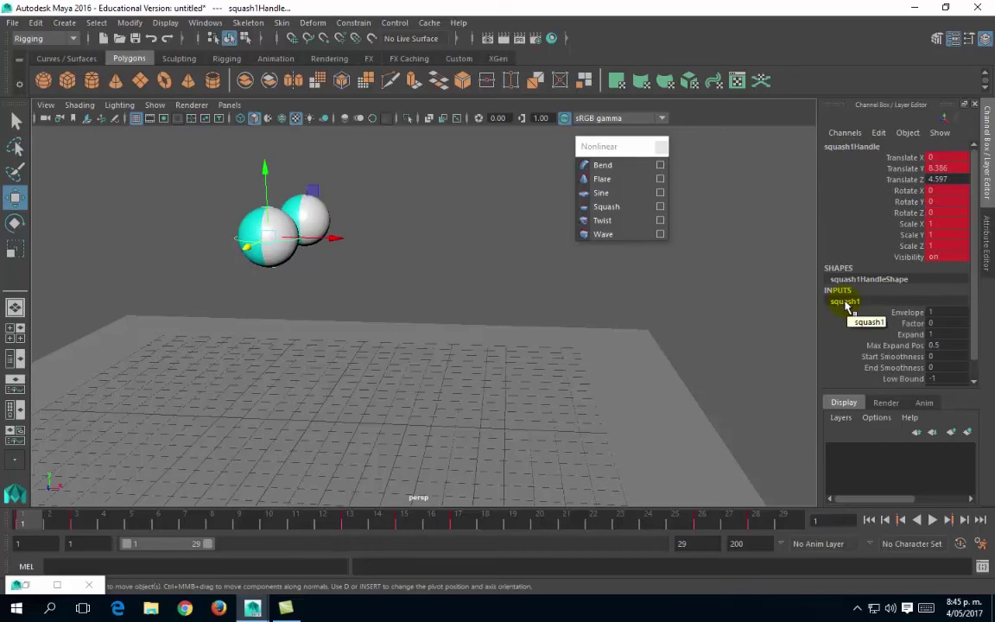
left_click(914, 326)
mouse_move(551, 317)
middle_mouse_down()
mouse_move(542, 318)
mouse_move(573, 329)
mouse_move(553, 326)
middle_mouse_up()
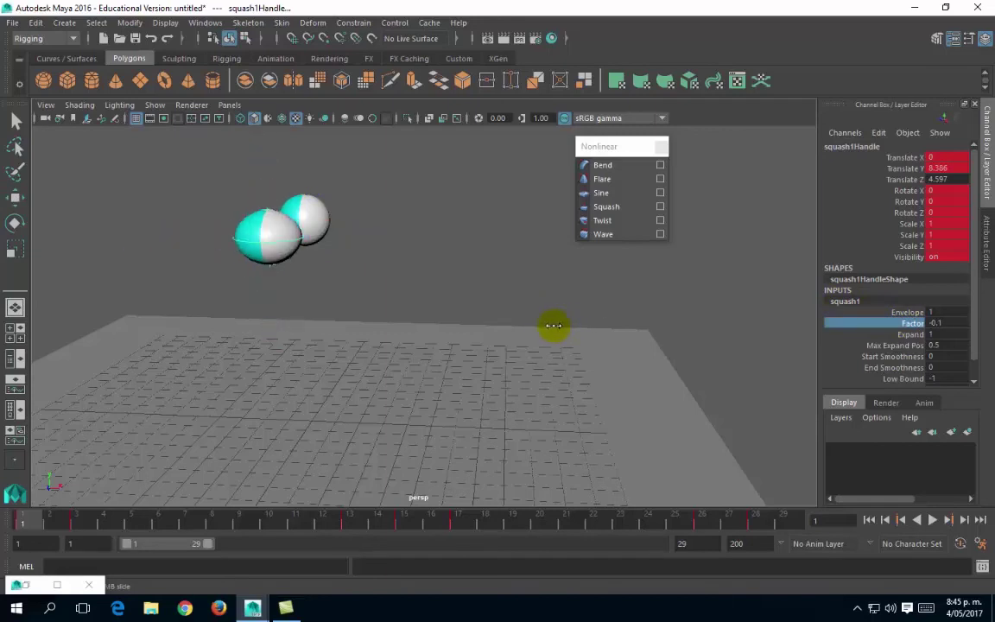
key("ctrl+z")
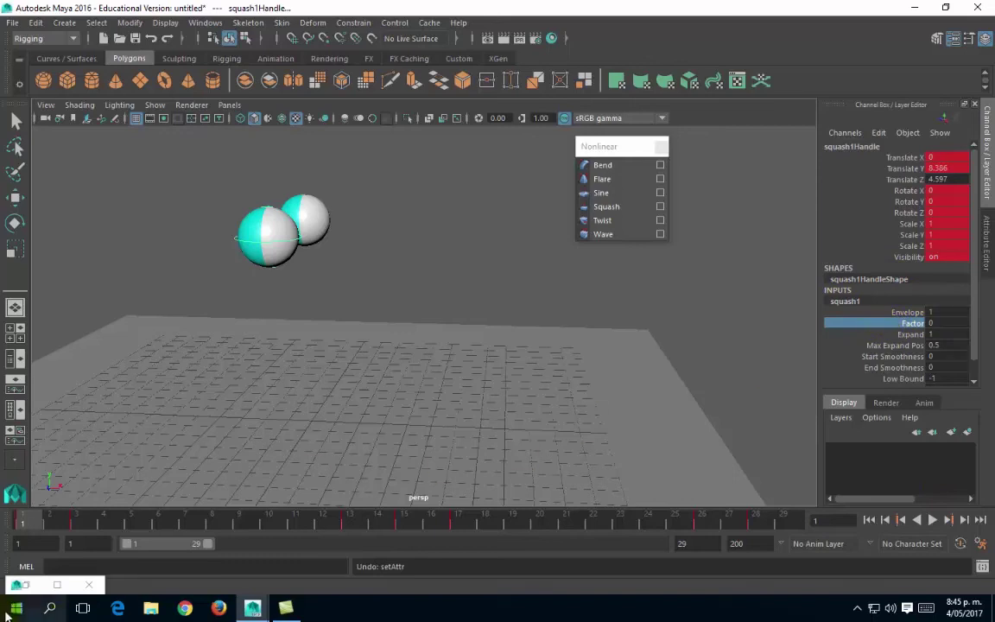
right_click(892, 327)
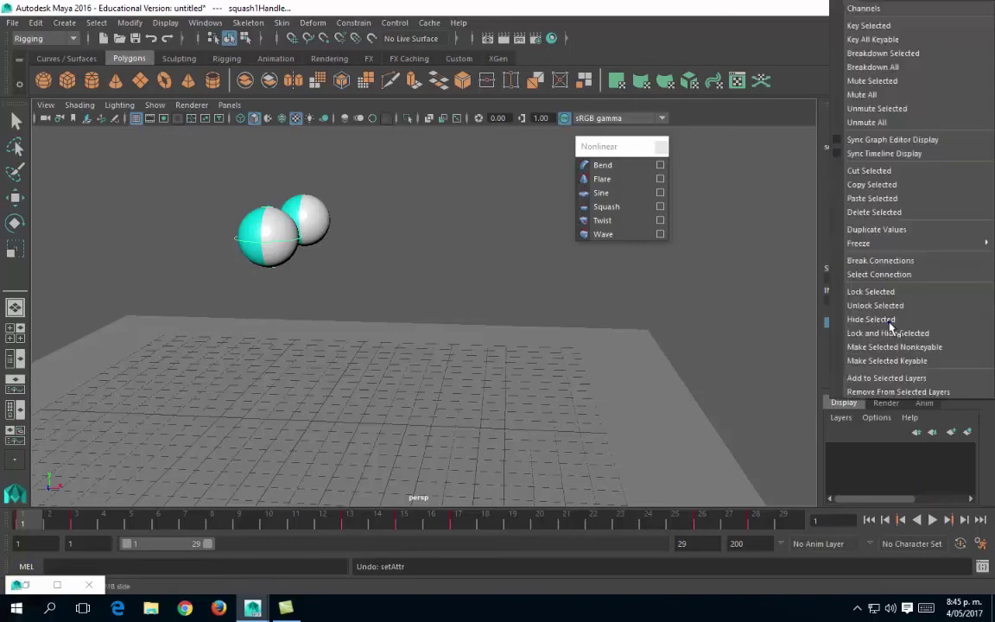
left_click(873, 40)
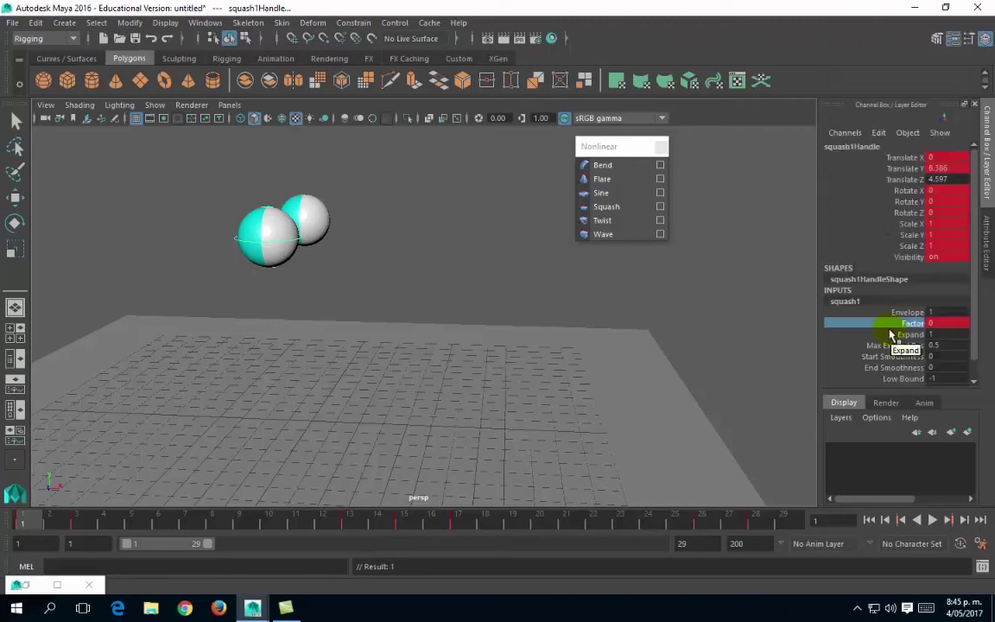
Step: Go to frame 3, try stretching the front ball with squash1 Factor values of 0.7 and 0.2, and set the Factor to 0.1
left_click(82, 518)
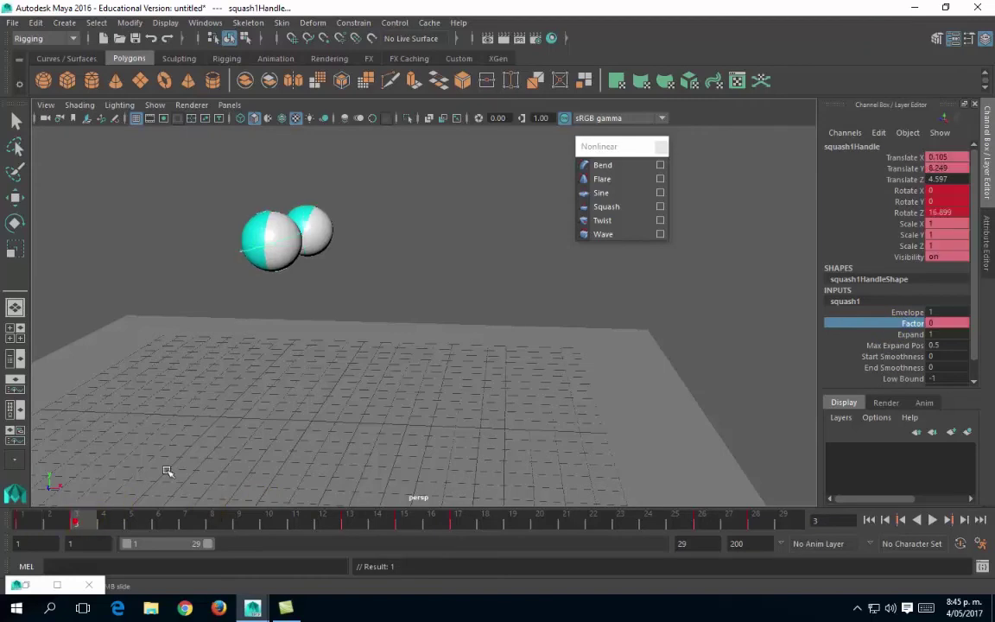
left_click(284, 259)
key("w")
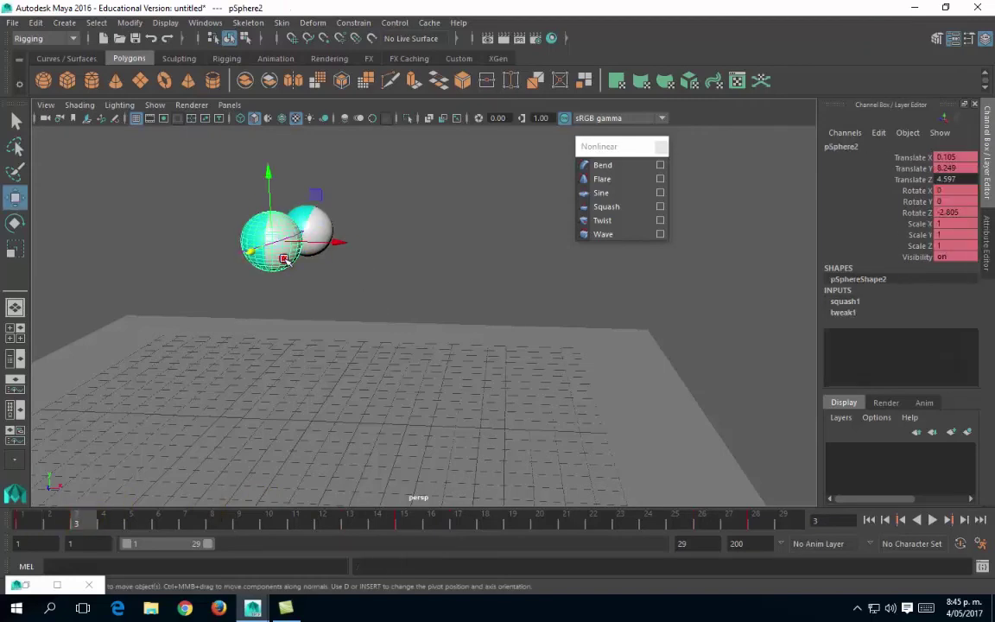
key("ctrl+z")
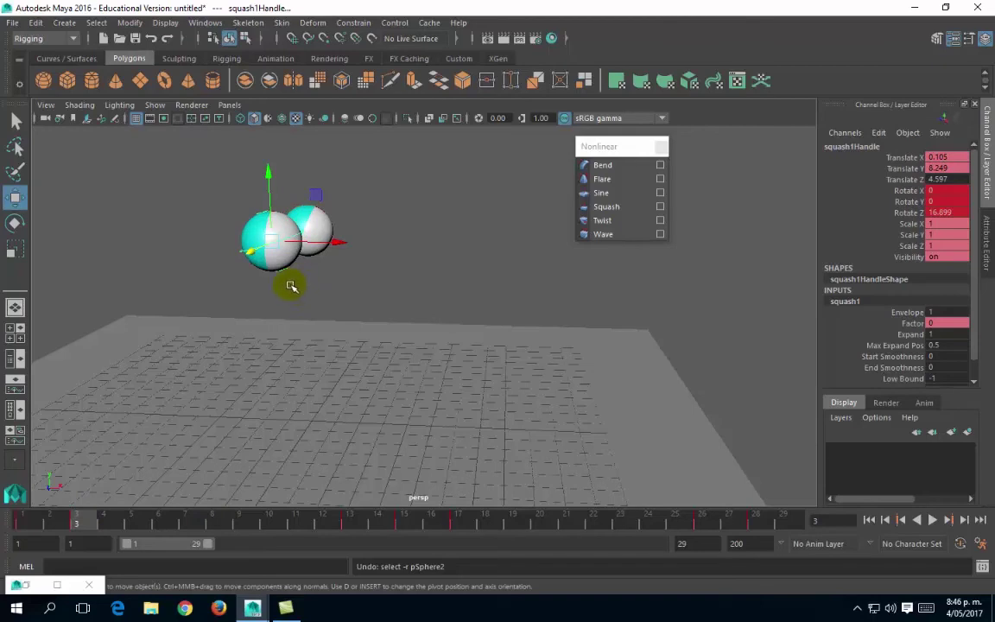
left_click(912, 323)
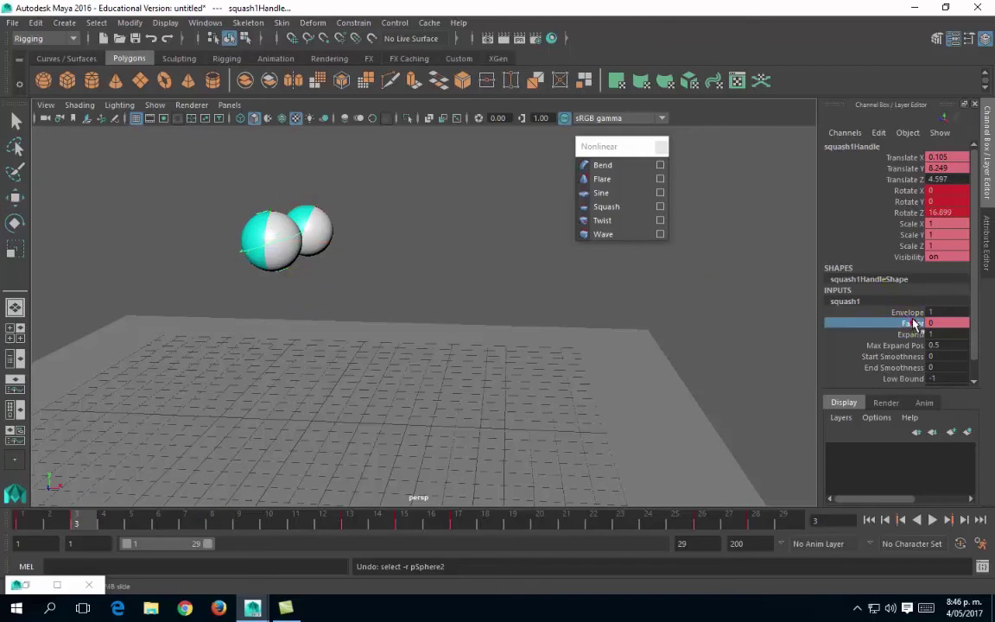
mouse_move(495, 386)
middle_mouse_down()
mouse_move(488, 373)
mouse_move(485, 386)
mouse_move(501, 386)
middle_mouse_up()
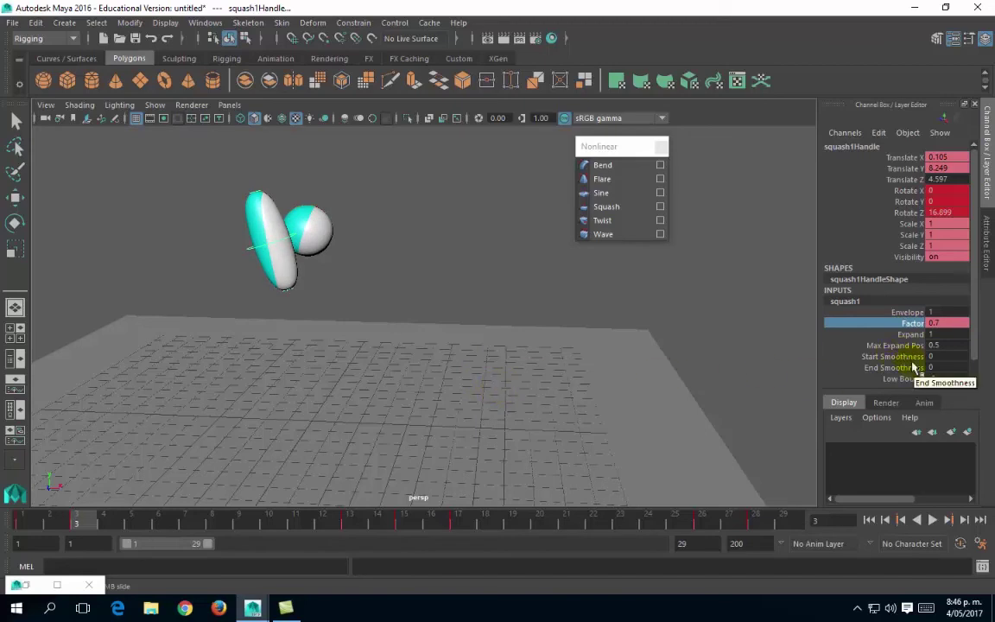
middle_click_drag(942, 325, 812, 313)
left_click(943, 323)
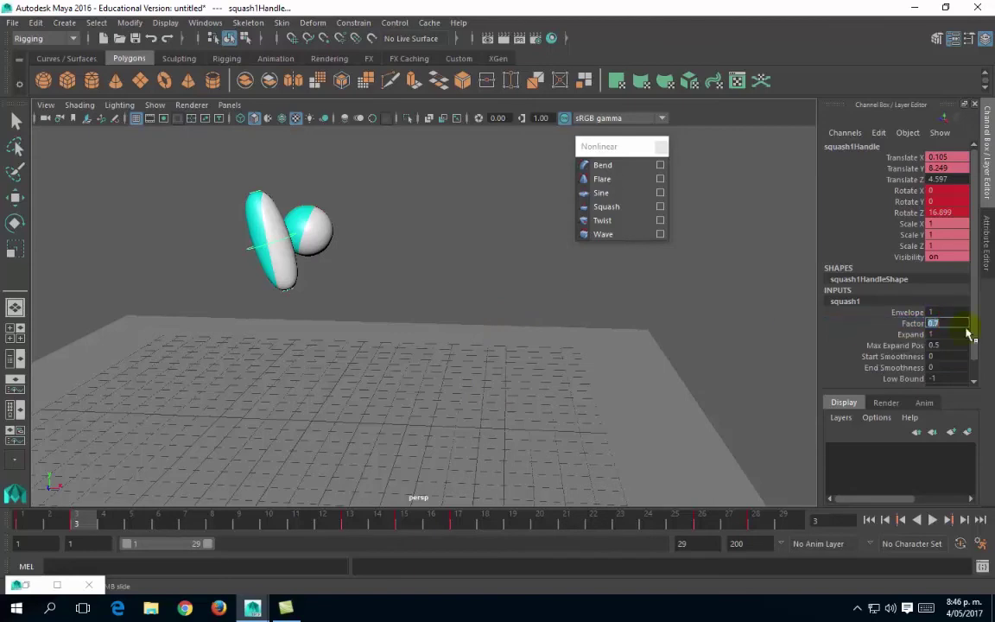
key("Return")
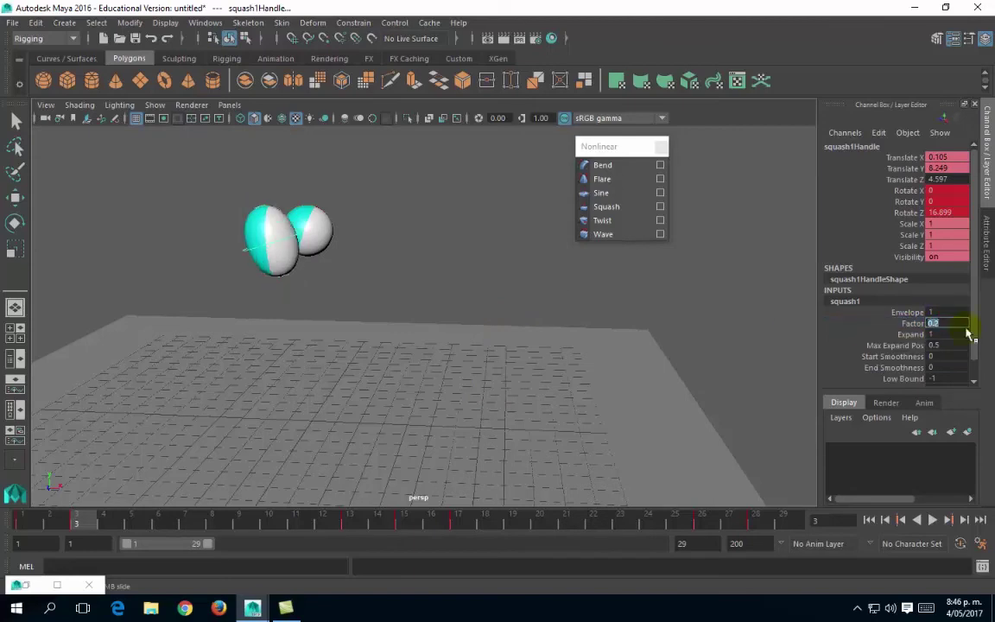
left_click(954, 323)
key("BackSpace")
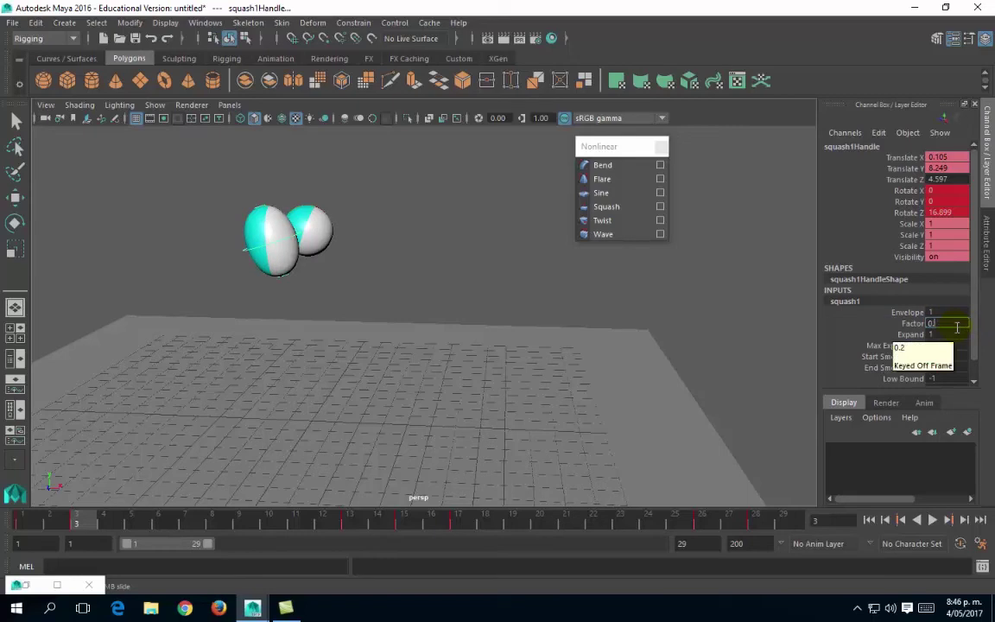
type("1")
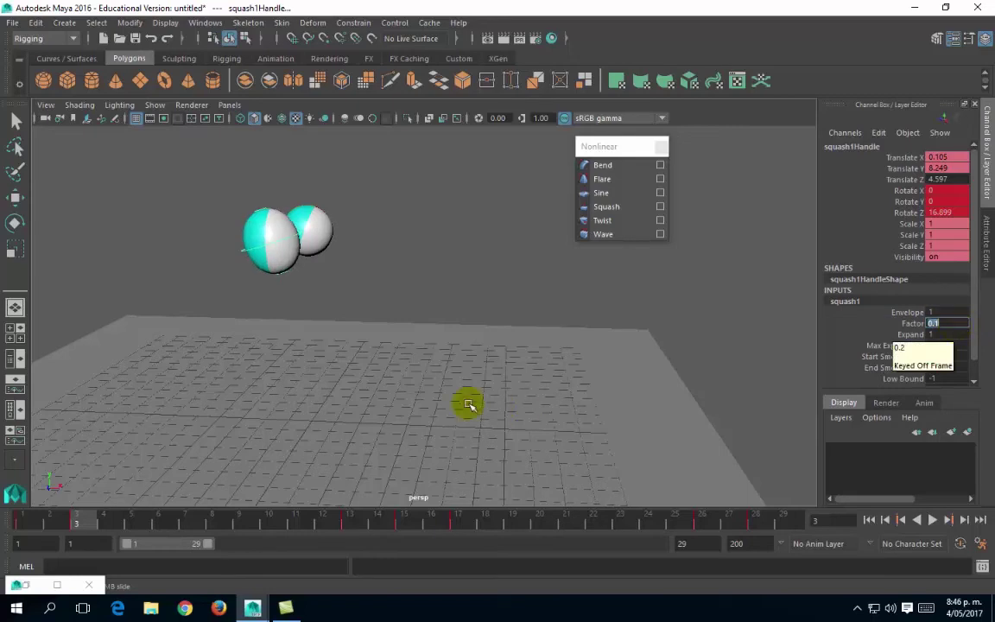
Step: Confirm the squash1 Factor of 0.1 and key it on frame 3
key("Return")
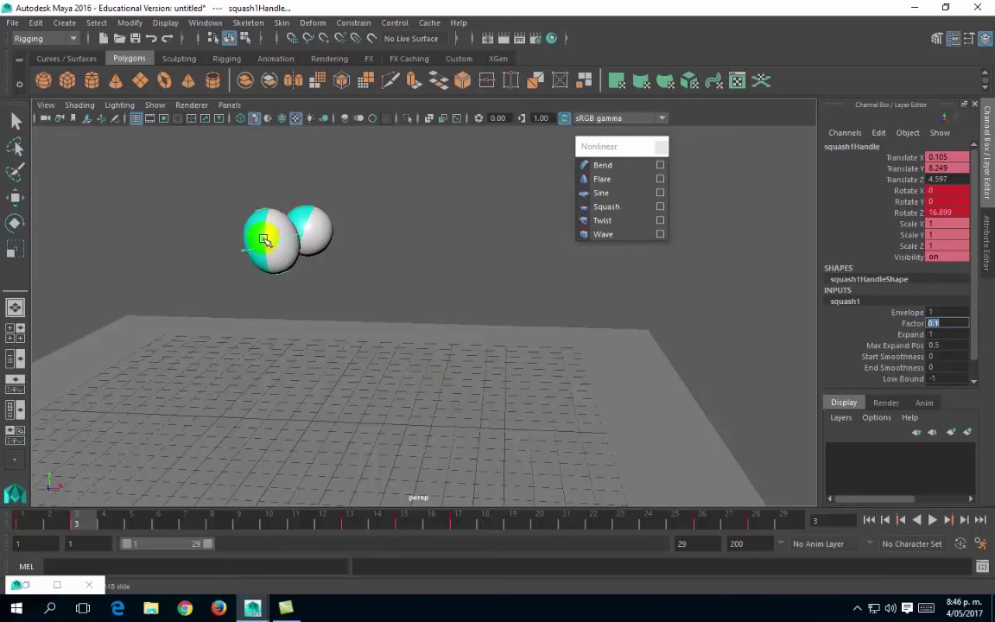
left_click(914, 324)
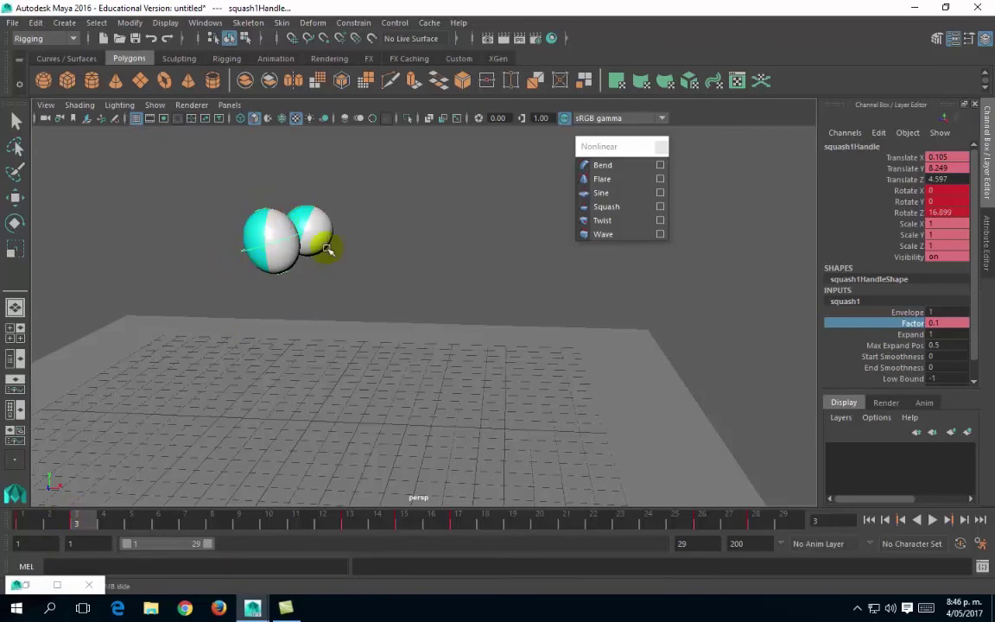
right_click(890, 325)
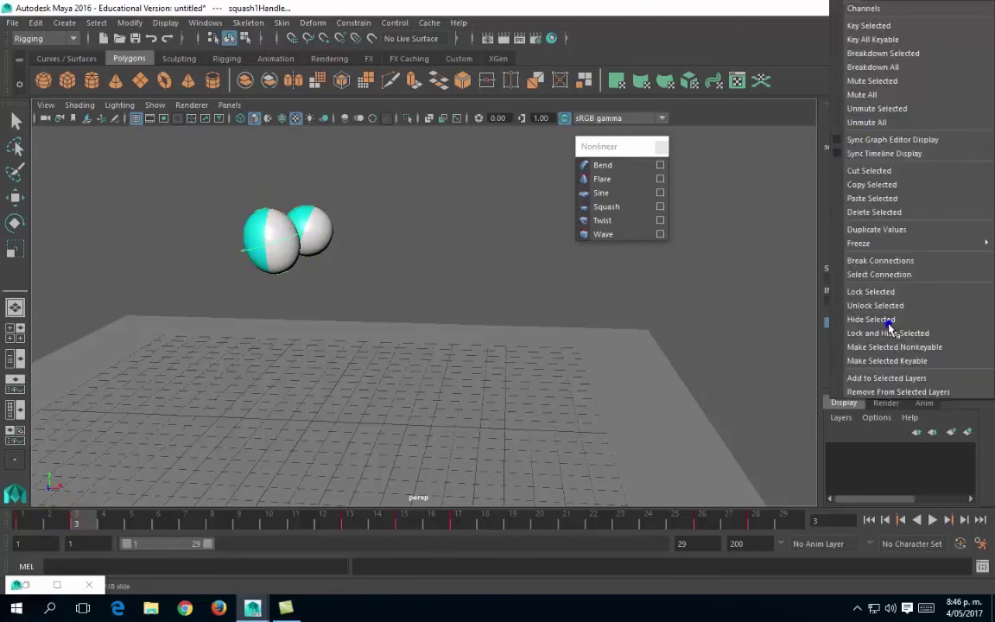
left_click(866, 25)
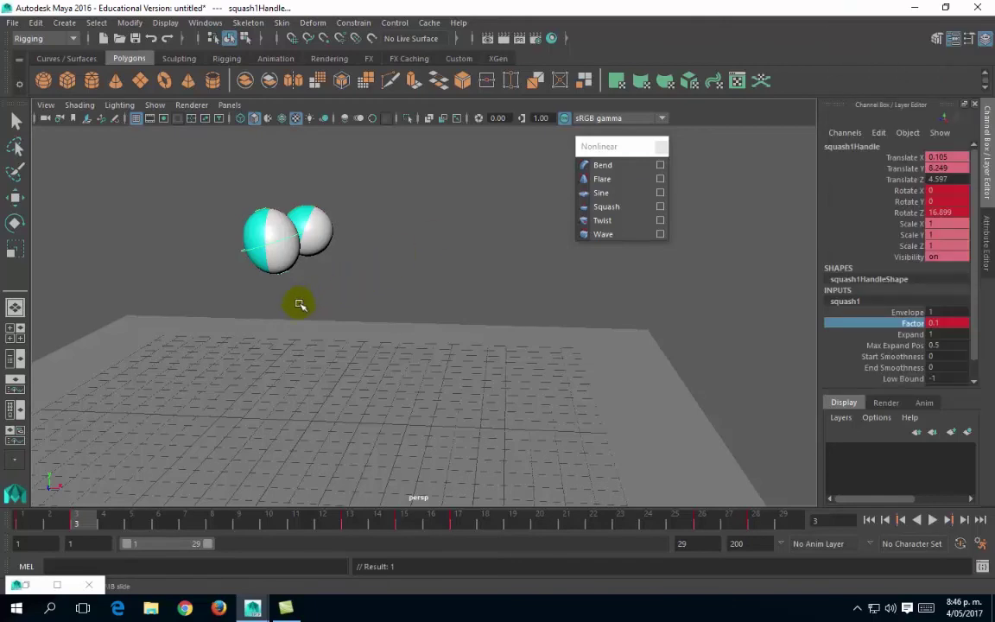
Step: Compare the front ball's shape and position between frames 3 and 13
left_click(346, 519)
left_click(78, 522)
left_click(350, 523)
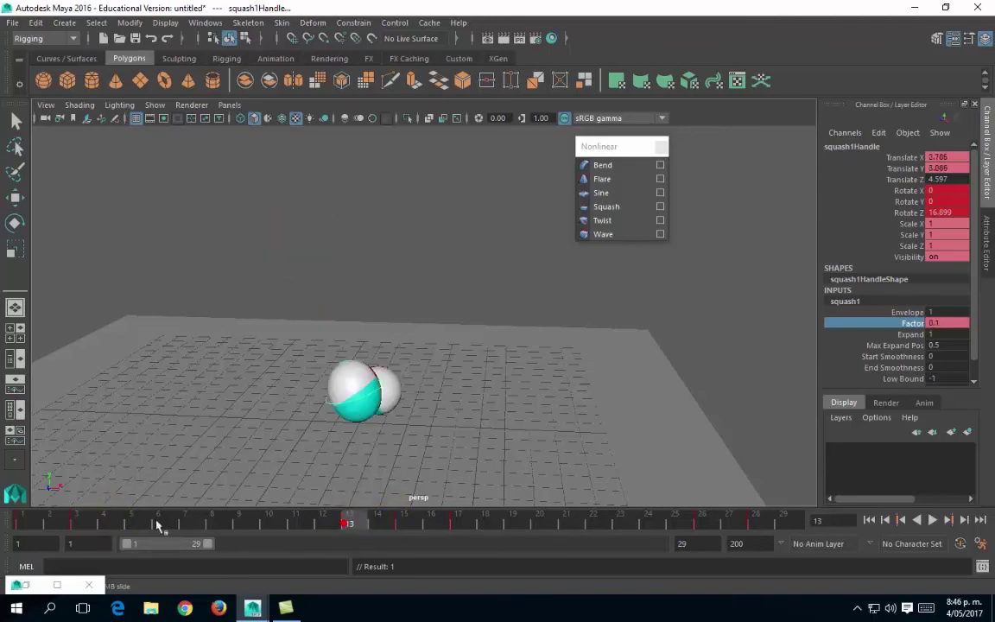
left_click(76, 523)
left_click(347, 520)
left_click(76, 523)
Step: Go to frame 8, try a squash1 Factor of 0.3, settle on 0.5, and key the Factor there
left_click(214, 523)
left_click(221, 524)
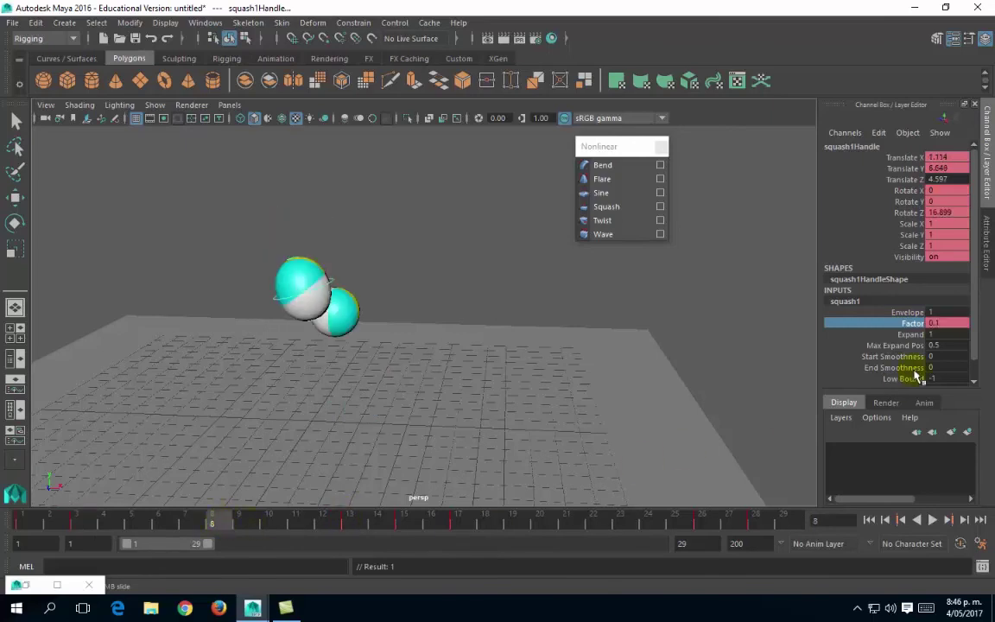
double_click(949, 324)
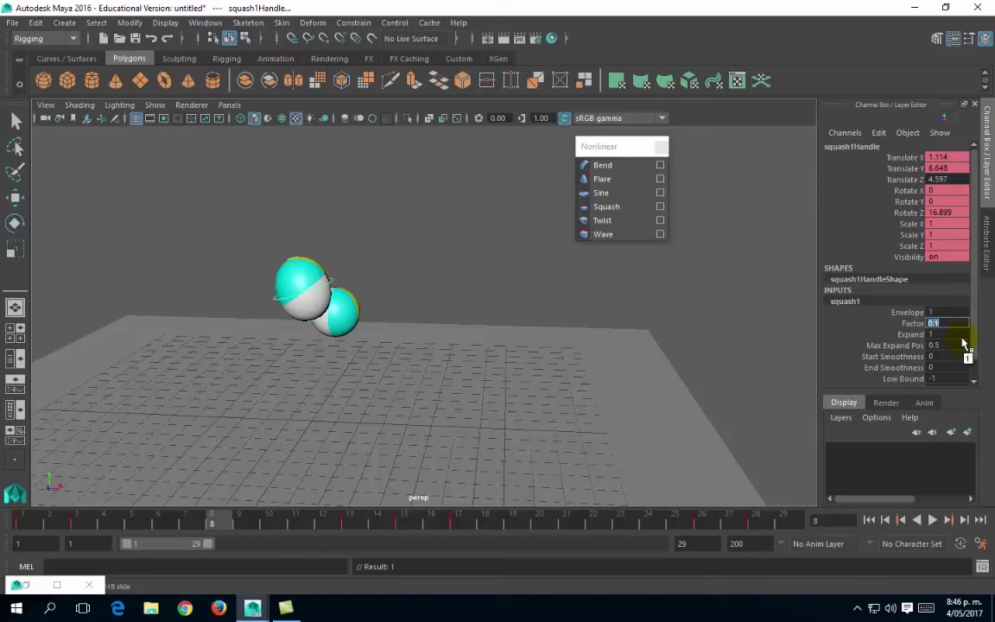
type("0.3")
key("Return")
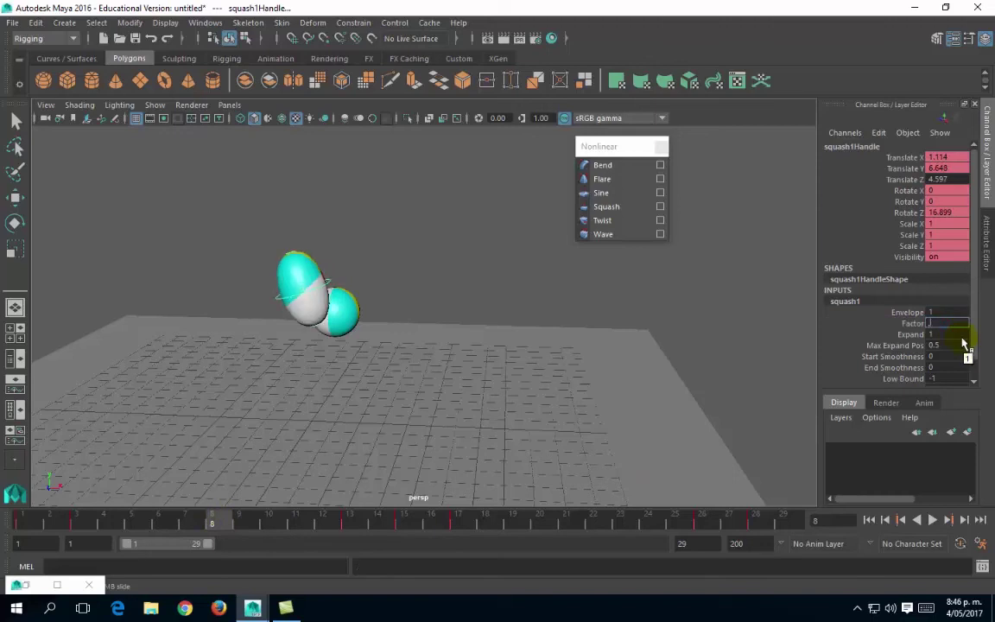
key("Return")
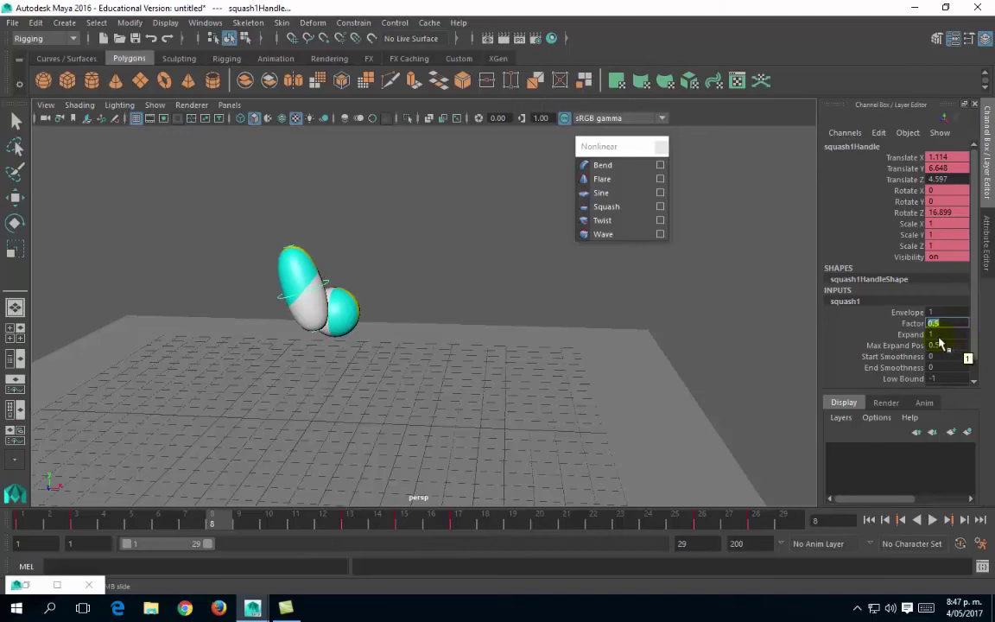
left_click(913, 324)
right_click(912, 328)
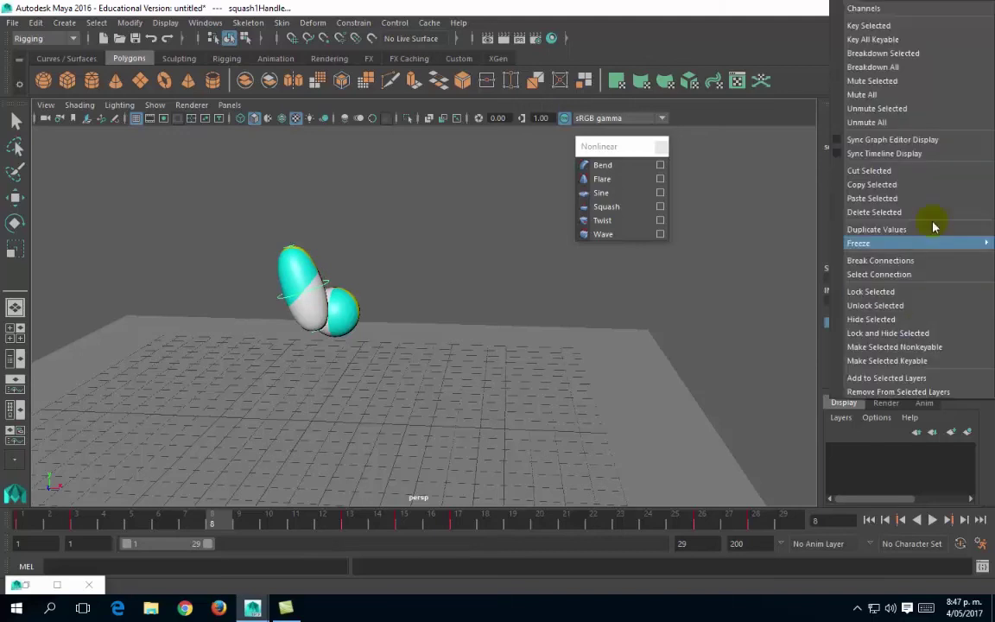
left_click(879, 26)
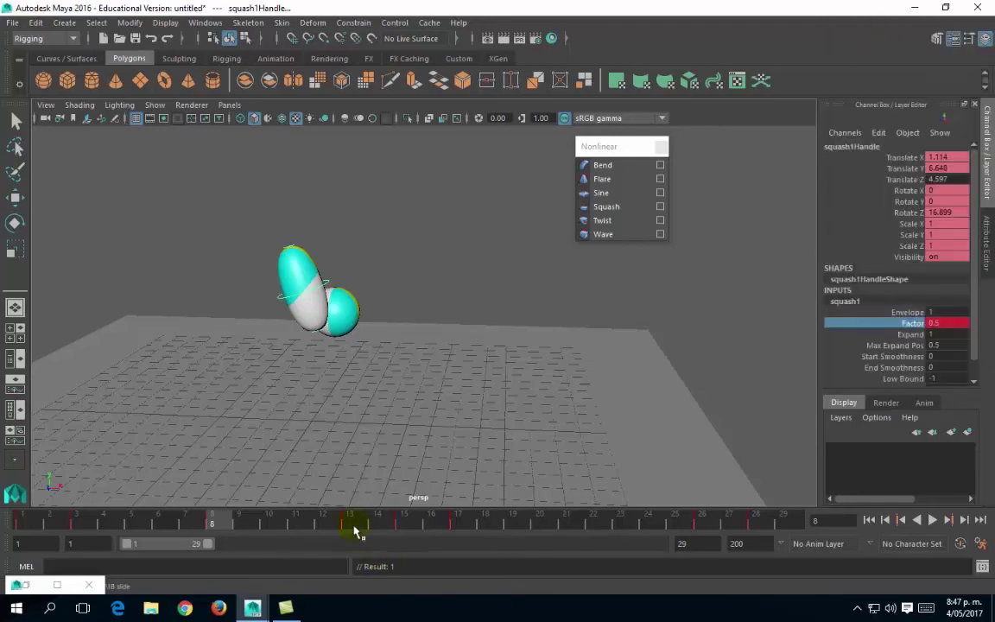
Step: Compare frames 3 and 13, set the squash1 Factor to 0.1 on frame 13, and key it
left_click(354, 520)
left_click_drag(350, 523, 76, 522)
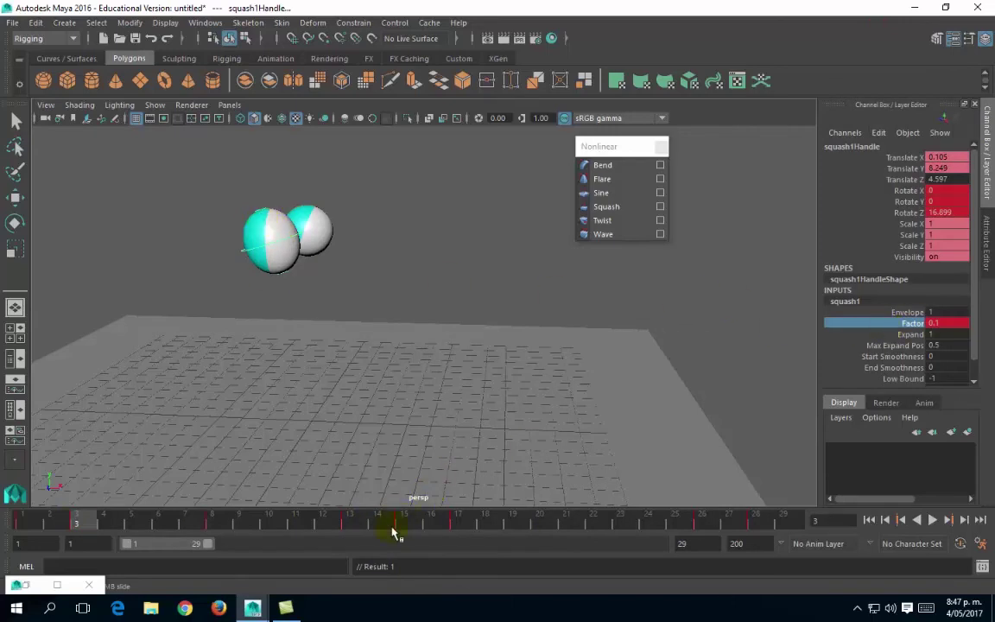
left_click(350, 523)
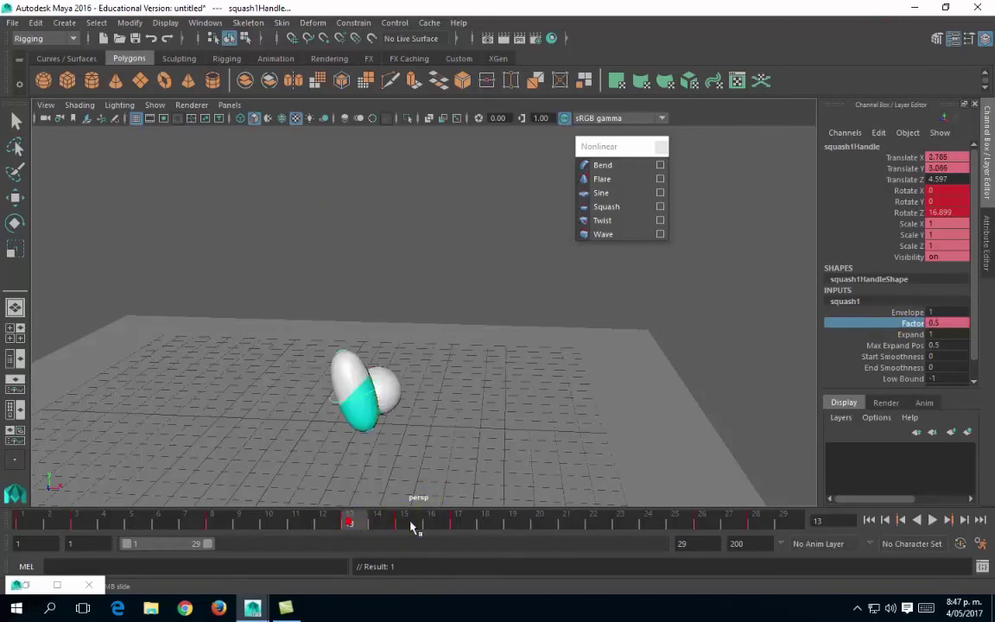
double_click(947, 324)
type(".1")
key("Return")
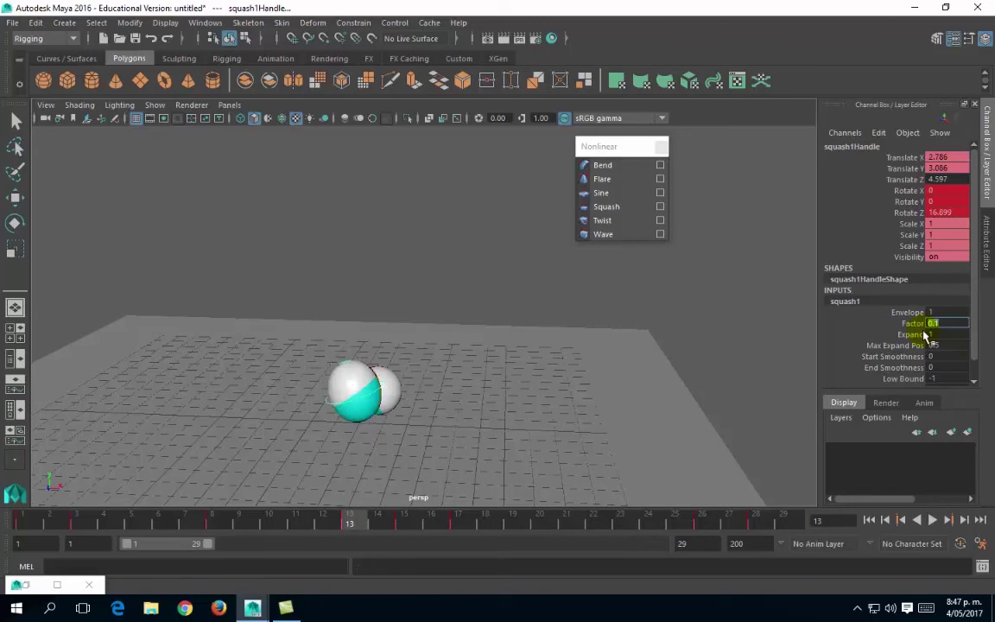
left_click(907, 323)
right_click(905, 322)
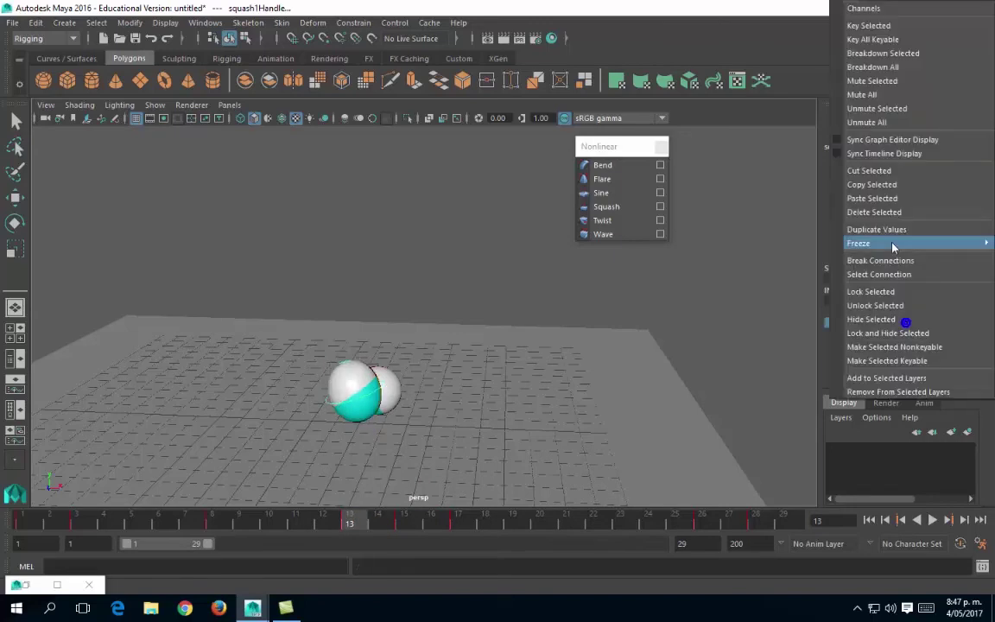
left_click(868, 25)
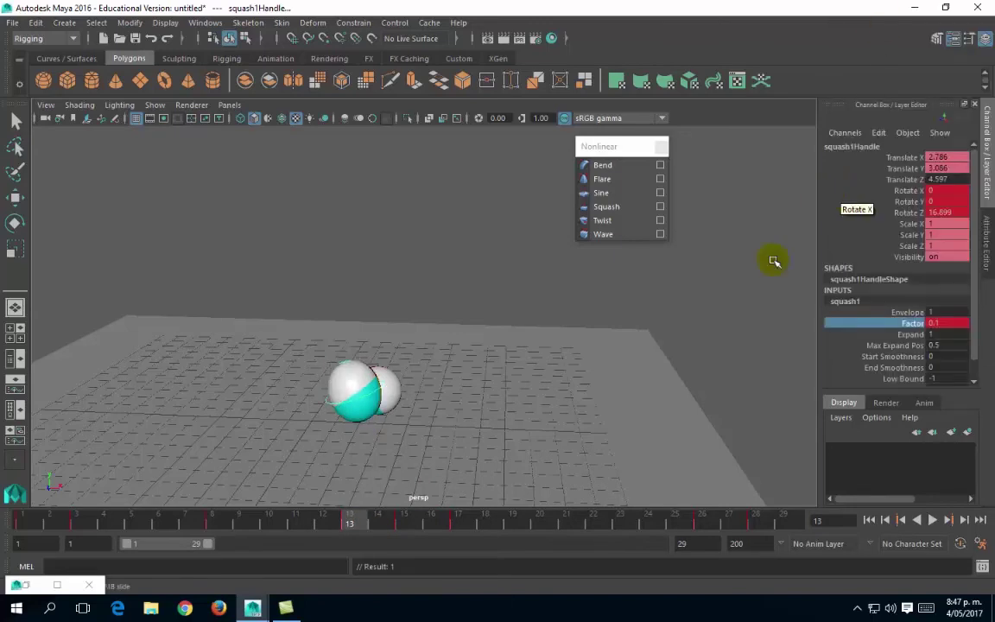
Step: Flatten the front ball on frame 15 with a squash1 Factor of -0.3, and key the Factor
left_click(402, 525)
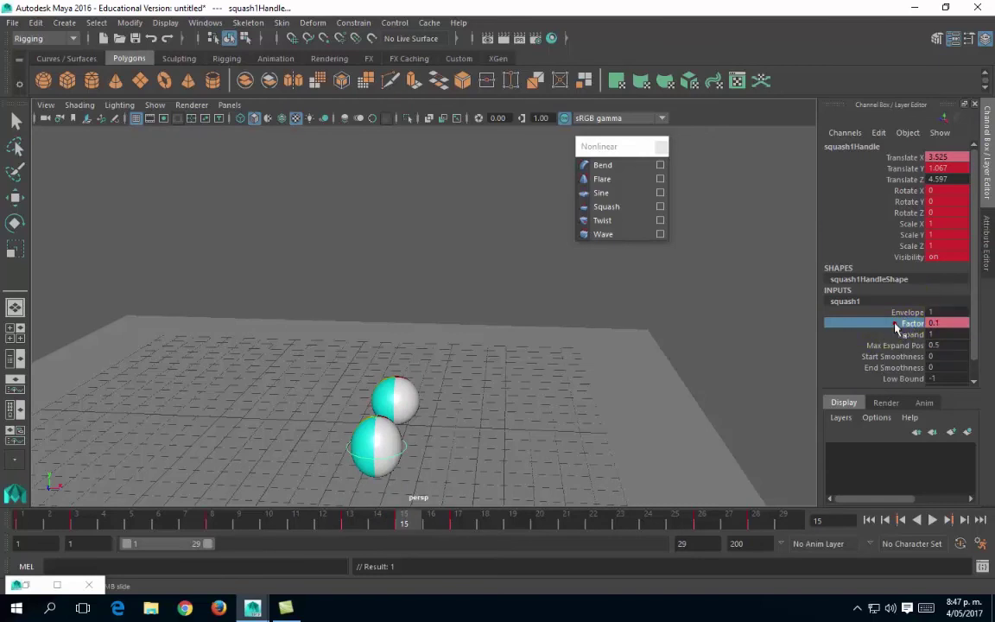
middle_click_drag(713, 355, 710, 356)
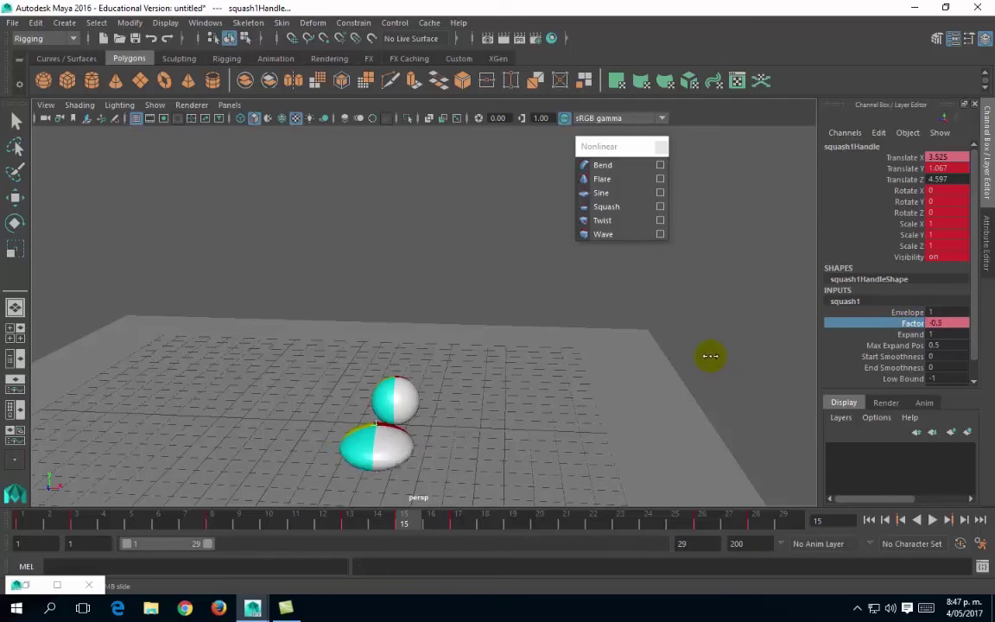
key("ctrl+z")
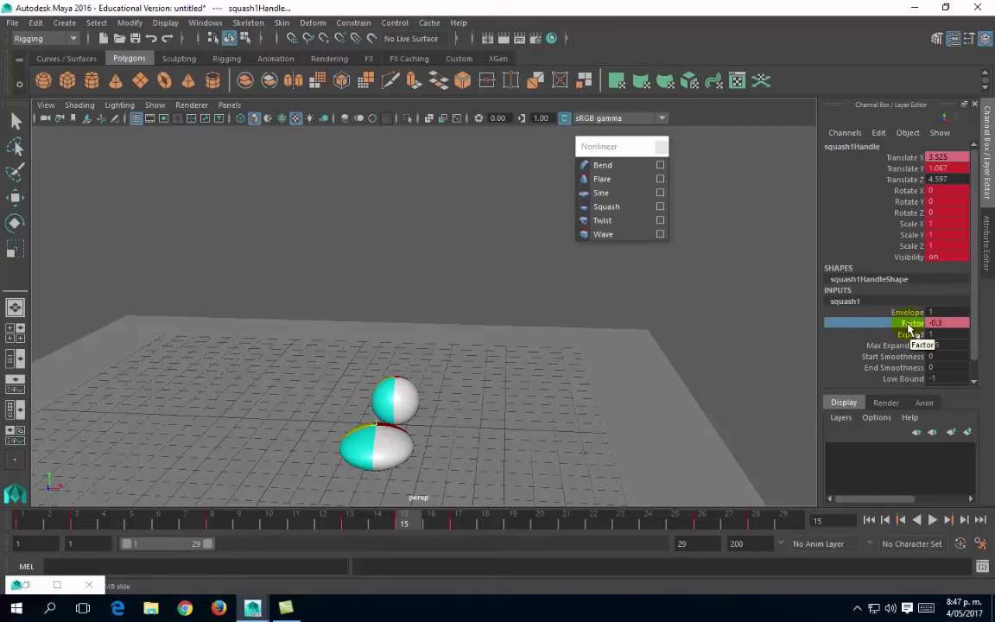
right_click(908, 329)
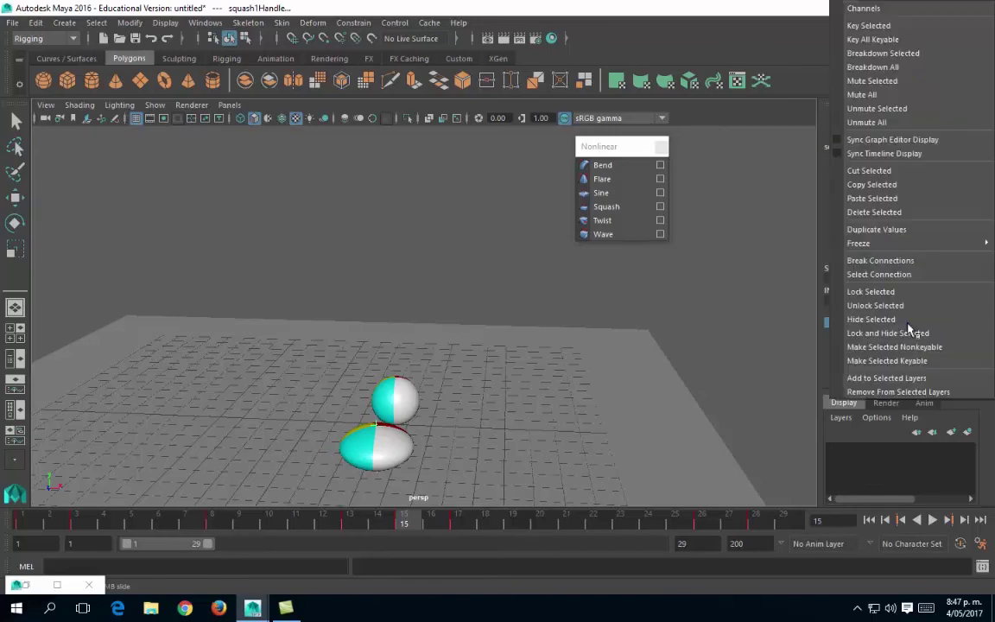
left_click(870, 26)
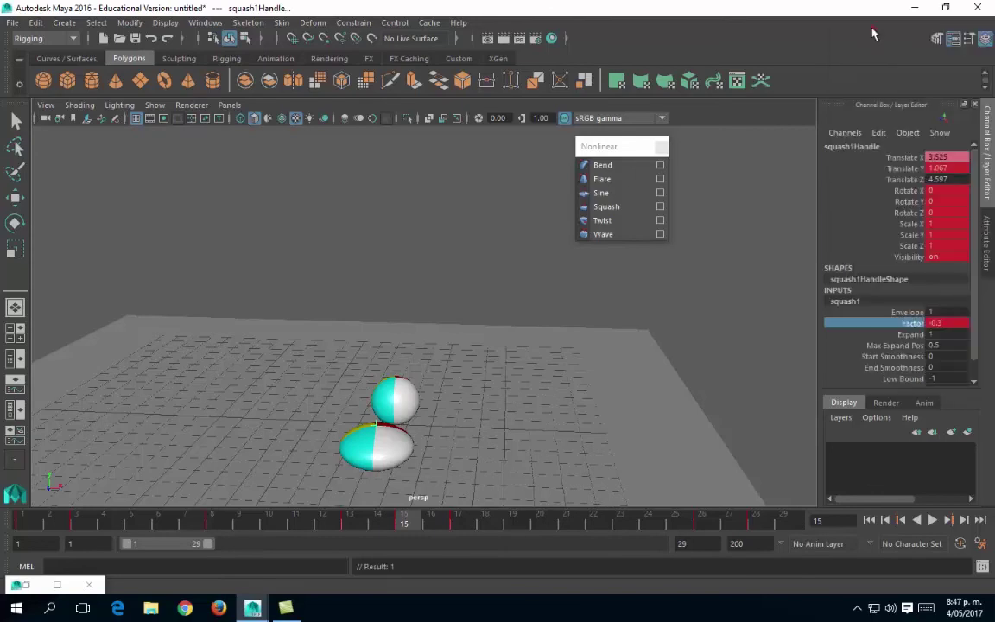
Step: Play back the animation from frame 1 to check the stretch and squash up to the ground contact
left_click(20, 522)
key("alt+v")
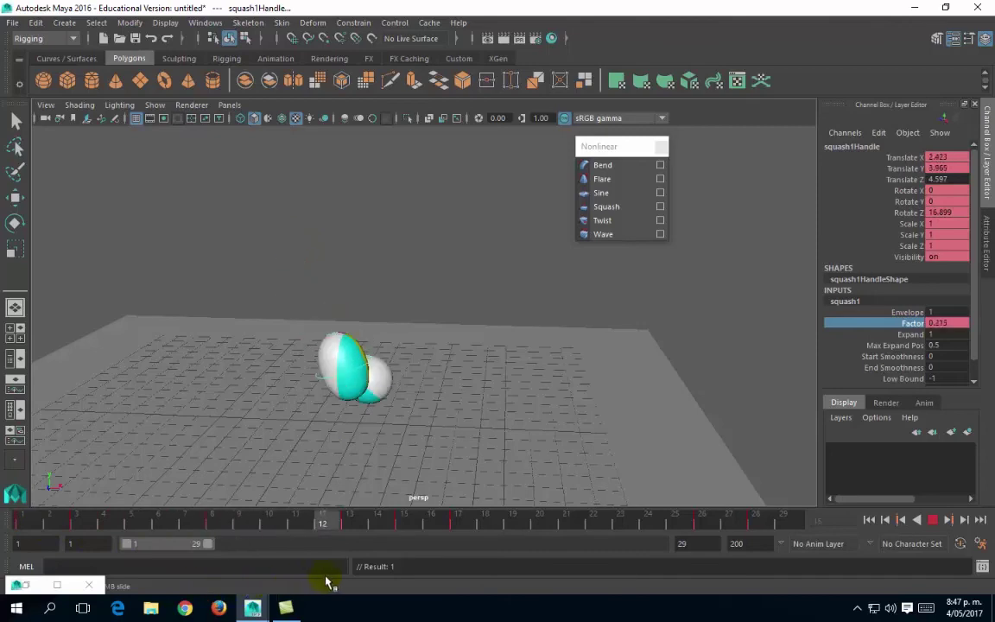
left_click_drag(436, 560, 400, 560)
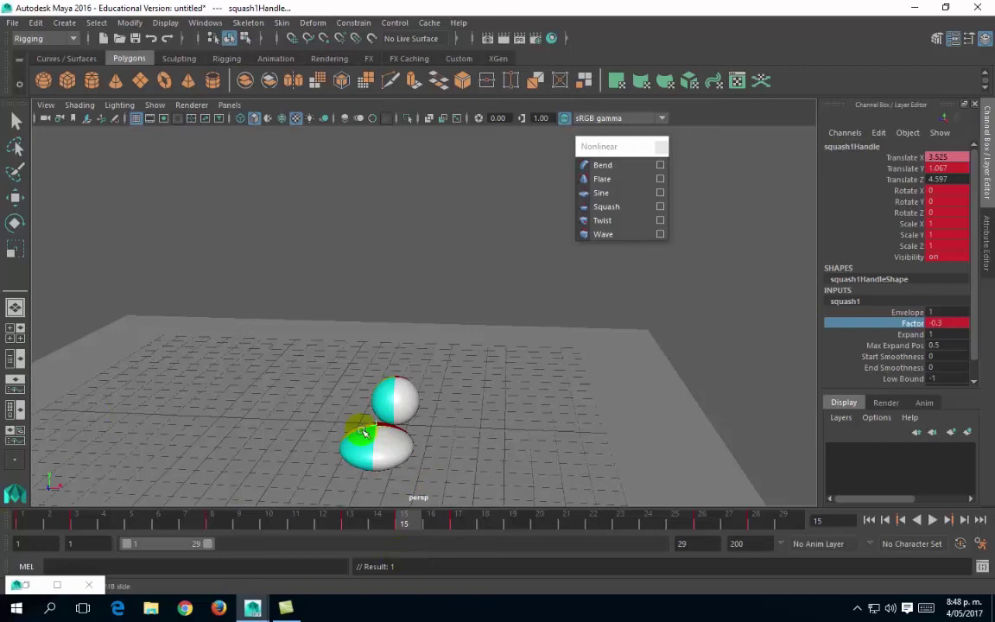
Step: Go to frame 17, set the squash1 Factor to 0.1, and key it
left_click(456, 522)
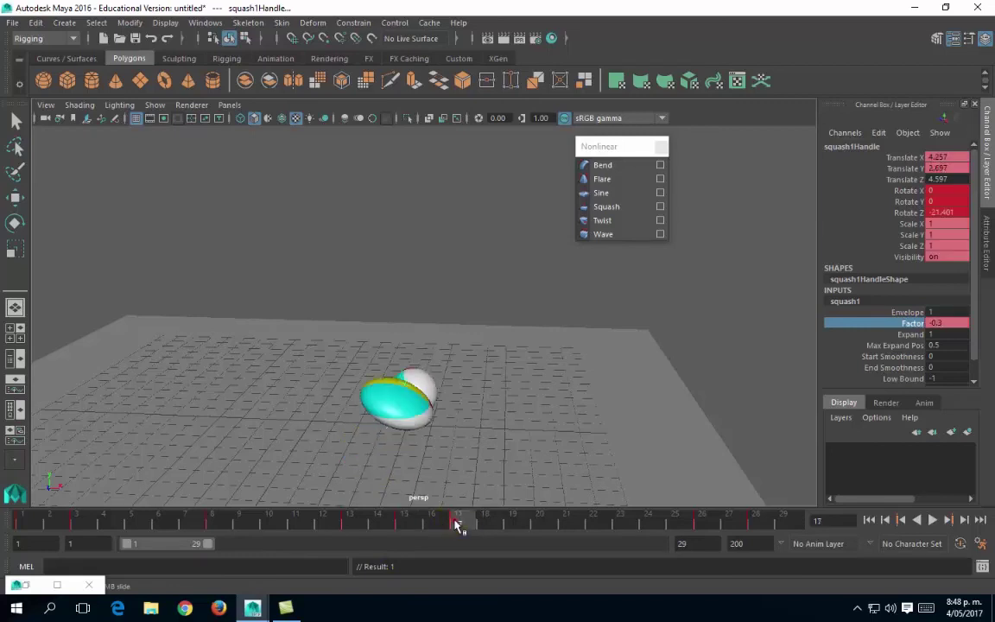
double_click(946, 327)
type("0.1")
key("Return")
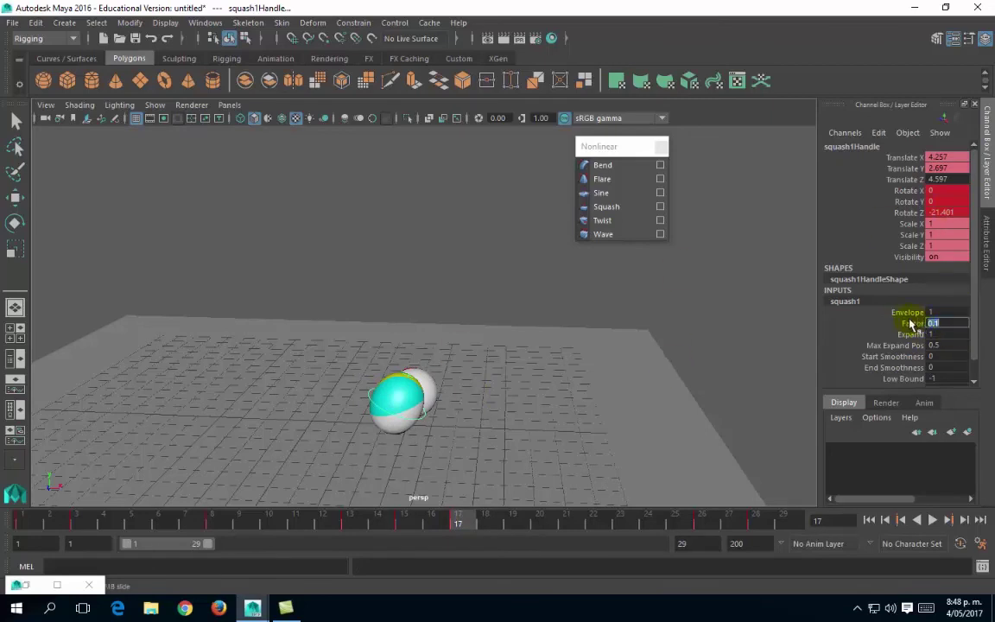
left_click(911, 327)
right_click(910, 327)
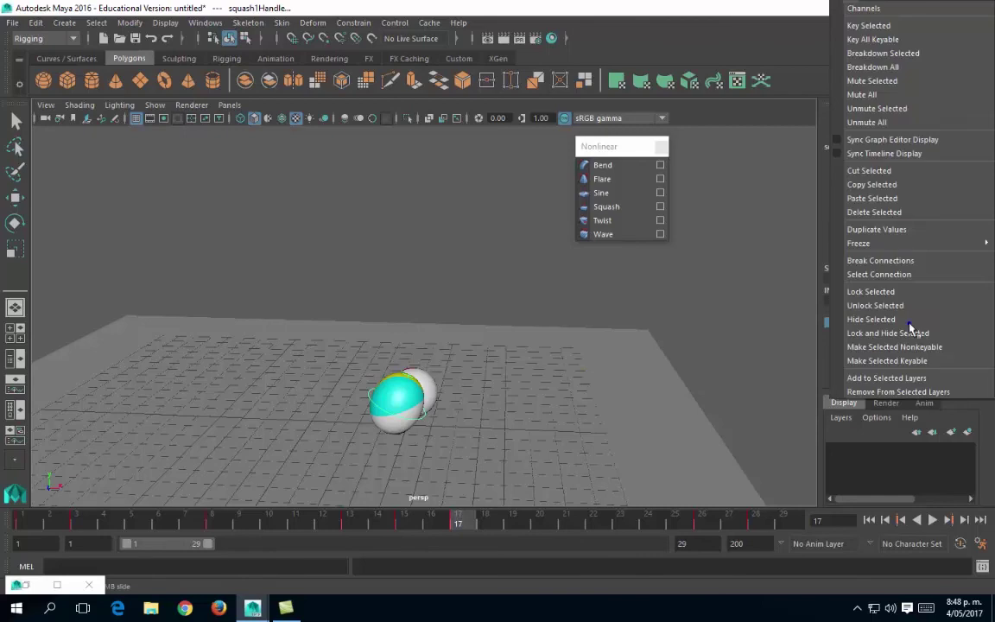
left_click(859, 25)
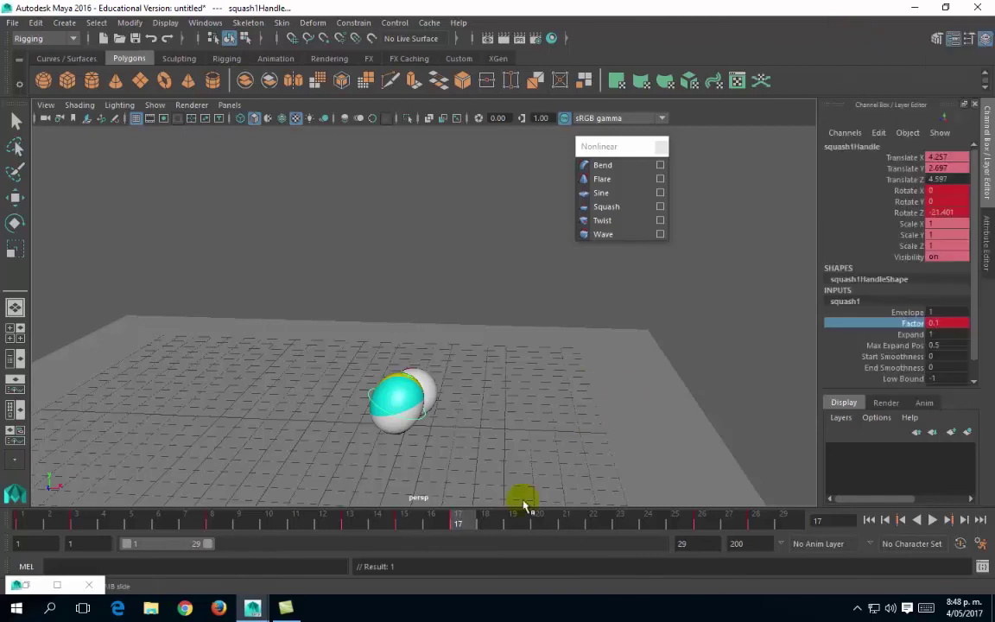
Step: Go to frame 21, stretch the front ball with a squash1 Factor of 0.3, and key it
left_click(566, 521)
left_click(915, 323)
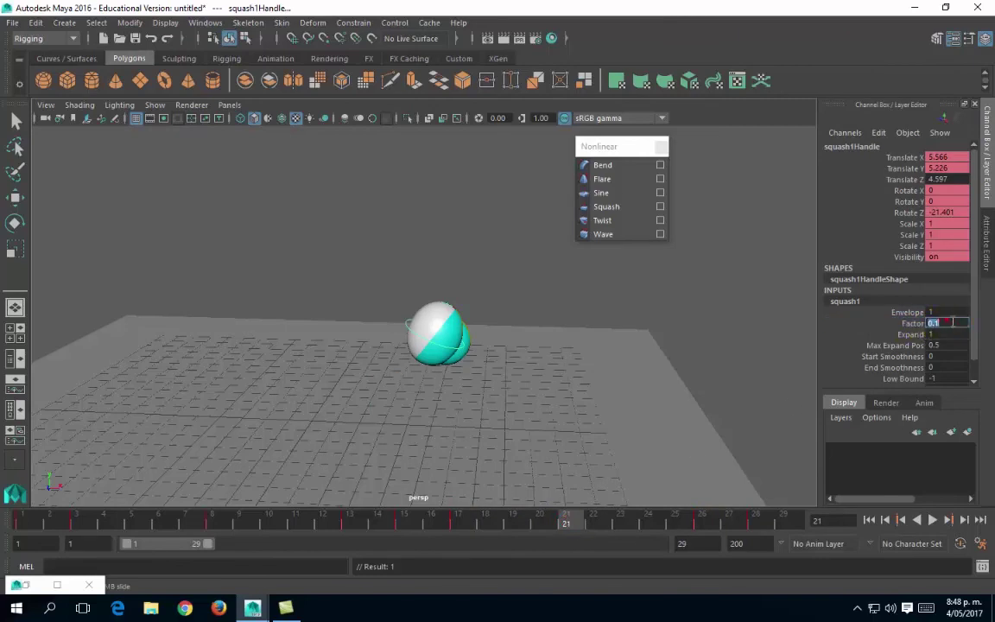
type(".3")
key("Return")
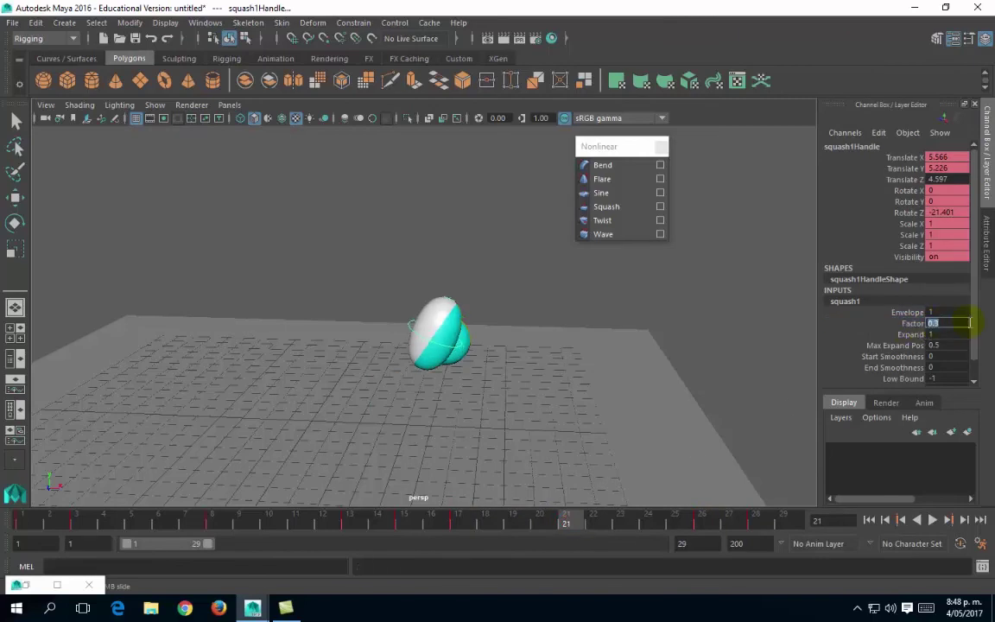
left_click(907, 323)
right_click(907, 323)
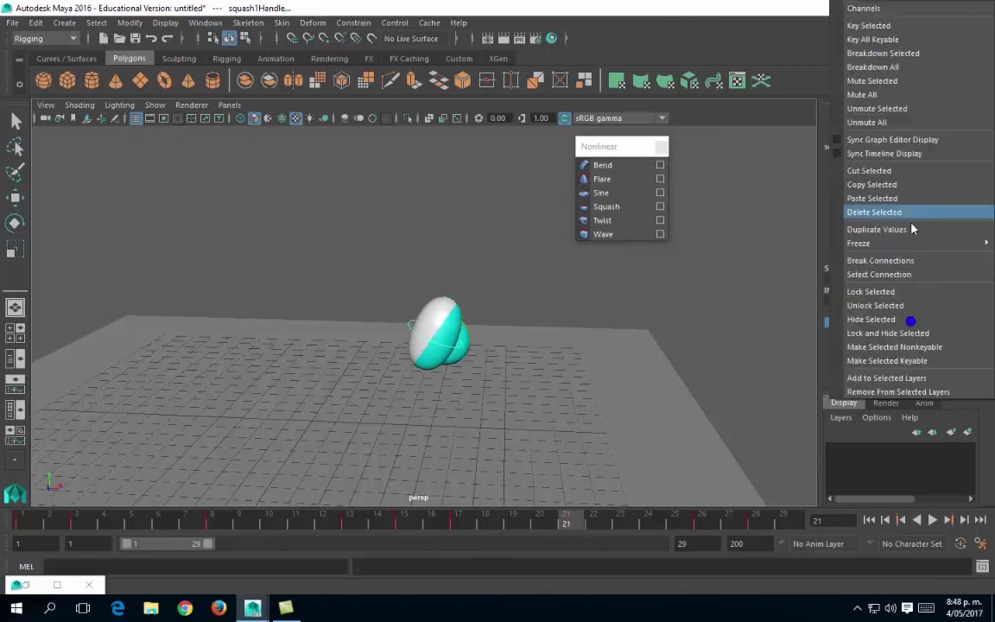
left_click(868, 25)
Step: Go to frame 26, set the squash1 Factor to 0.1, and key it
left_click(702, 523)
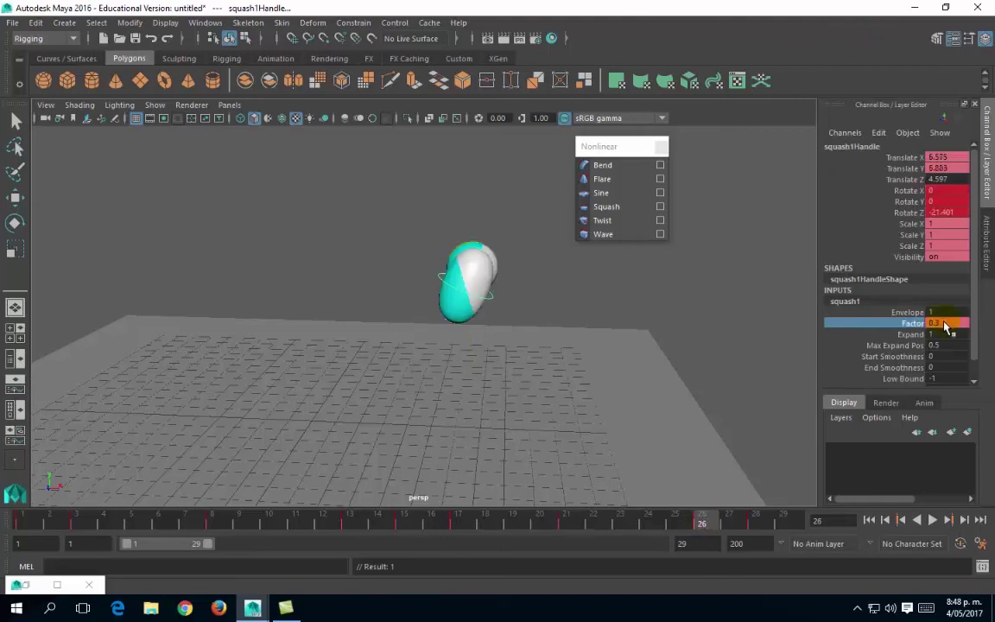
left_click(944, 323)
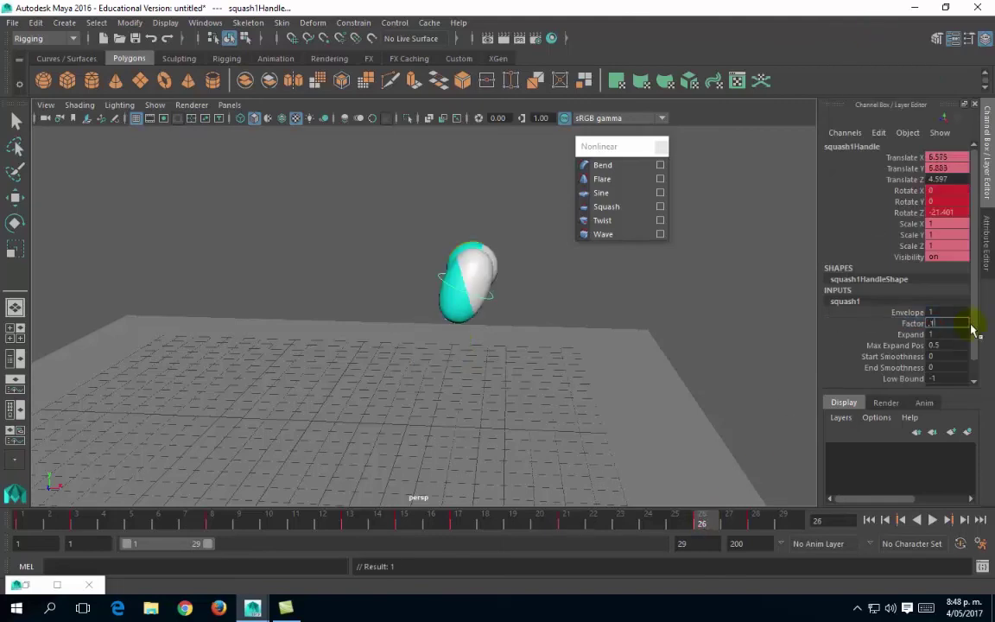
key("Return")
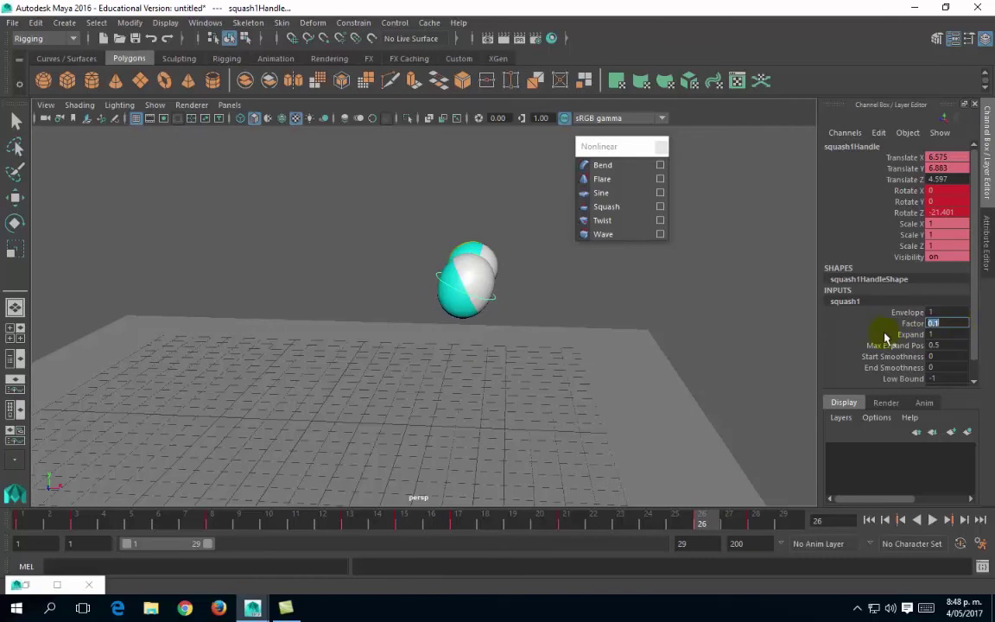
right_click(908, 331)
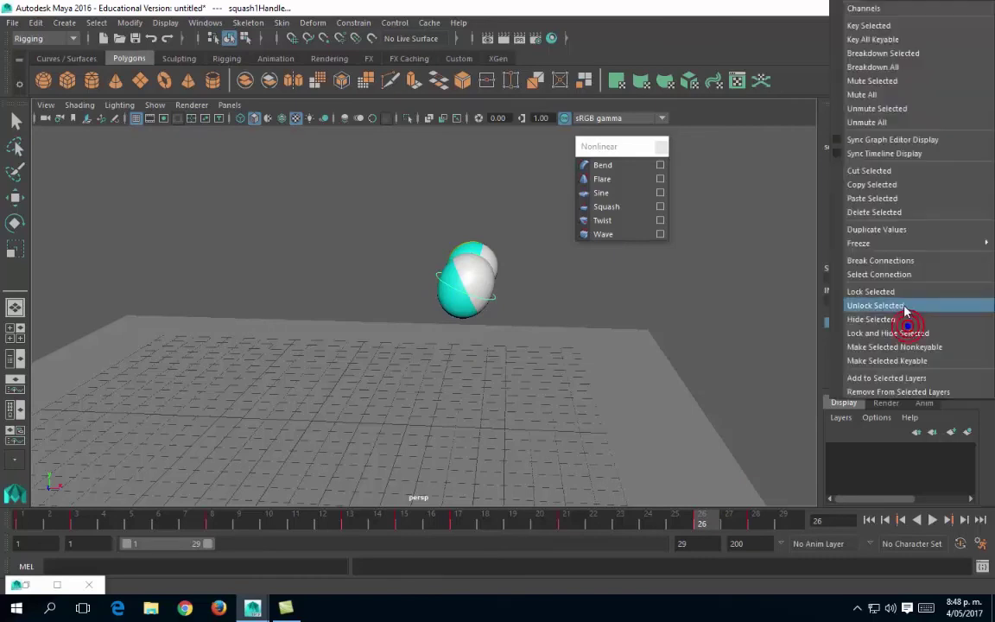
left_click(882, 36)
Step: Go to frame 28, set the squash1 Factor to 0, and key it
left_click(754, 522)
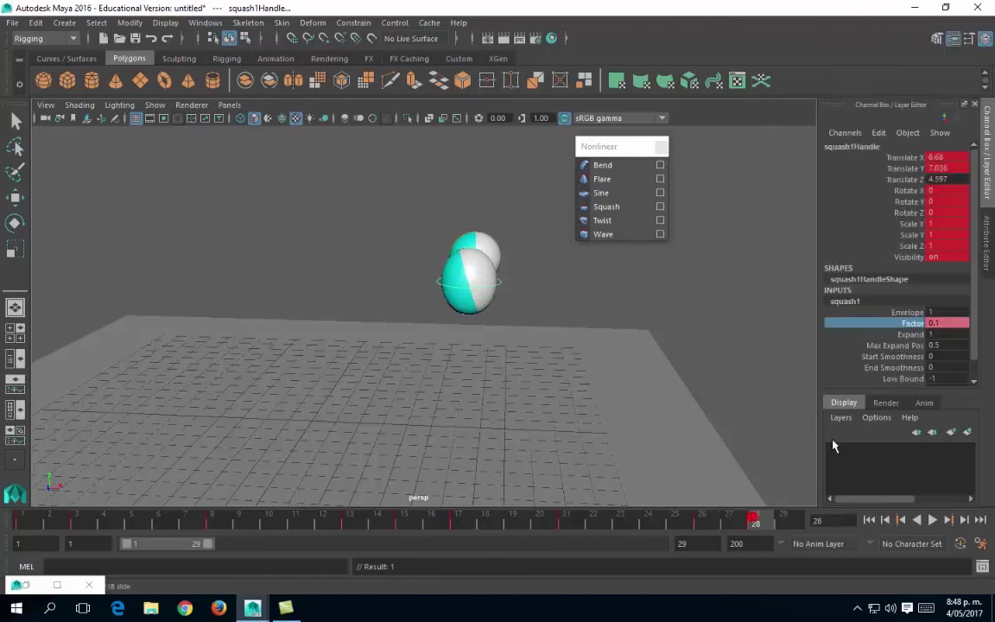
double_click(938, 324)
type("0")
key("Return")
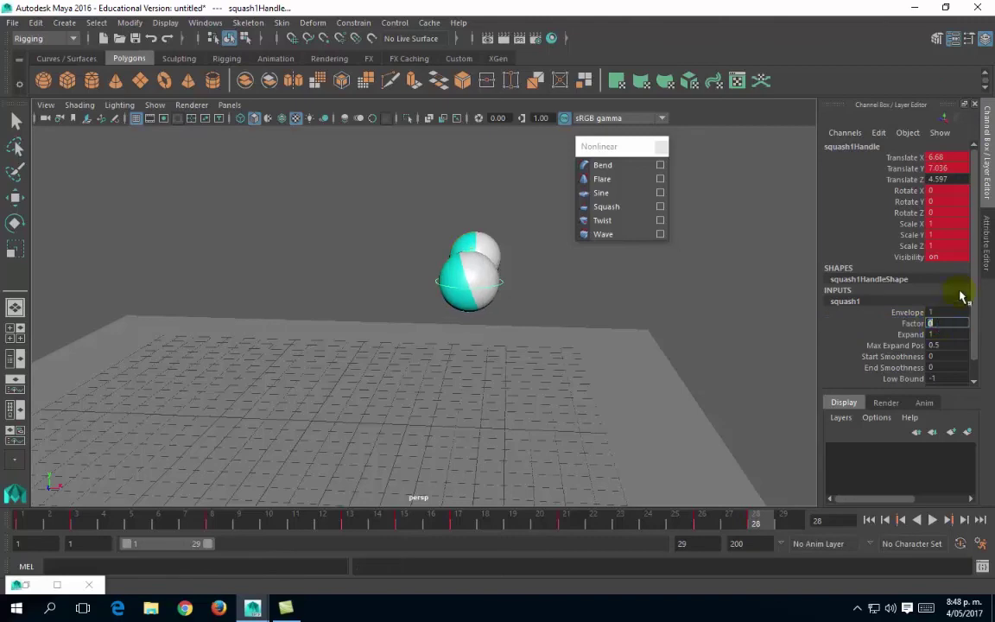
left_click(913, 324)
right_click(912, 326)
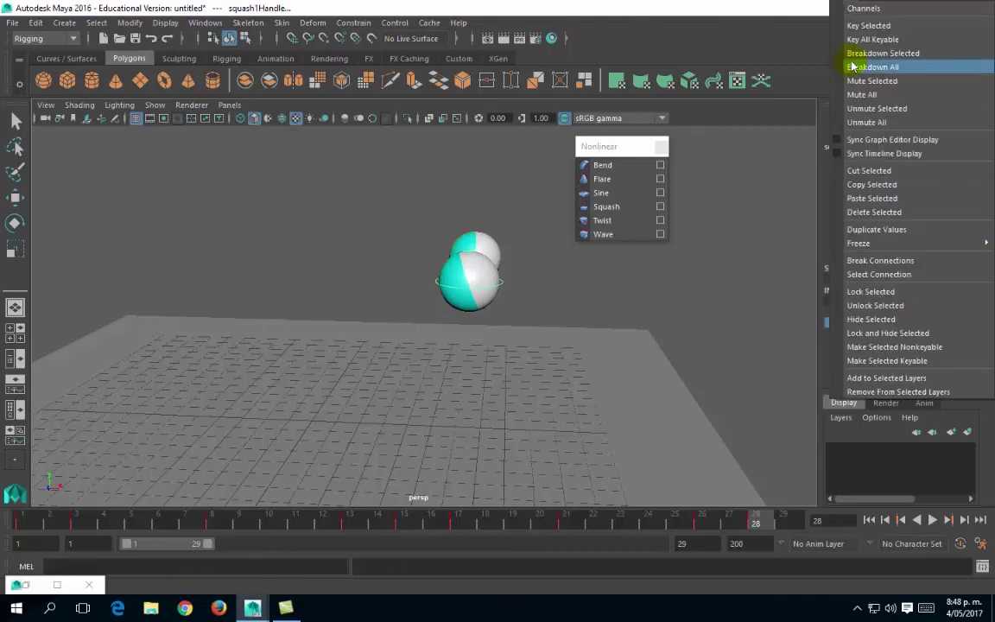
left_click(868, 25)
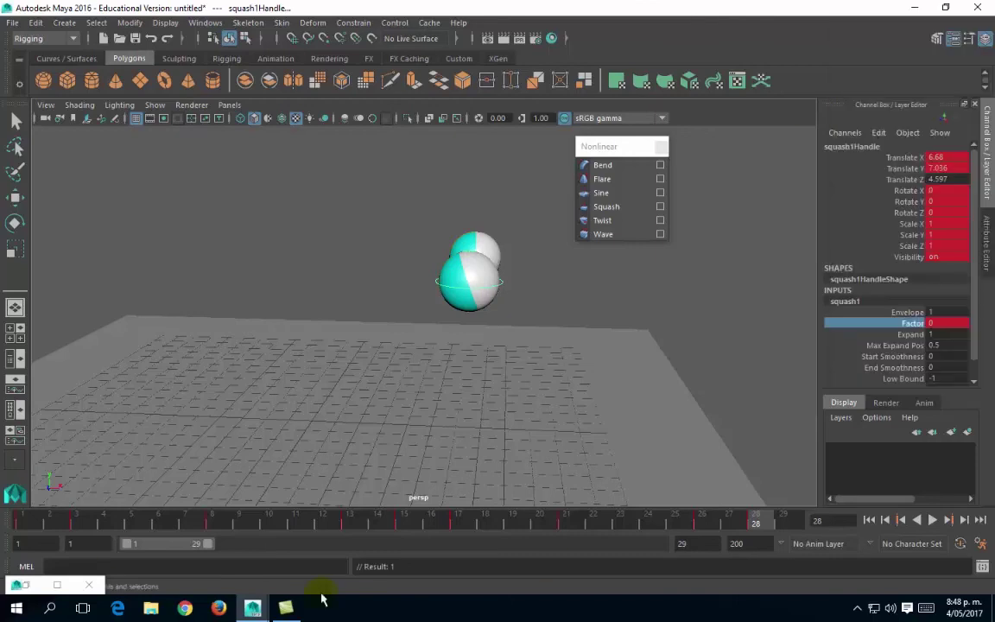
Step: Play back the whole bounce from frame 1 from two viewing angles to check the front ball's squash and stretch
left_click(25, 518)
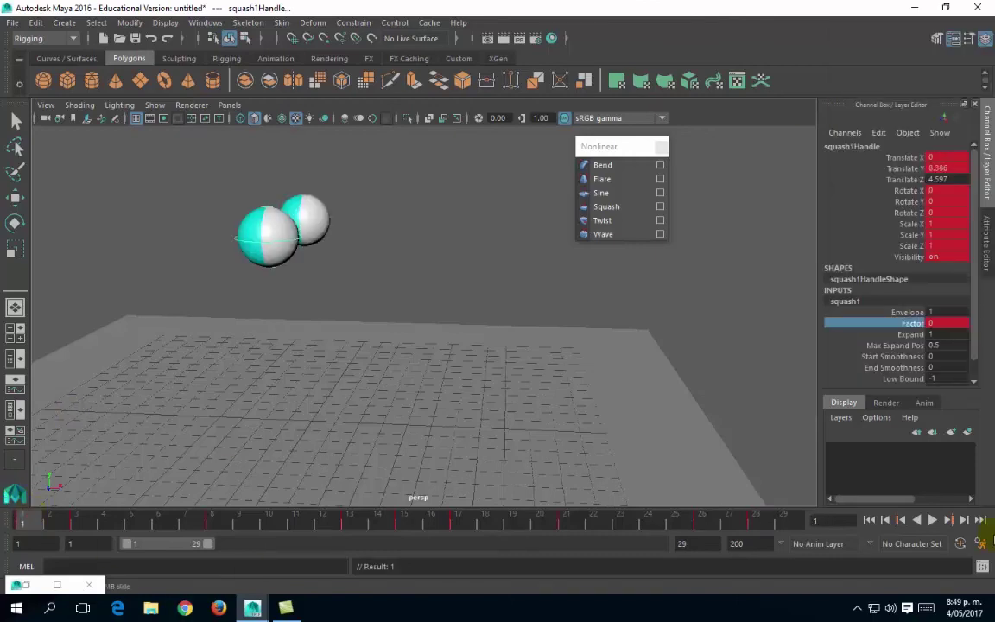
left_click(932, 519)
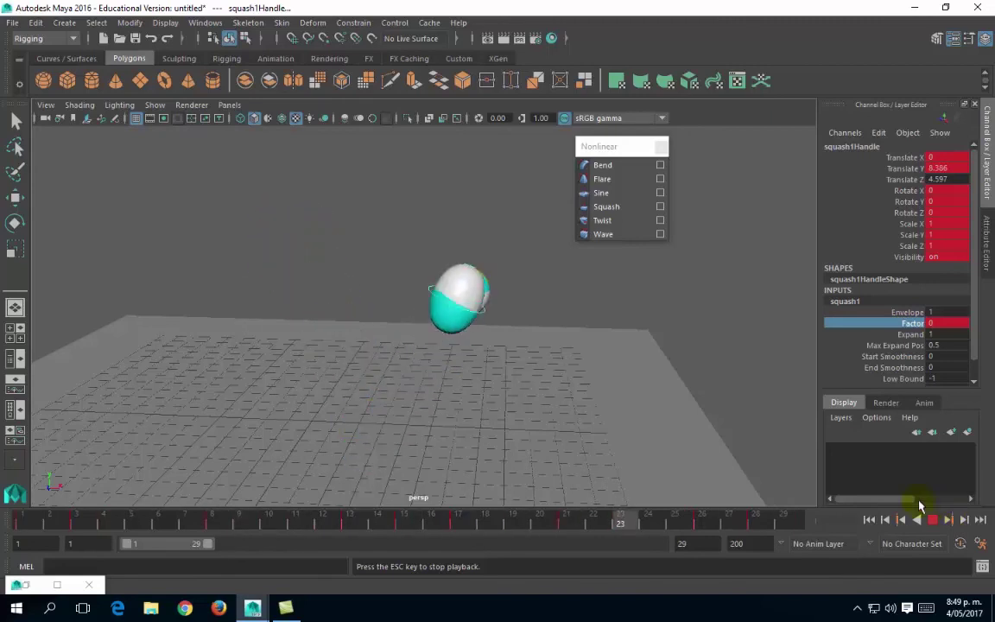
left_click(933, 519)
left_click_drag(385, 399, 145, 508, "alt")
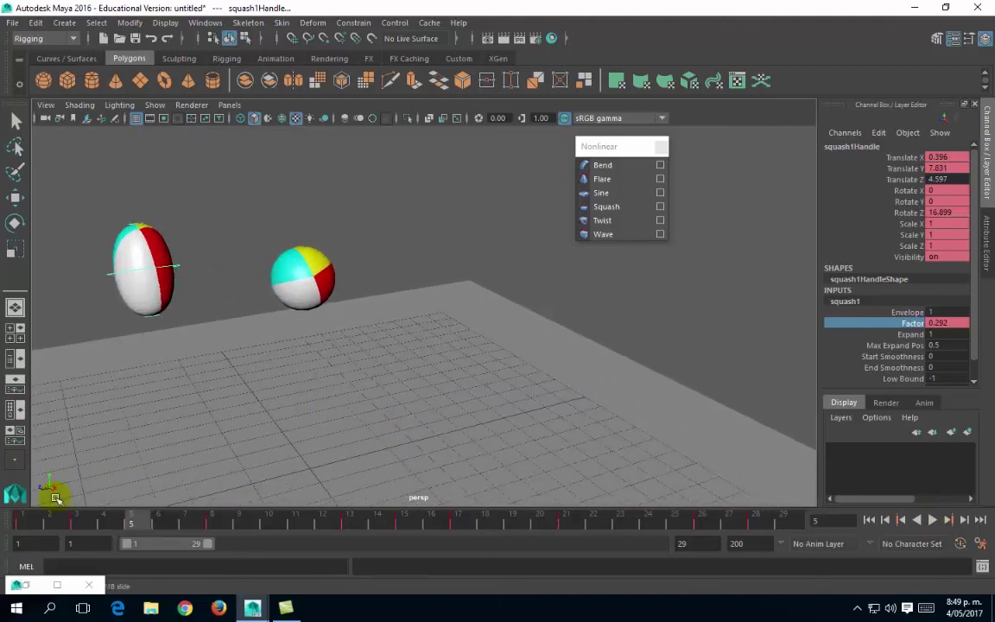
left_click(33, 522)
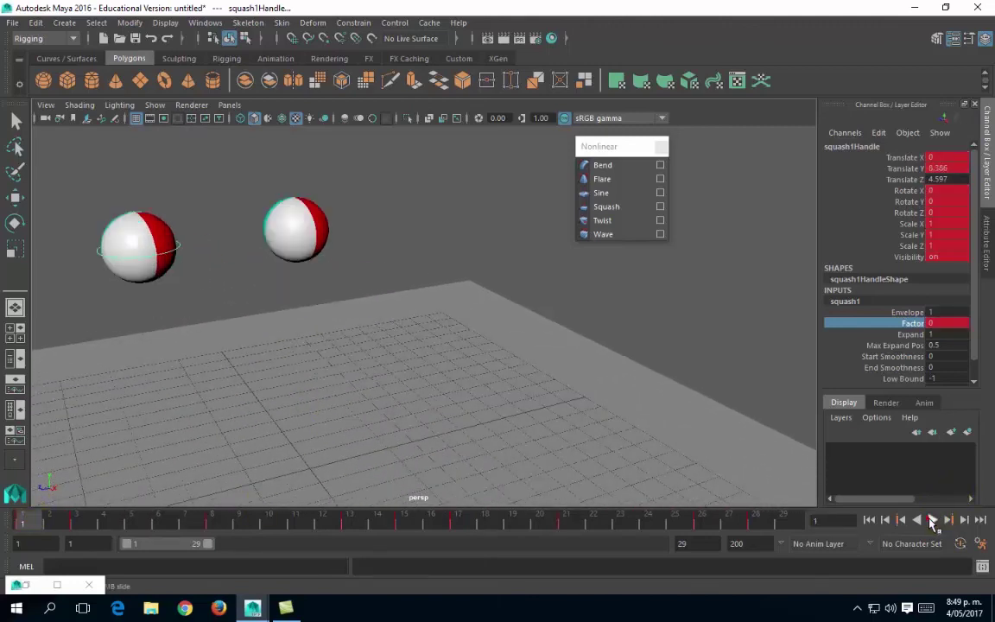
left_click(933, 520)
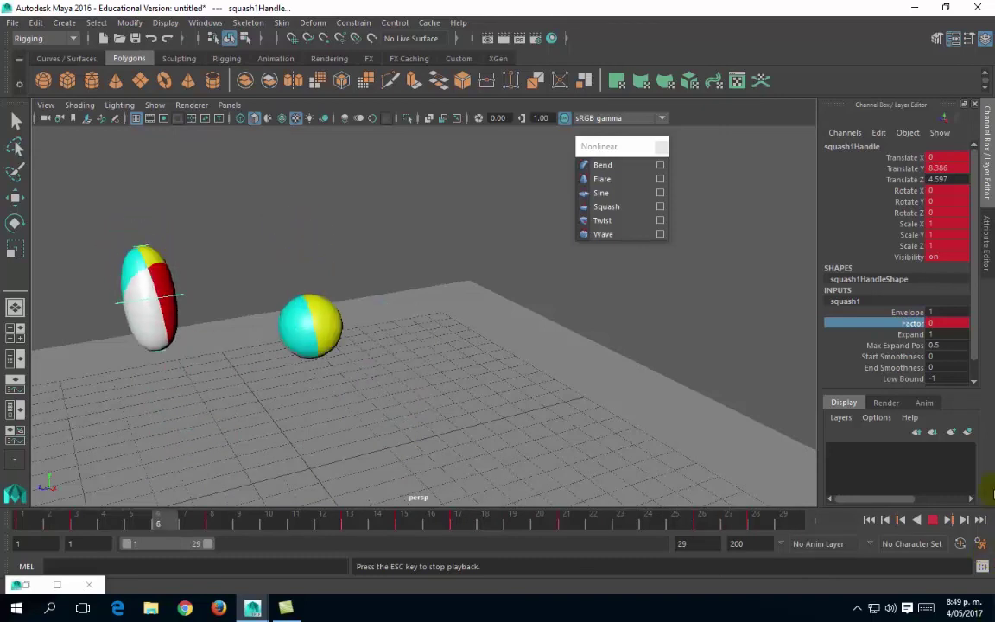
left_click(930, 521)
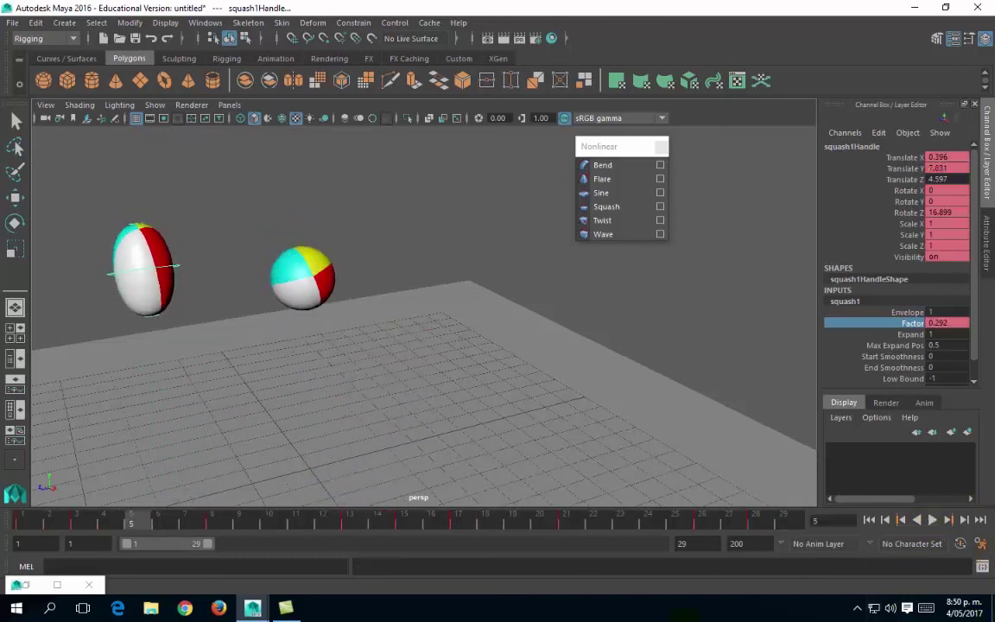
Step: Select the front ball and bring up its animation curves in the Graph Editor, keeping both balls in view
left_click_drag(200, 292, 298, 284, "alt")
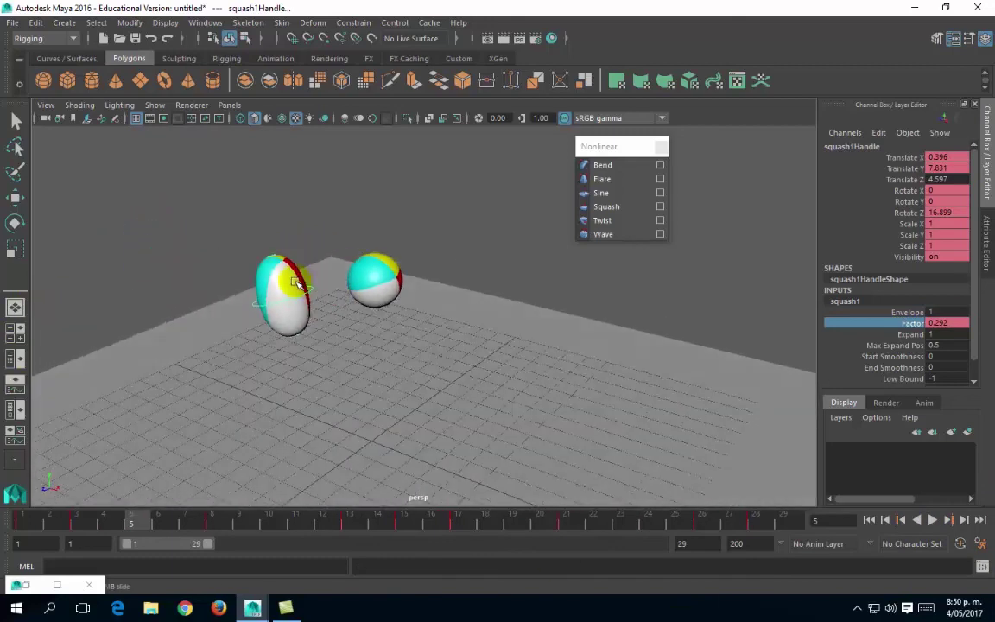
left_click(264, 289)
key("w")
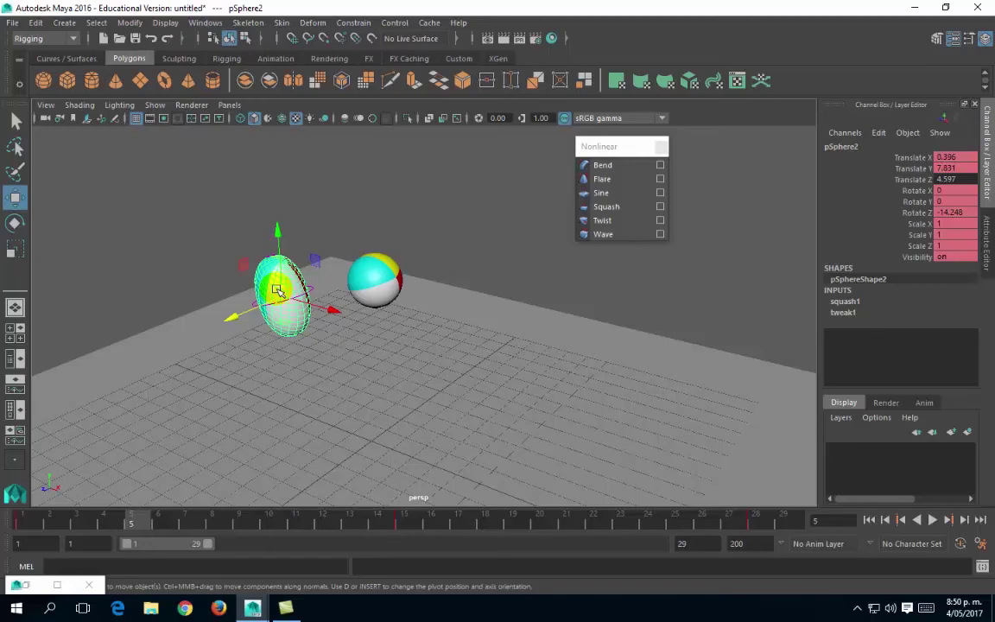
left_click(29, 586)
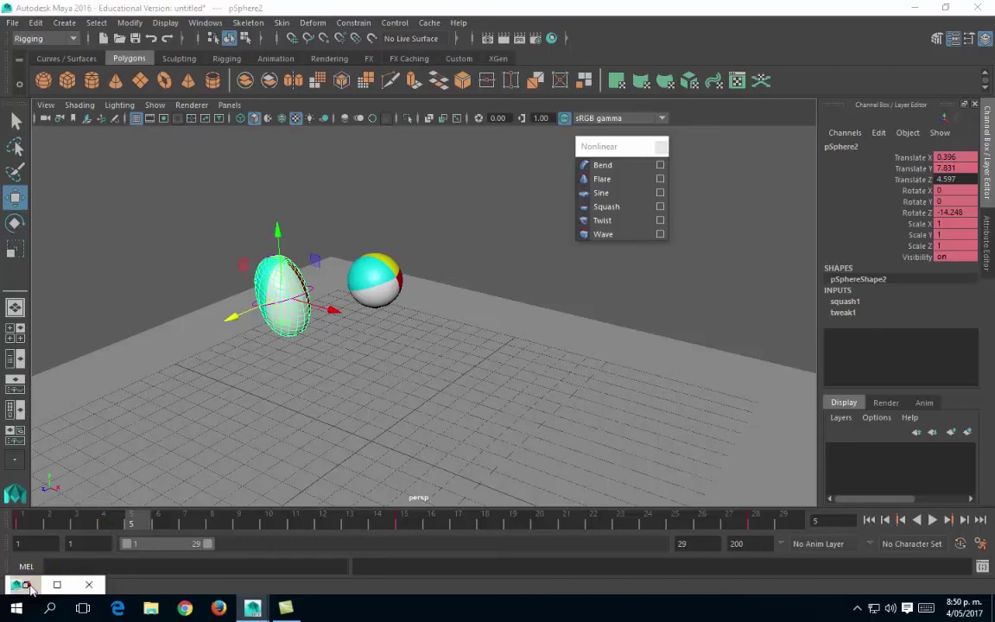
middle_click_drag(278, 294, 140, 251, "alt")
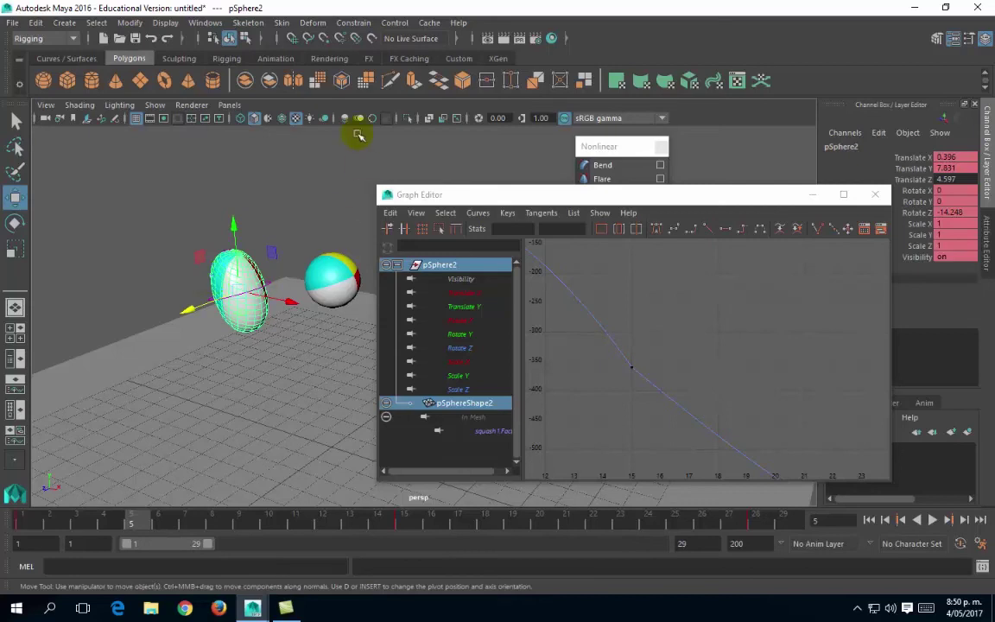
middle_click_drag(267, 294, 221, 268, "alt")
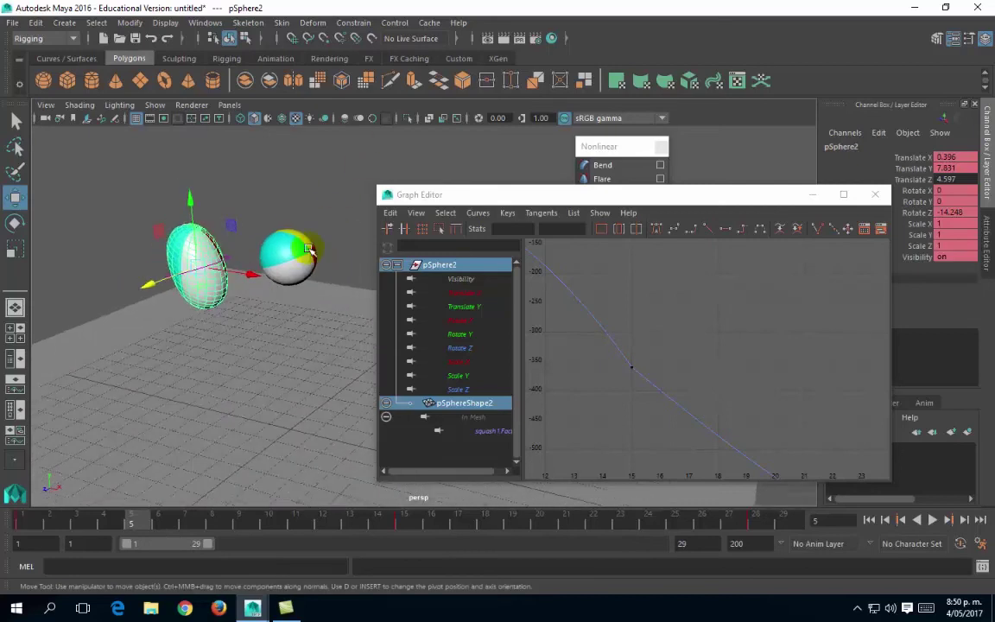
left_click(264, 178)
left_click(190, 239)
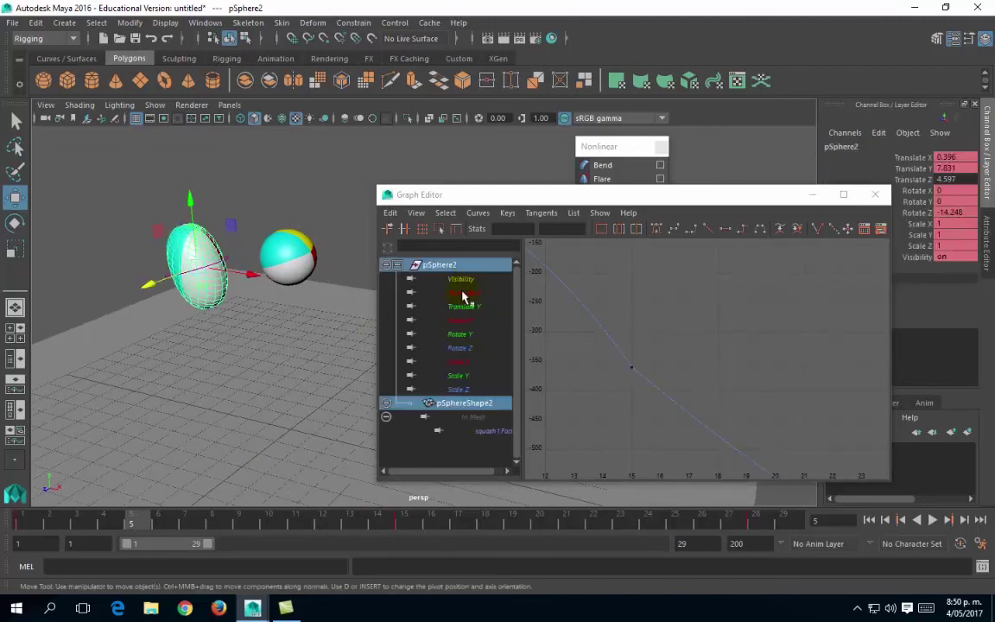
mouse_move(456, 196)
left_mouse_down()
mouse_move(469, 198)
mouse_move(469, 184)
left_mouse_up()
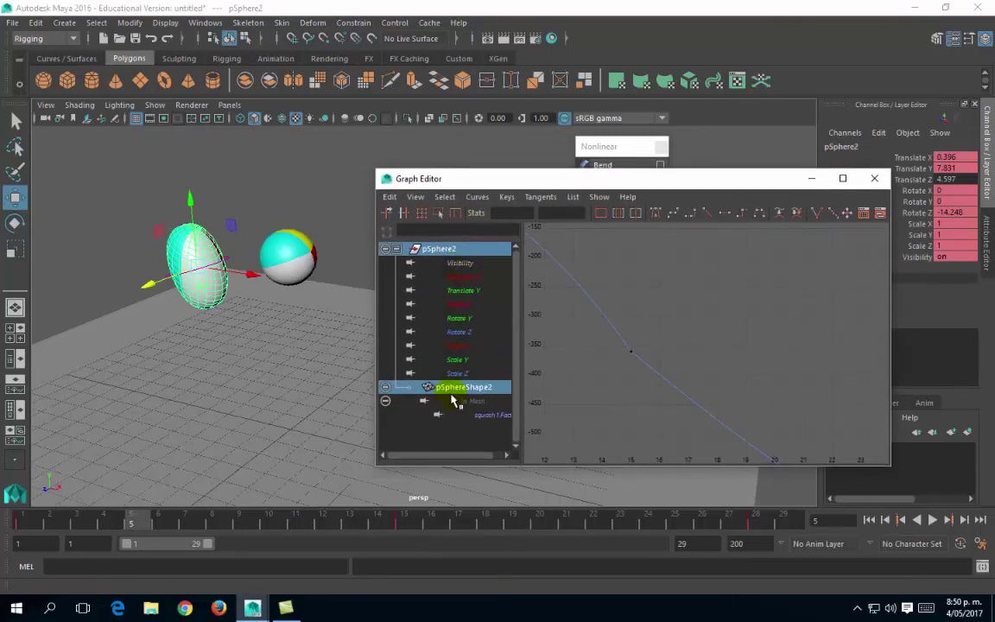
Step: Delete all Visibility keys of the front ball in the Graph Editor
left_click(465, 263)
key("f")
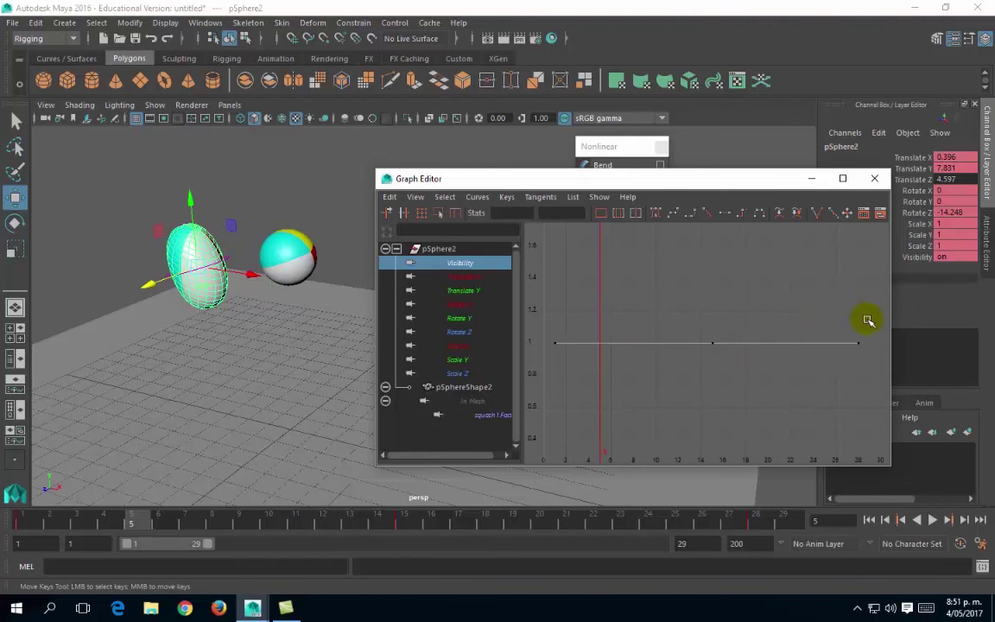
left_click_drag(839, 361, 529, 362)
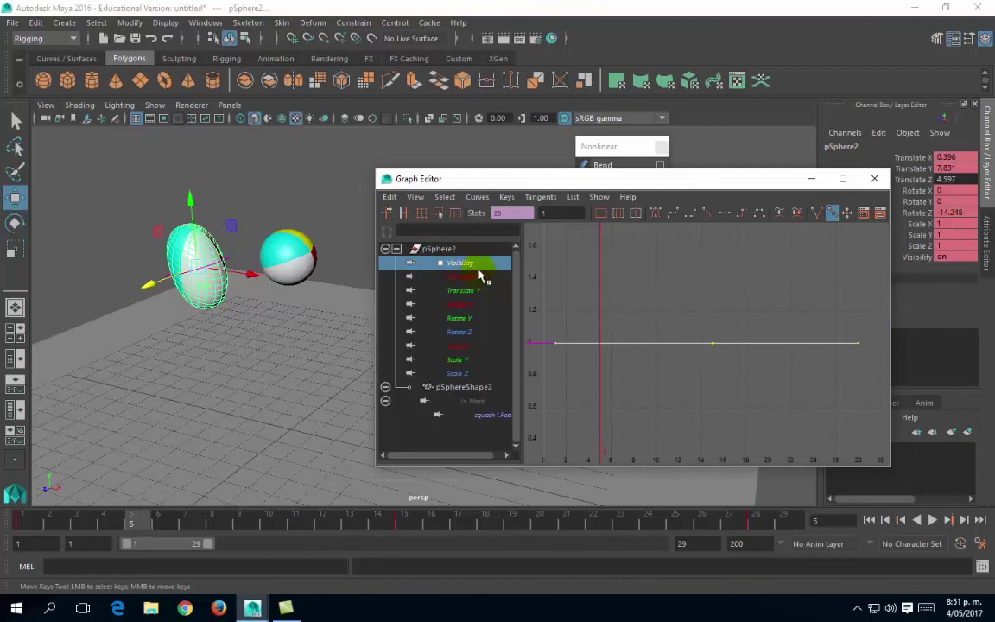
key("Delete")
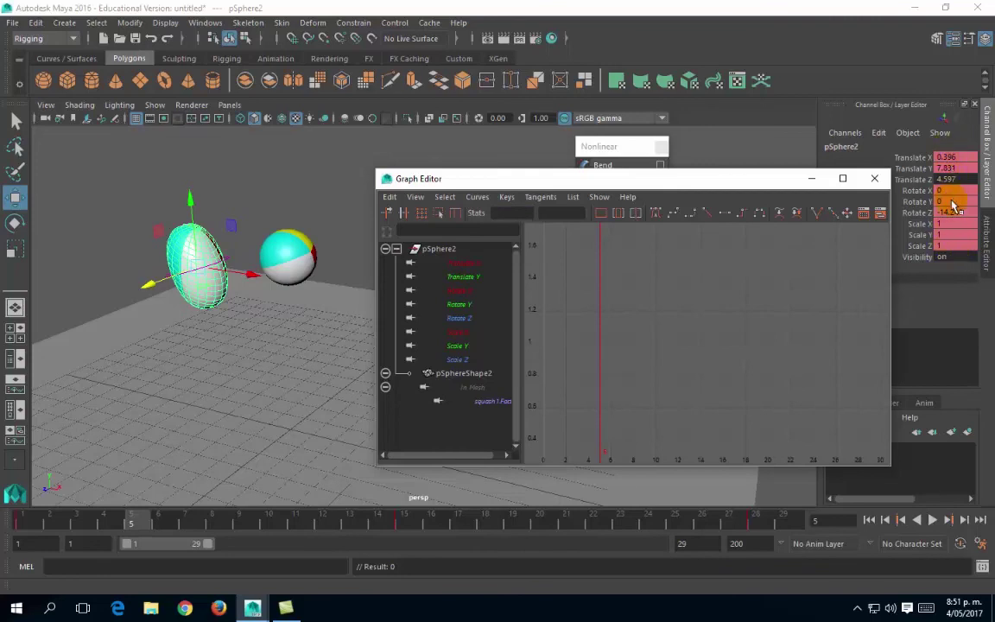
Step: Show the front ball's Translate X curve and key Translate X at frame 15
left_click(473, 264)
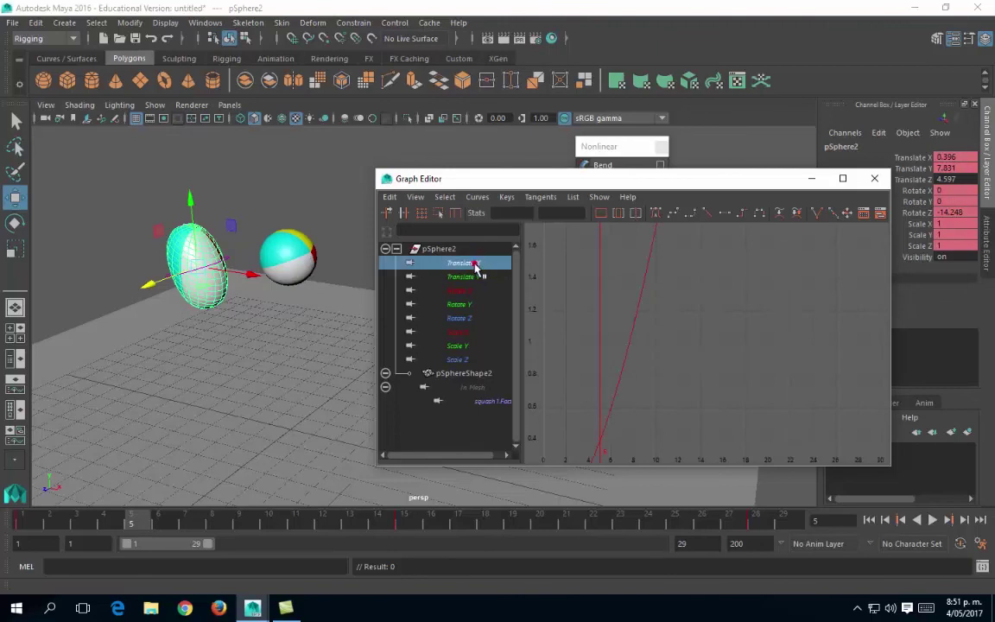
key("f")
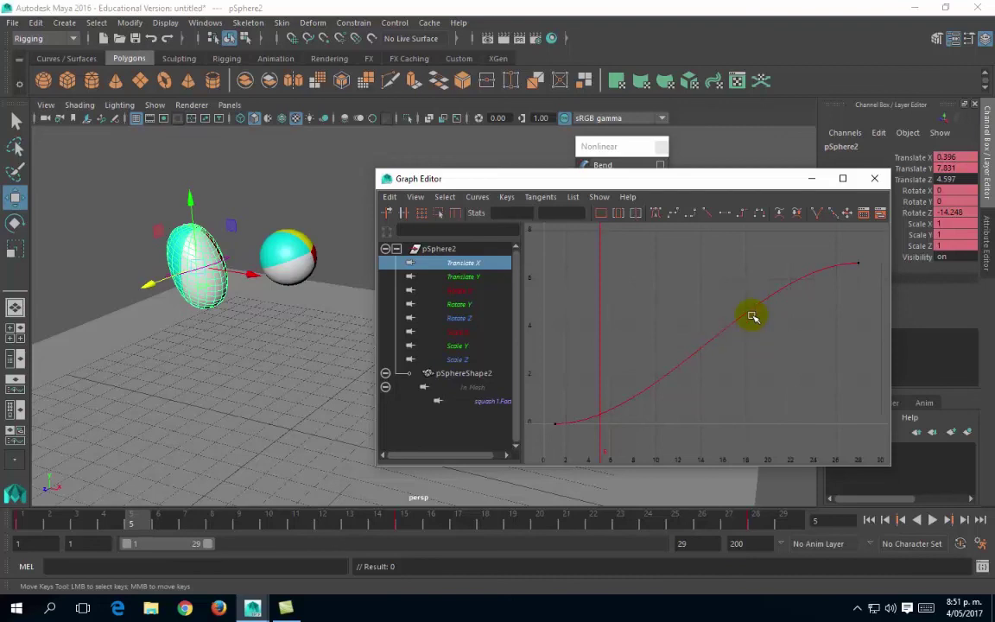
left_click(408, 527)
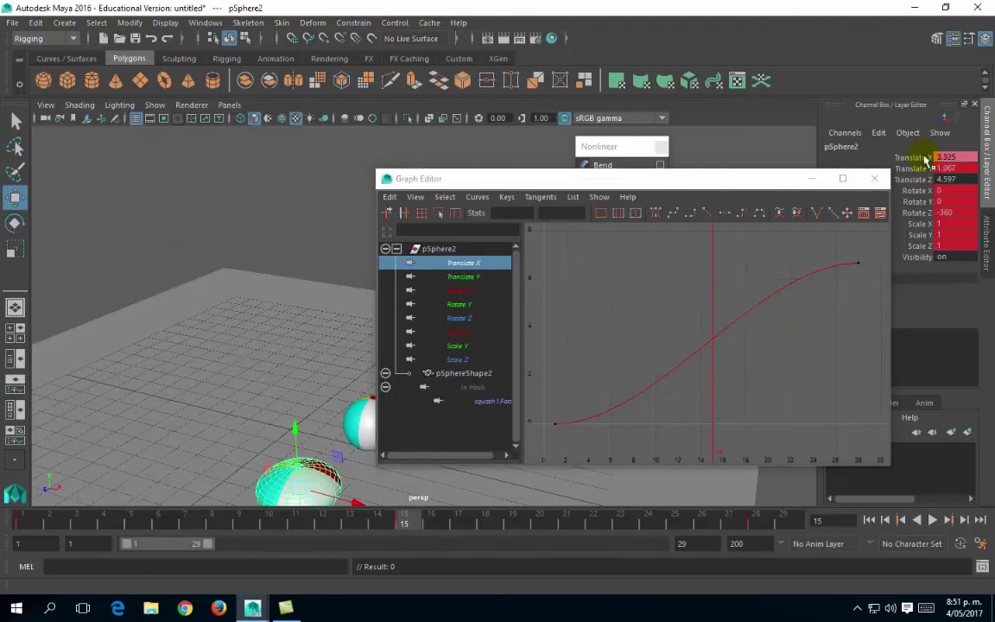
left_click(918, 158)
right_click(920, 158)
left_click(850, 184)
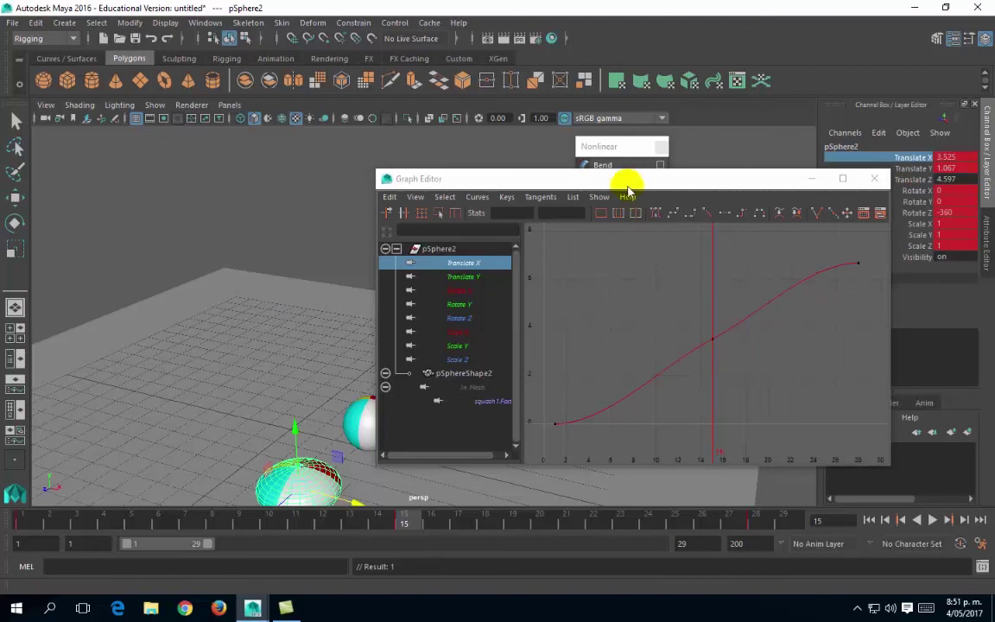
Step: Delete the frame 15 key from the front ball's Translate X curve
left_click_drag(629, 180, 599, 155)
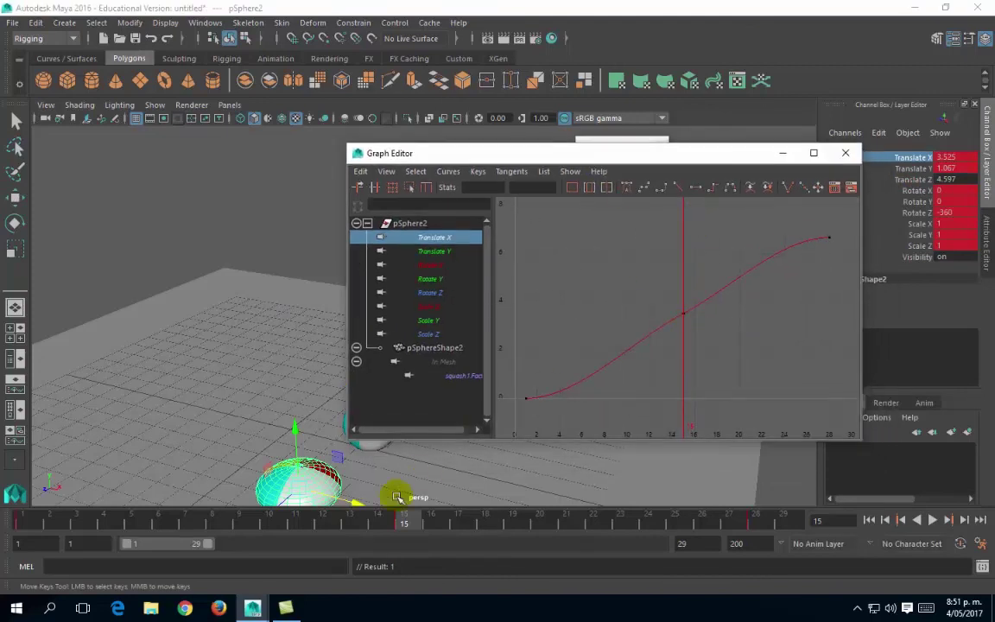
left_click(296, 518)
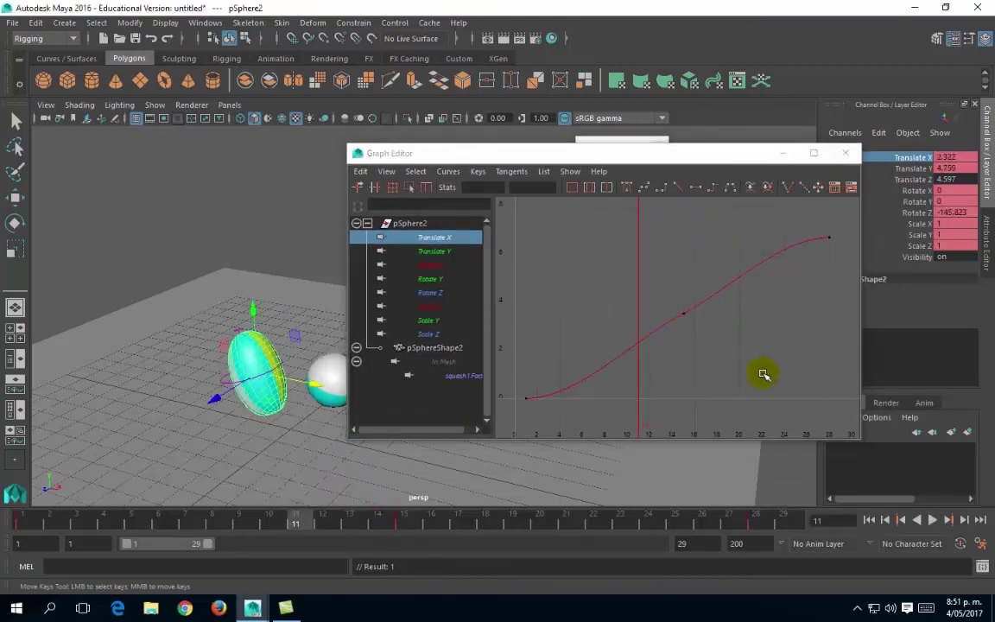
left_click(678, 310)
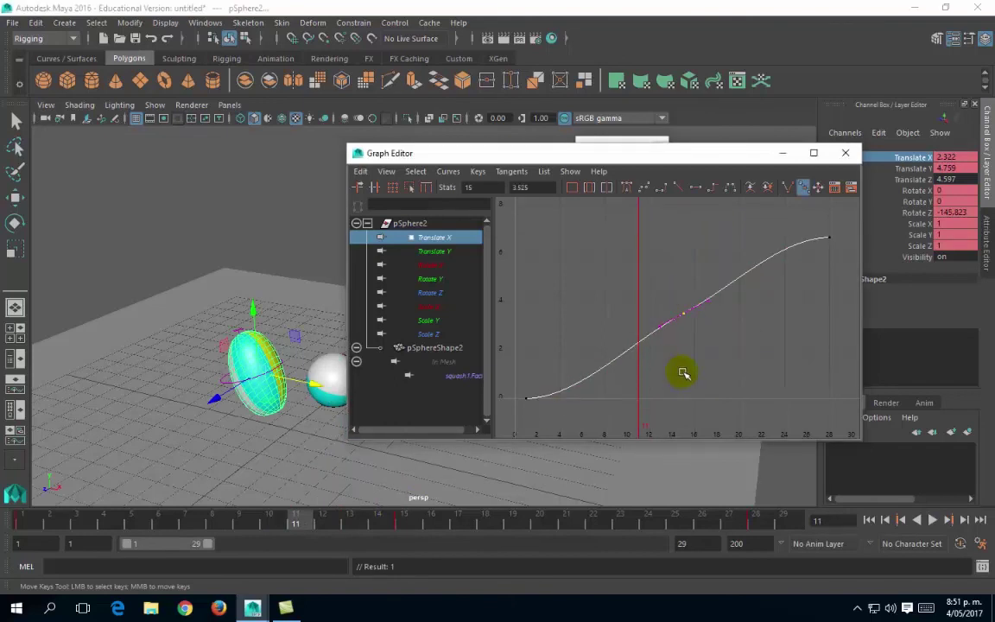
key("Delete")
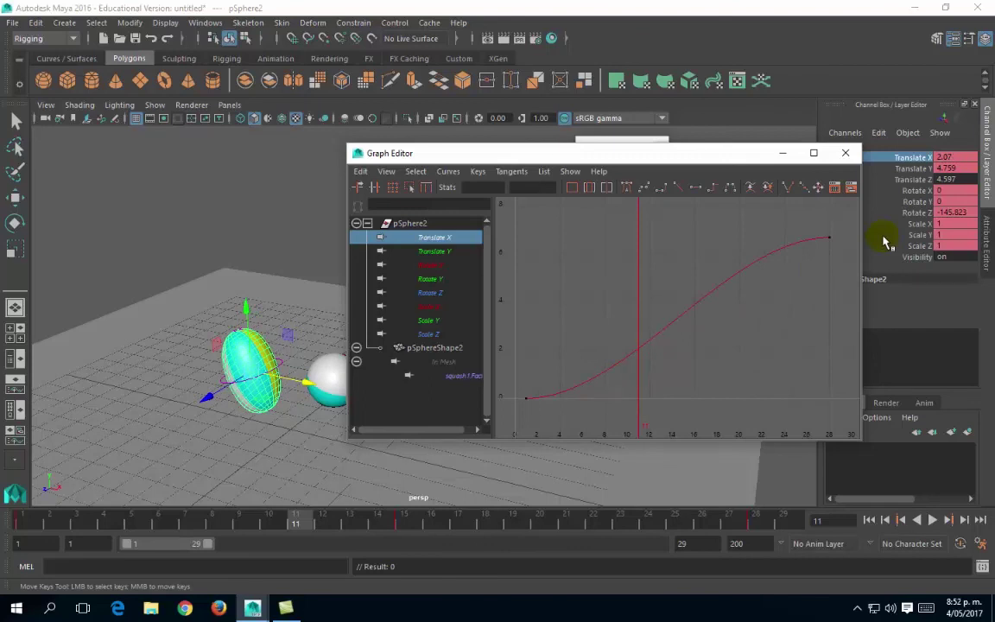
Step: Delete all Rotate X and Rotate Y keys from the front ball's animation curves
left_click(438, 251)
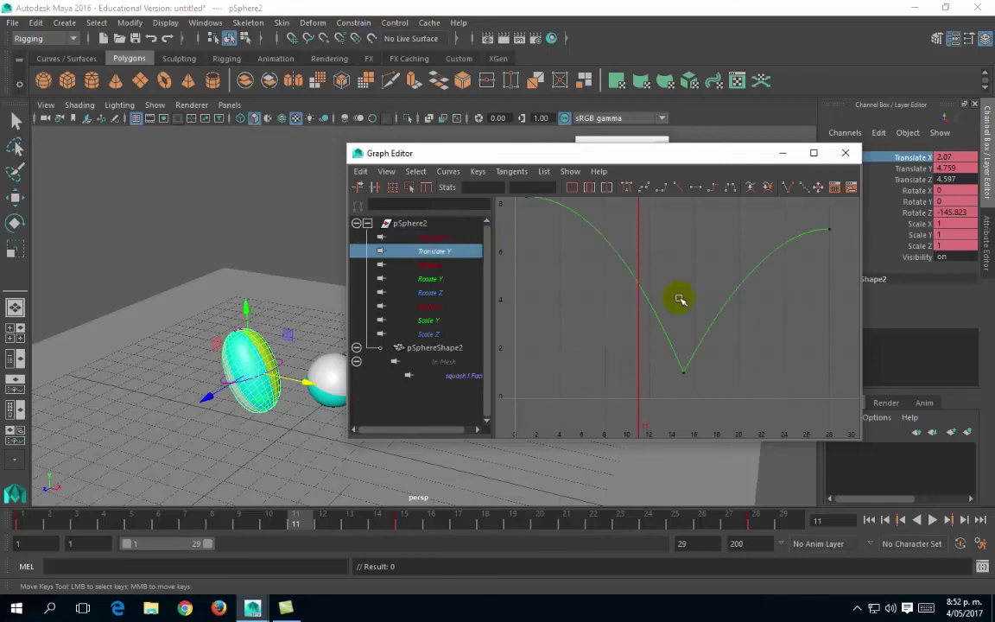
middle_click_drag(693, 301, 715, 337, "alt")
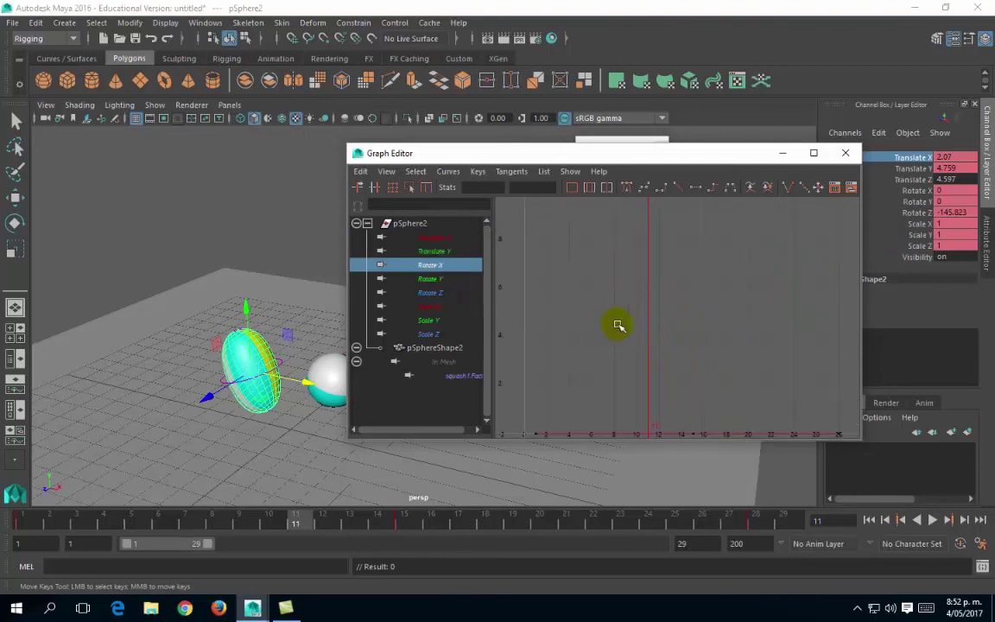
key("f")
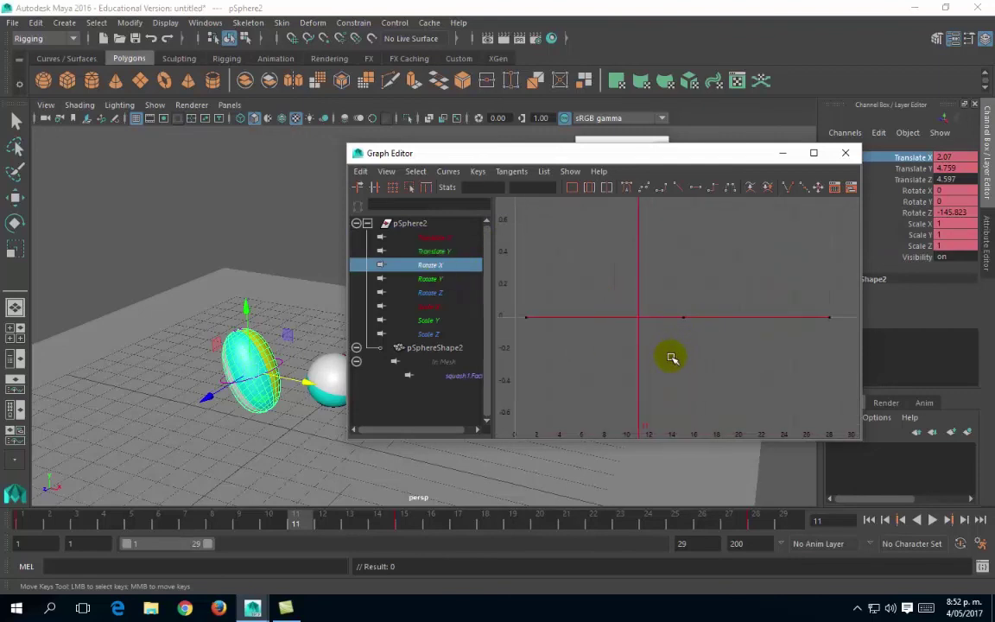
left_click_drag(513, 302, 840, 331)
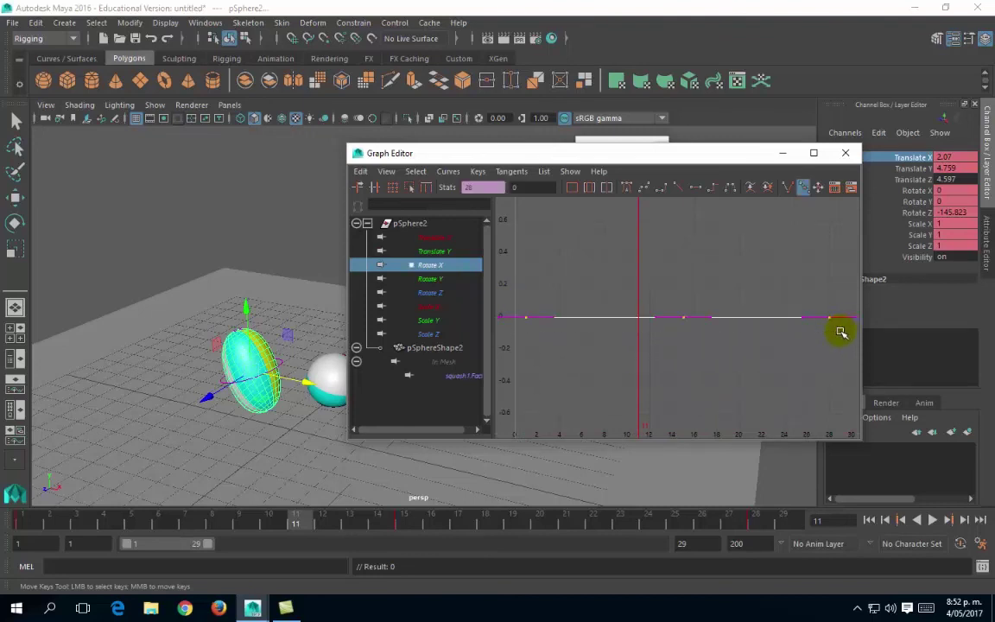
key("Delete")
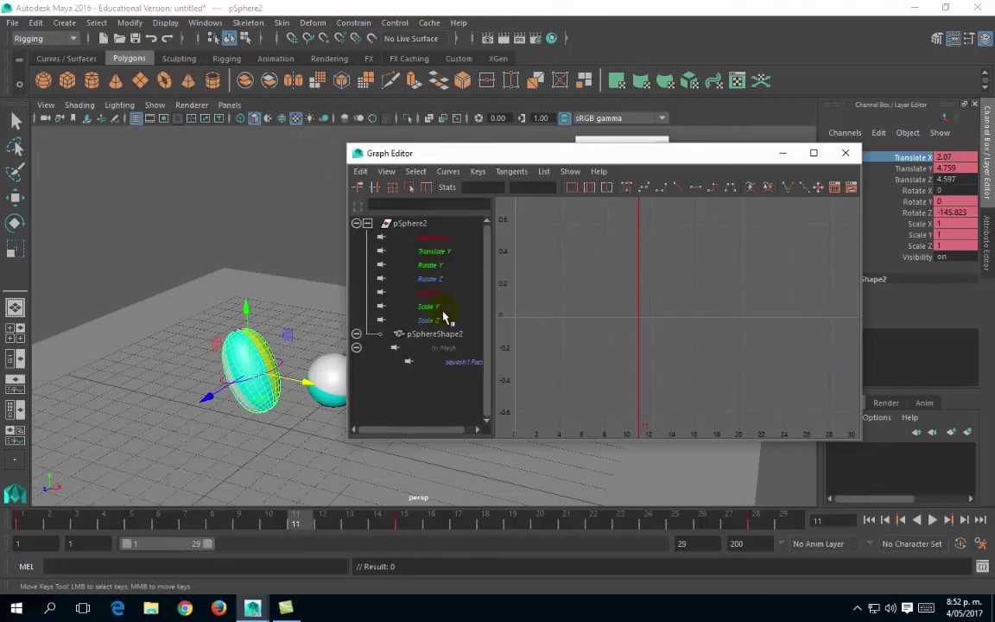
left_click(434, 266)
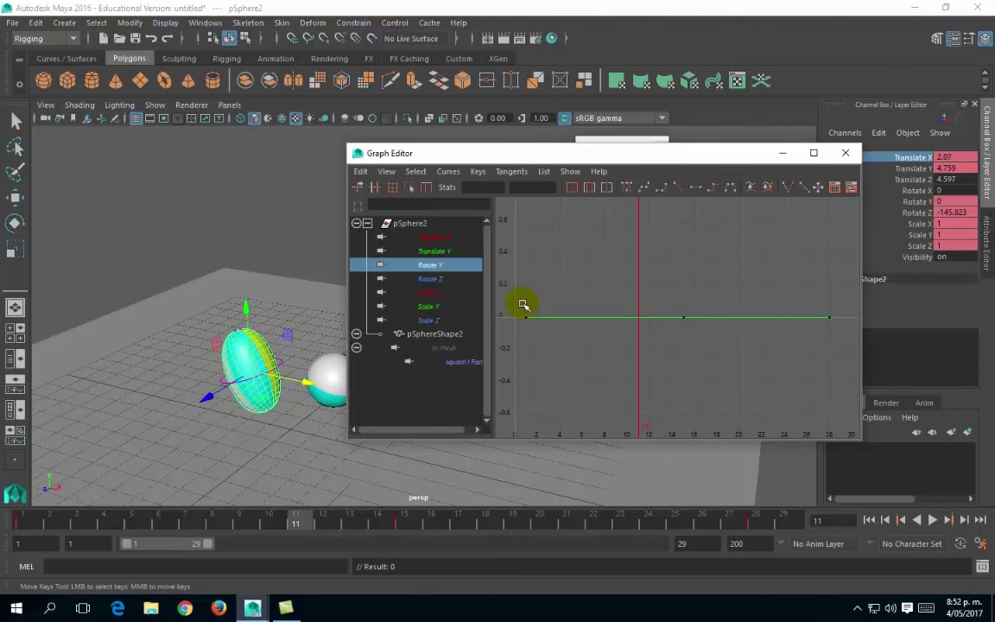
left_click_drag(522, 304, 831, 324)
key("Delete")
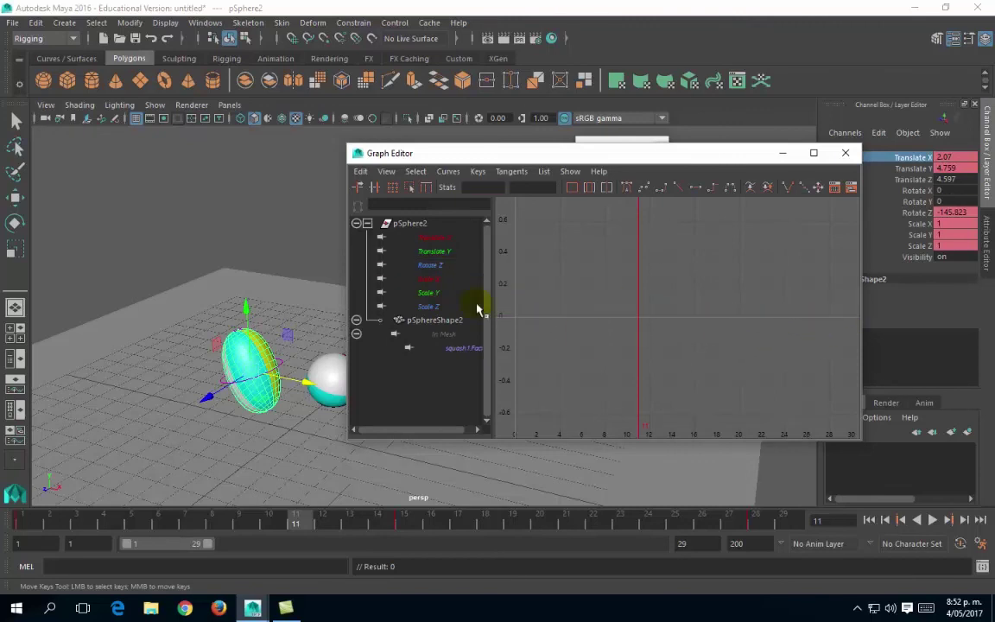
Step: Try deleting the frame 15 key from the front ball's Rotate Z curve, and undo the deletion
left_click(430, 264)
key("f")
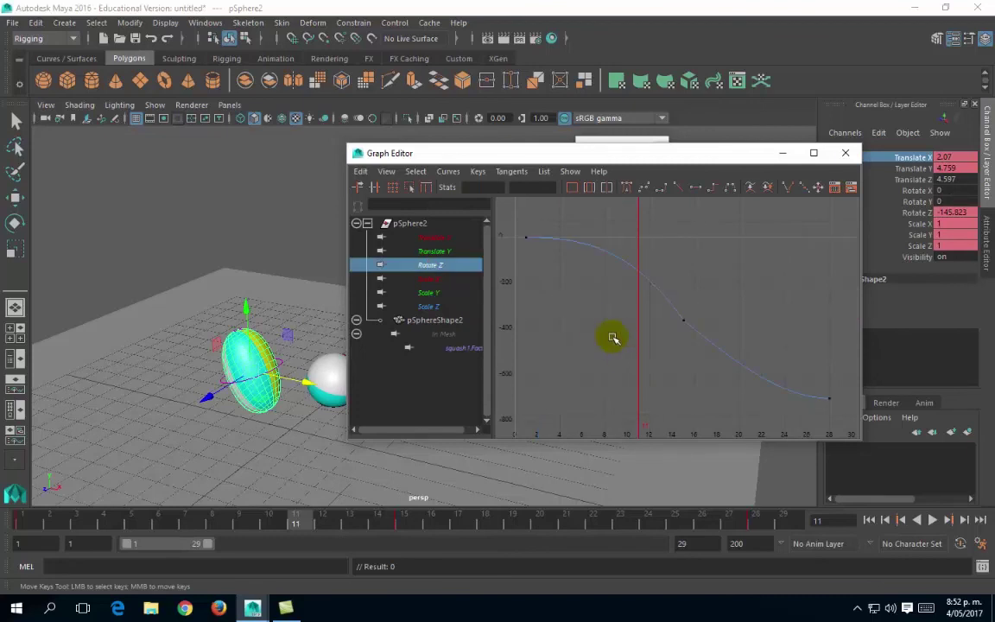
left_click_drag(701, 306, 666, 343)
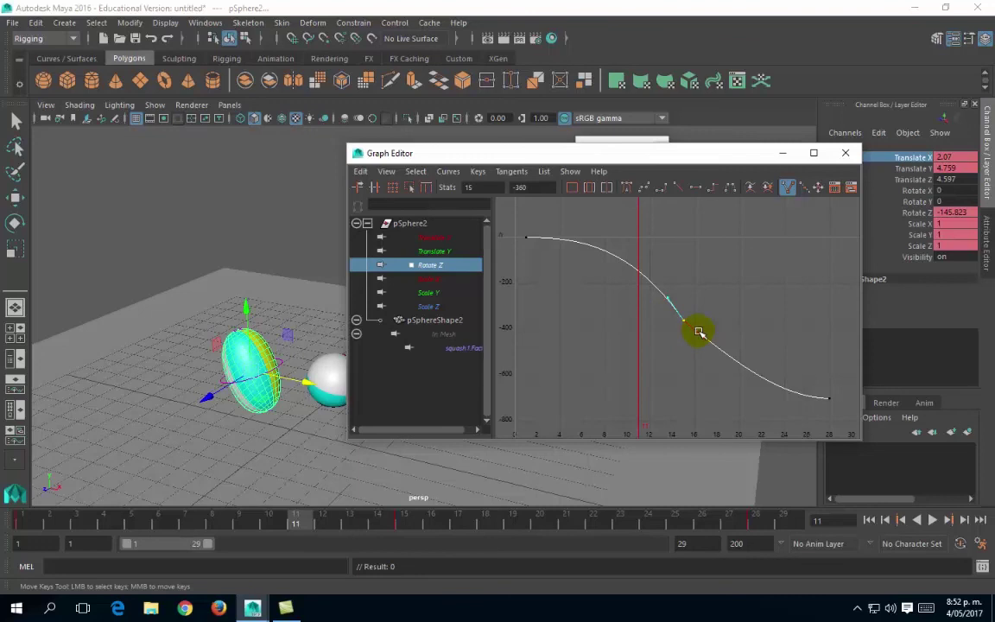
left_click_drag(707, 304, 669, 326)
key("Delete")
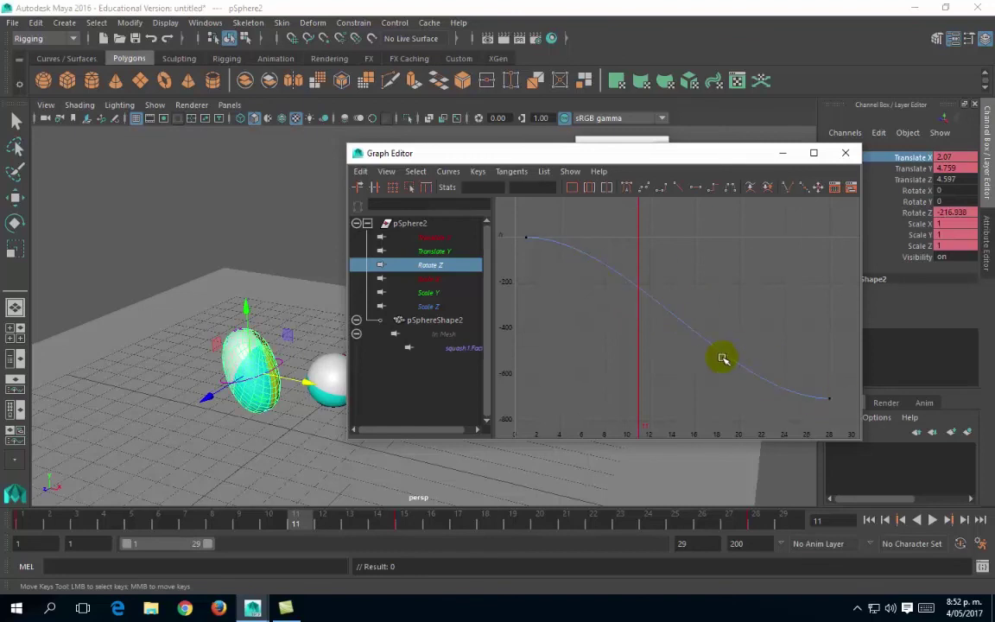
key("ctrl+z")
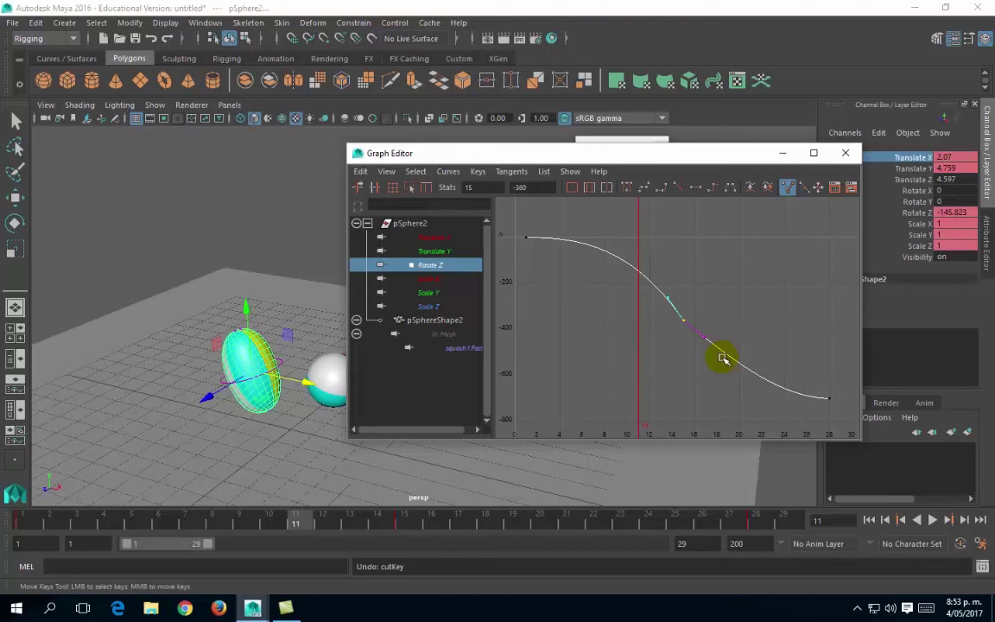
Step: Delete all Scale X, Scale Y and Scale Z keys from the front ball's animation curves
left_click(434, 279)
left_click(573, 280)
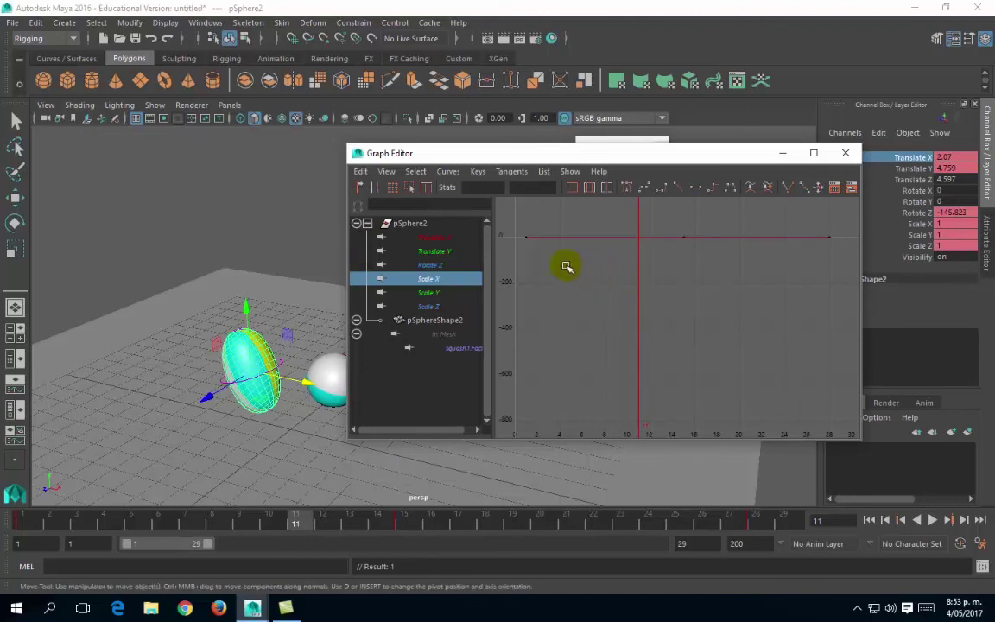
left_click_drag(513, 248, 853, 227)
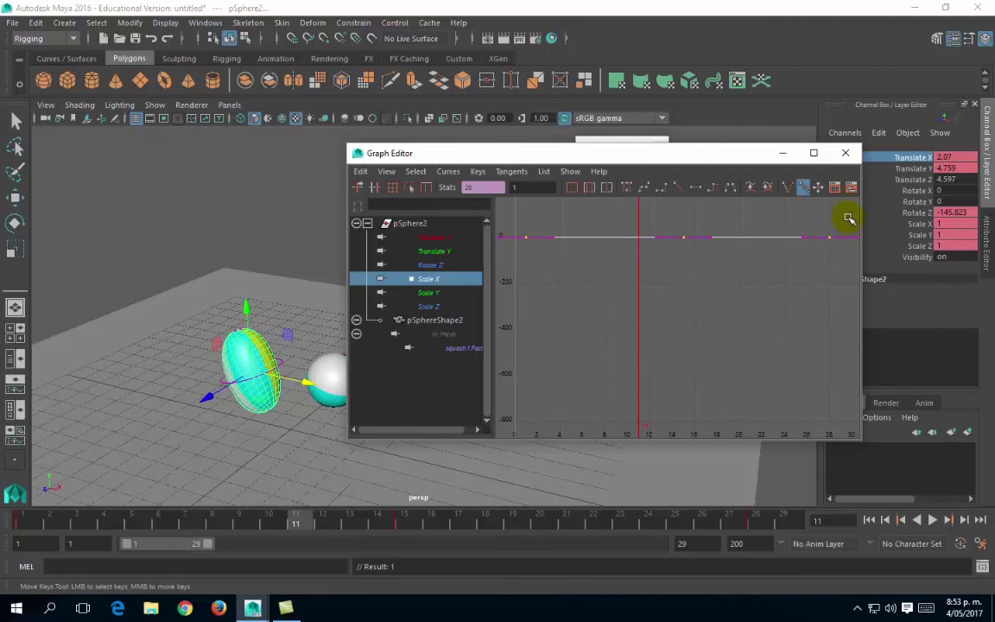
key("Delete")
left_click(419, 279)
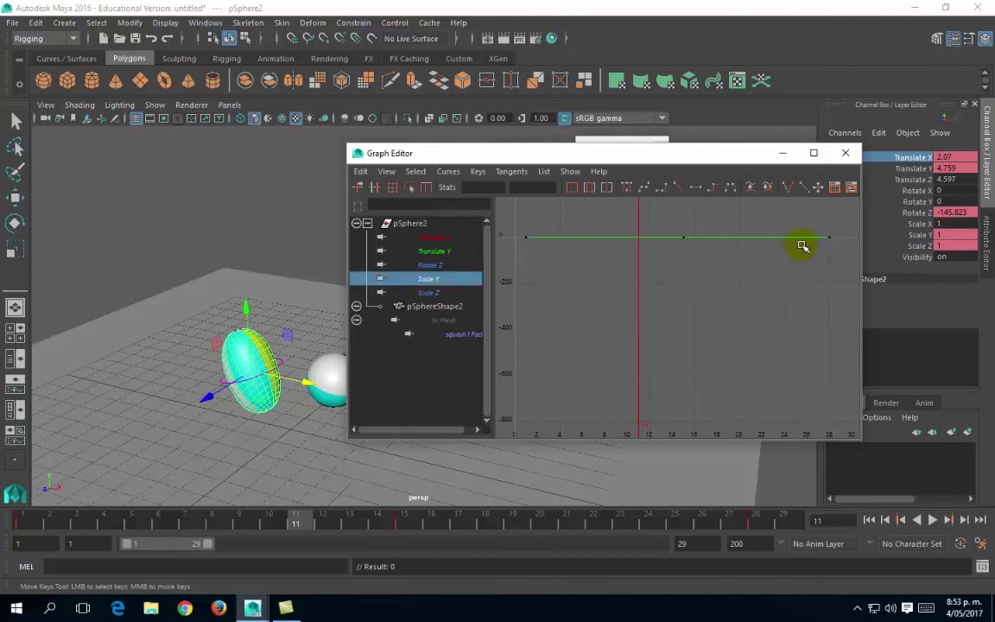
left_click_drag(837, 218, 843, 257)
key("Delete")
left_click(419, 279)
key("Delete")
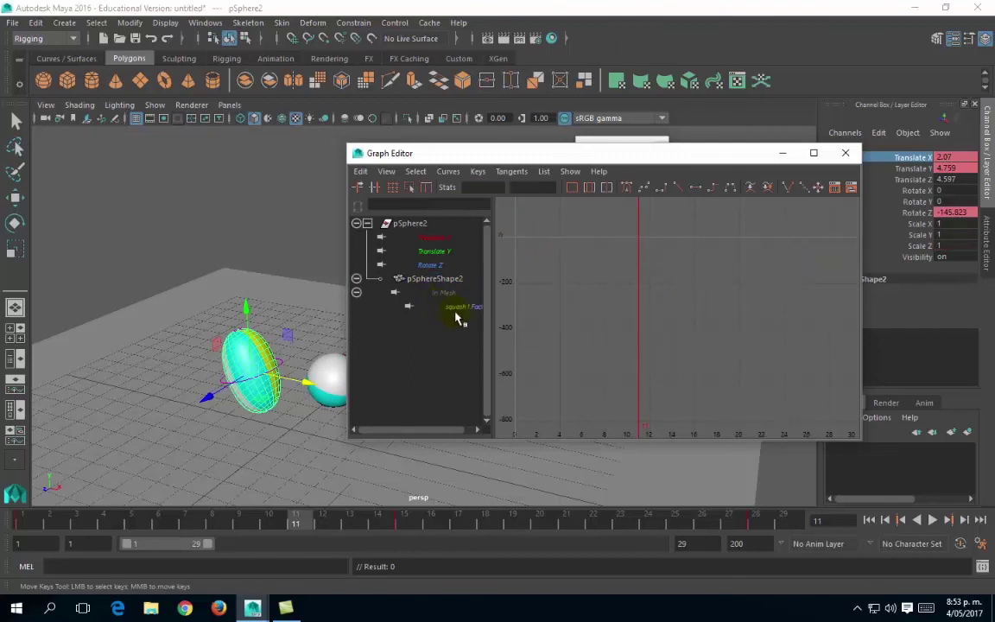
Step: Show the front ball's squash1 Factor curve framed in the Graph Editor
left_click(458, 308)
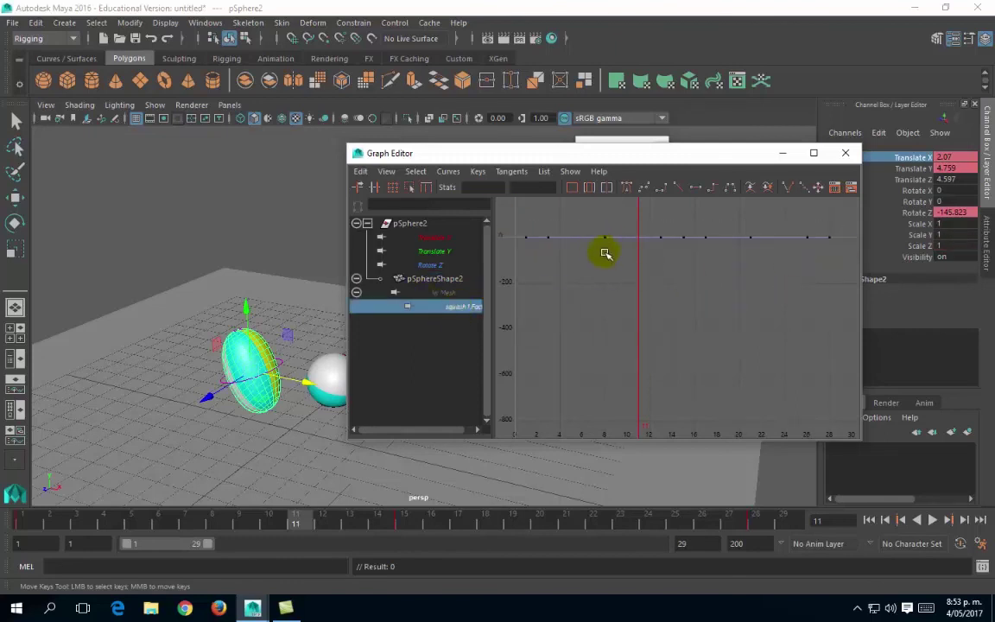
key("f")
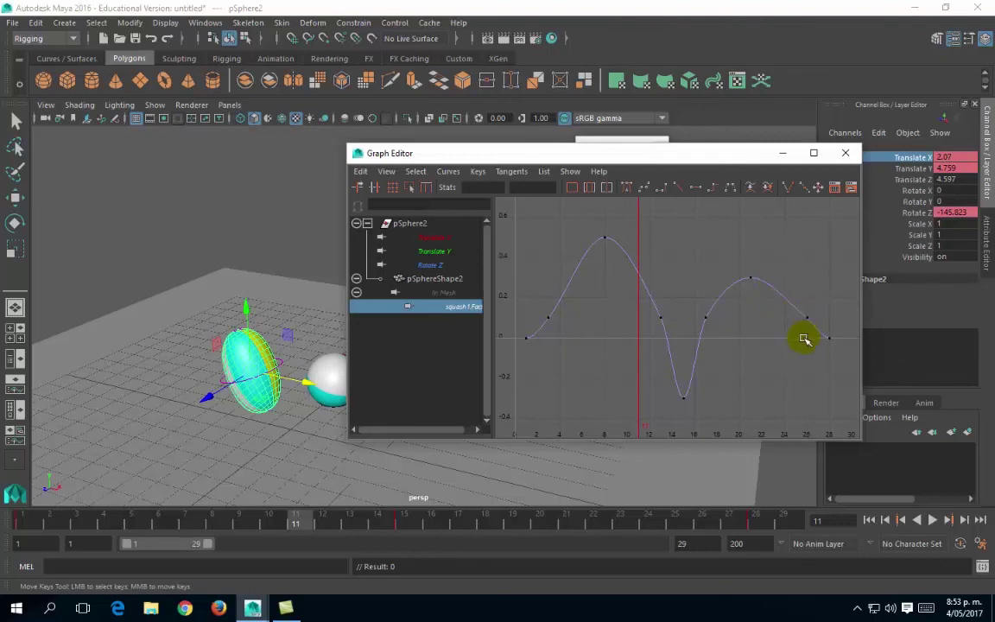
Step: Try removing the intermediate keys at frames 3, 13, 17 and 26 from the squash Factor curve, and undo the removals
left_click_drag(540, 304, 556, 340)
left_click_drag(651, 302, 733, 329)
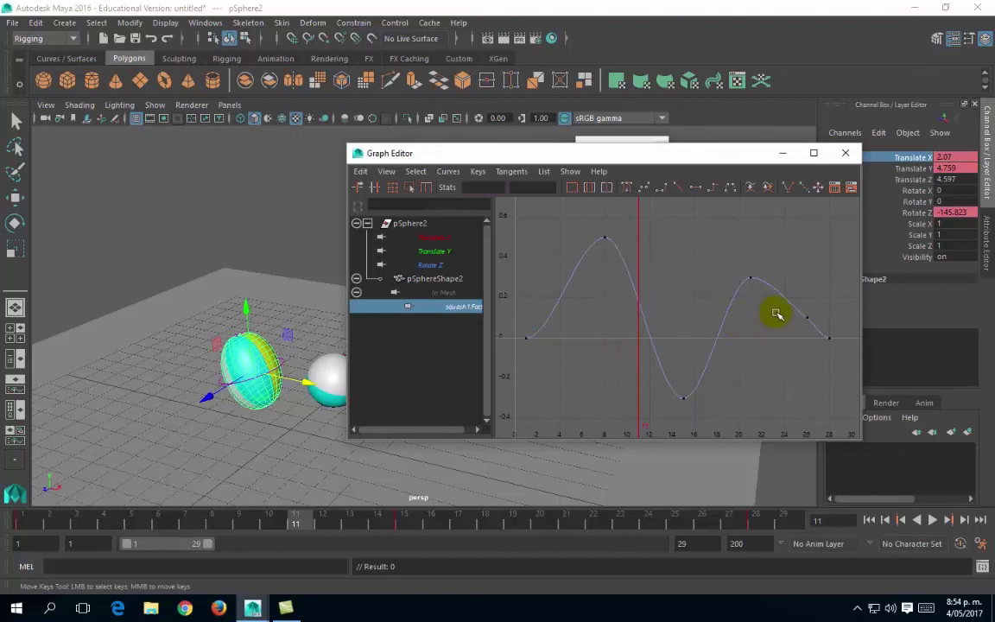
left_click_drag(818, 302, 788, 335)
key("ctrl+z")
key("ctrl+z")
key("ctrl+z")
key("ctrl+z")
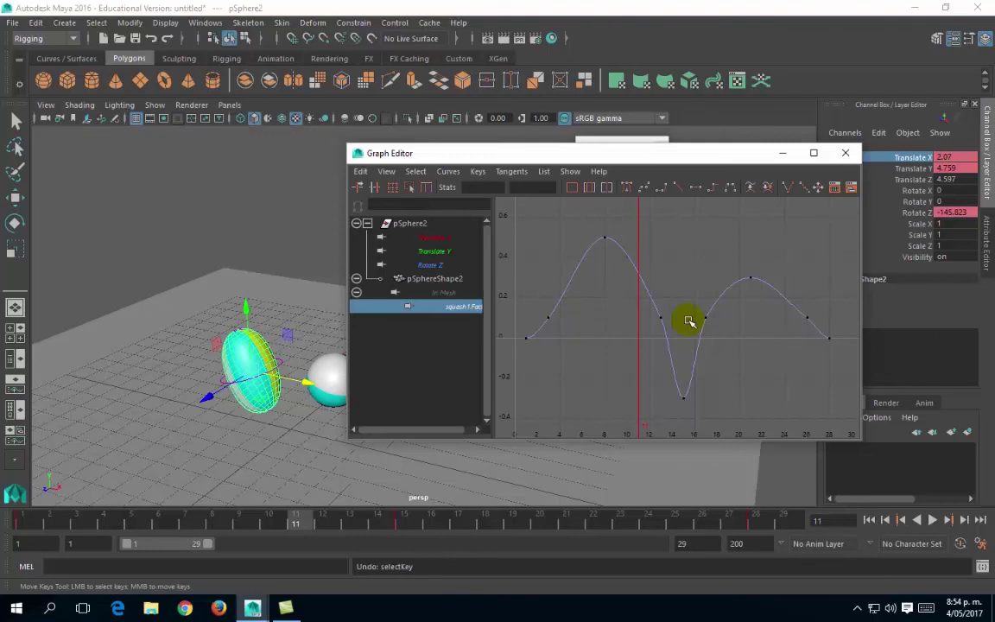
Step: Delete the frame 3 and frame 26 keys from the squash Factor curve
left_click(549, 318)
left_click(548, 355)
left_click_drag(802, 299, 816, 338)
key("Delete")
key("ctrl+z")
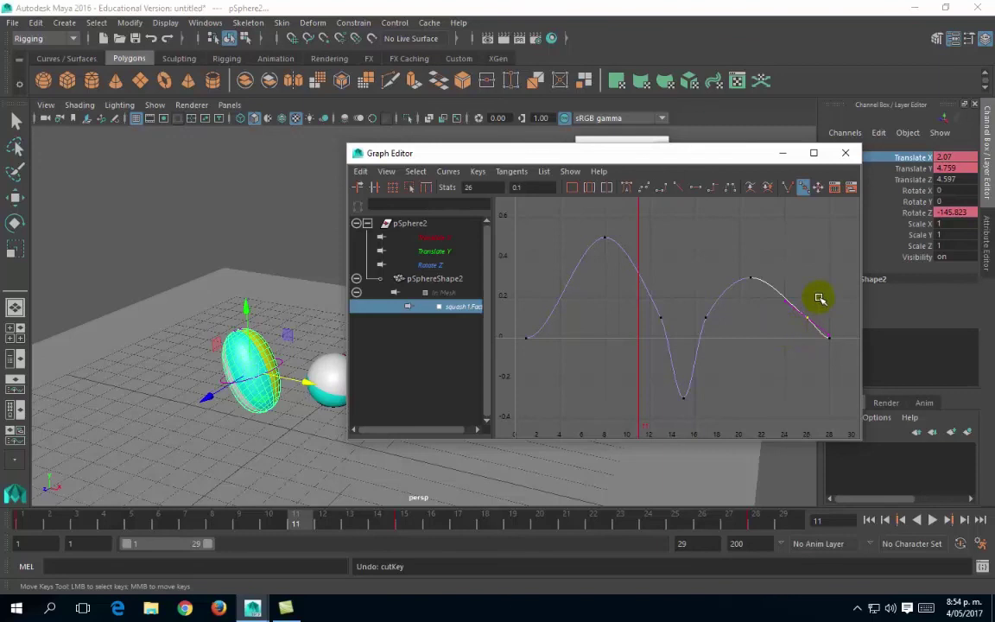
left_click(793, 336)
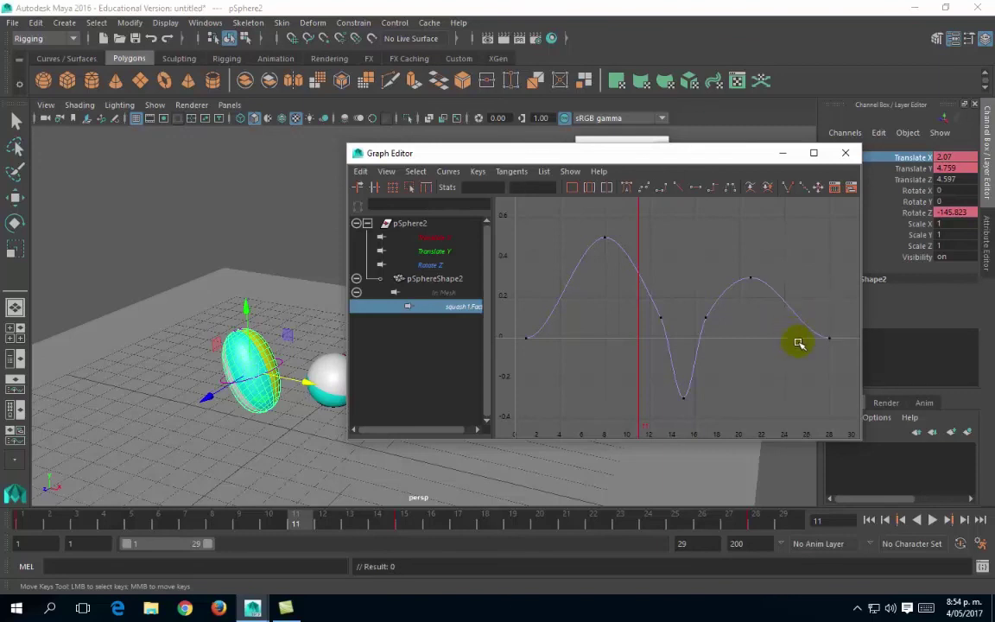
Step: Tilt the tangent of the squash Factor curve's frame 28 key so the curve descends steeply into its end
left_click_drag(844, 345, 820, 325)
middle_click(782, 349)
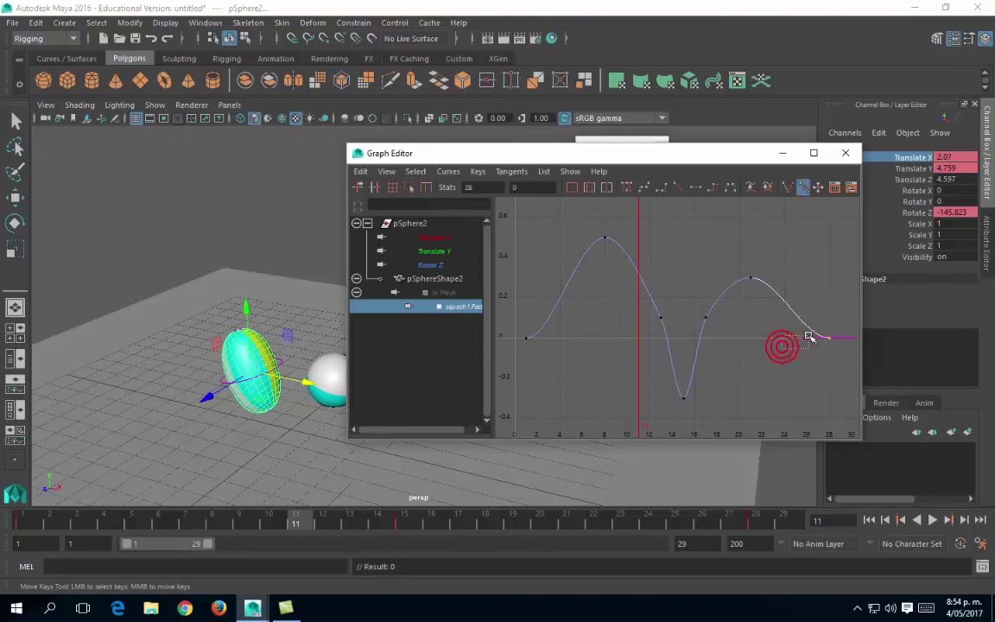
mouse_move(807, 351)
middle_mouse_down()
mouse_move(817, 351)
mouse_move(804, 370)
middle_mouse_up()
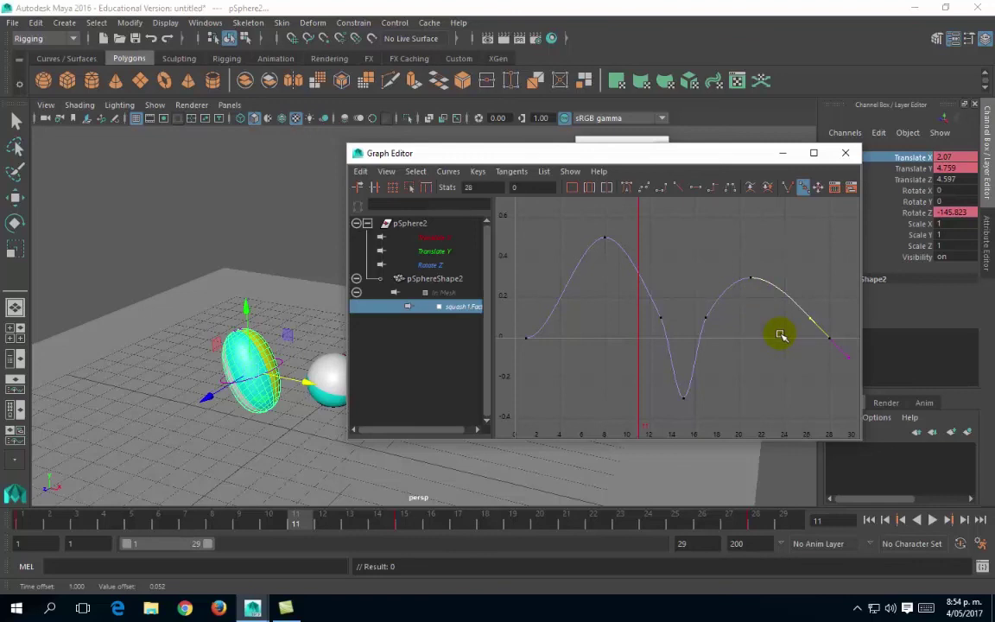
Step: Delete the frame 17 key from the squash Factor curve and break the tangents of its frame 15 and 21 keys
left_click_drag(728, 328, 693, 299)
middle_click_drag(693, 300, 717, 362)
left_click_drag(735, 267, 763, 300)
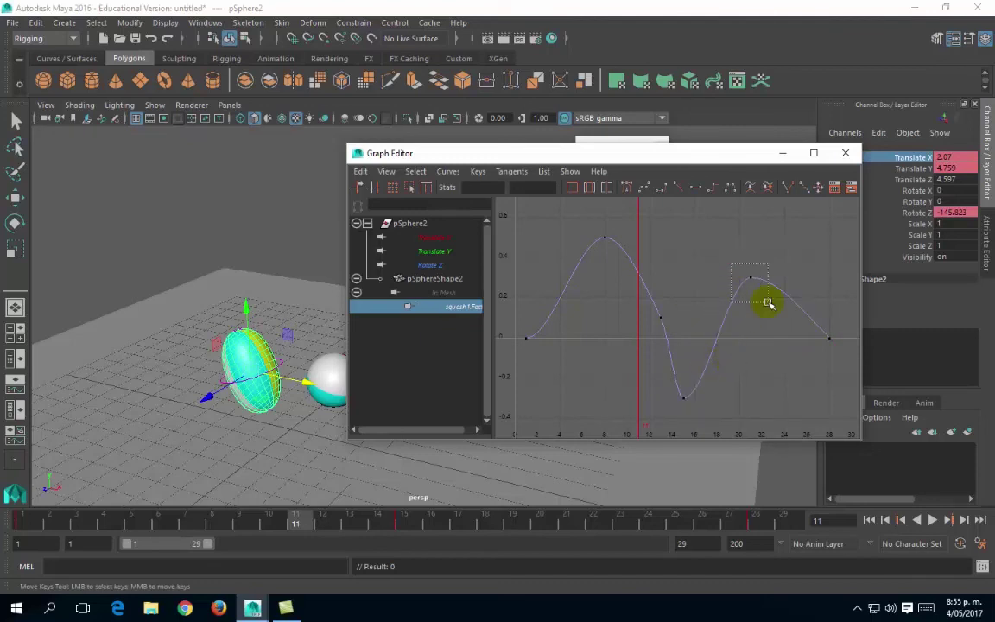
left_click(700, 402)
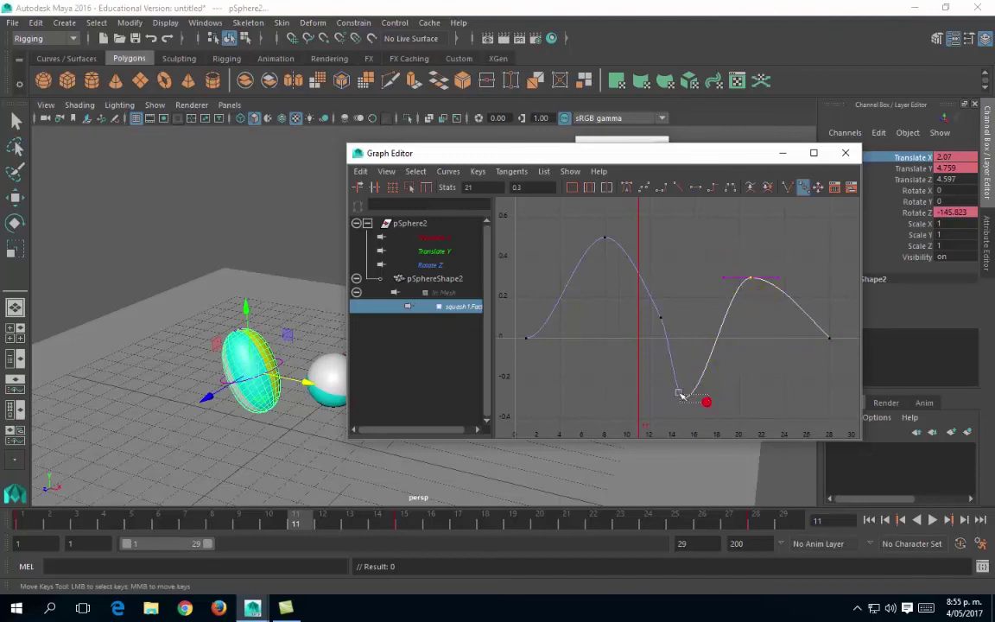
left_click_drag(731, 257, 763, 296)
right_click(765, 299)
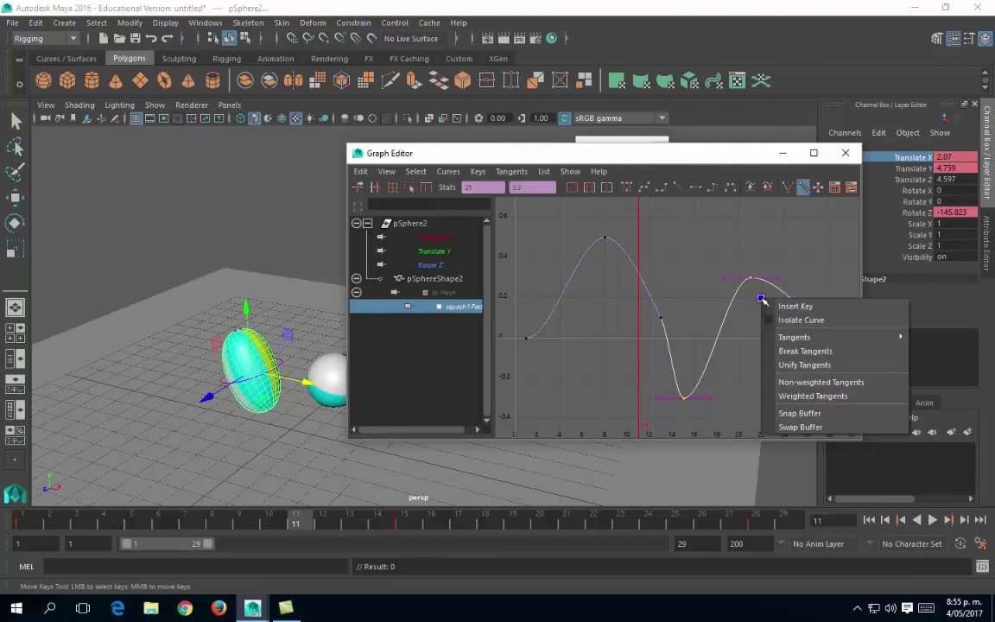
left_click(788, 349)
Step: Delete the frame 13 key and steepen both tangents of the frame 15 key into a sharp V on the squash Factor curve
left_click(724, 409)
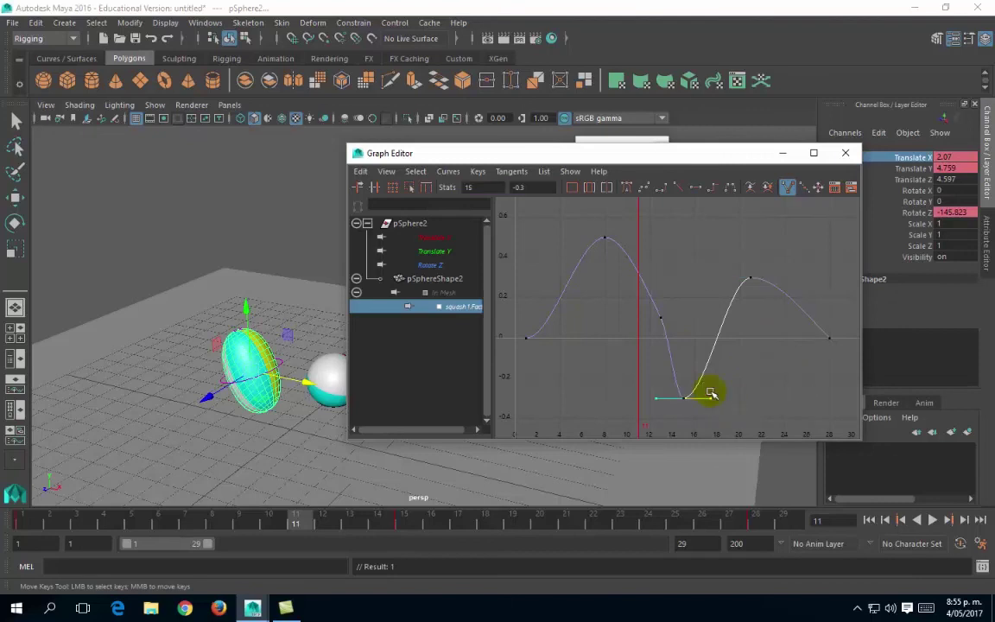
middle_click_drag(735, 407, 715, 391)
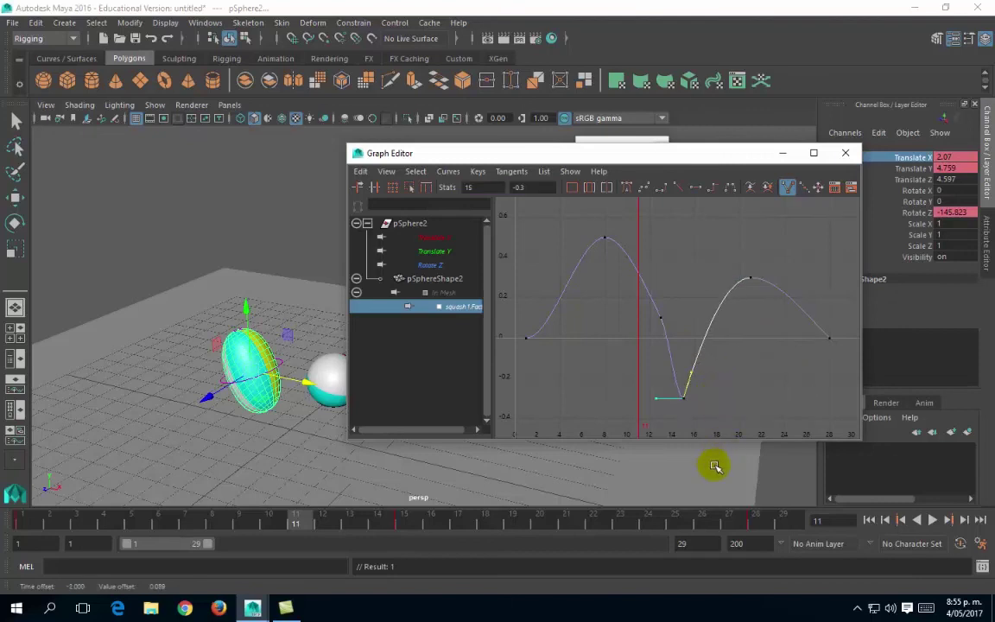
left_click(672, 310)
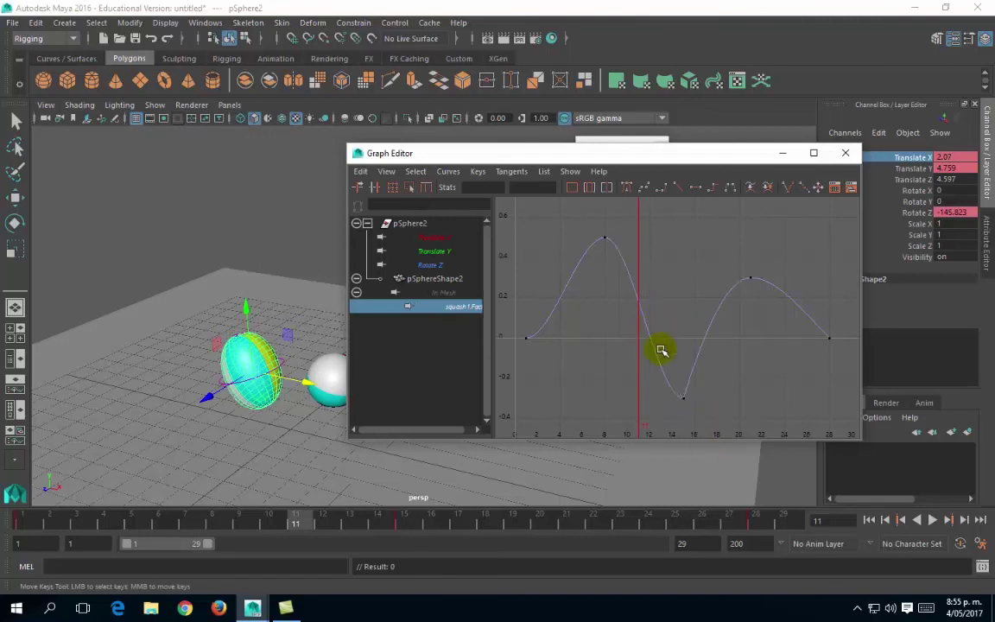
left_click_drag(672, 415, 692, 392)
middle_click_drag(639, 417, 652, 377)
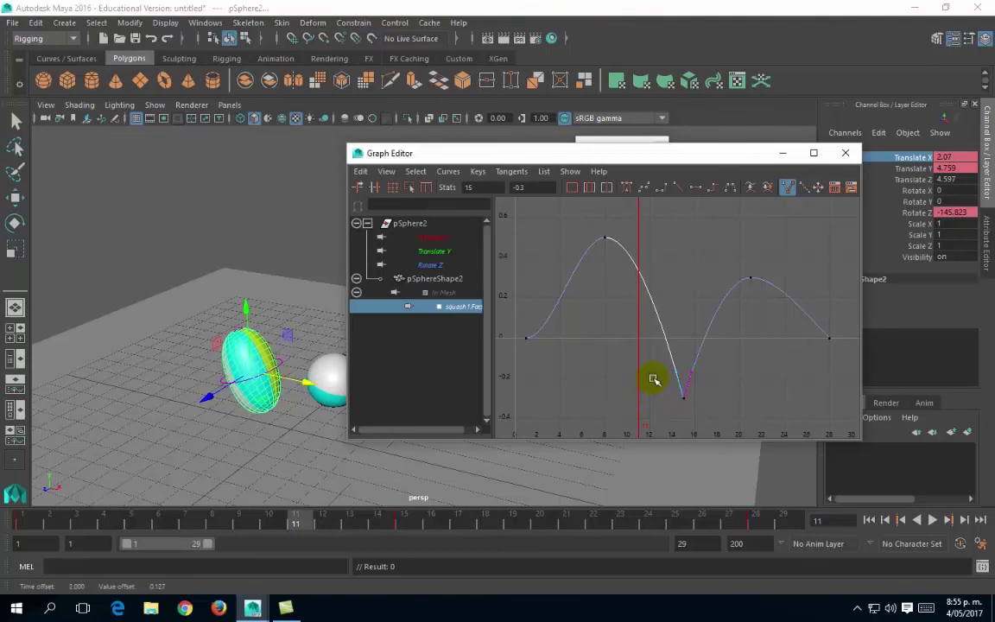
Step: Tilt the tangent of the squash Factor curve's frame 1 key so the curve rises steeply from its start
left_click_drag(501, 316, 577, 357)
left_click(542, 328)
middle_click_drag(575, 348, 575, 348)
left_click(445, 311)
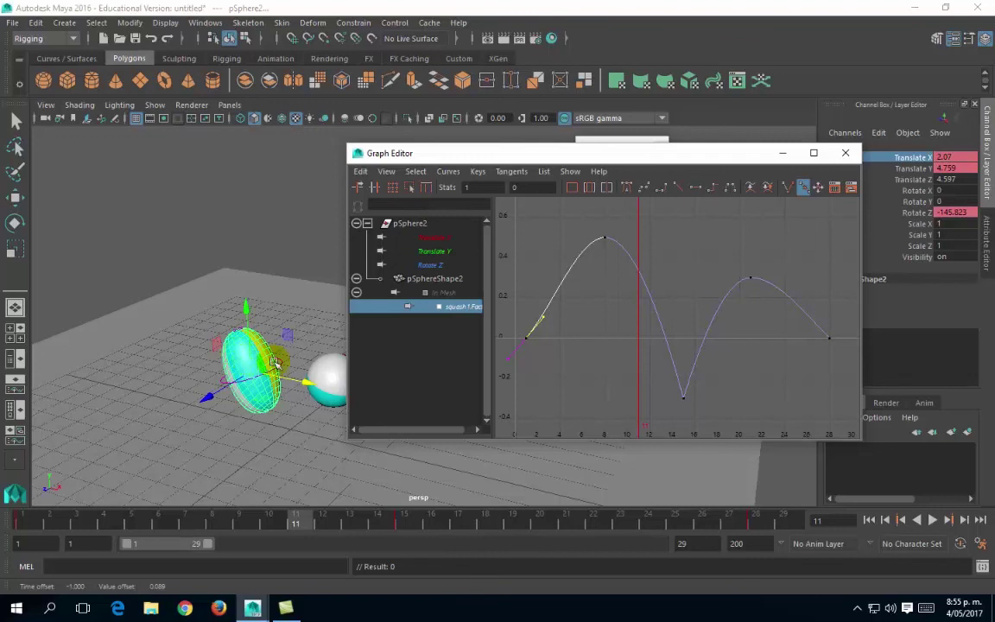
Step: Select only the front ball's Squash deformer handle so that its animation curves are listed
left_click(255, 331)
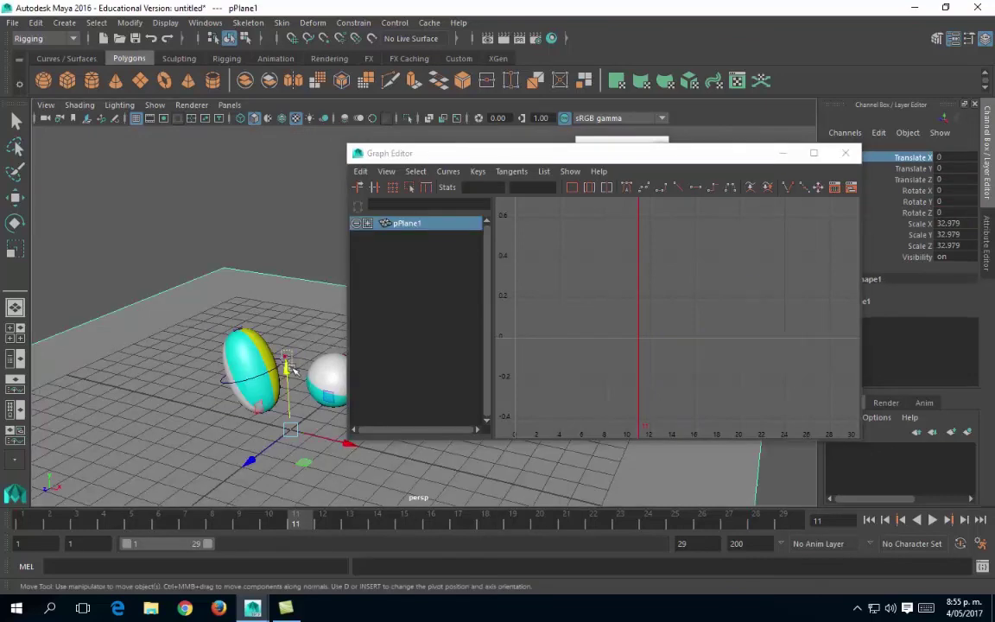
left_click(278, 358)
left_click_drag(283, 356, 245, 416)
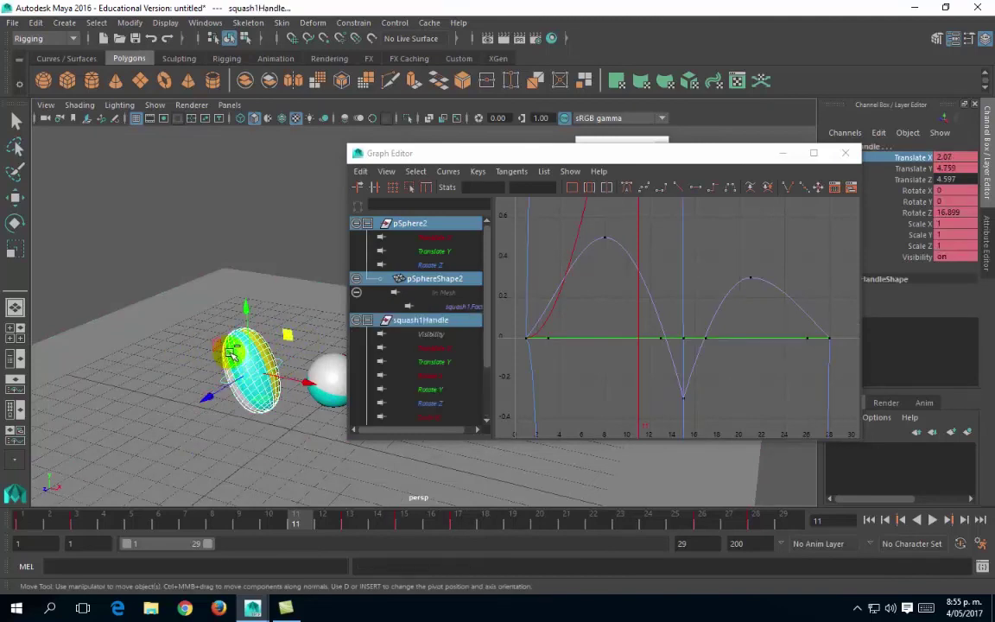
left_click(414, 311)
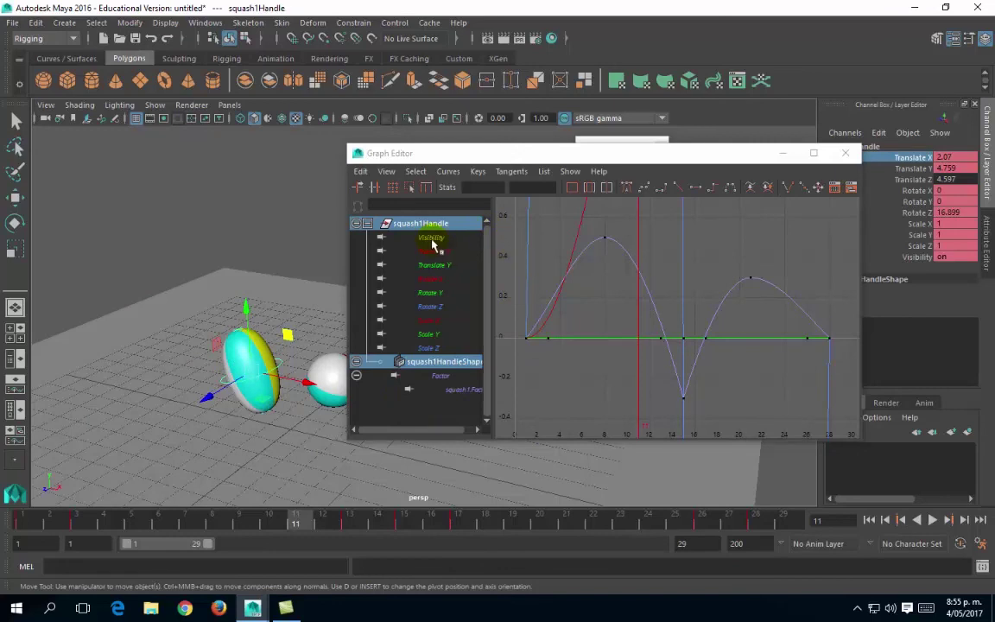
Step: Delete all Visibility keys of the Squash deformer handle in the Graph Editor
left_click(393, 235)
key("f")
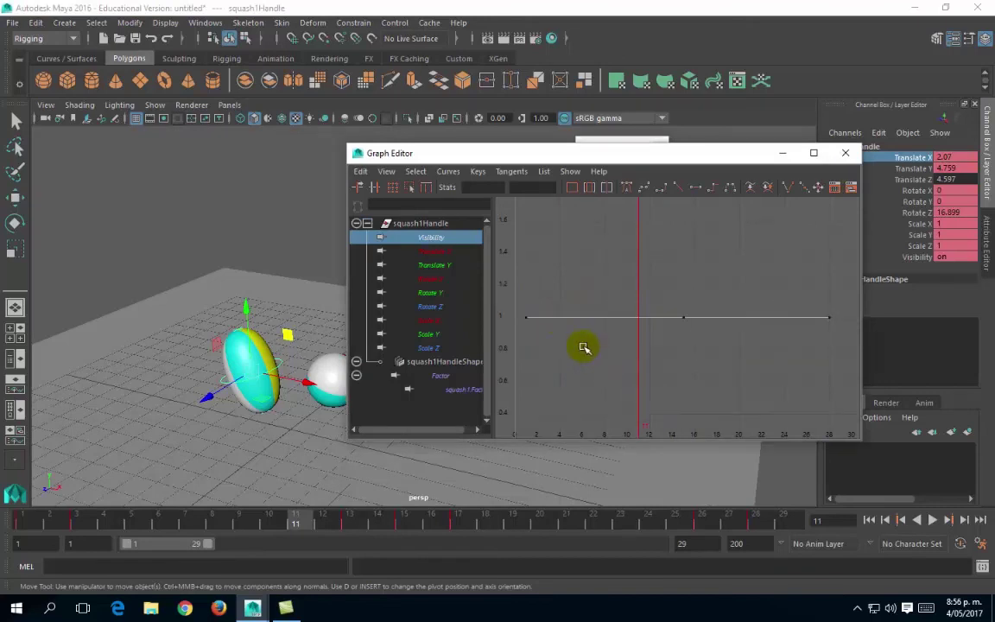
left_click_drag(517, 296, 840, 337)
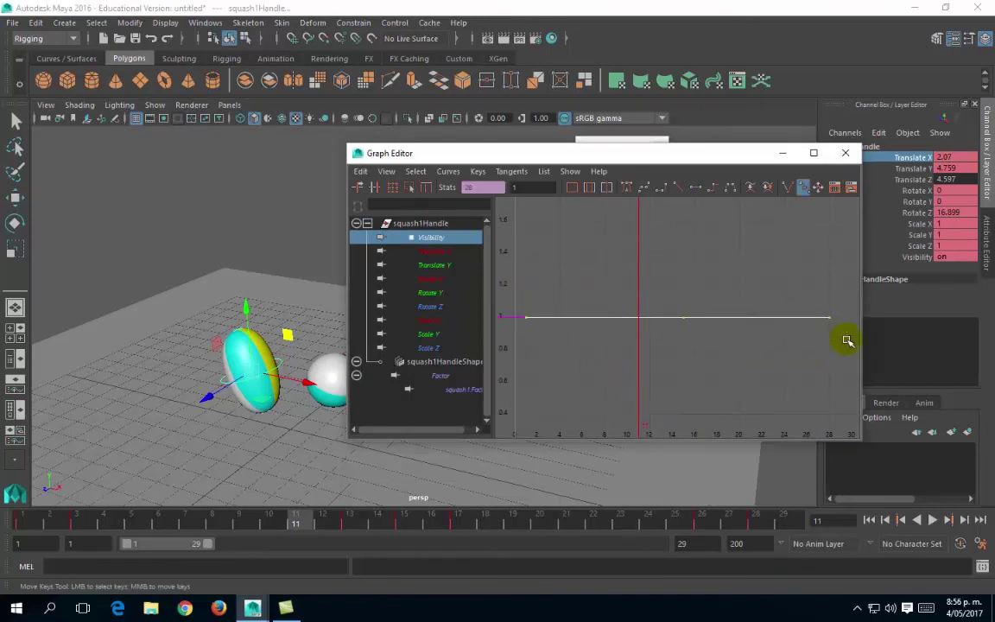
key("Delete")
Step: Delete all Rotate X keys from the Squash deformer handle's curves and show its Rotate Y curve
left_click(441, 239)
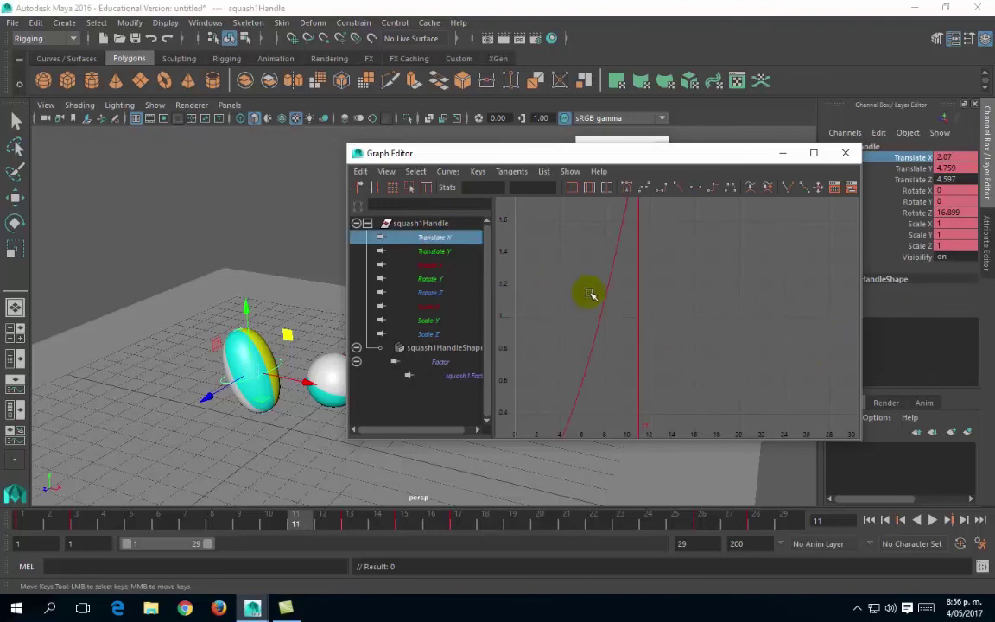
key("f")
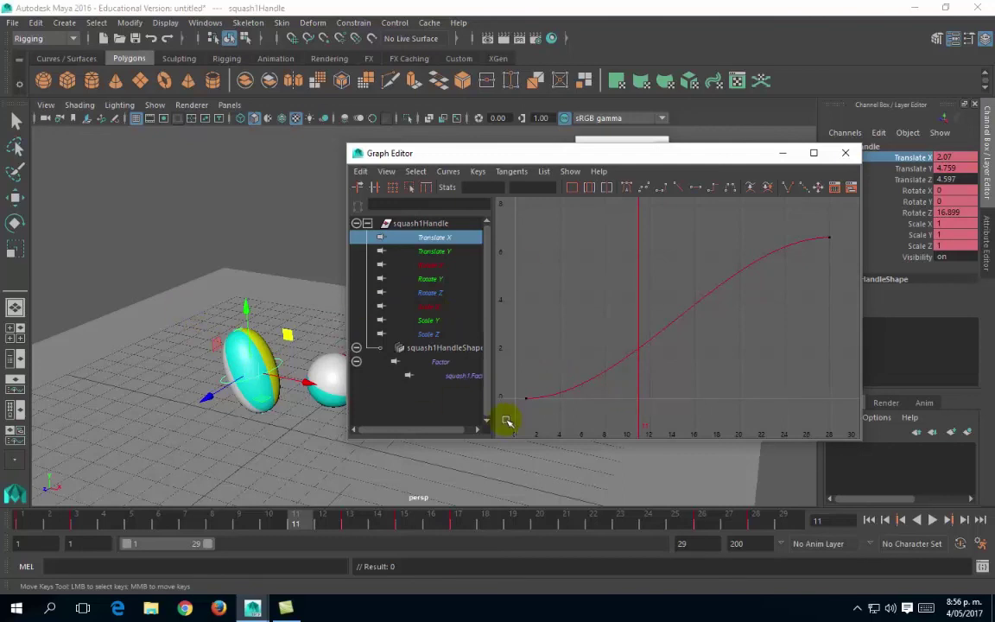
left_click(442, 252)
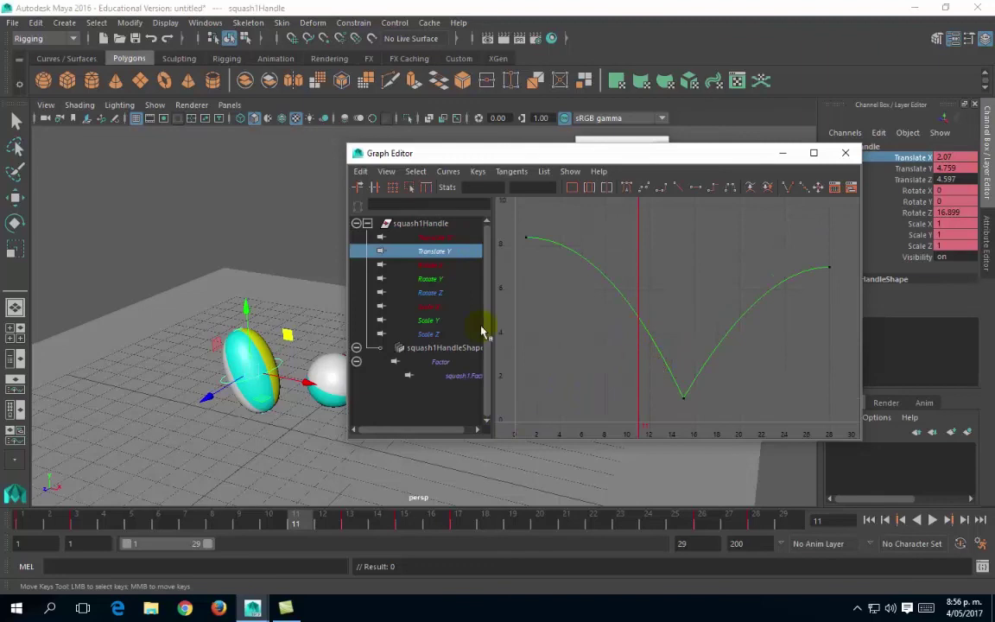
left_click(430, 265)
key("f")
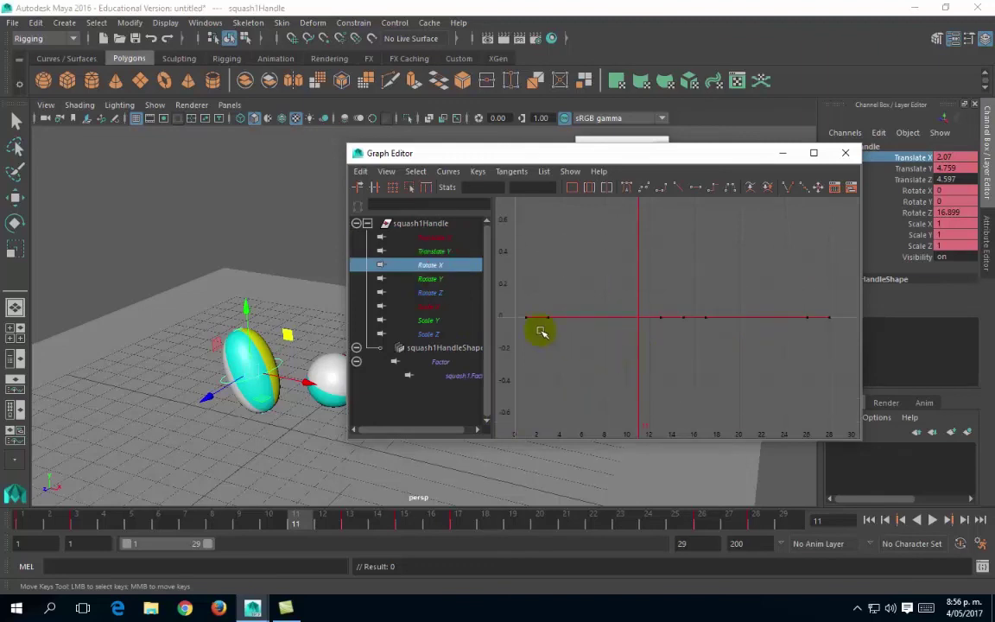
left_click_drag(510, 336, 846, 299)
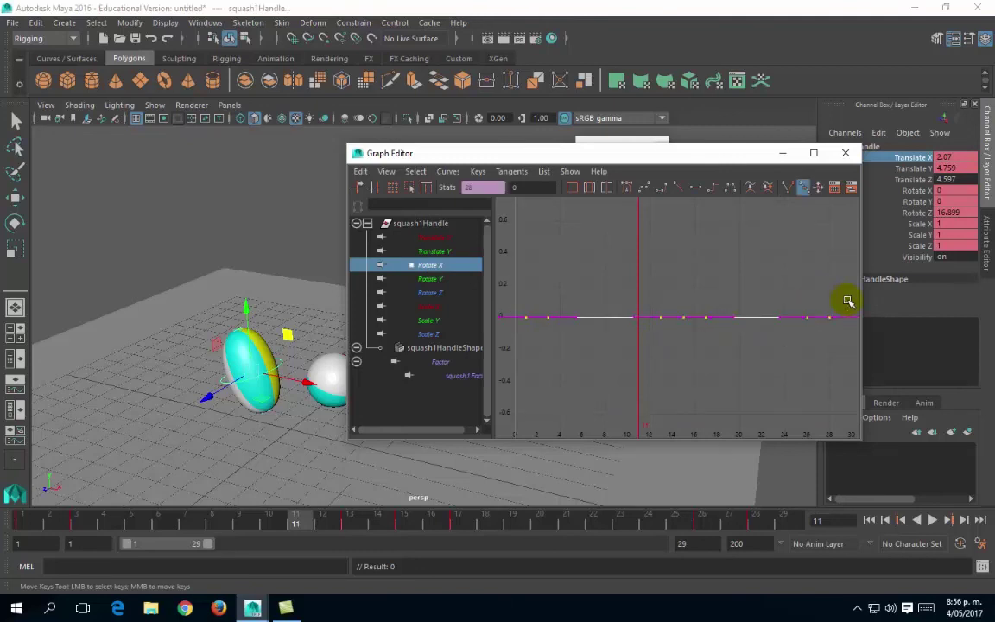
key("Delete")
left_click(438, 266)
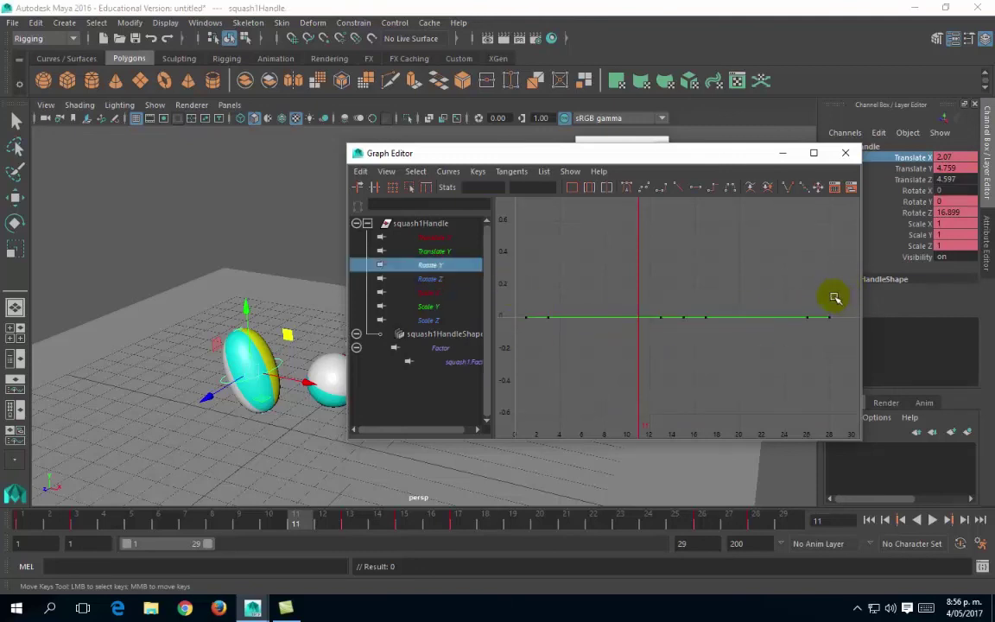
Step: Delete all Rotate Y keys of the Squash deformer handle in the Graph Editor
left_click_drag(838, 303, 508, 349)
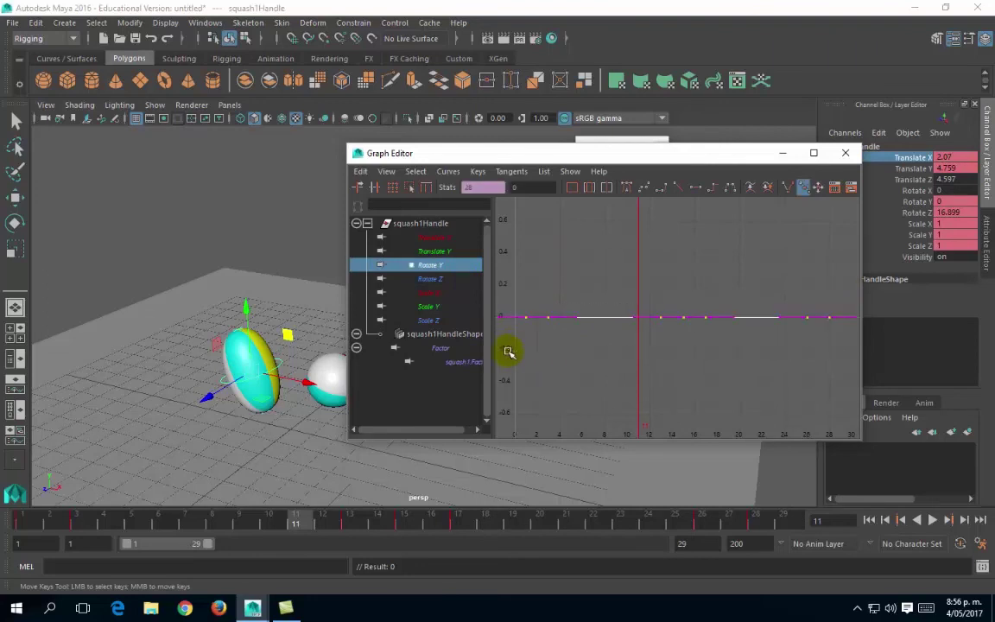
key("Delete")
left_click(423, 281)
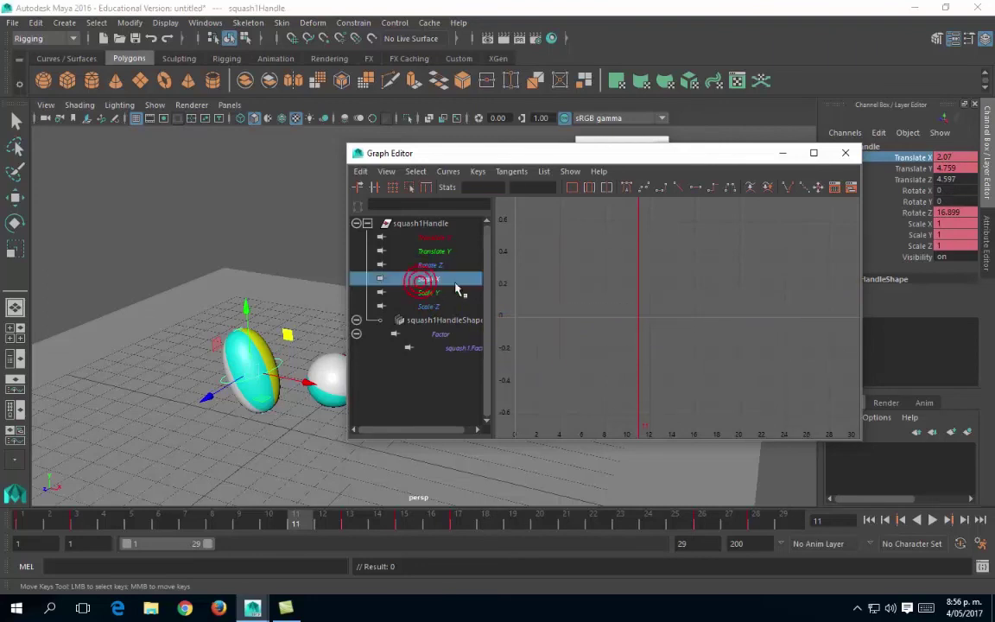
Step: Delete the frame 15 key from the Squash handle's Rotate Z curve
left_click(436, 266)
key("f")
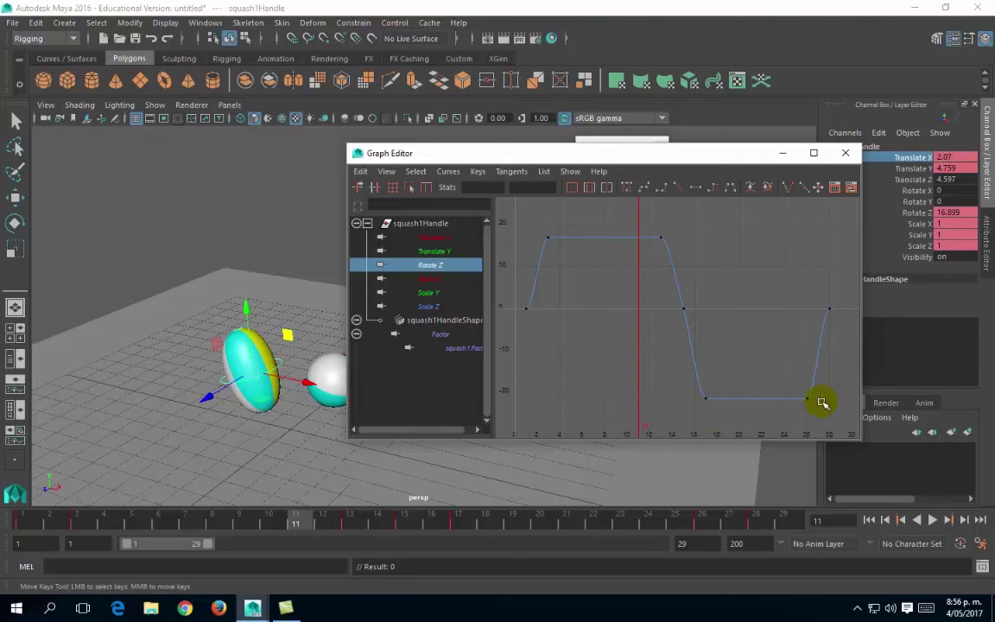
left_click(666, 338)
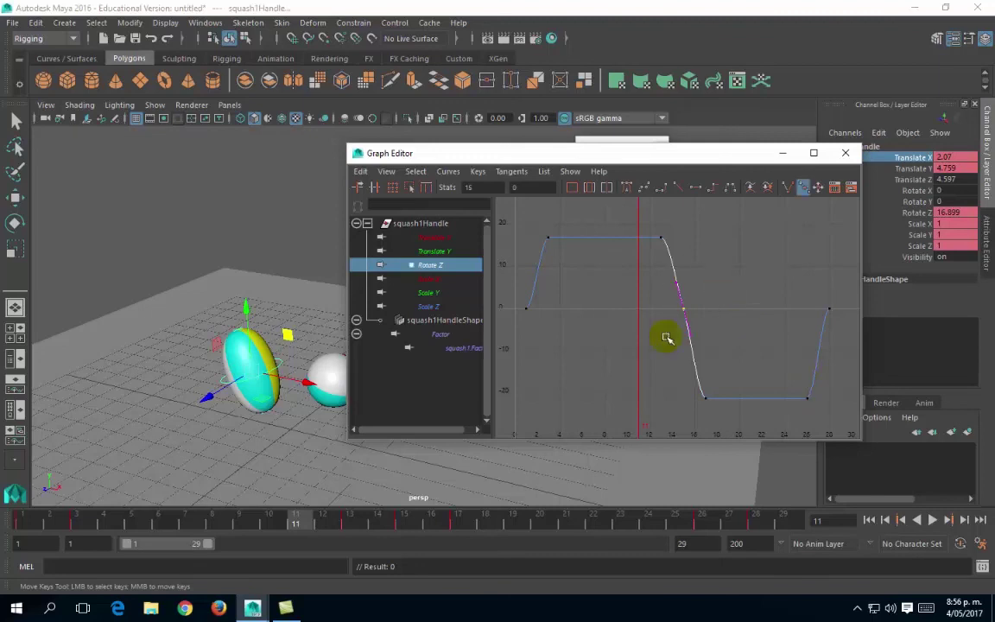
left_click(666, 338)
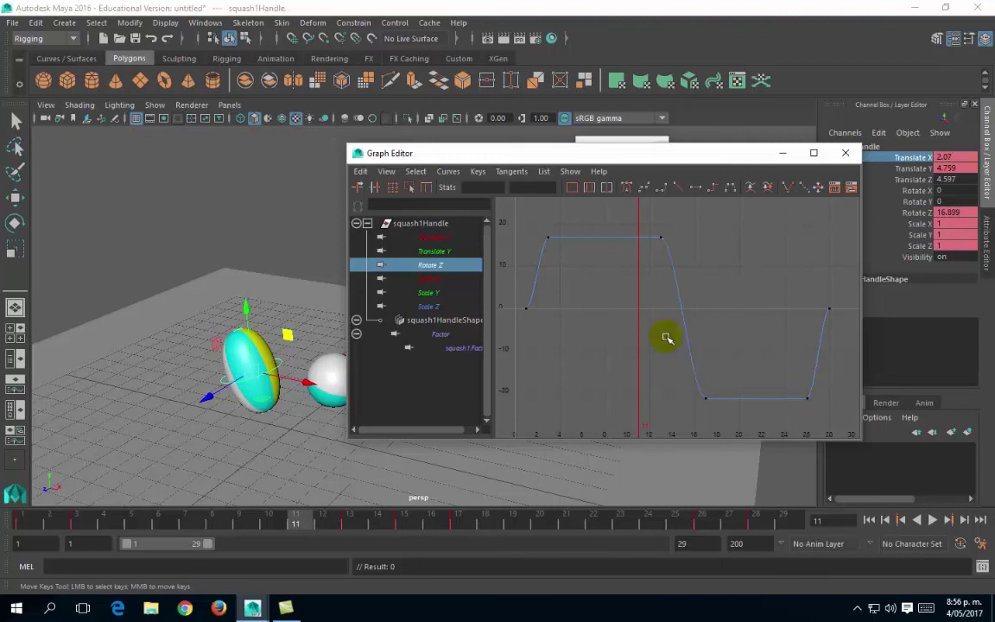
Step: Apply linear tangents to the first and last keys, at frames 1 and 28, of the Squash handle's Rotate Z curve
left_click_drag(559, 327, 518, 294)
left_click_drag(565, 318, 548, 291)
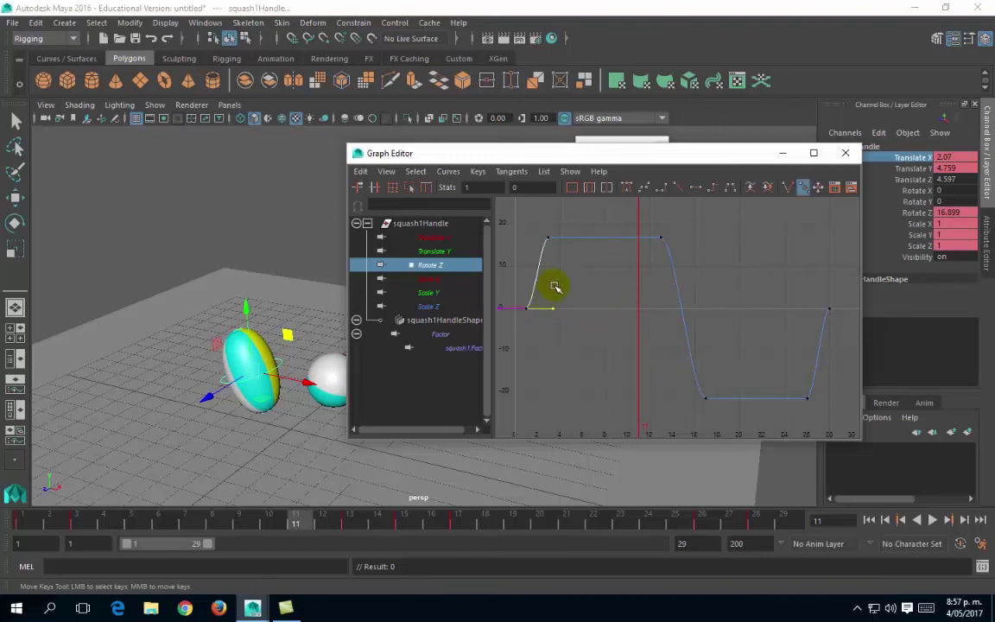
left_click_drag(853, 287, 791, 329)
left_click(666, 189)
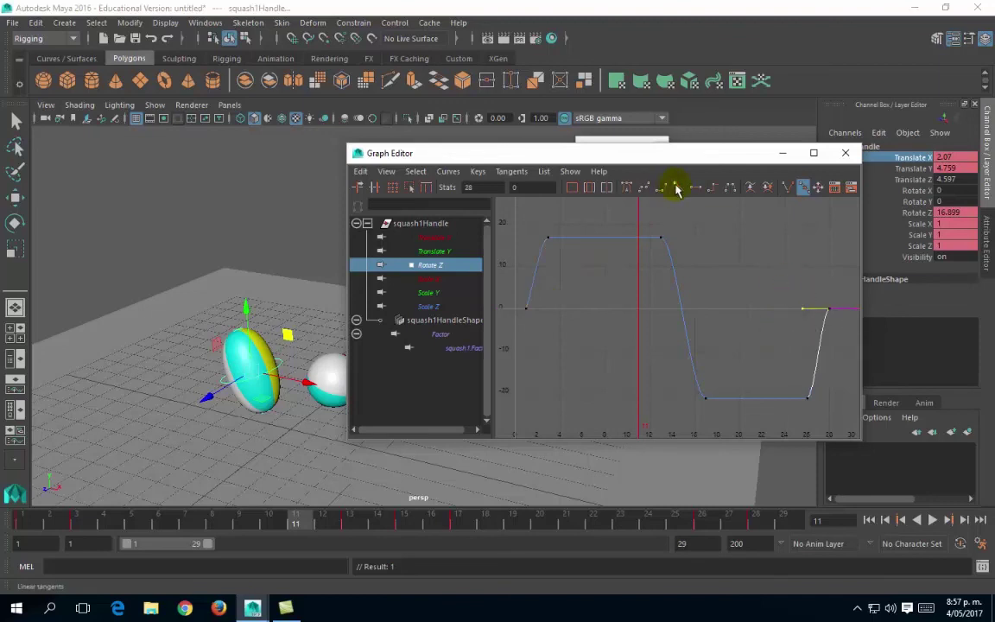
left_click(698, 201)
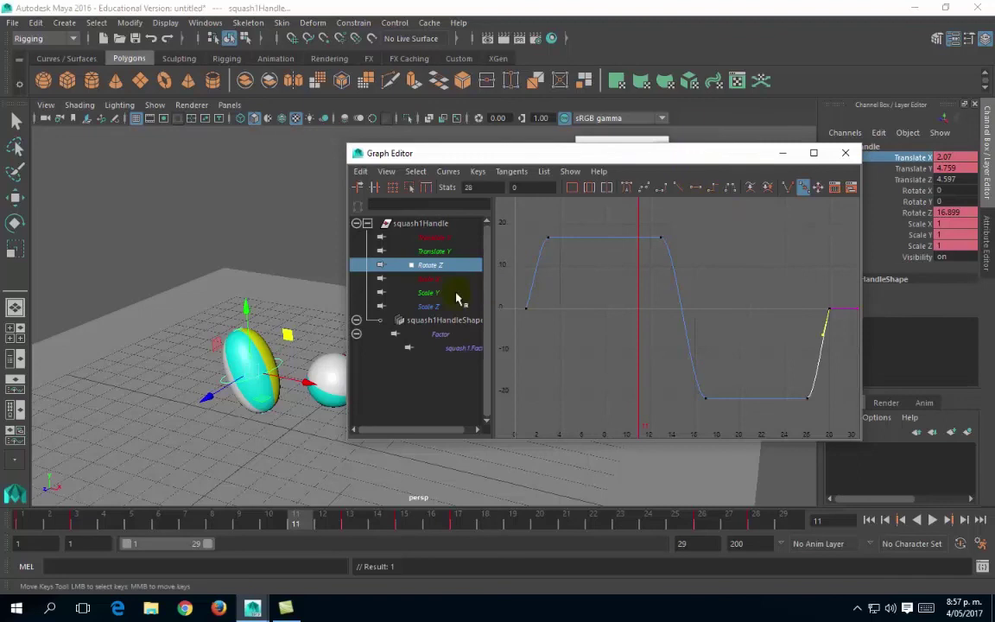
Step: Delete all Scale X keys of the Squash deformer handle
left_click(429, 279)
key("f")
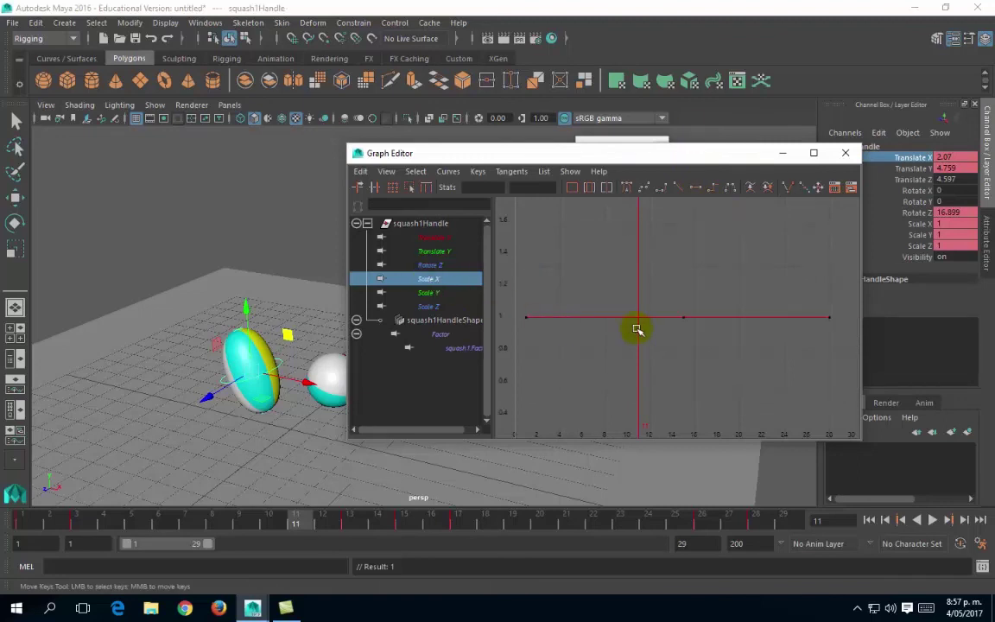
left_click(512, 318)
key("Delete")
Step: Delete all Scale Y and Scale Z keys from the Squash deformer handle's curves
left_click(429, 279)
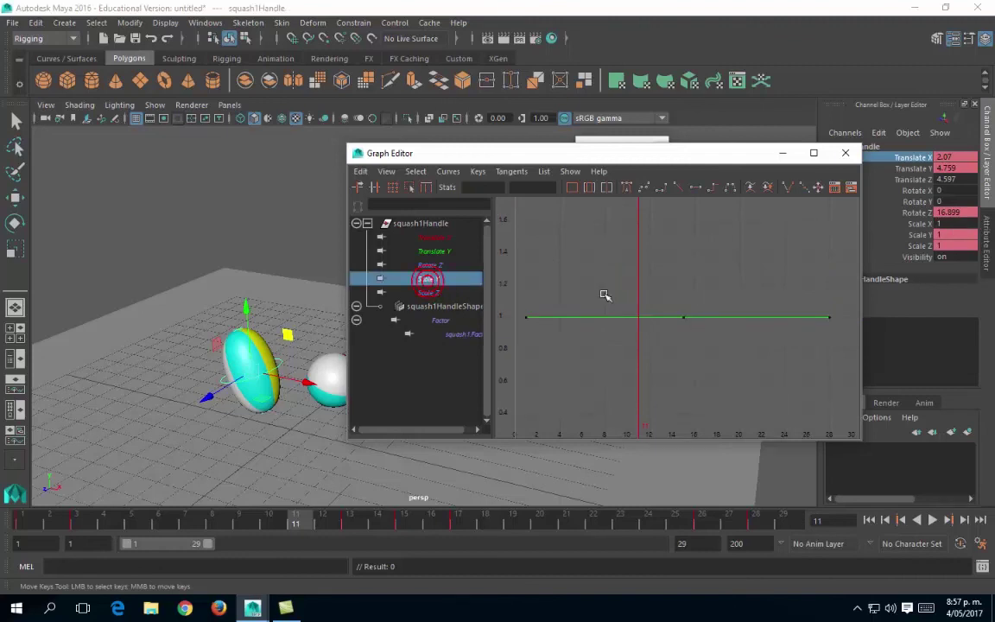
left_click_drag(845, 302, 514, 344)
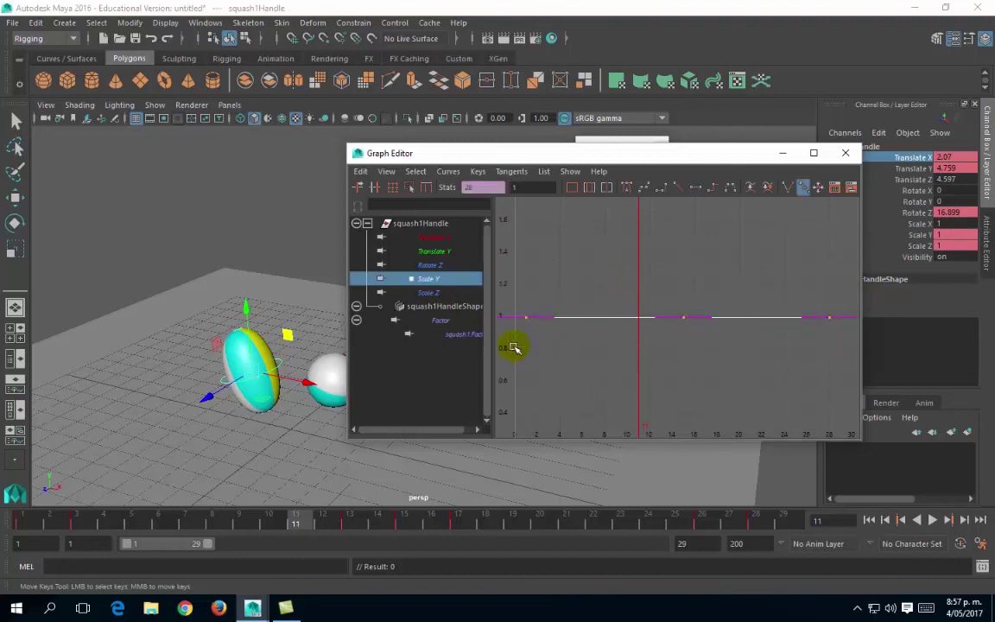
key("Delete")
left_click(427, 278)
left_click_drag(844, 293, 507, 338)
key("Delete")
Step: Review the handle shape's Factor curve and the squash deformer's Factor curve, and close the Graph Editor
left_click(442, 293)
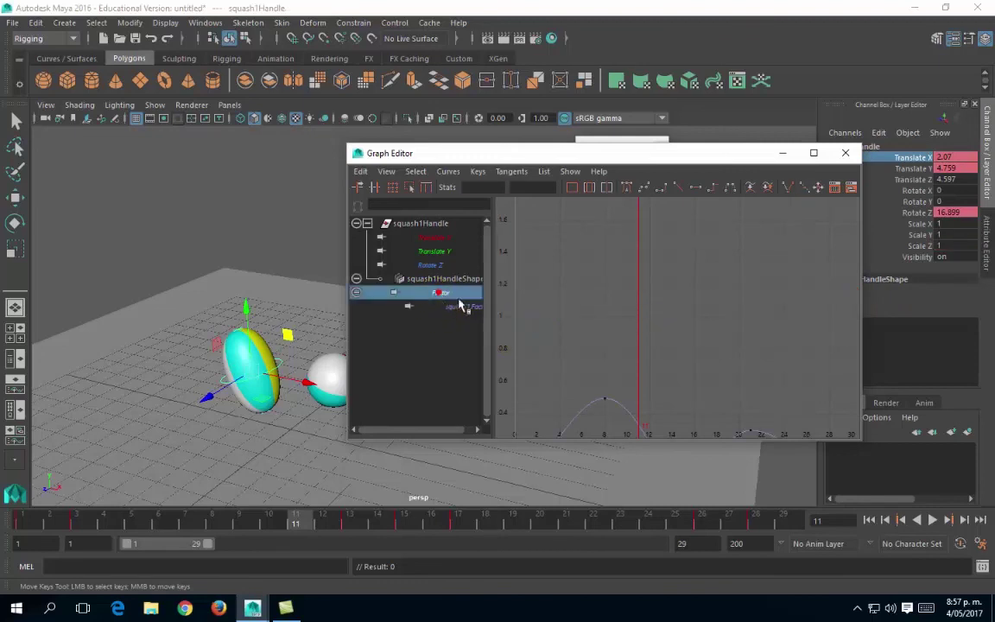
key("f")
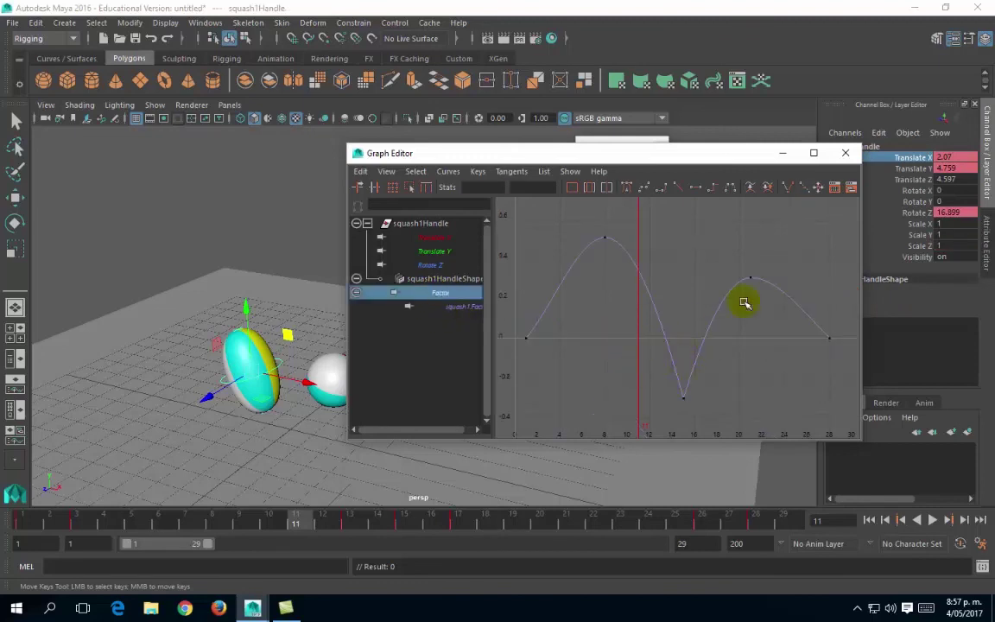
left_click(466, 308)
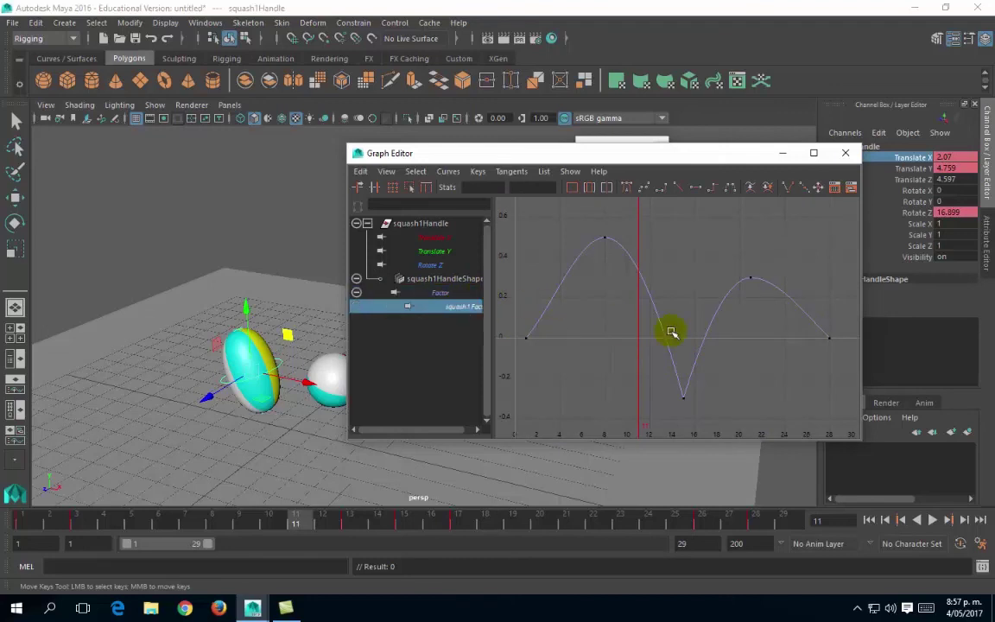
left_click(846, 153)
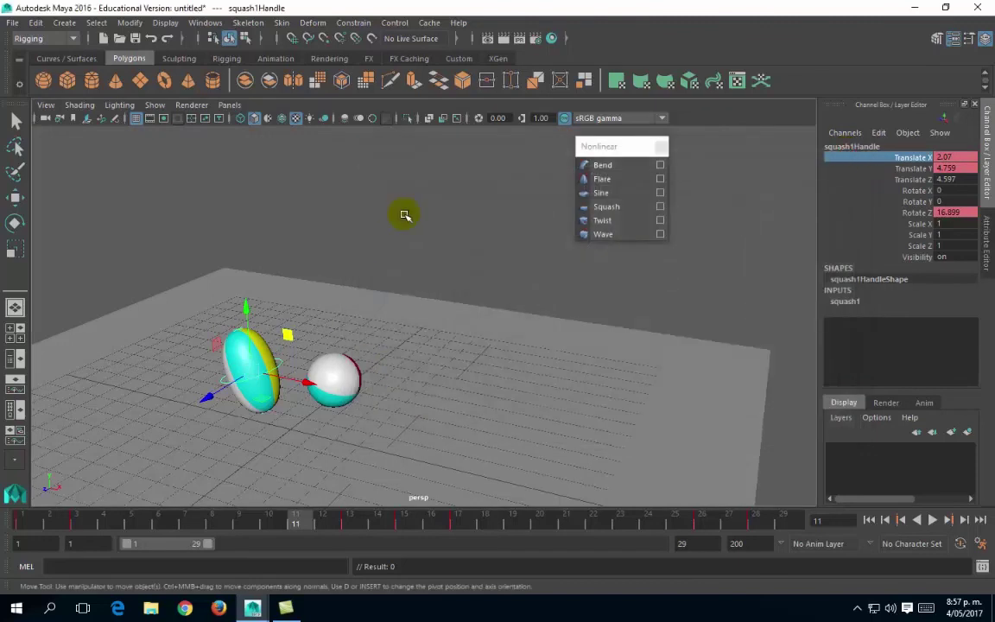
Step: Examine which channels are keyed on the front ball, its Squash handle and the handle's squash input attributes, and clear the selection
left_click(402, 213)
left_click(229, 338)
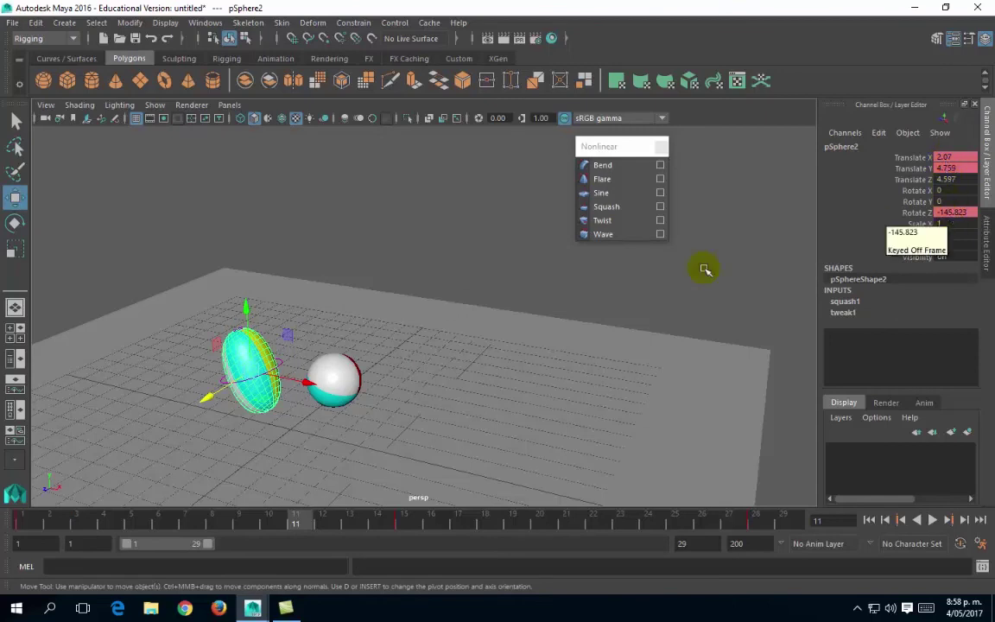
left_click(375, 217)
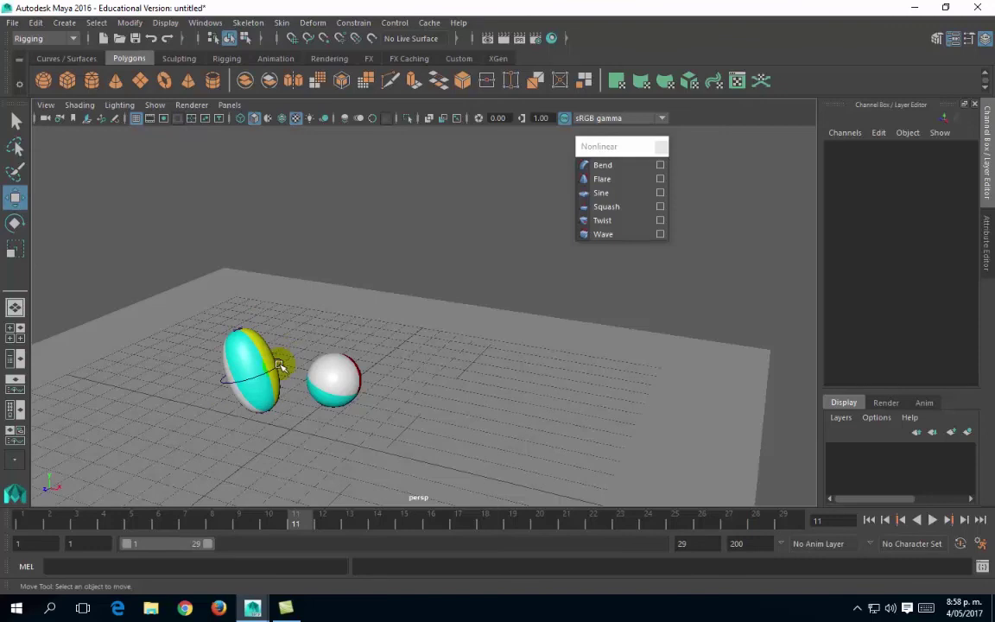
left_click(248, 369)
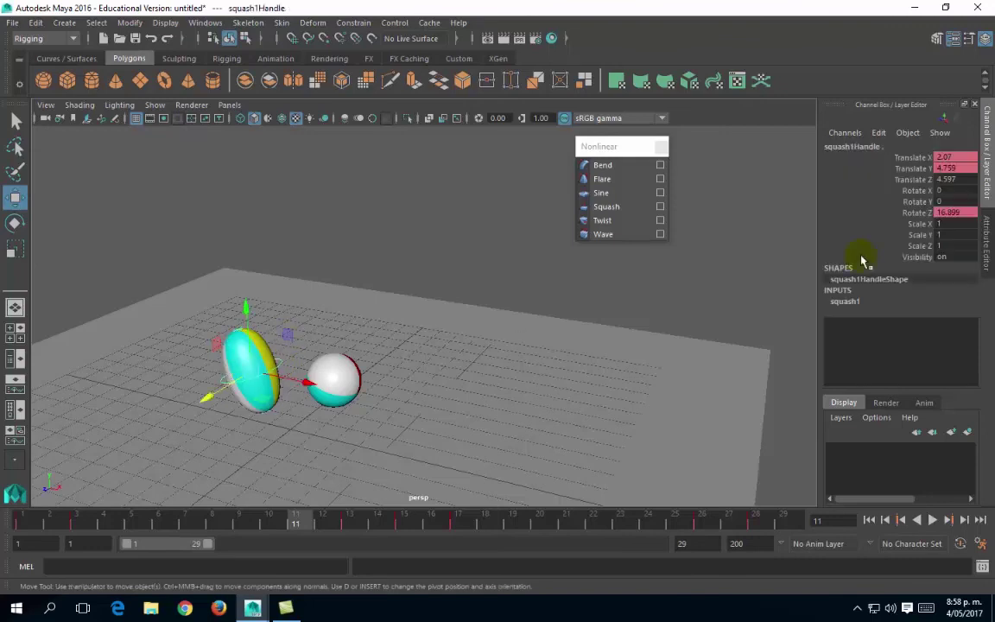
left_click(843, 299)
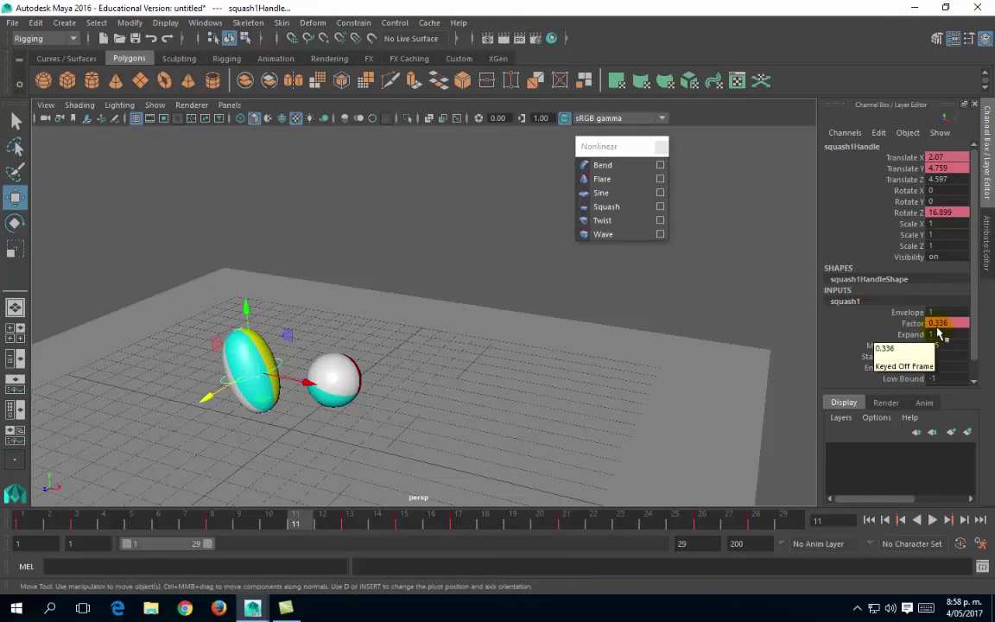
left_click_drag(544, 229, 451, 210)
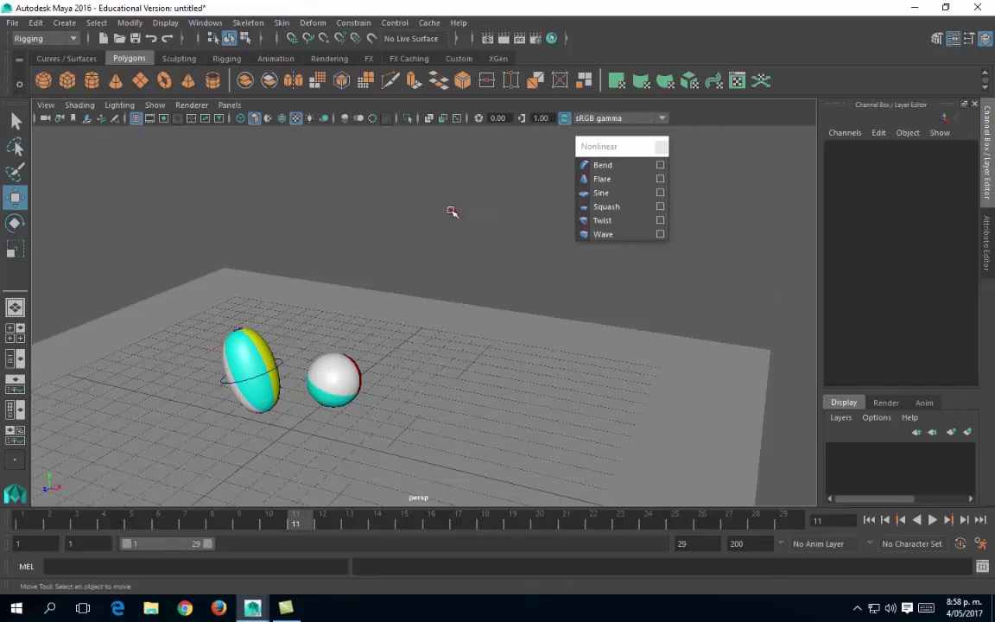
Step: Go to frame 1 and select the rear ball to show its keyed channels
left_click(229, 347)
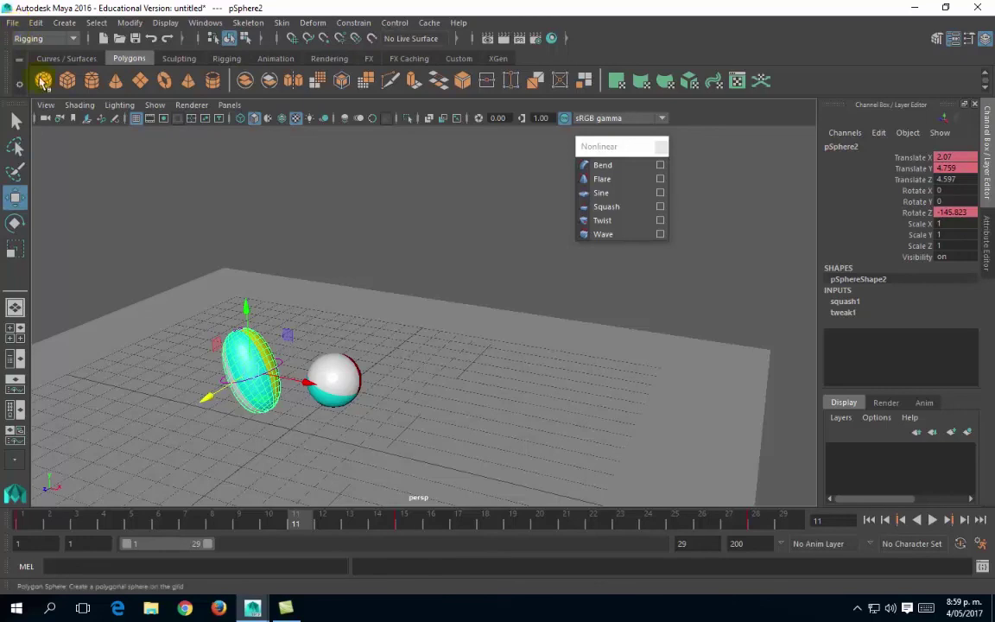
left_click(23, 519)
left_click(256, 190)
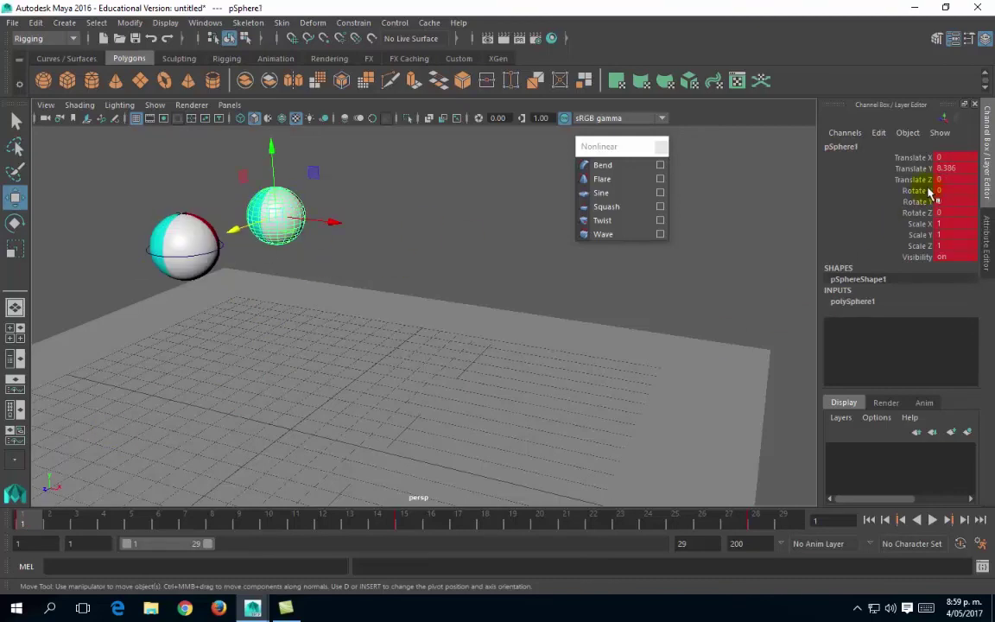
Step: Try rotating the rear ball about Z at frame 15 and undo the rotation
left_click(404, 518)
key("e")
left_click_drag(378, 383, 484, 544)
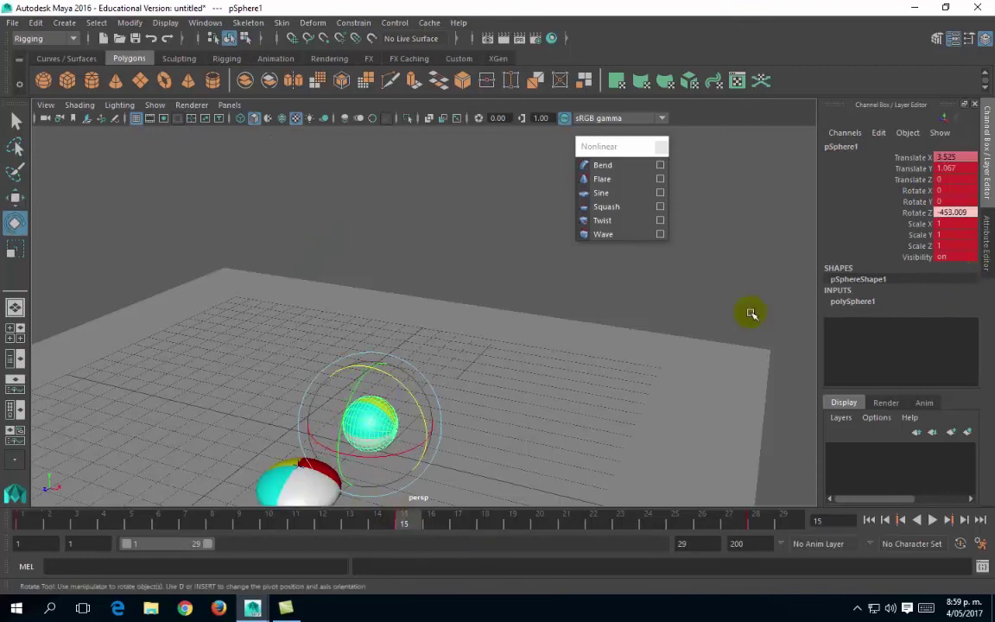
key("ctrl+z")
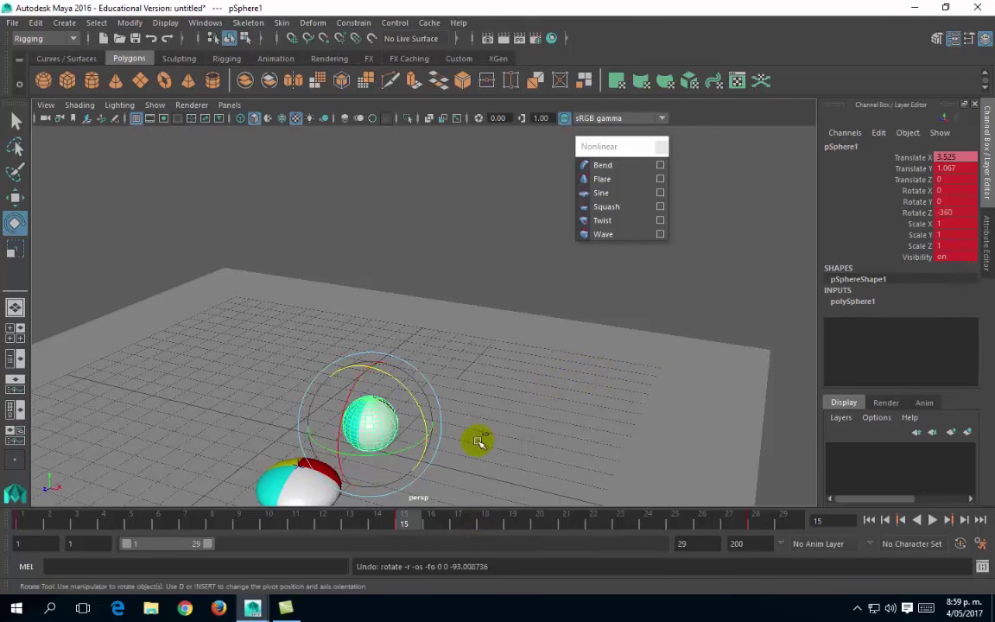
Step: Go to frame 28 and open the Save Scene As dialog for the untitled scene
left_click(755, 516)
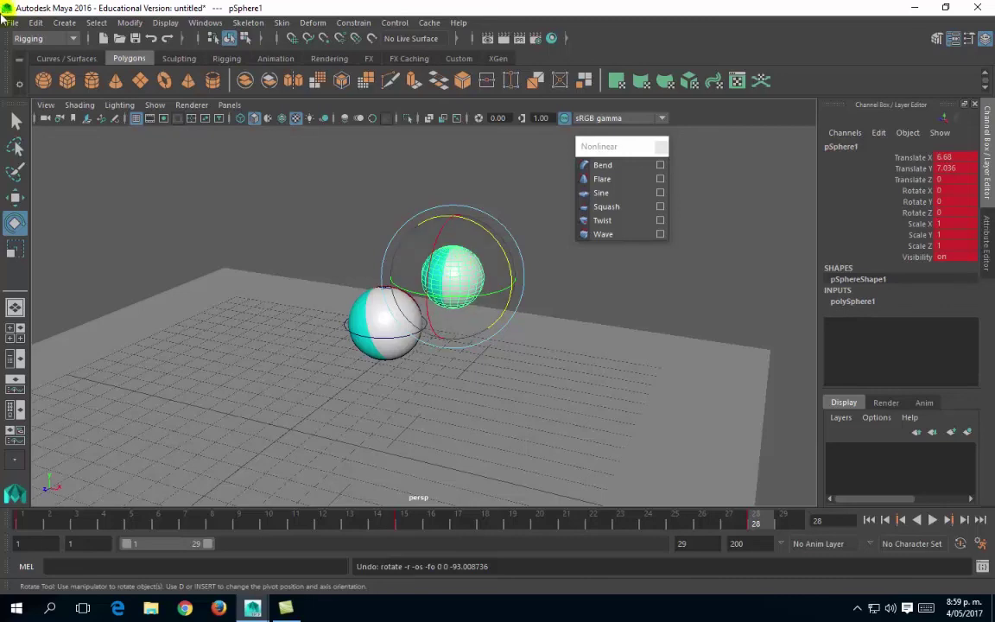
left_click(14, 22)
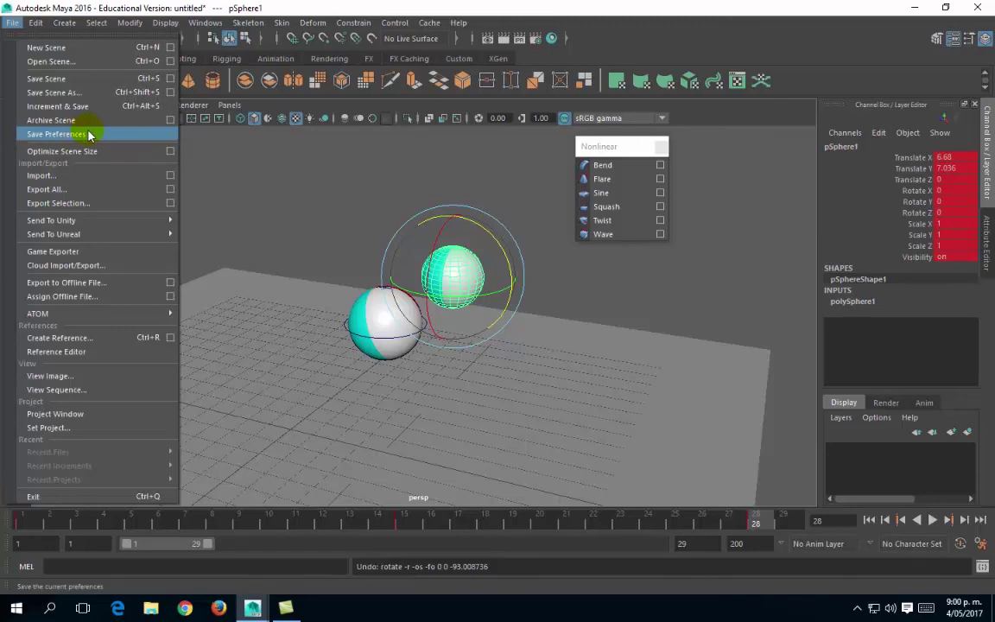
left_click(89, 135)
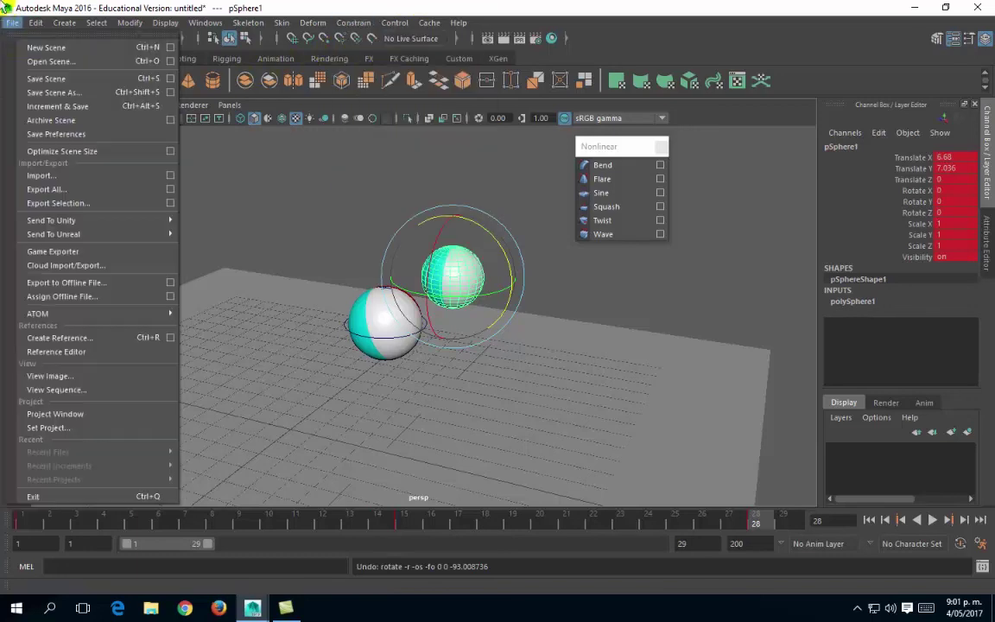
left_click(62, 95)
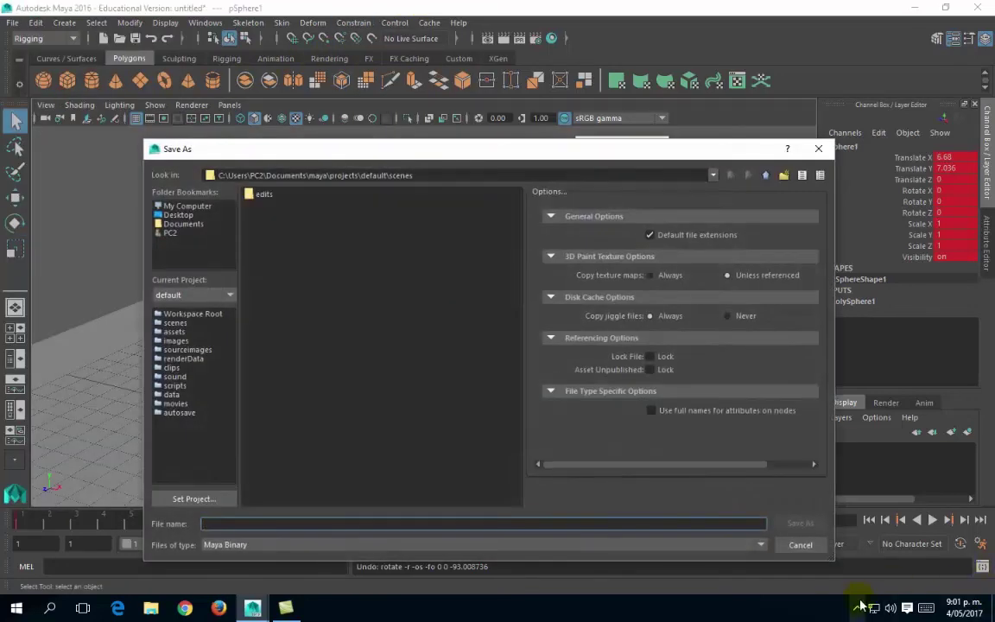
left_click(870, 581)
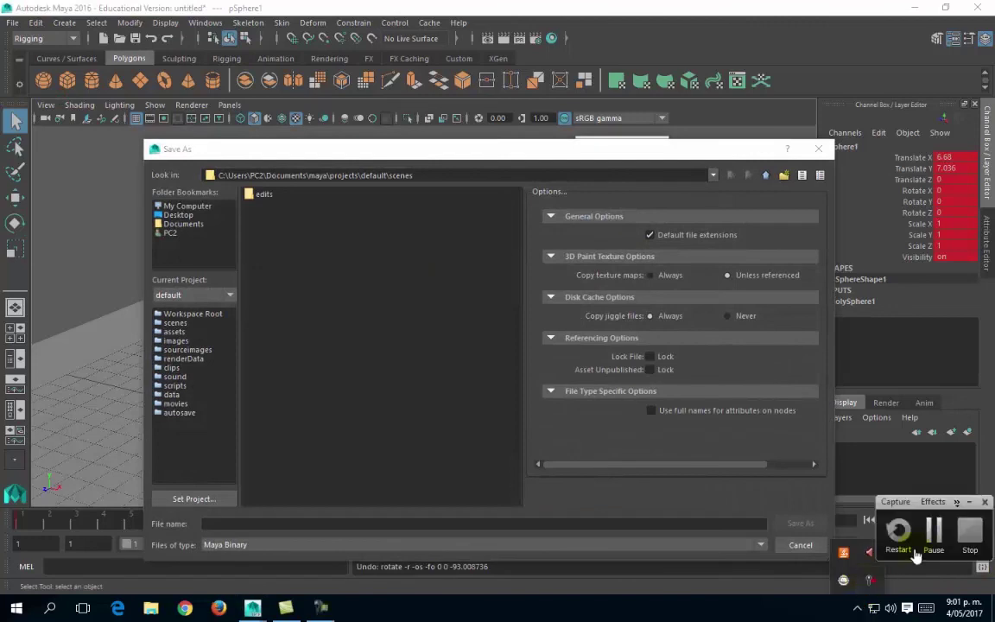